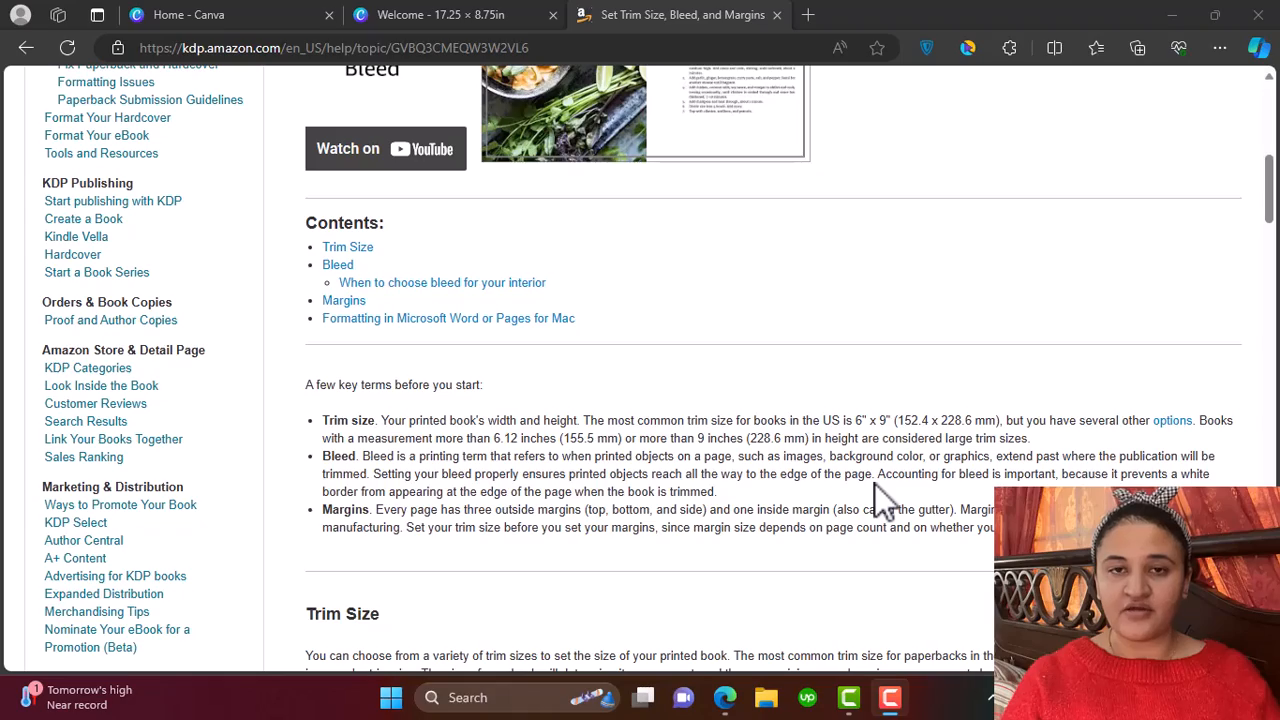
Expand the kdp.amazon.com trim size specifications with minimum and maximum page counts on the KDP help page
scroll(874, 483, down, 4)
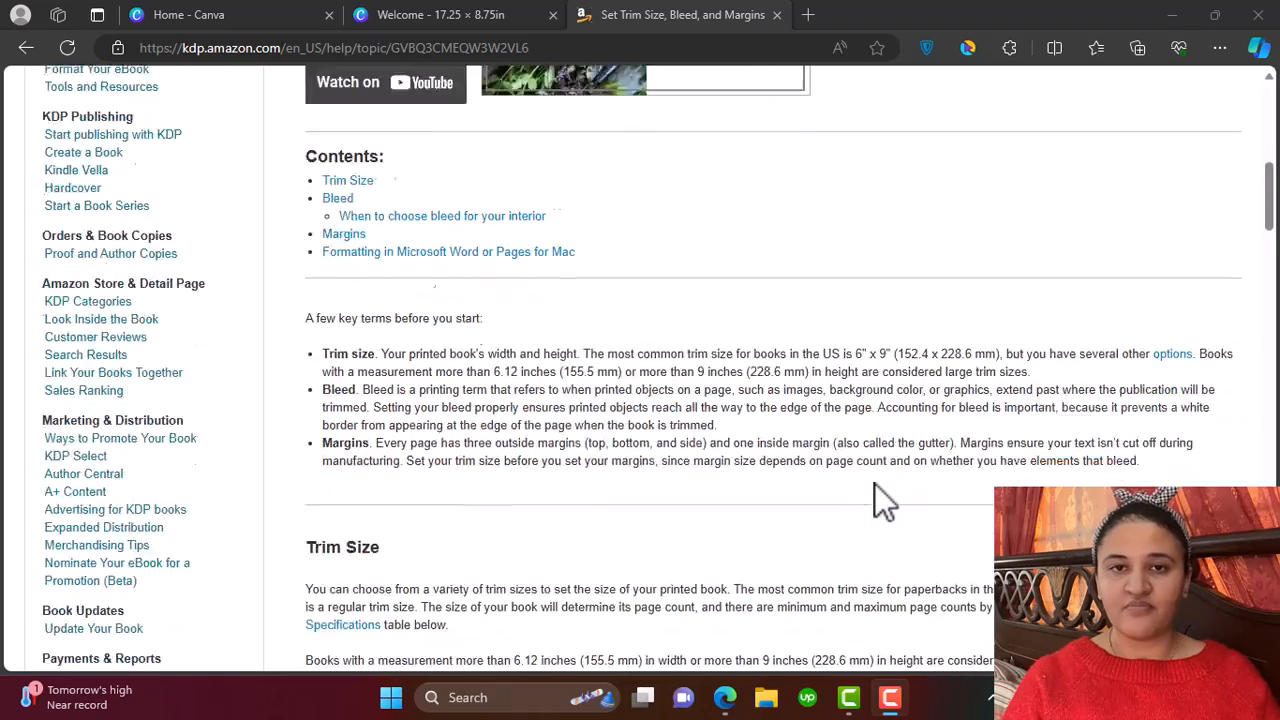
scroll(874, 483, down, 2)
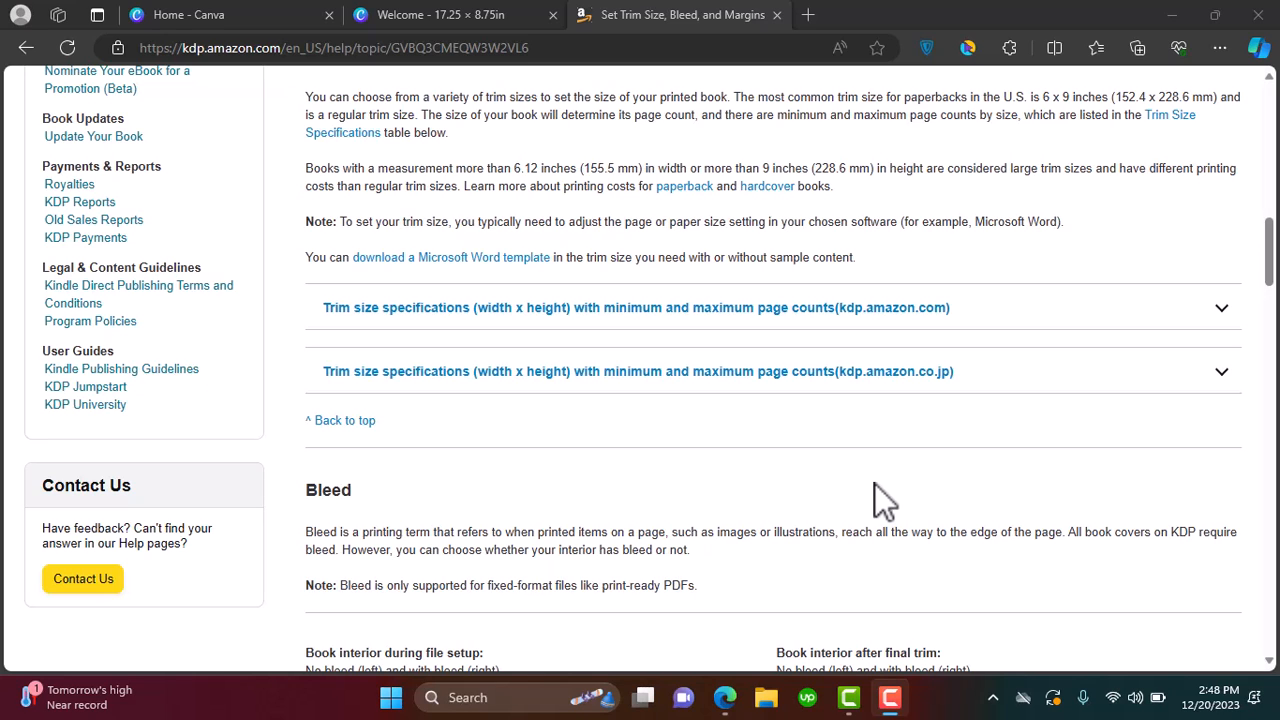
click(694, 305)
scroll(661, 556, down, 2)
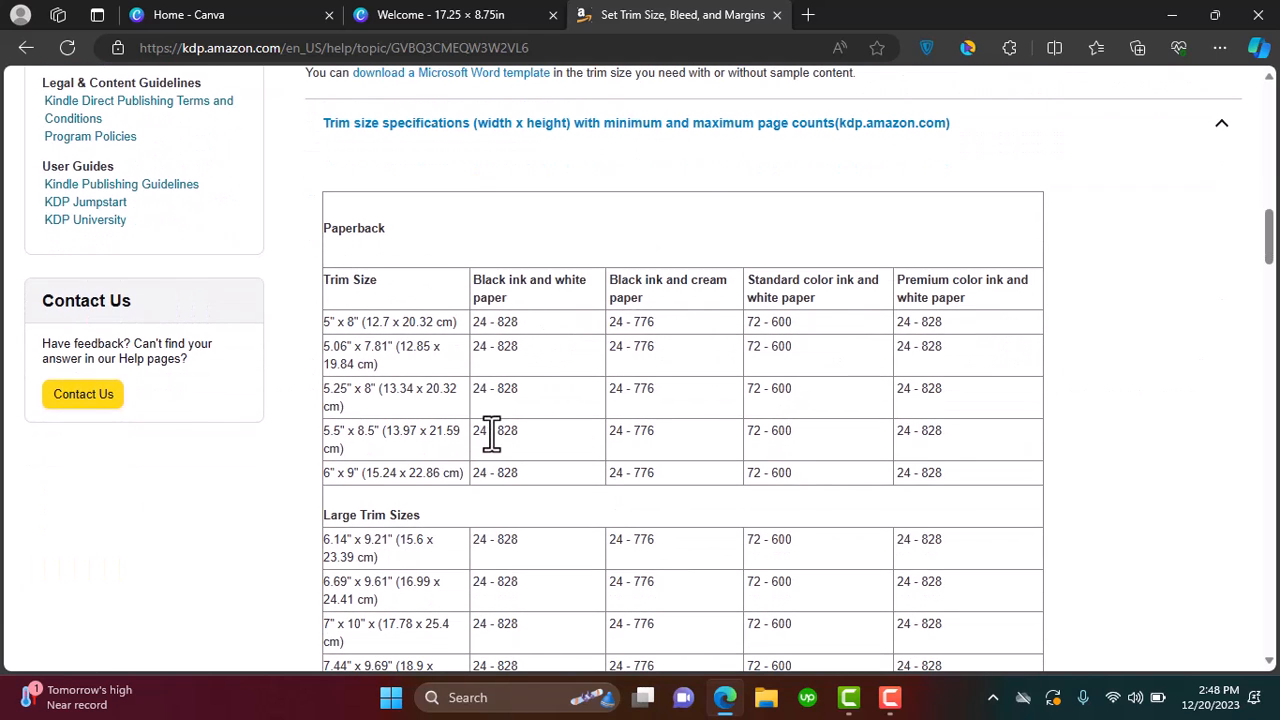
Examine the Paperback table's trim sizes and its ink and paper type columns
drag(390, 229, 326, 229)
click(340, 255)
scroll(458, 489, down, 2)
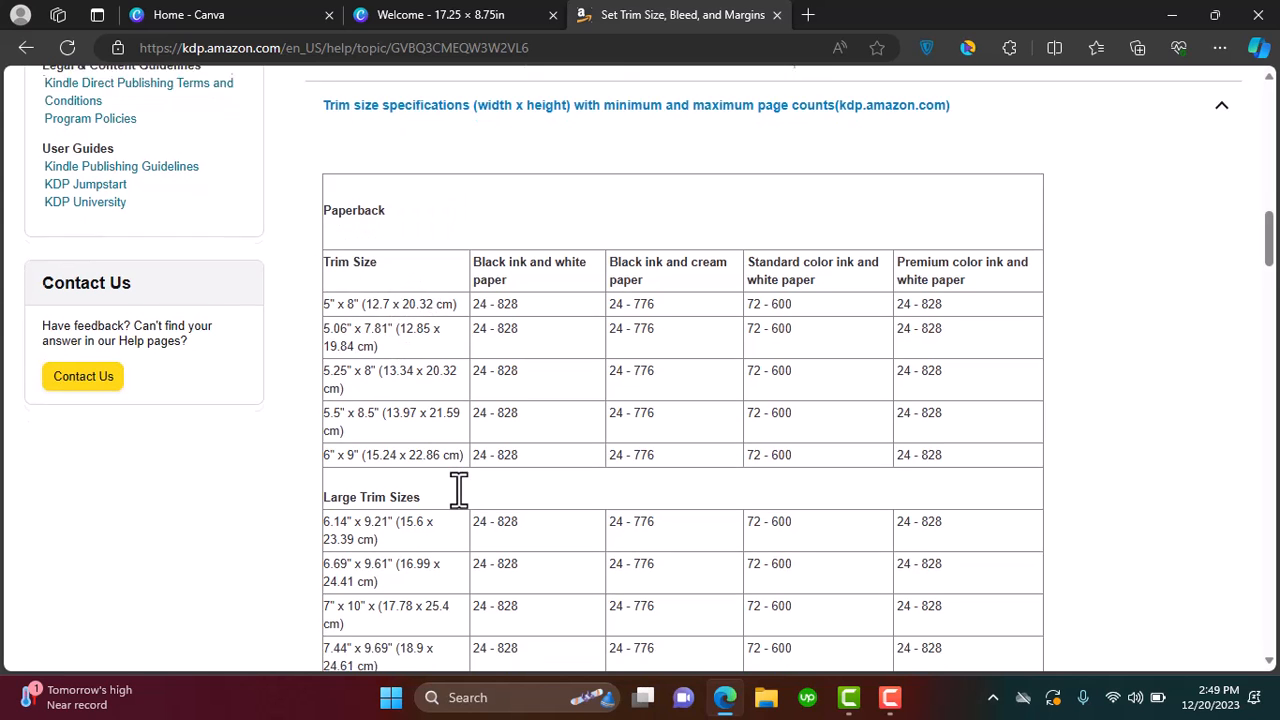
scroll(458, 489, up, 2)
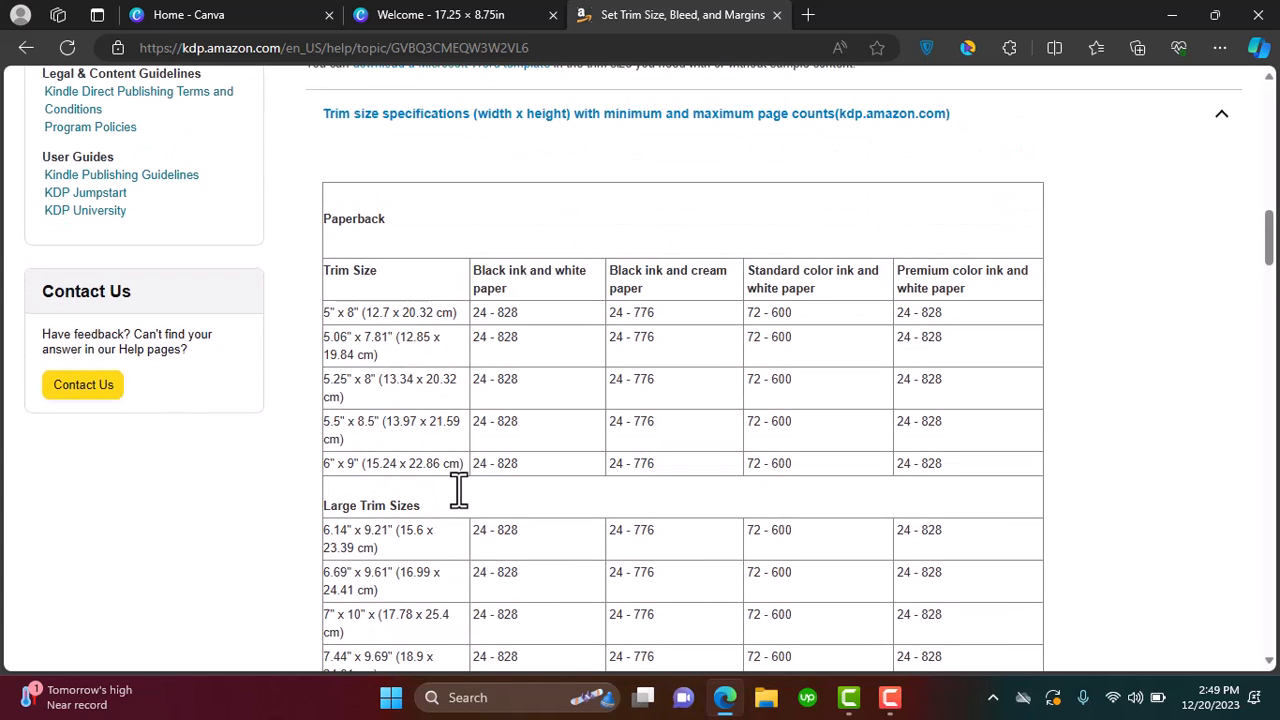
mouse_move(513, 292)
mouse_down()
mouse_move(489, 288)
mouse_move(474, 262)
mouse_up()
click(544, 313)
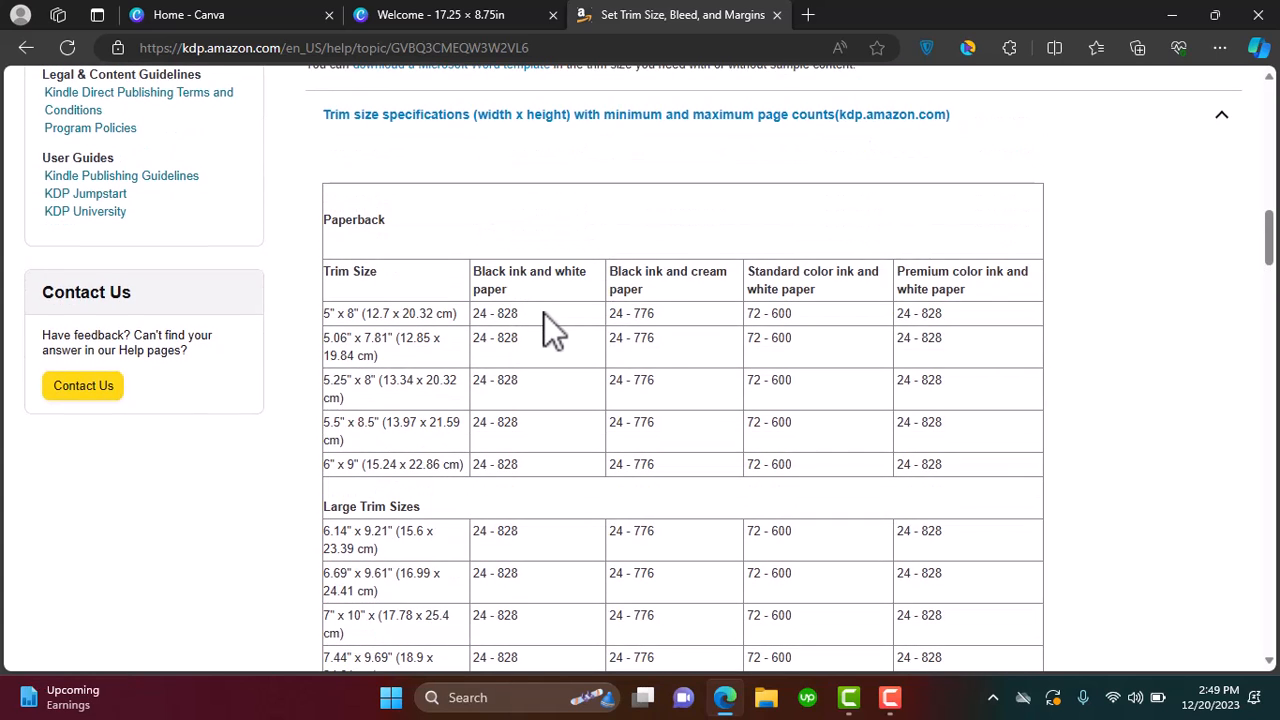
Find the 8.5" x 8.5" size among the paperback Large Trim Sizes
scroll(477, 503, down, 3)
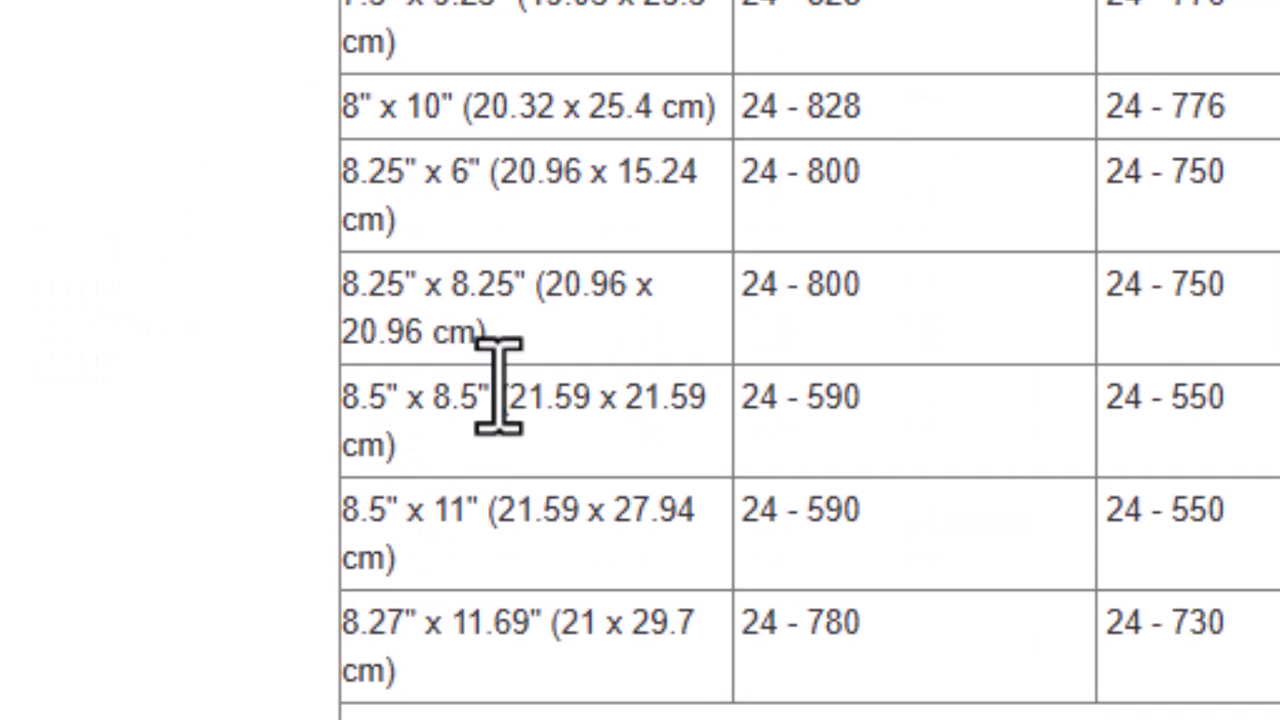
drag(379, 508, 339, 508)
drag(383, 397, 343, 397)
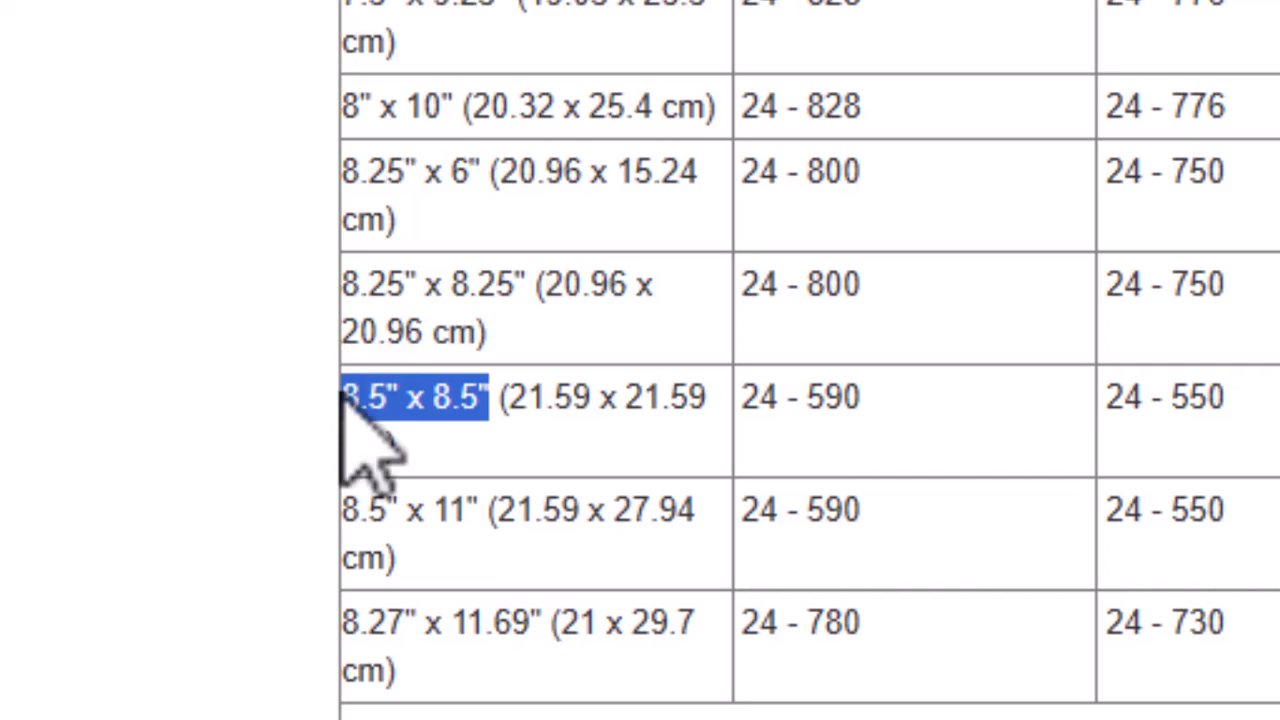
scroll(516, 528, up, 1)
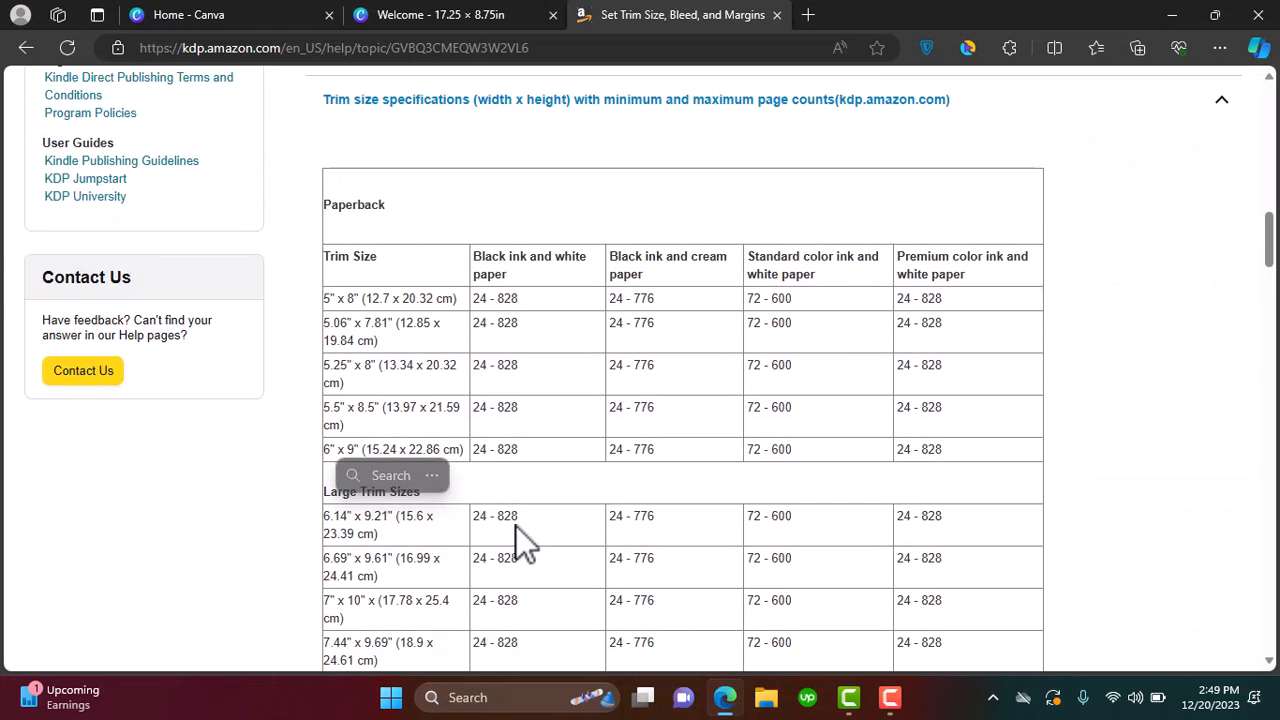
Check the allowed page counts for an 8.5" x 8.5" paperback in standard color and premium color ink
scroll(1010, 250, down, 5)
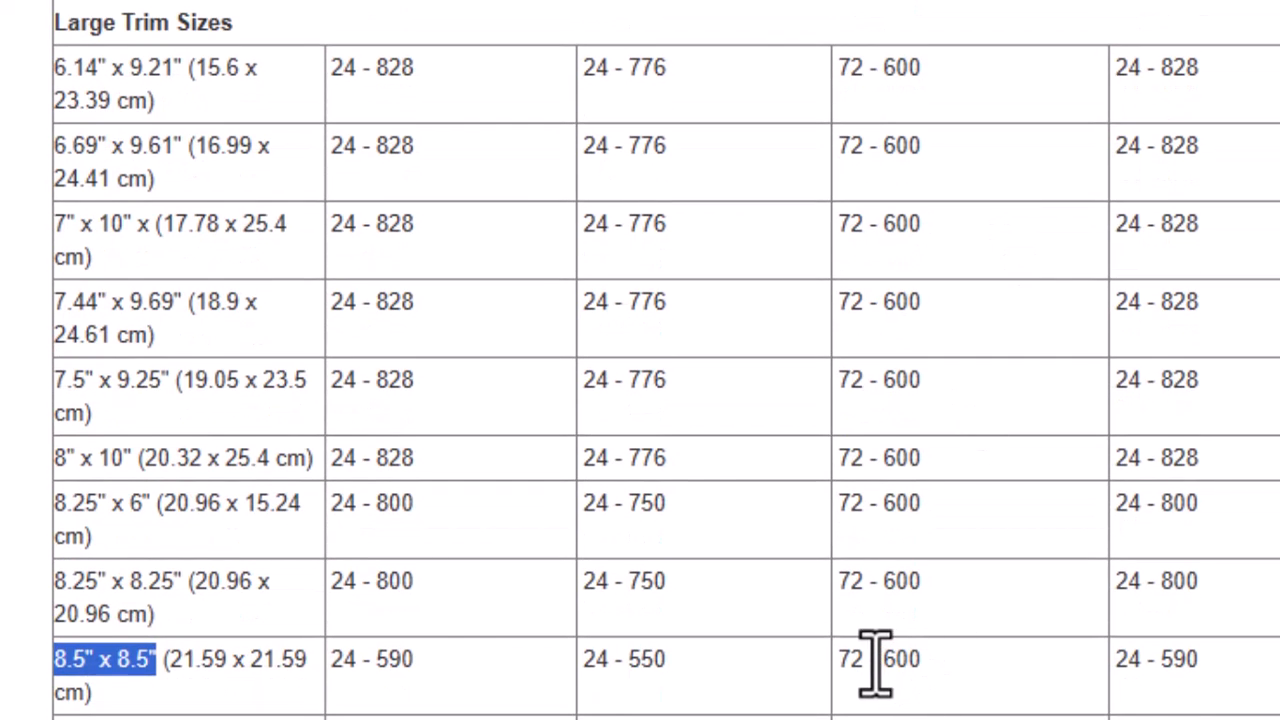
double_click(849, 663)
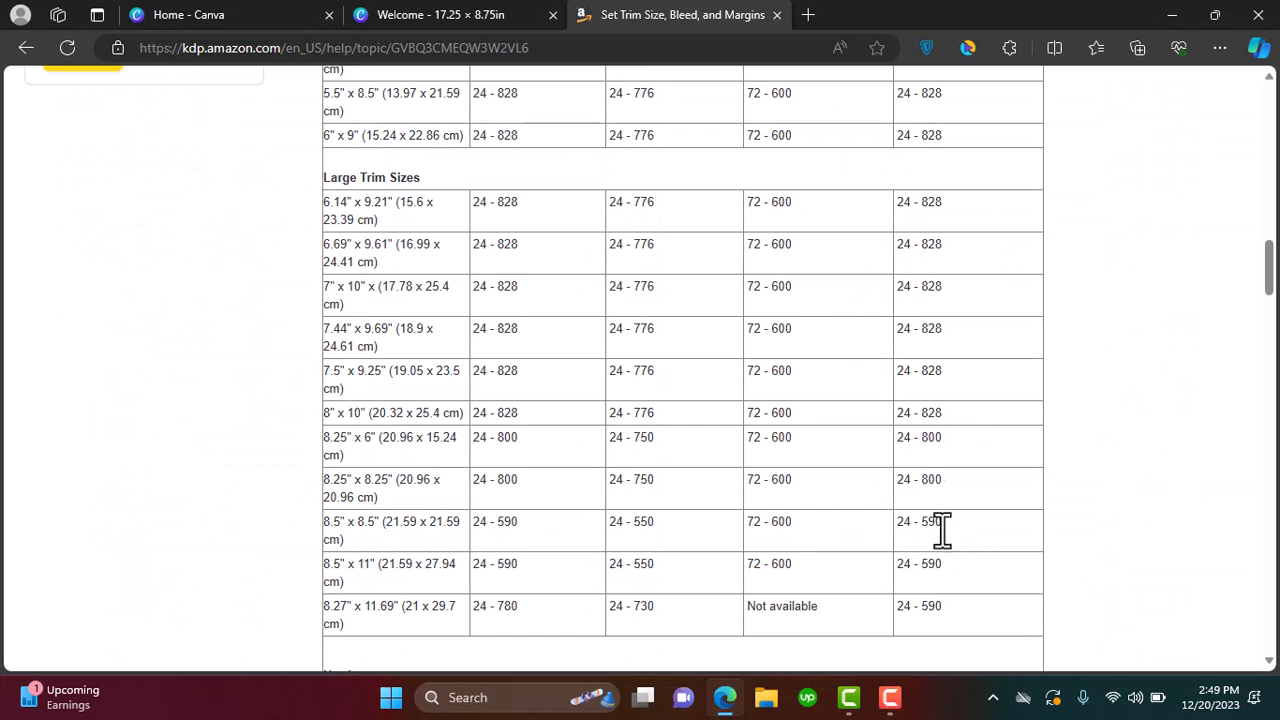
scroll(991, 434, up, 3)
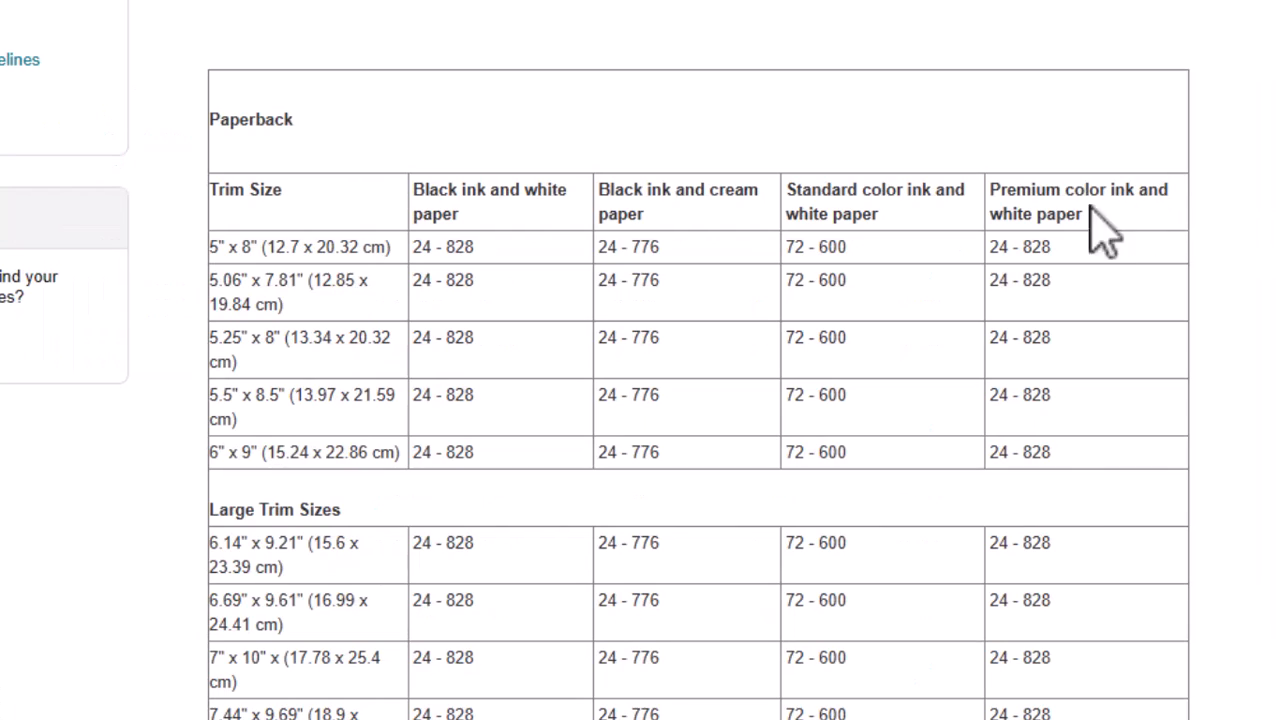
drag(1085, 510, 1074, 663)
scroll(1074, 663, down, 6)
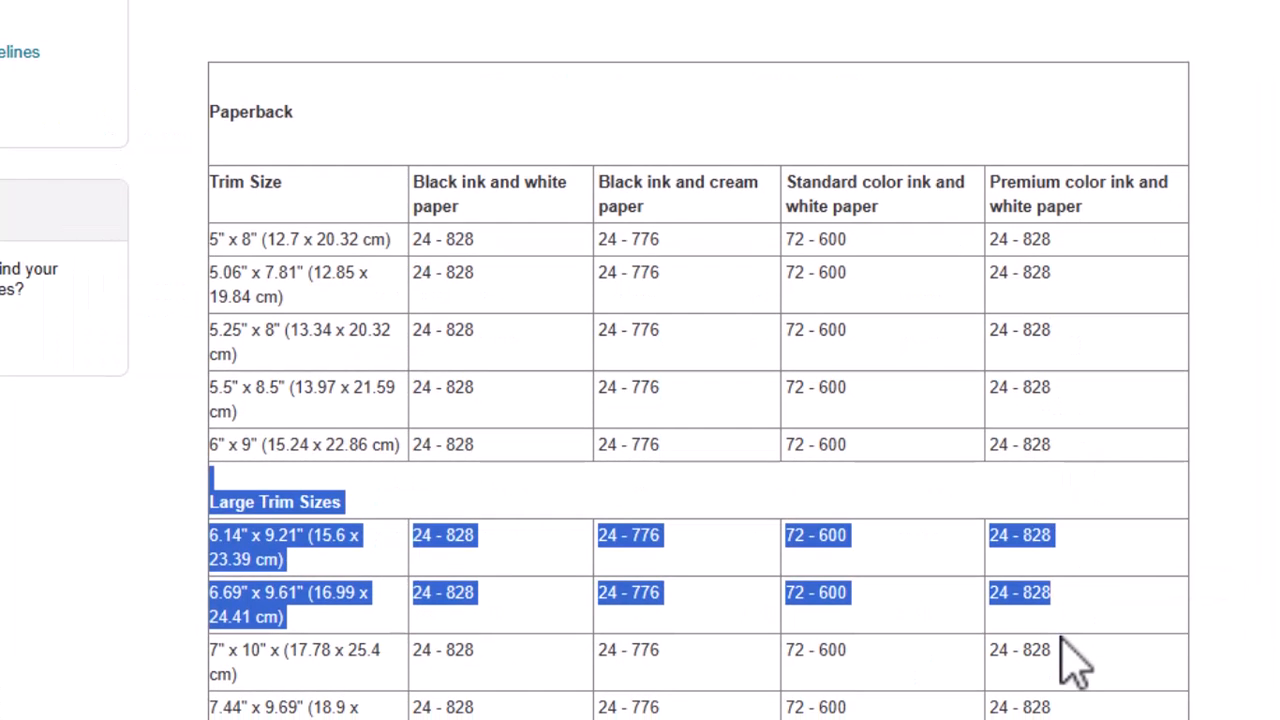
click(1033, 483)
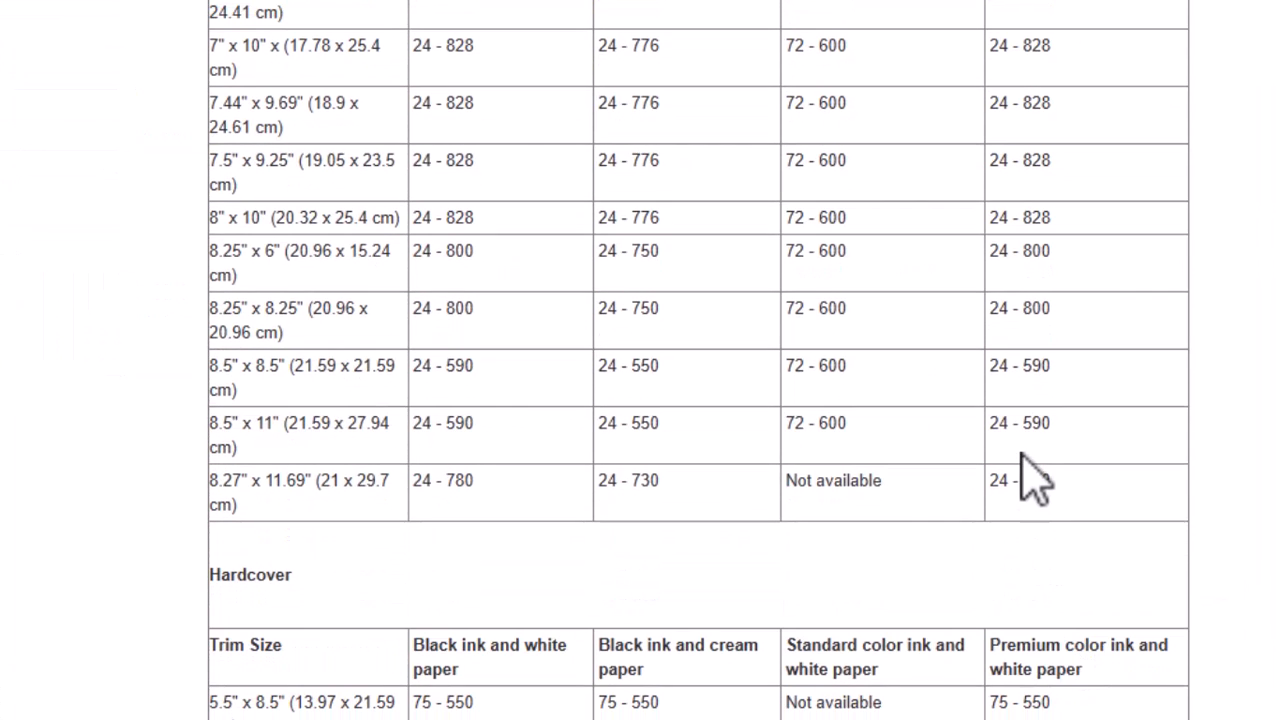
double_click(1006, 366)
click(800, 466)
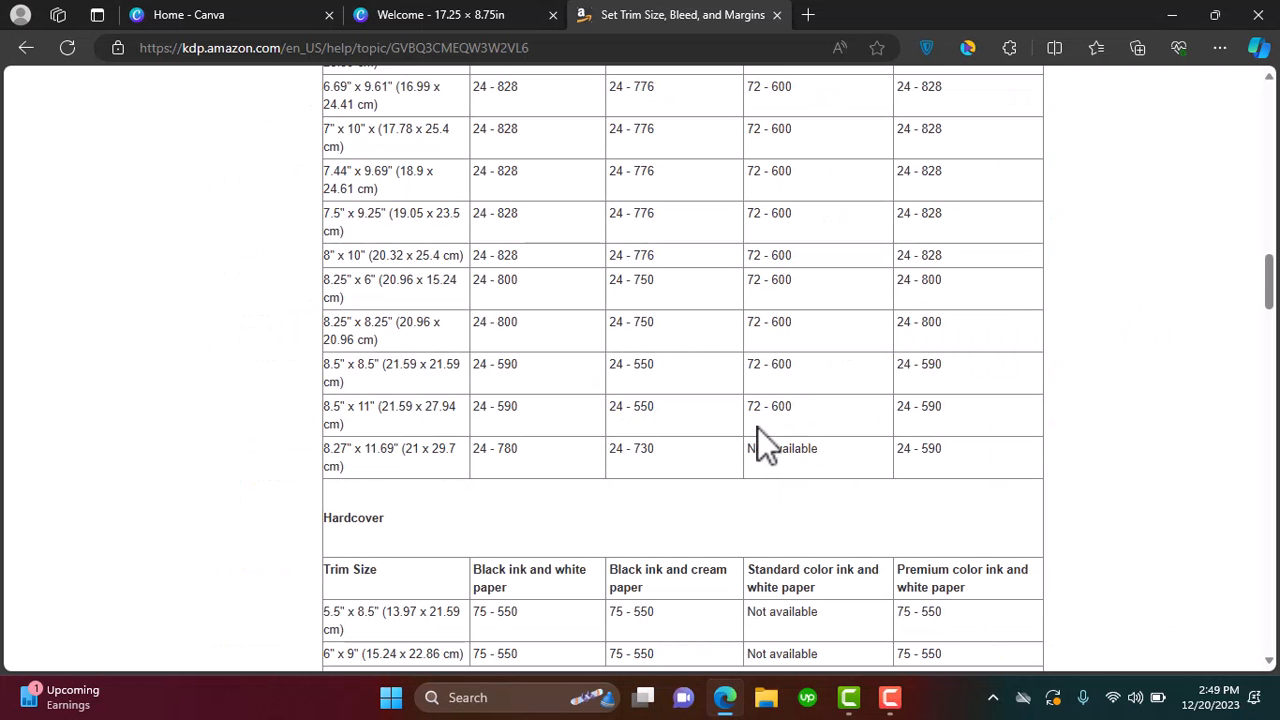
scroll(757, 428, down, 1)
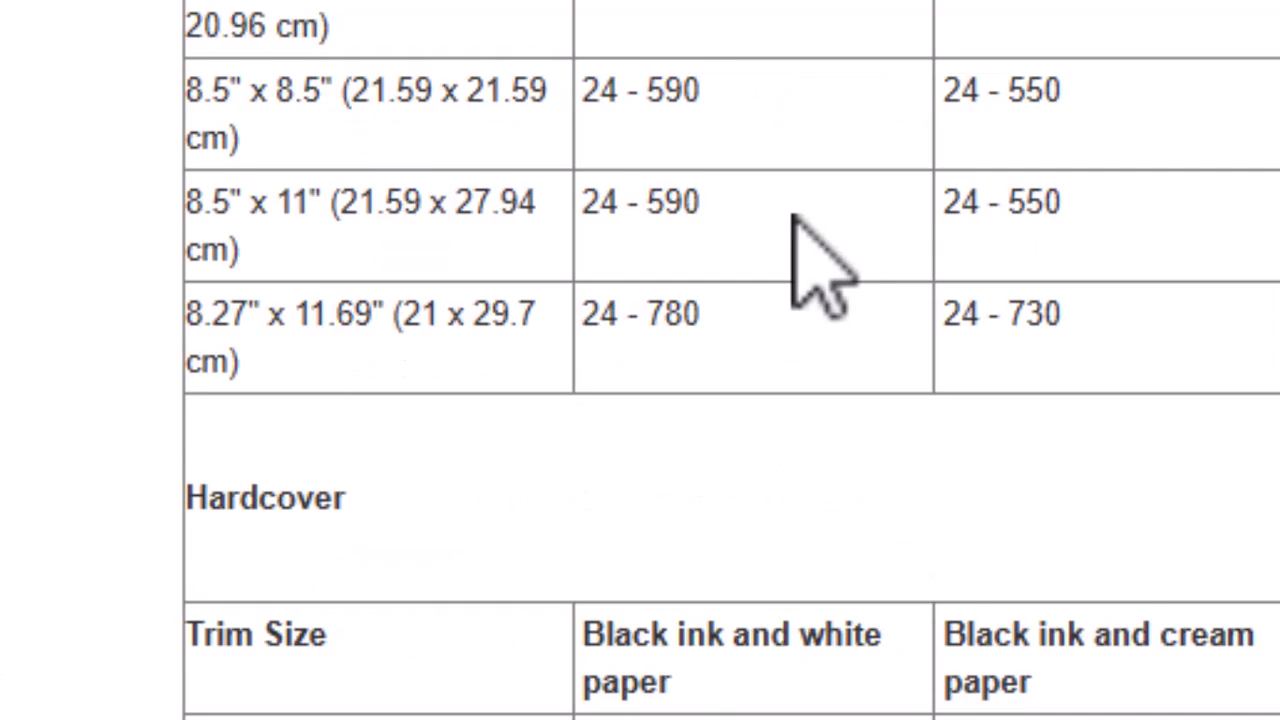
drag(336, 285, 183, 284)
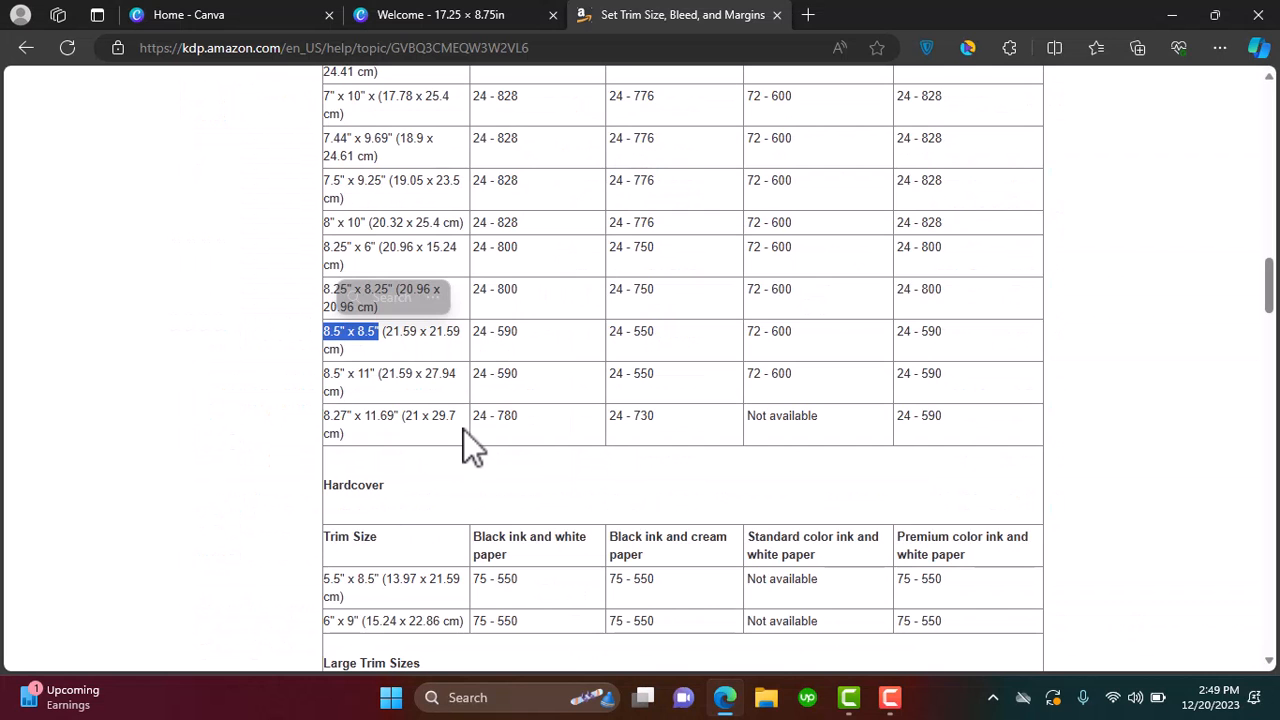
Look up the page size with bleed for the 8.5" x 8.5" trim size in the kdp.amazon.com bleed examples
scroll(463, 429, down, 5)
scroll(463, 429, down, 5)
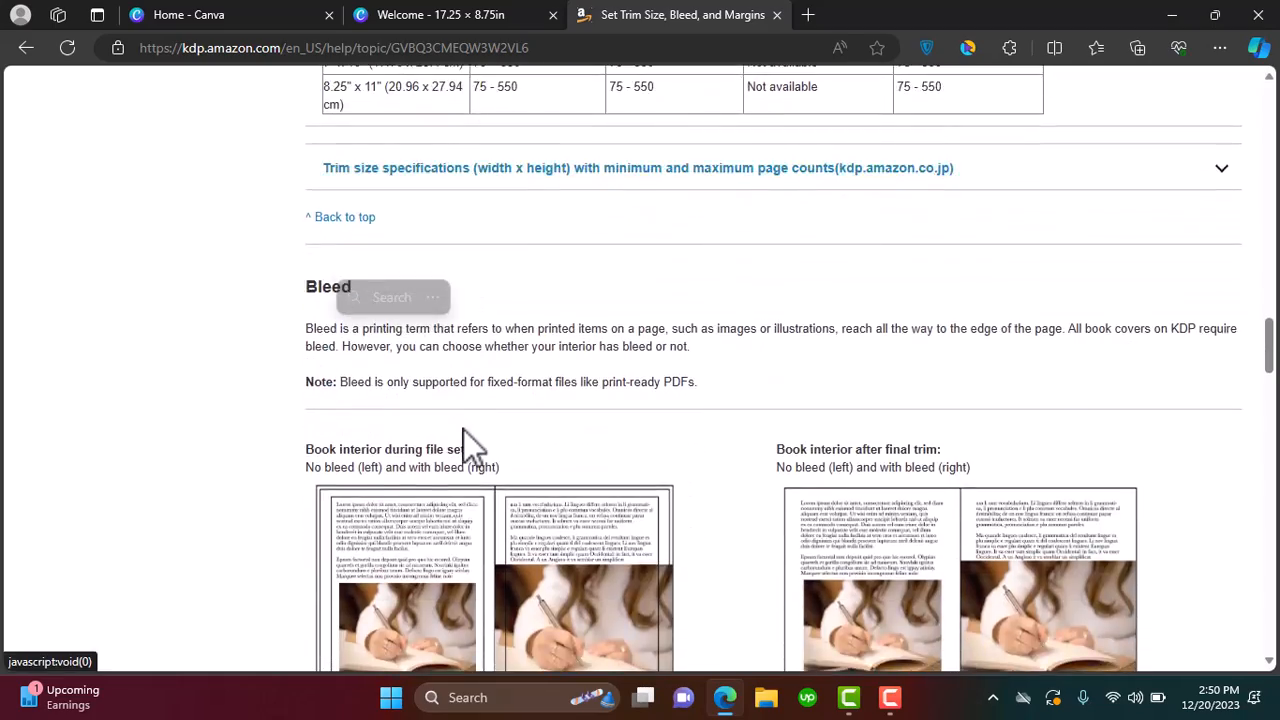
scroll(463, 429, down, 4)
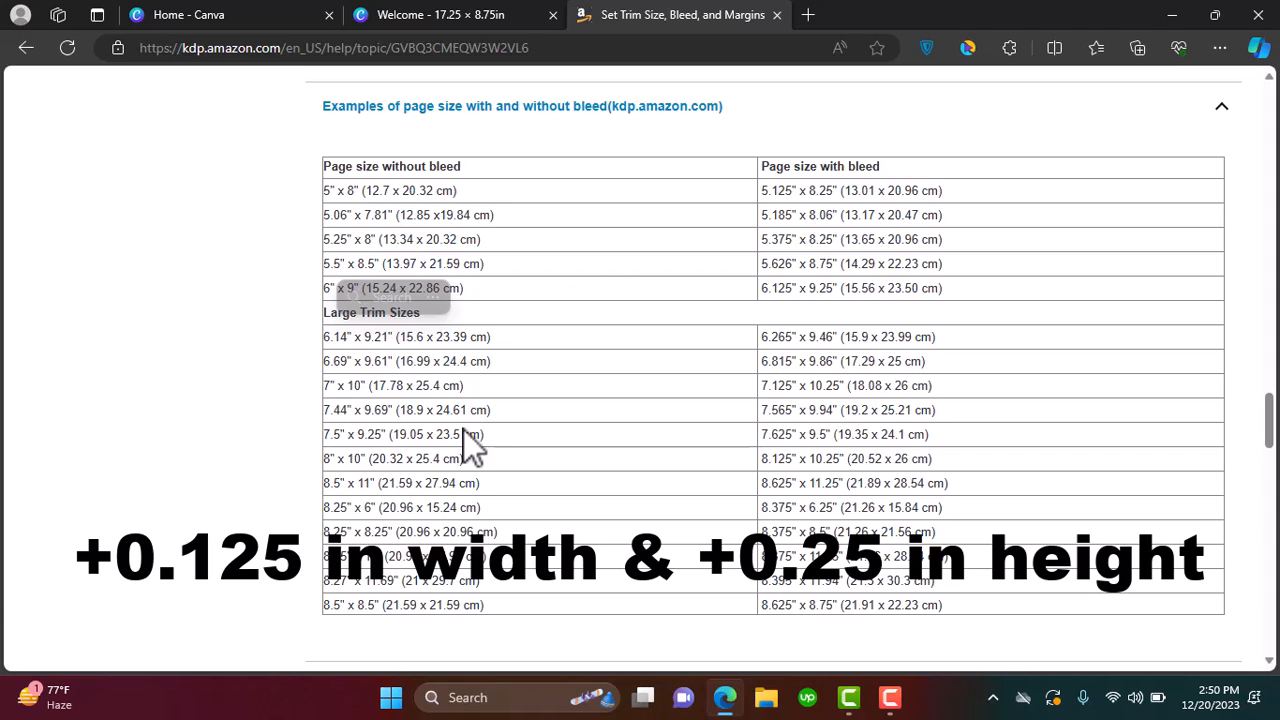
scroll(787, 546, up, 5)
scroll(787, 546, down, 6)
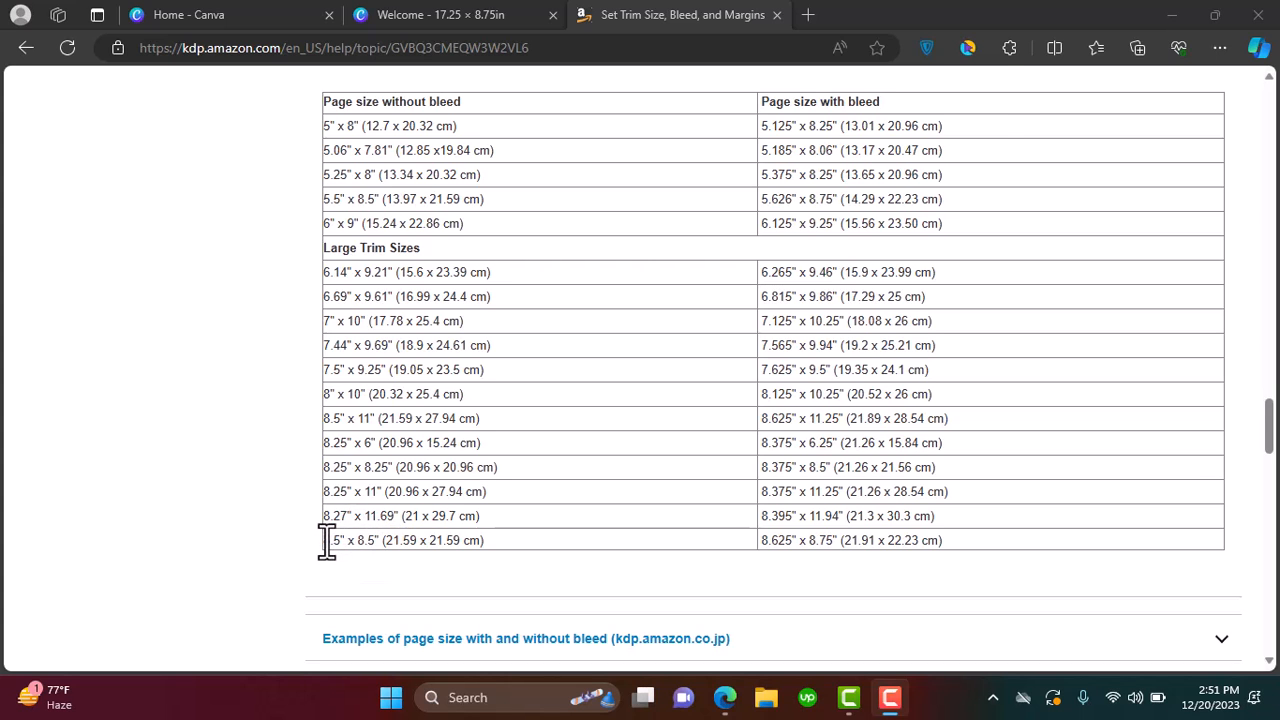
drag(327, 540, 388, 540)
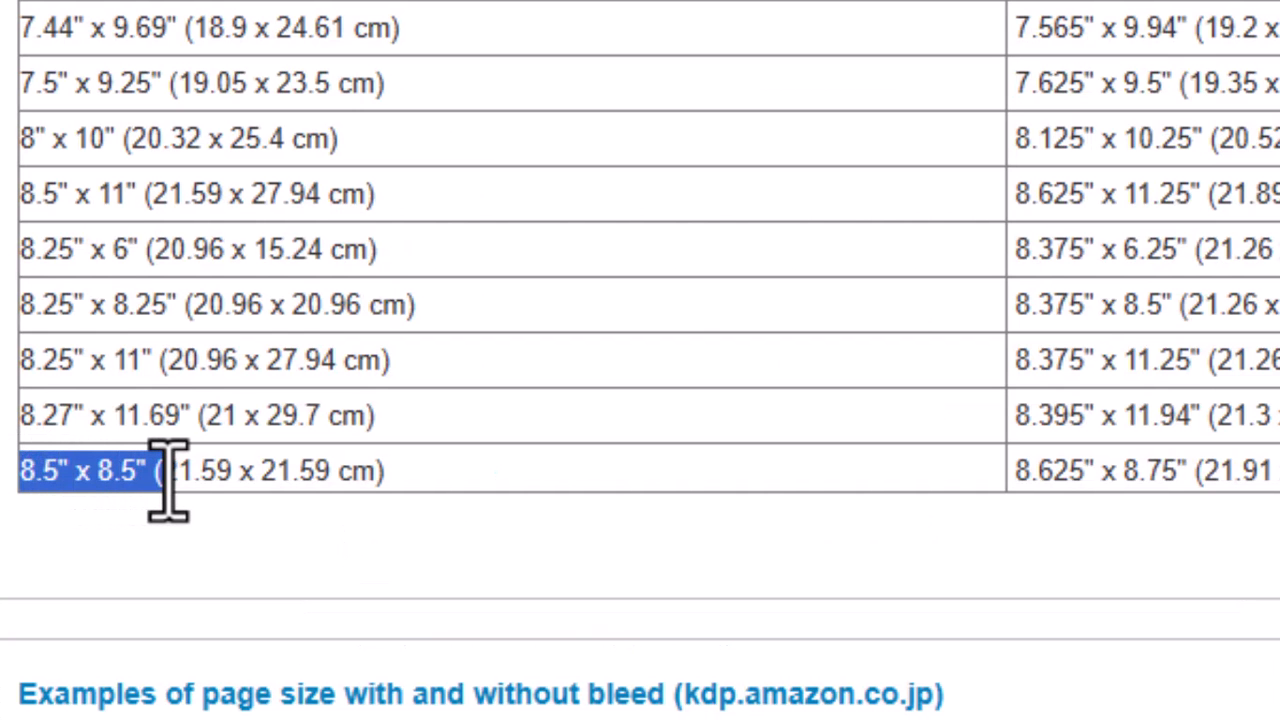
drag(1014, 470, 1188, 478)
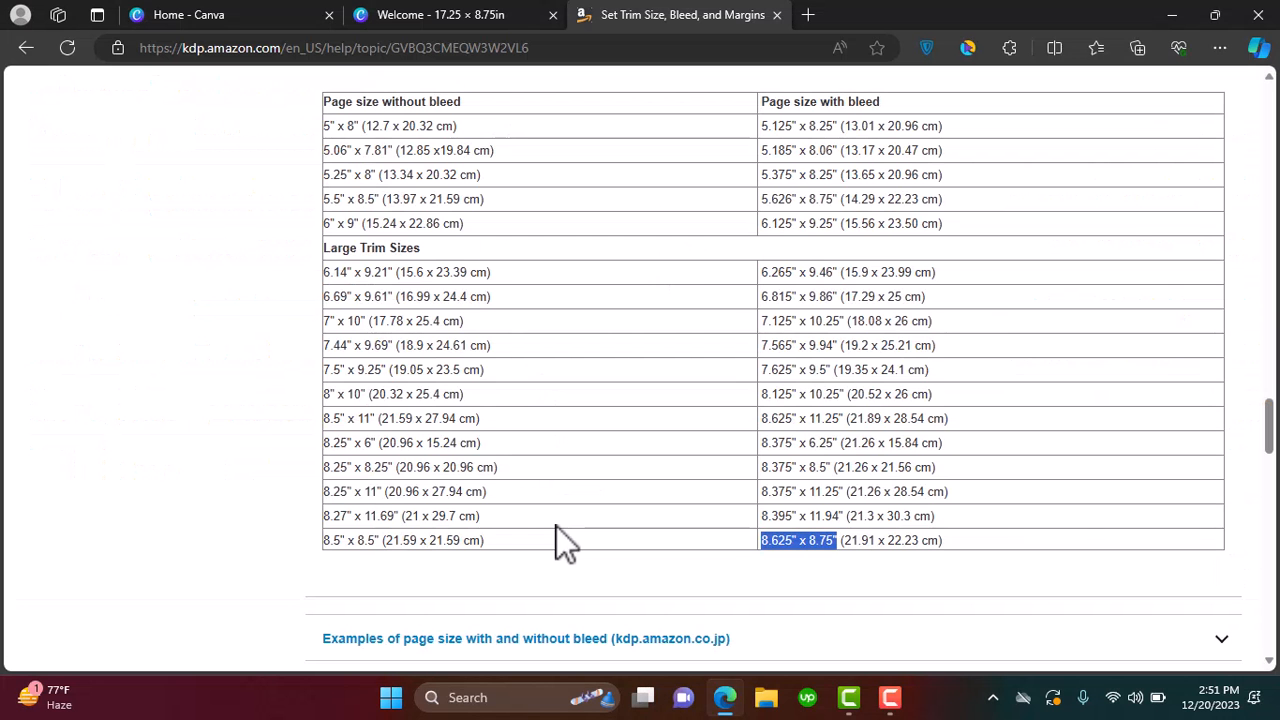
Switch to the Canva home page and start a new design with custom dimensions
click(207, 15)
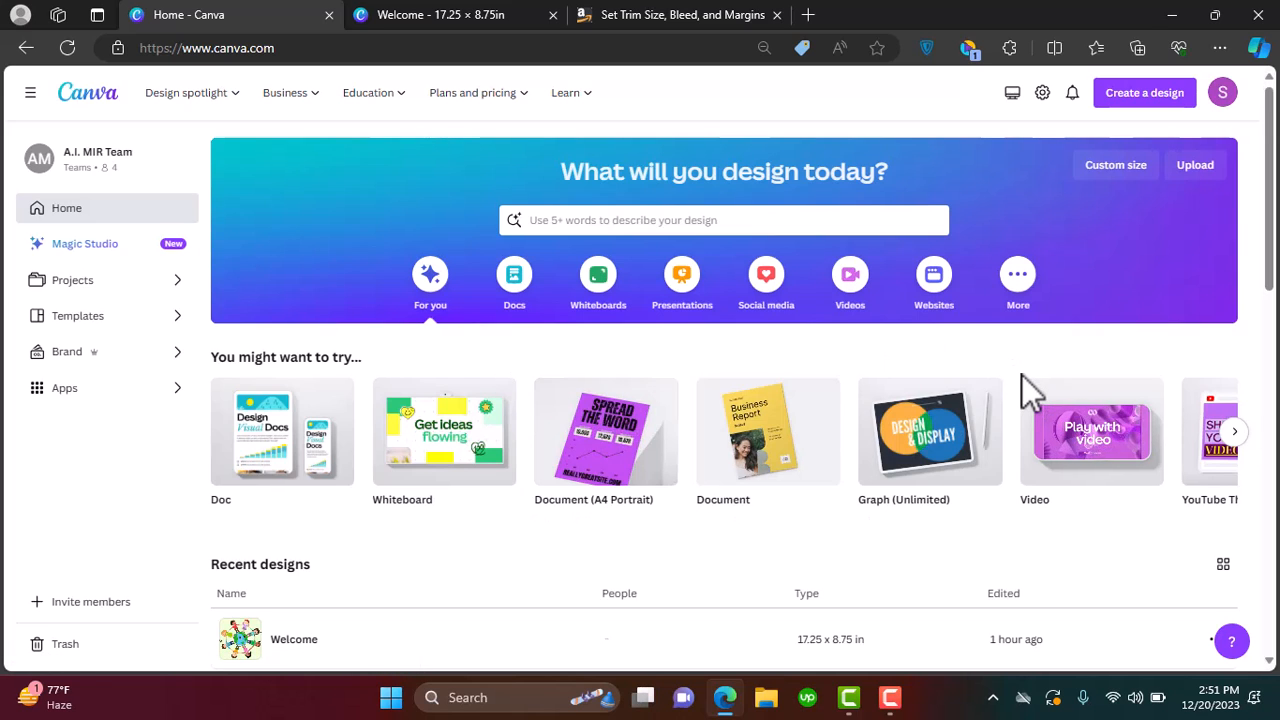
click(1144, 94)
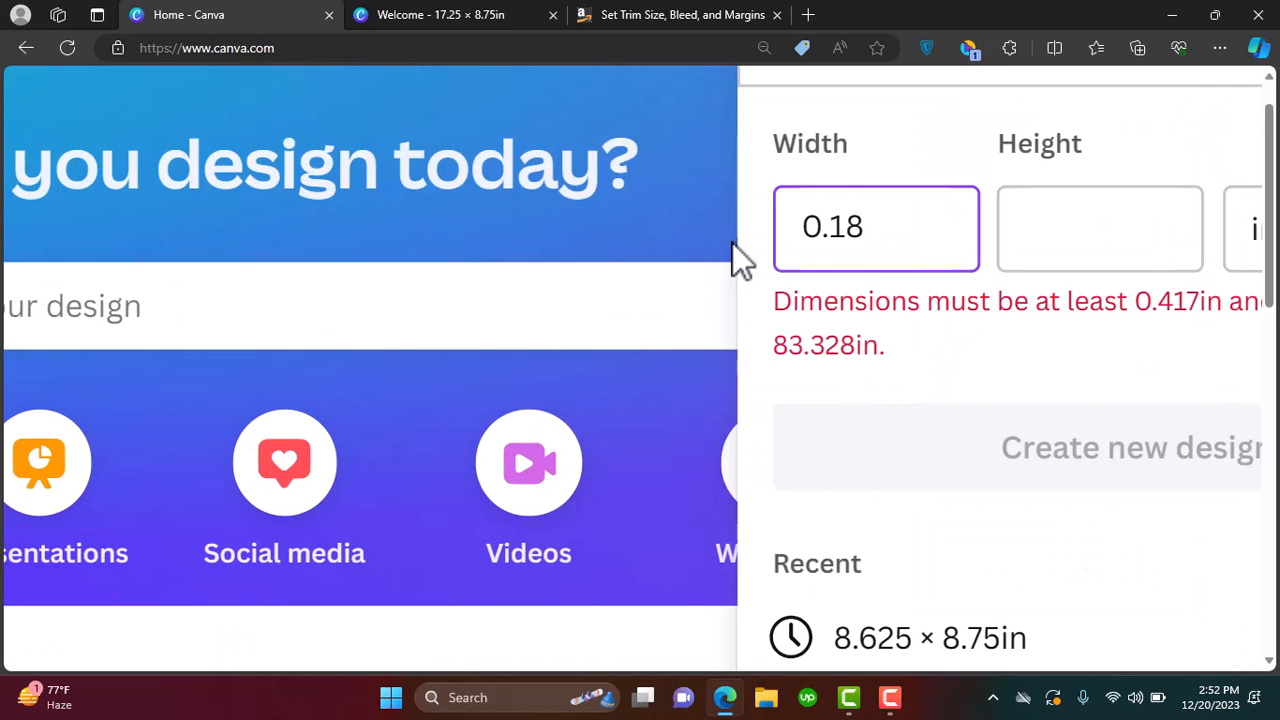
text(1)
key(BackSpace)
text(2)
key(BackSpace)
key(BackSpace)
key(BackSpace)
key(BackSpace)
key(BackSpace)
Set the new design's width to 17.25 in and its height to 8.75 in
text(170)
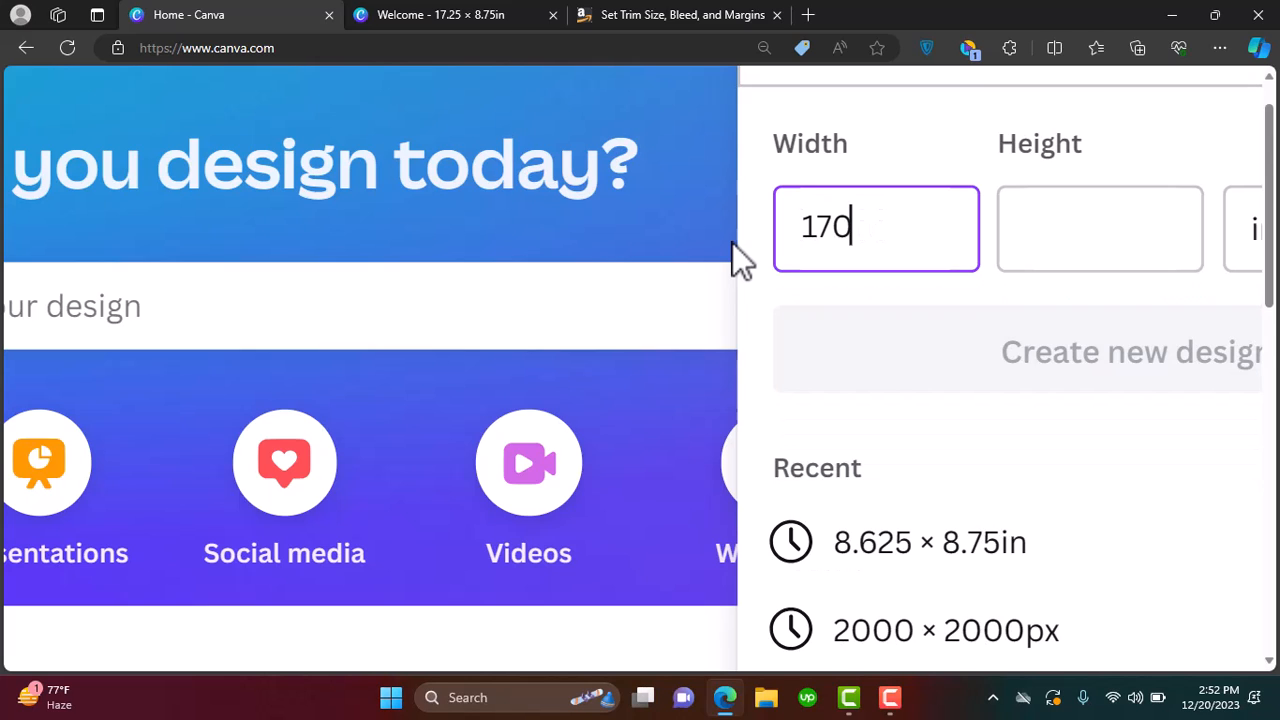
key(BackSpace)
text(.25)
click(1083, 243)
text(8.75)
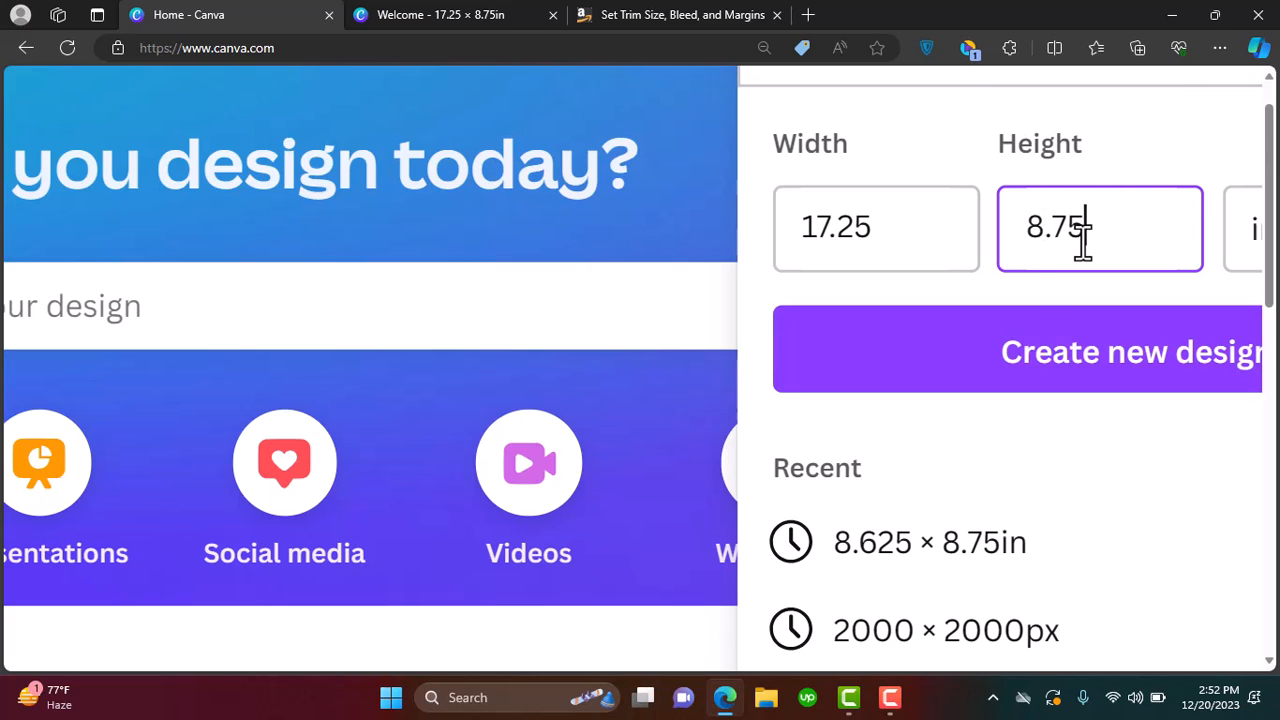
scroll(1043, 349, right, 2)
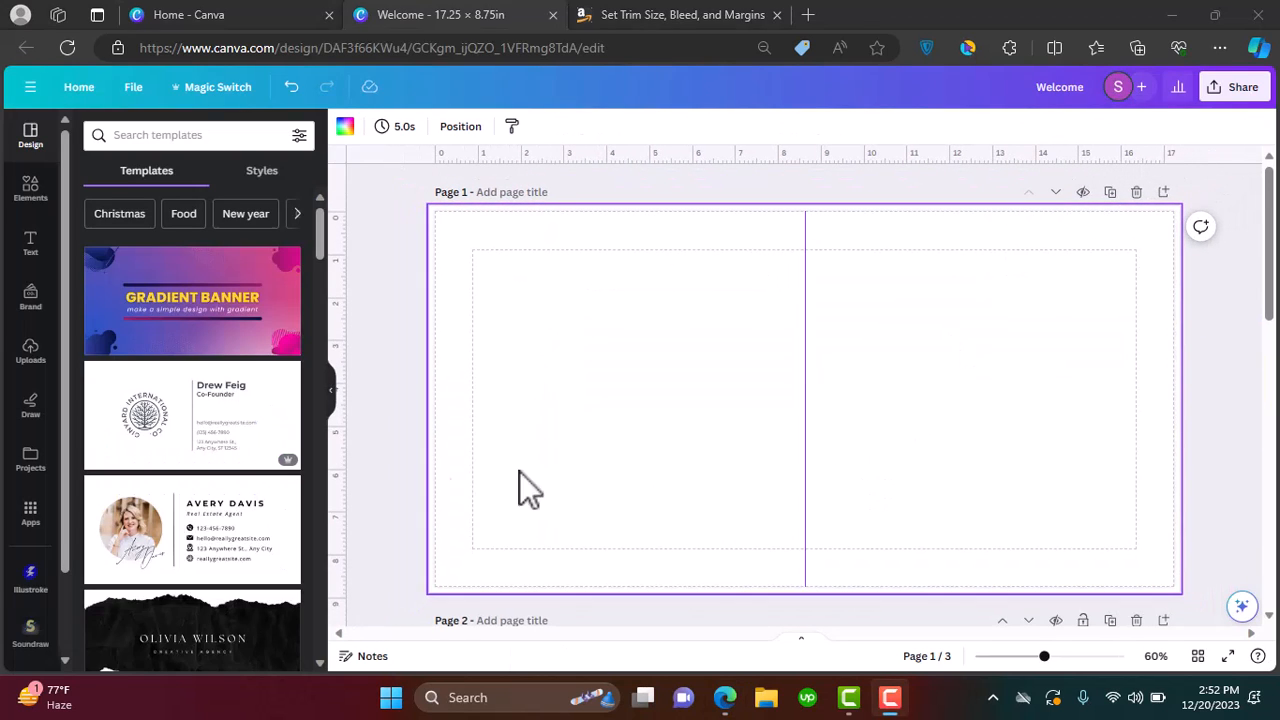
Place a vertical guide at 8.625 in on page 1 of the Welcome design, dividing the spread into two halves
mouse_move(805, 391)
mouse_down()
mouse_move(354, 451)
mouse_move(333, 470)
mouse_move(344, 449)
mouse_move(563, 420)
mouse_move(806, 410)
mouse_up()
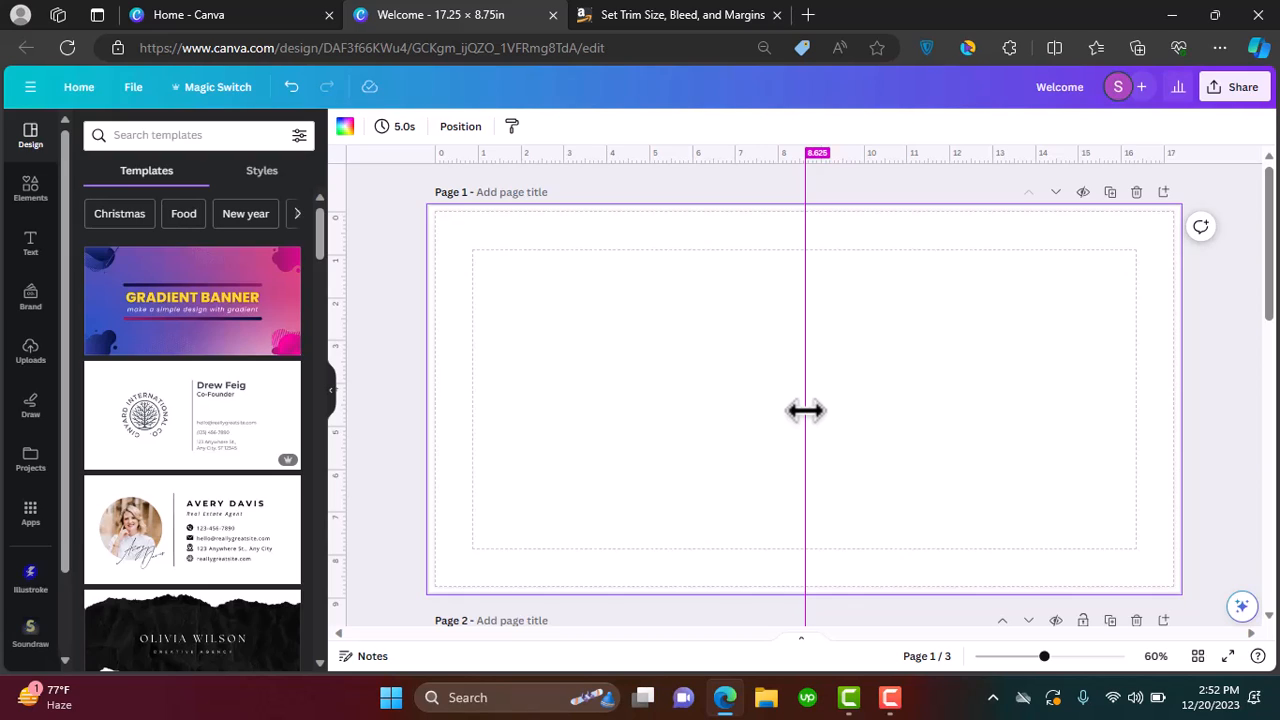
drag(806, 410, 806, 410)
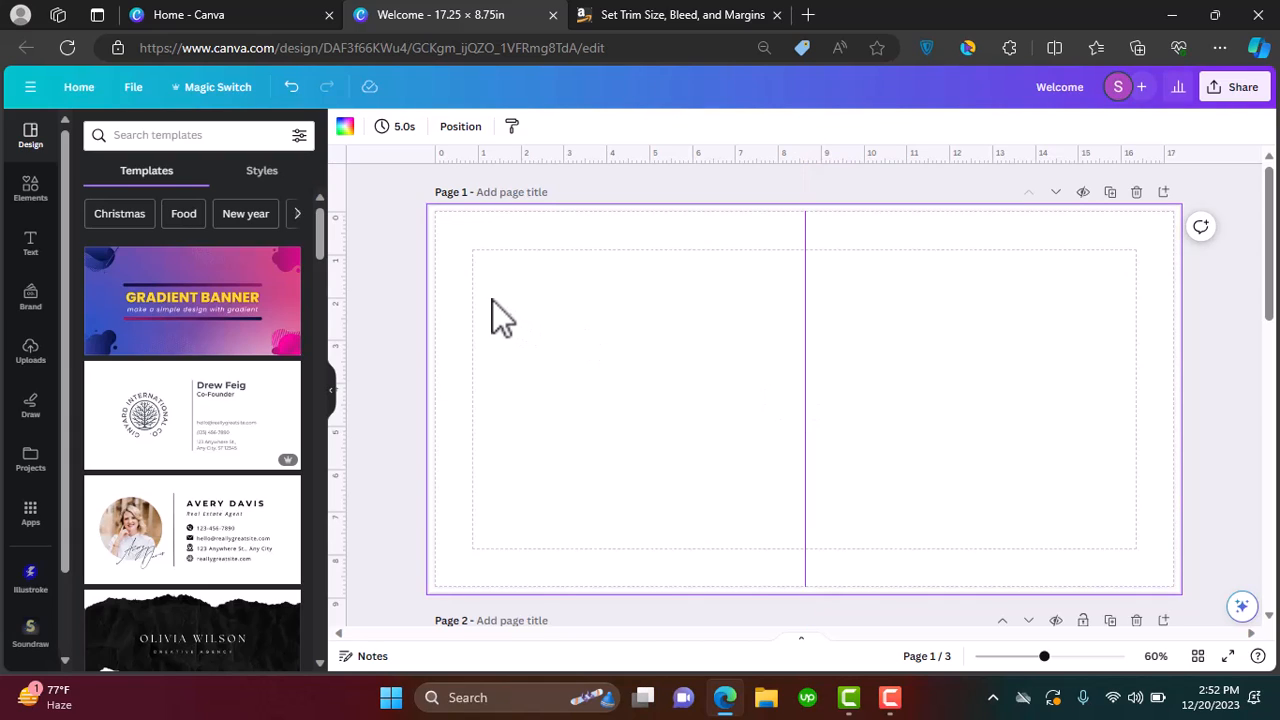
drag(344, 333, 806, 349)
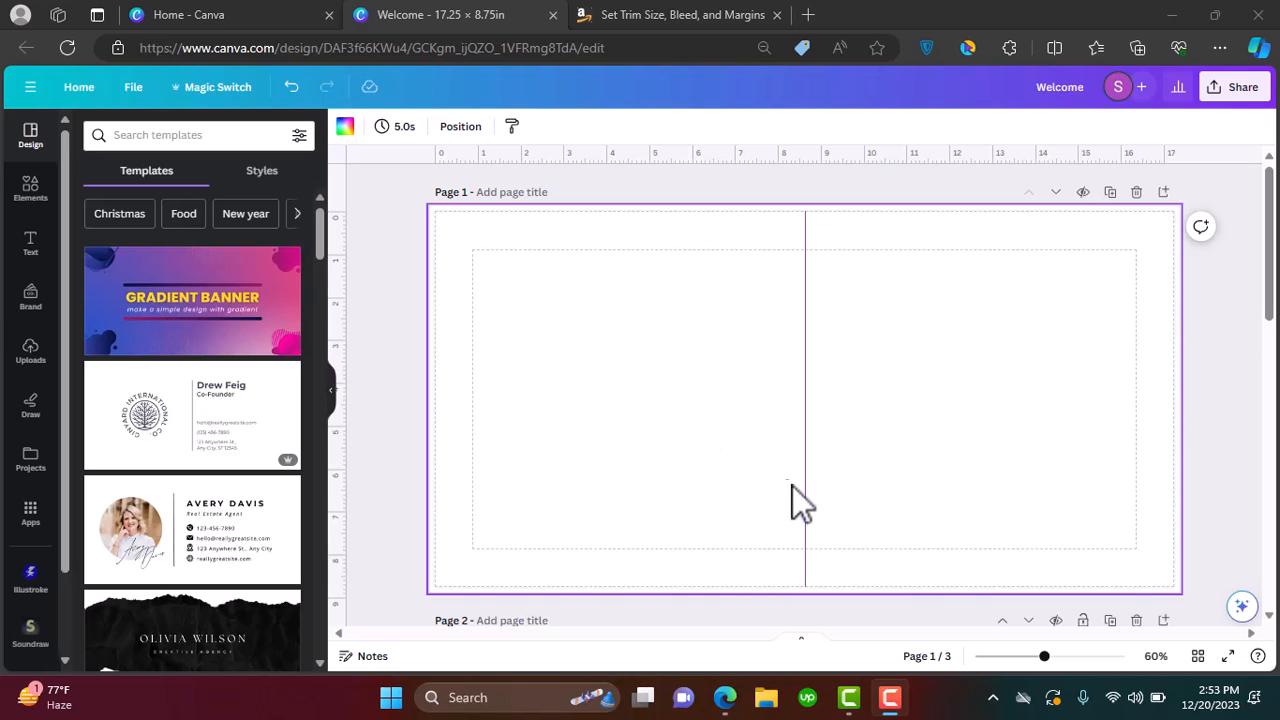
Reopen the Multilingual Kids' Picture Book chat in ChatGPT and review the brainstorming prompt and the suggested words and translations
key(ctrl+shift+t)
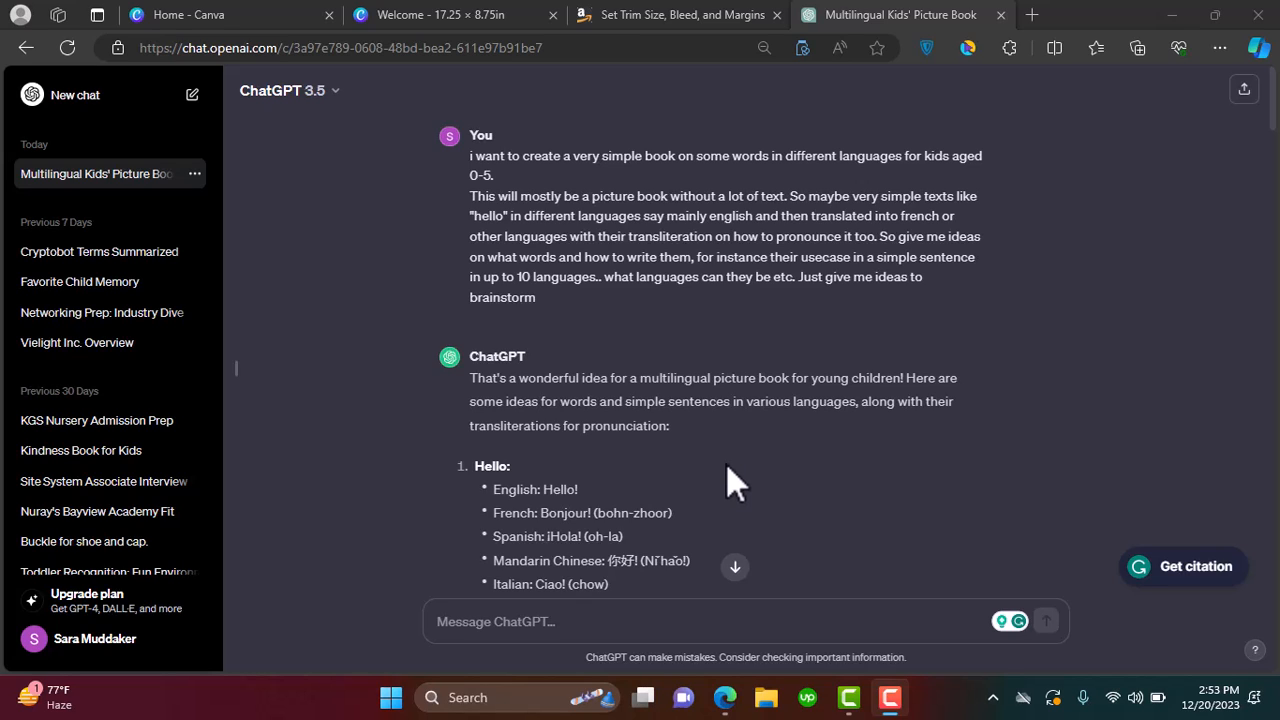
drag(670, 294, 476, 165)
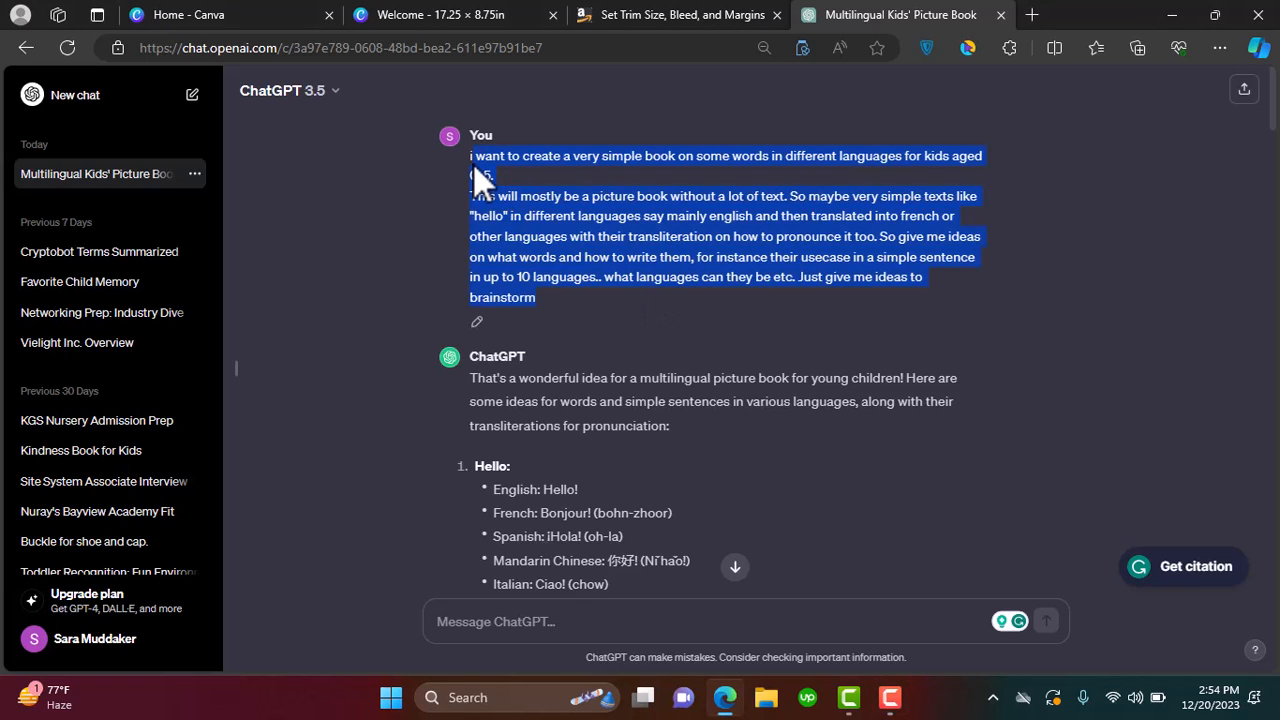
click(795, 243)
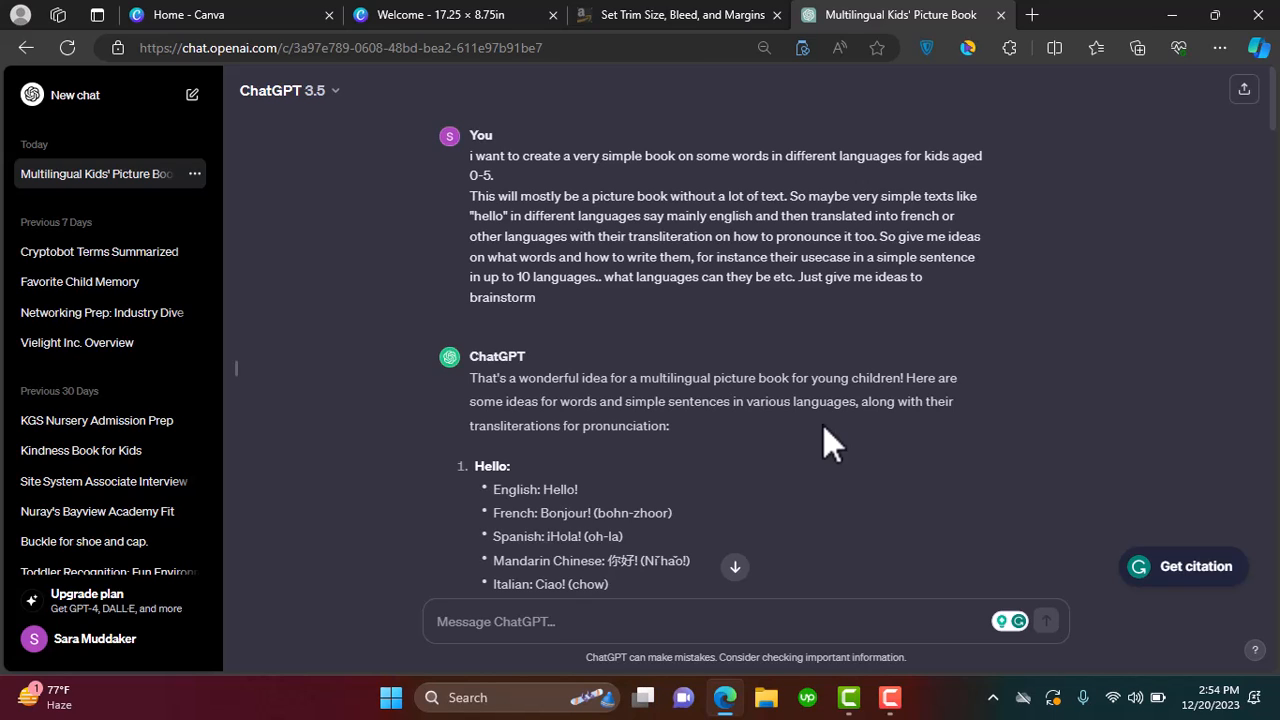
scroll(728, 494, down, 2)
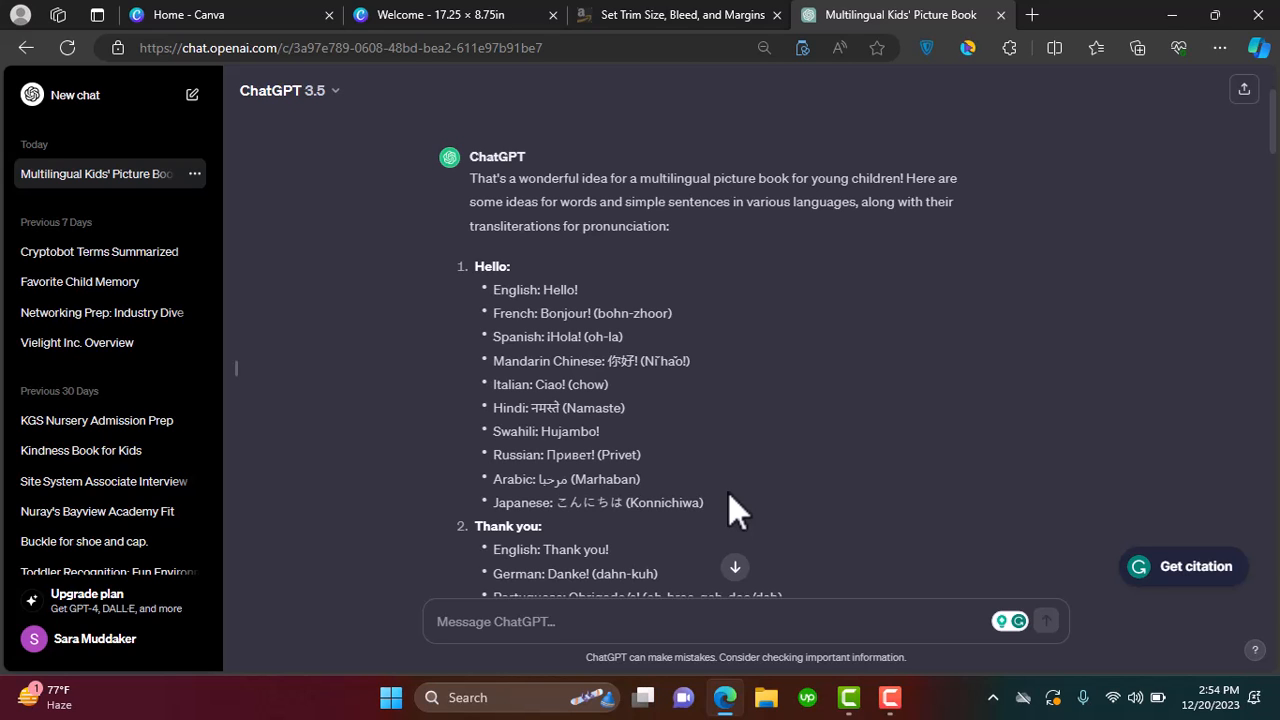
scroll(593, 517, down, 3)
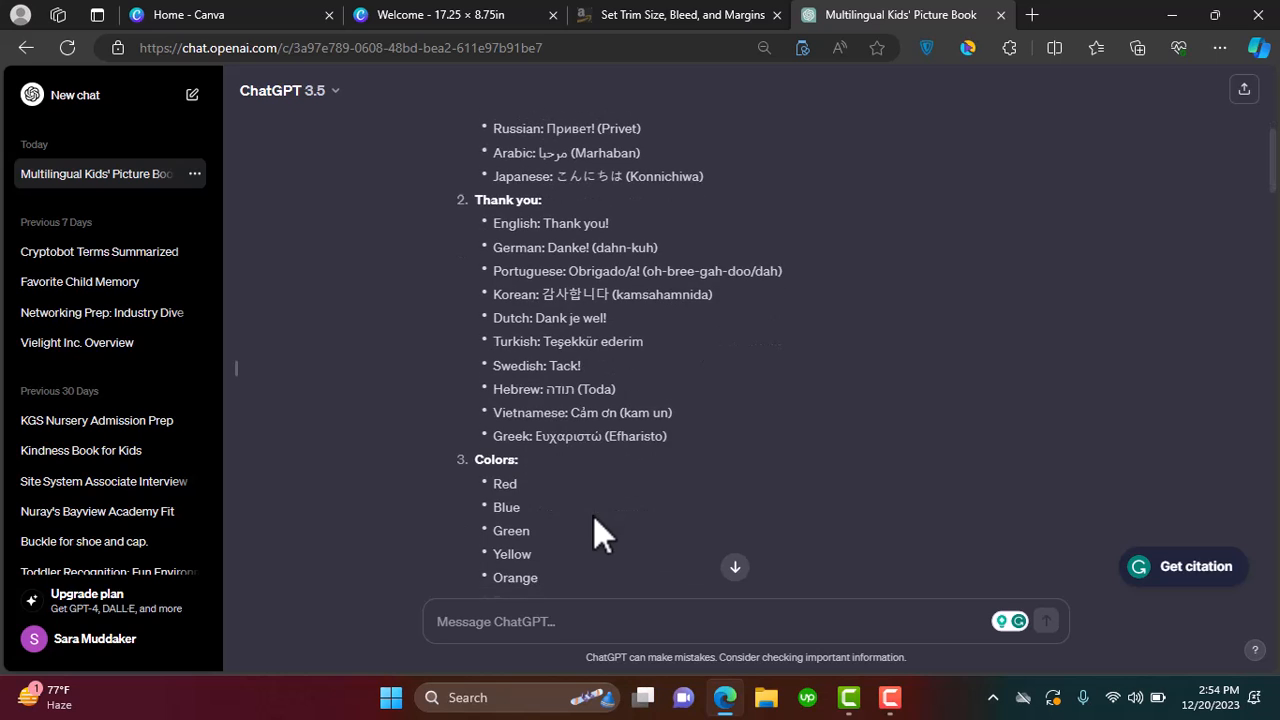
Read the chat's suggestion for the book's opening pages, then switch to the Welcome design in Canva and view page 2
scroll(593, 520, down, 1)
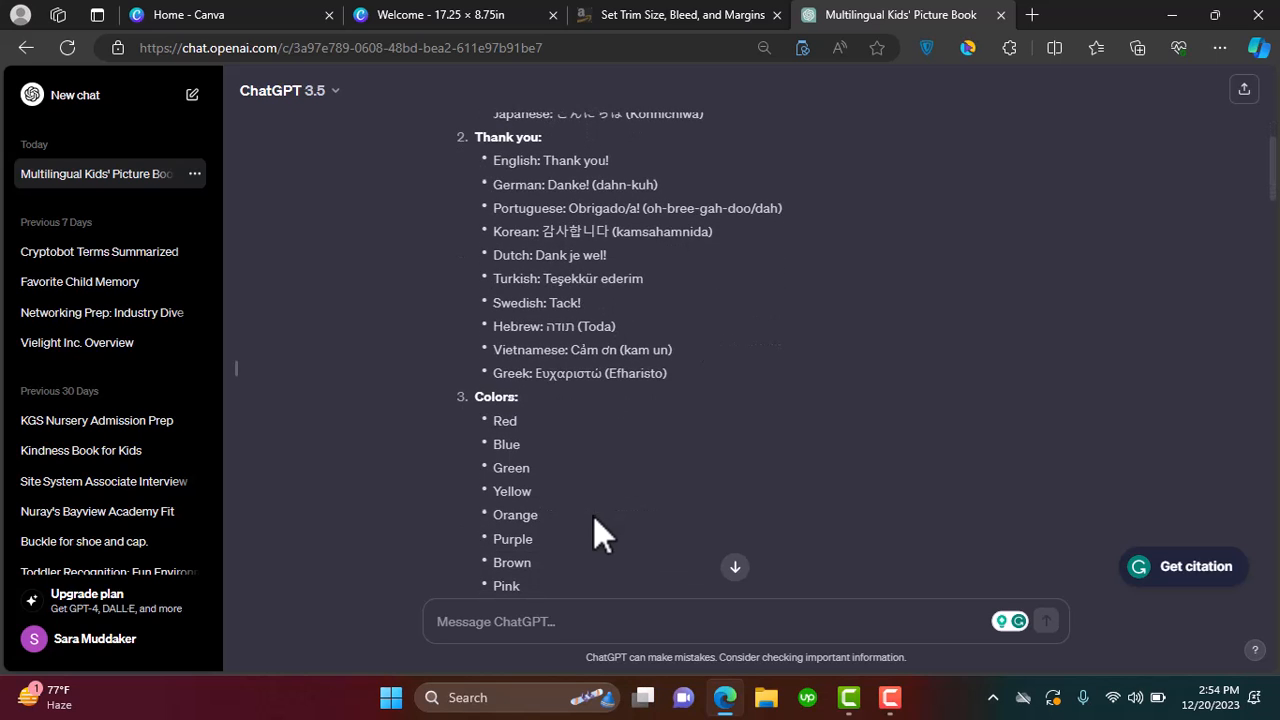
scroll(593, 515, down, 1)
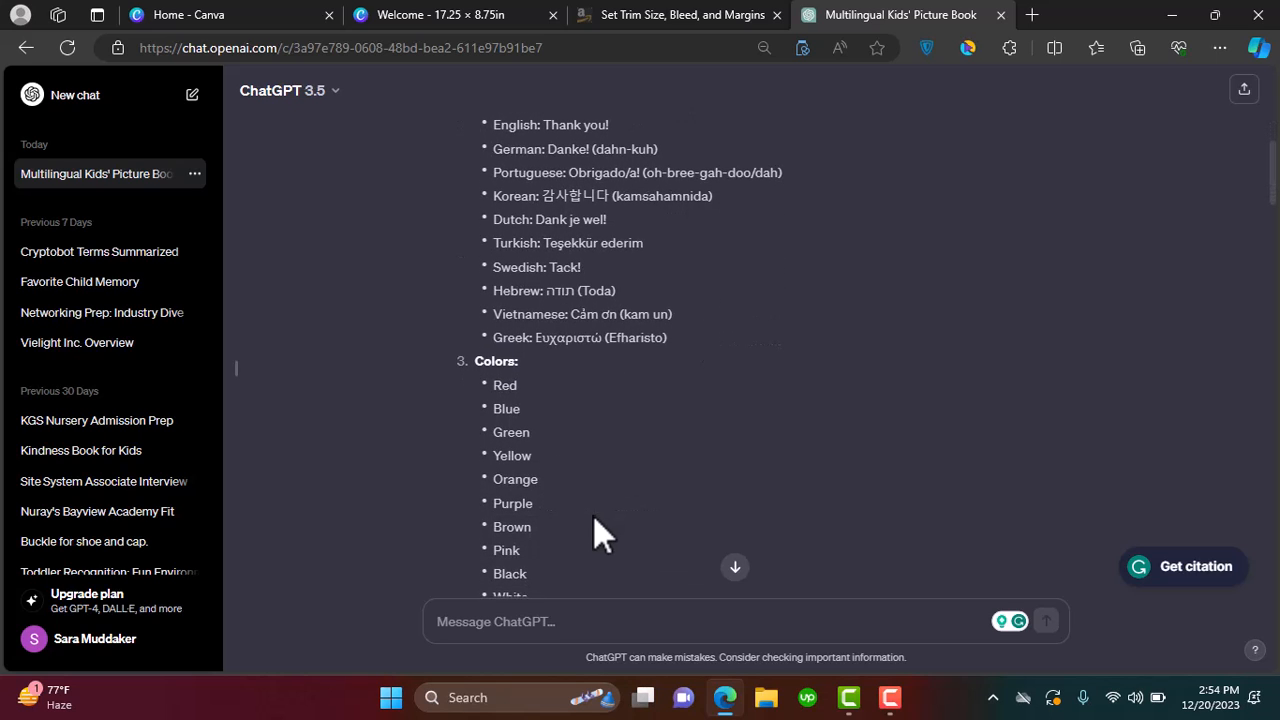
scroll(593, 515, down, 15)
scroll(593, 515, up, 3)
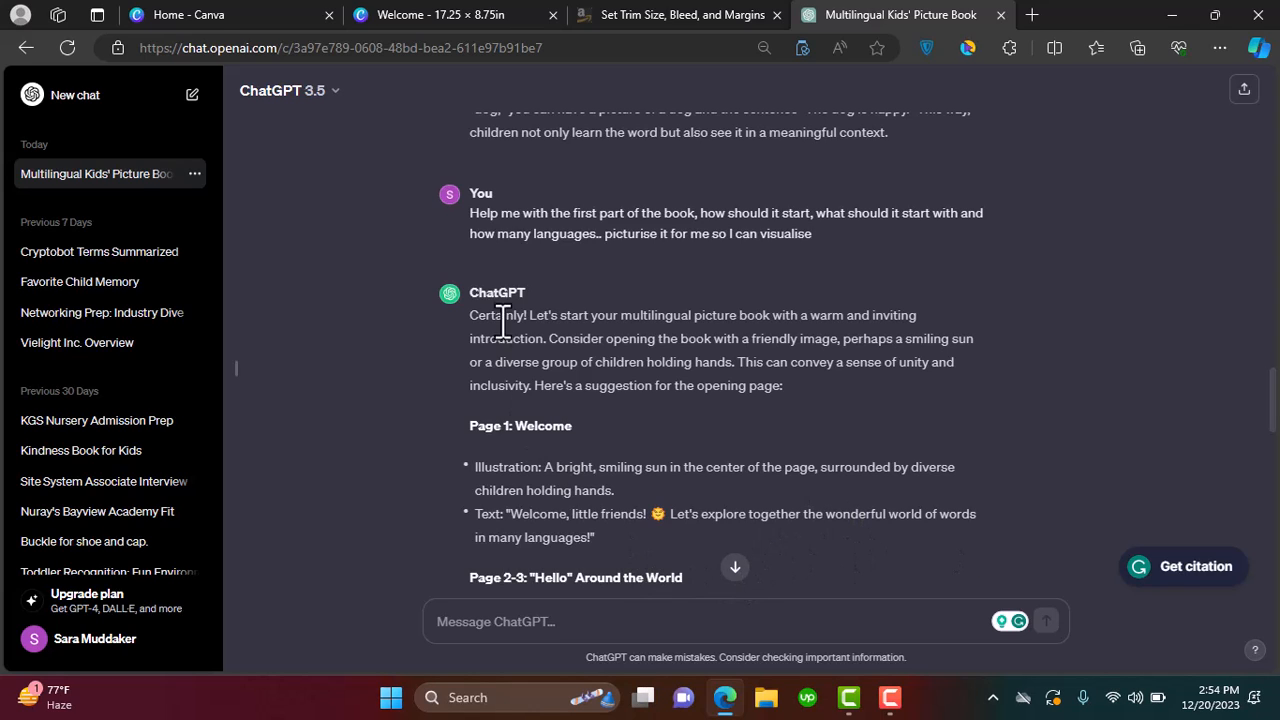
click(450, 14)
scroll(737, 483, down, 5)
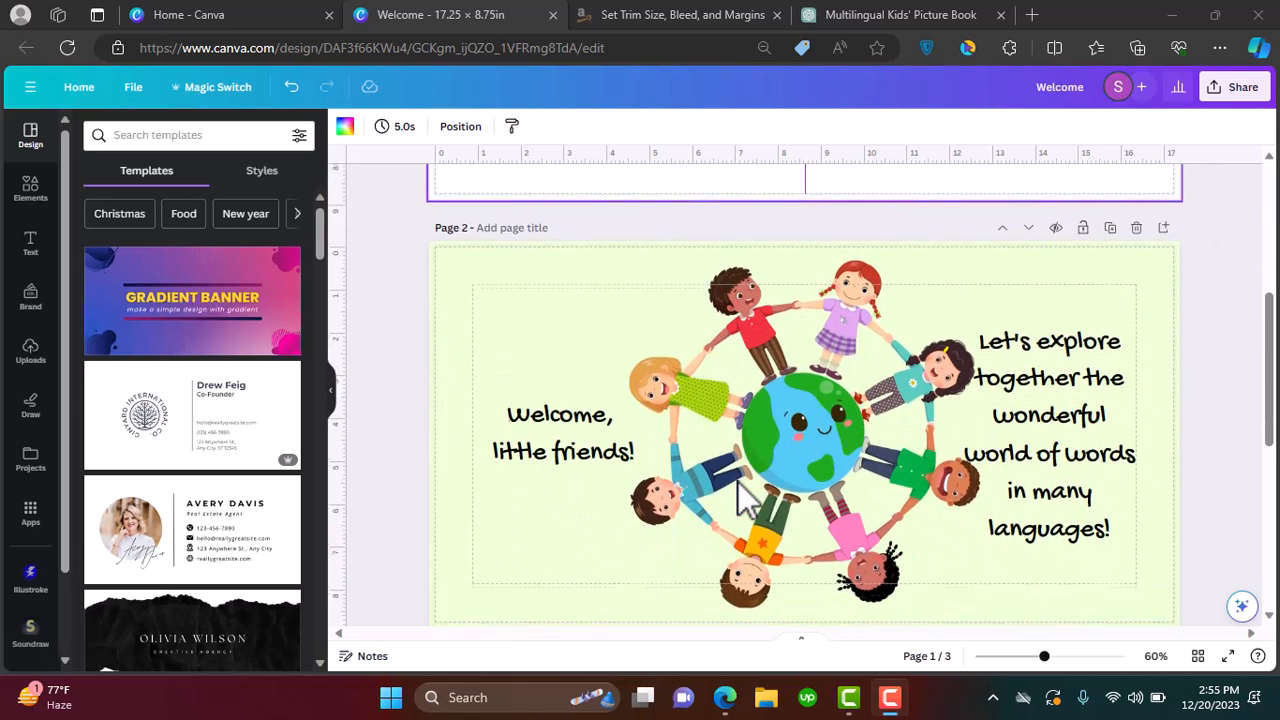
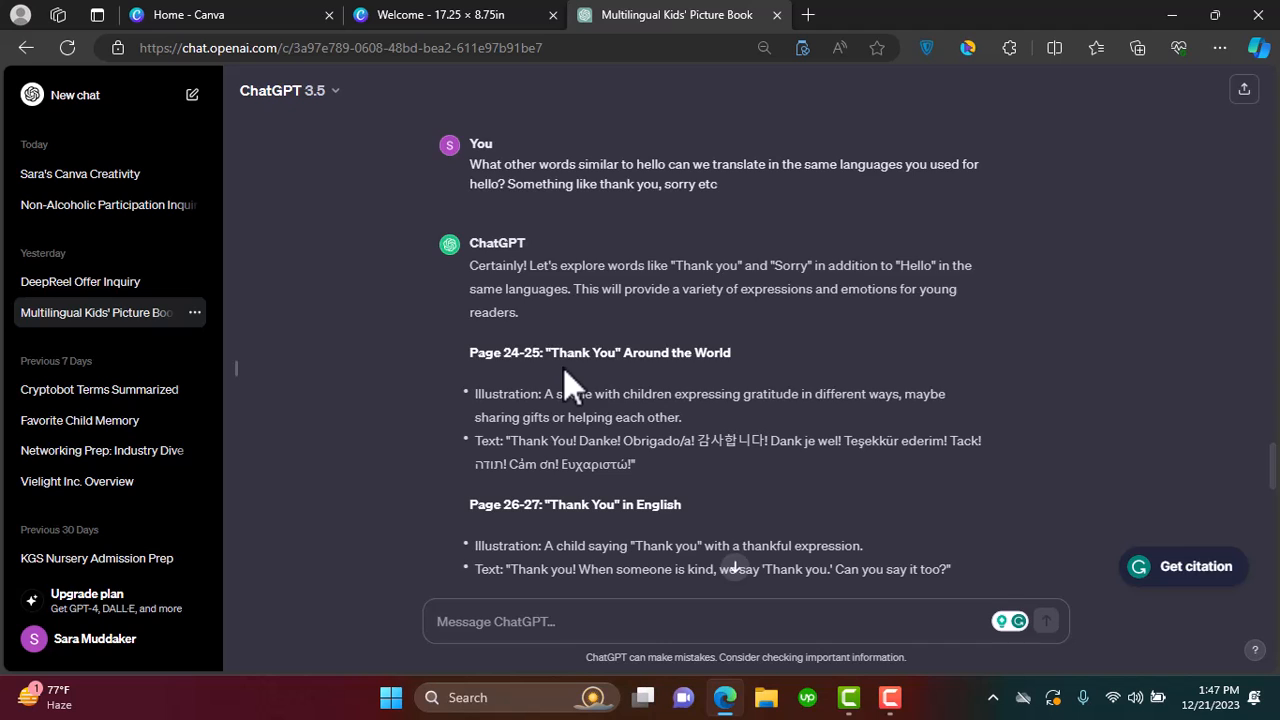
Examine the ChatGPT page-by-page suggestions for "Hello" and "Thank You" in the different languages, including illustration ideas and text
scroll(565, 372, down, 2)
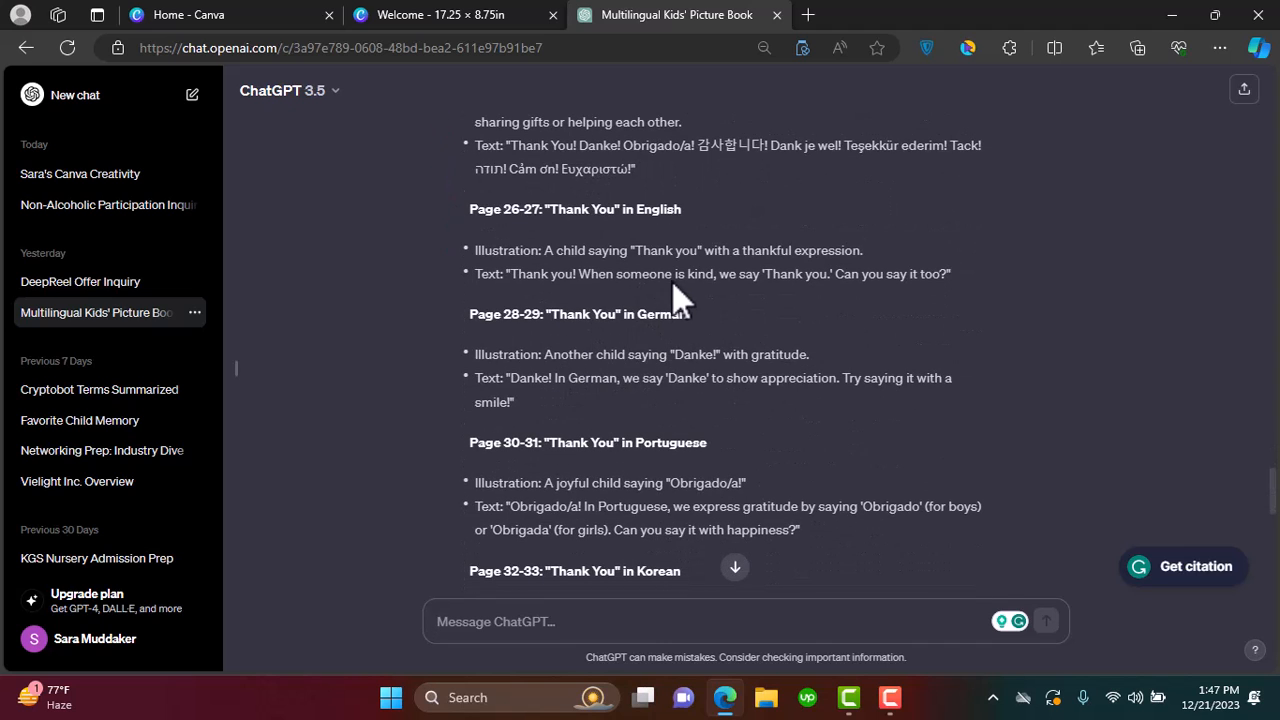
scroll(672, 282, up, 8)
scroll(672, 281, up, 1)
scroll(672, 281, down, 7)
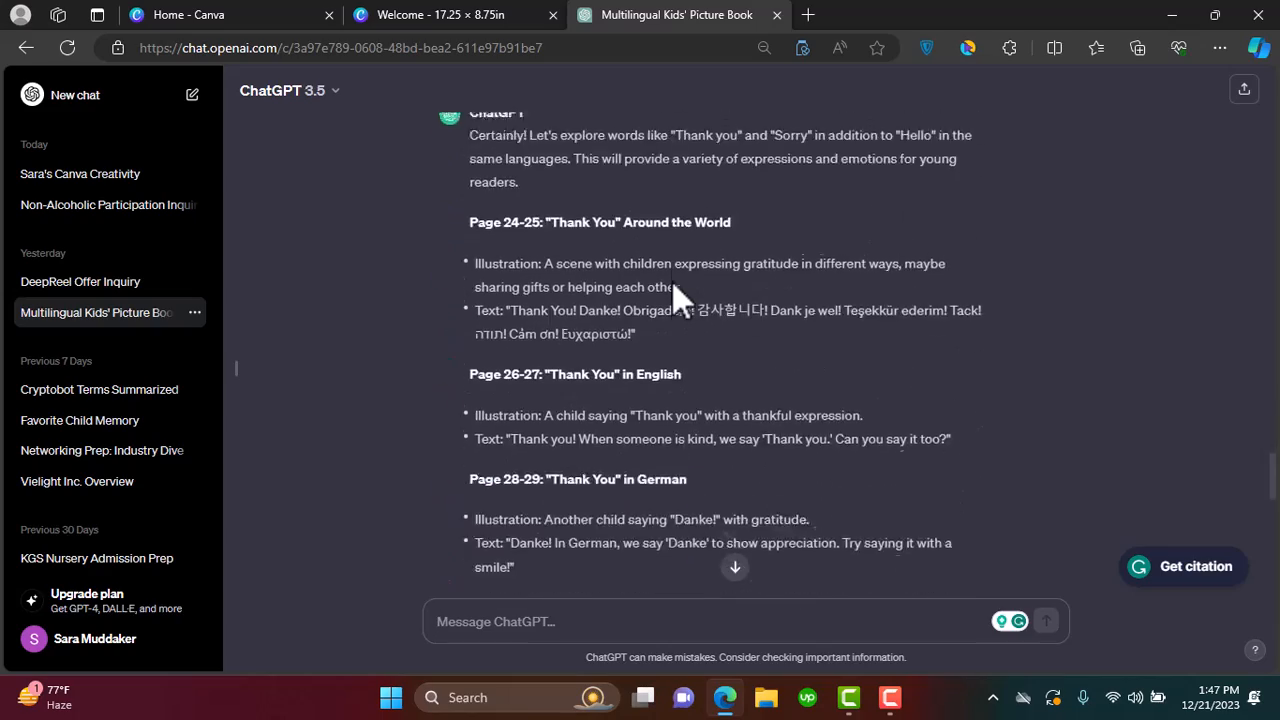
scroll(672, 281, up, 3)
scroll(672, 281, up, 9)
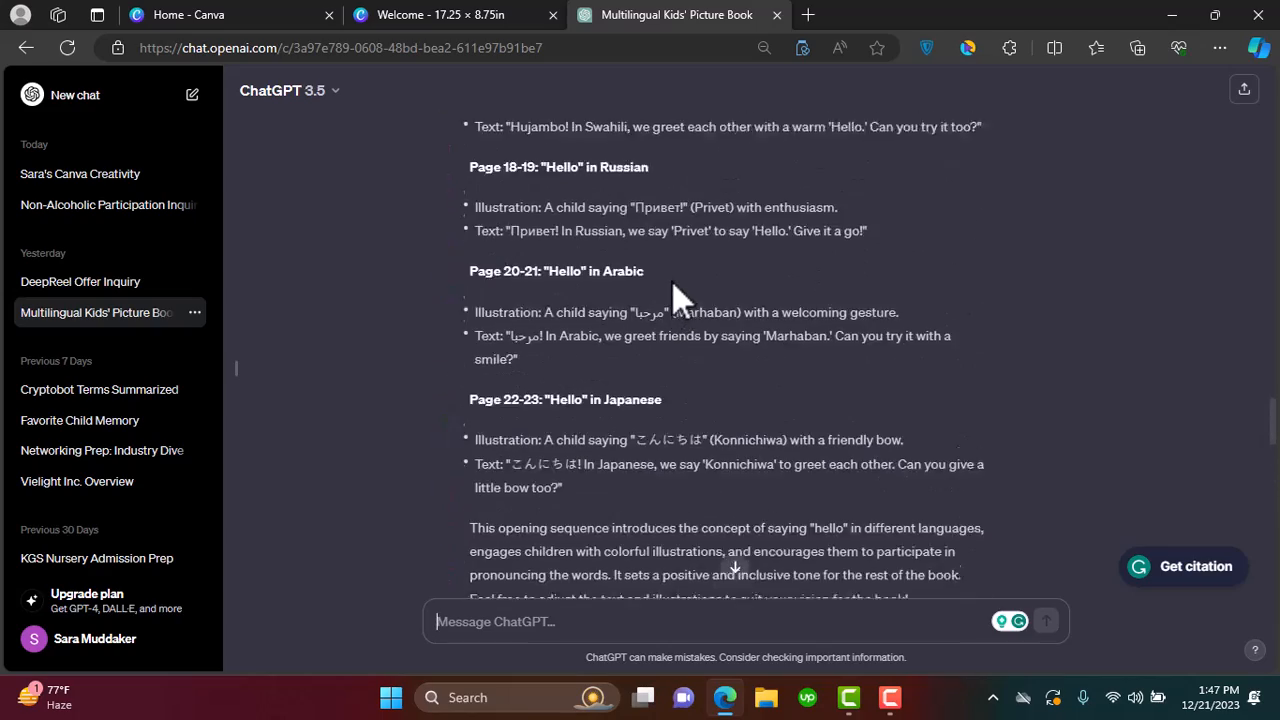
scroll(672, 282, up, 1)
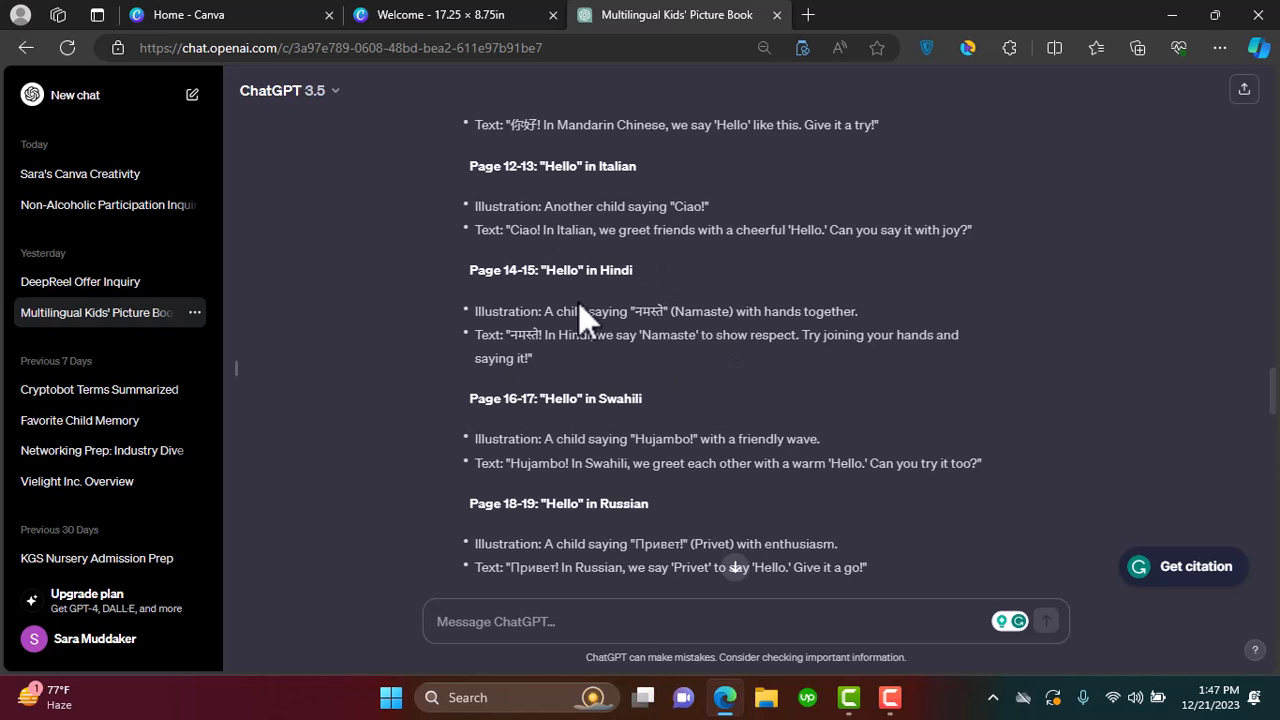
scroll(682, 302, up, 4)
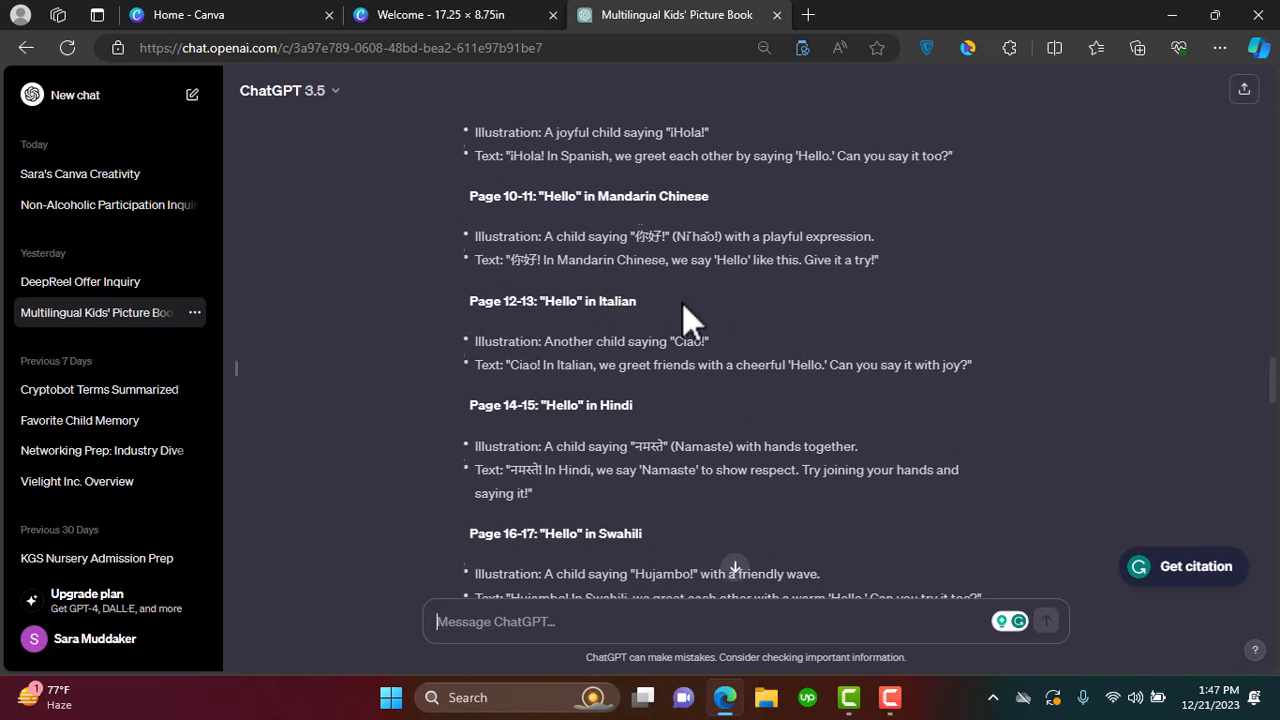
scroll(682, 302, down, 2)
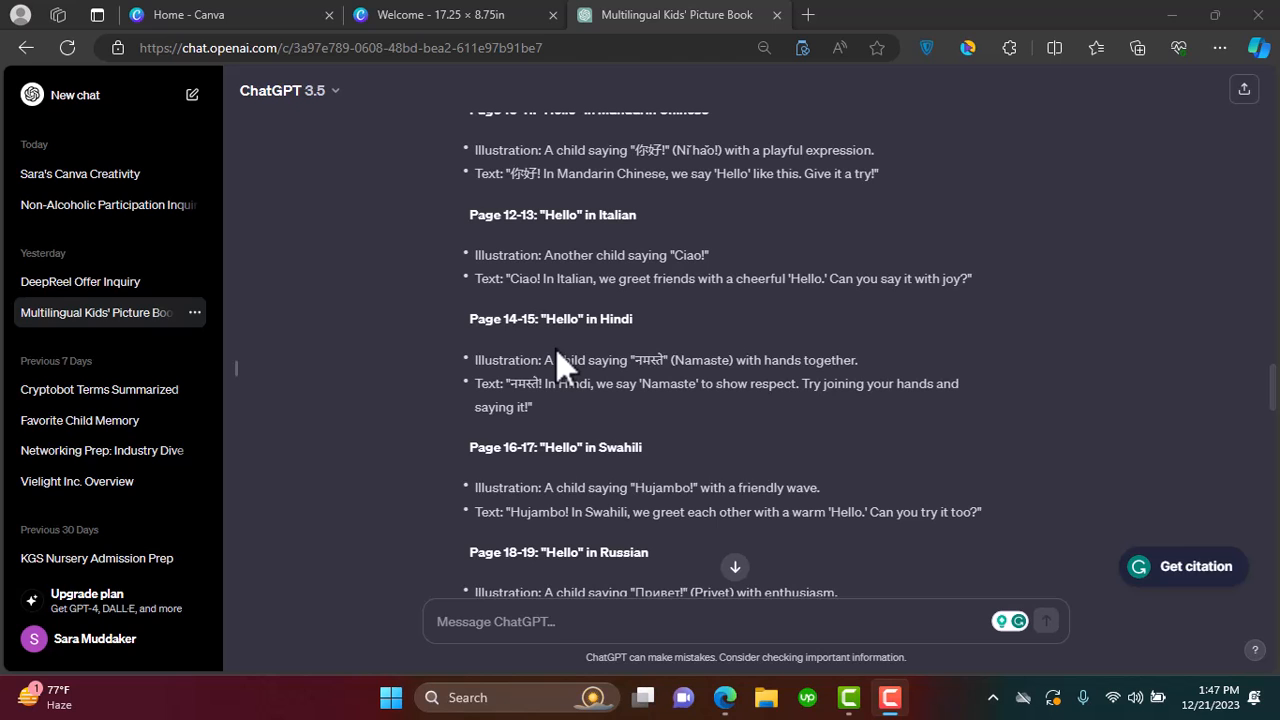
scroll(574, 272, up, 2)
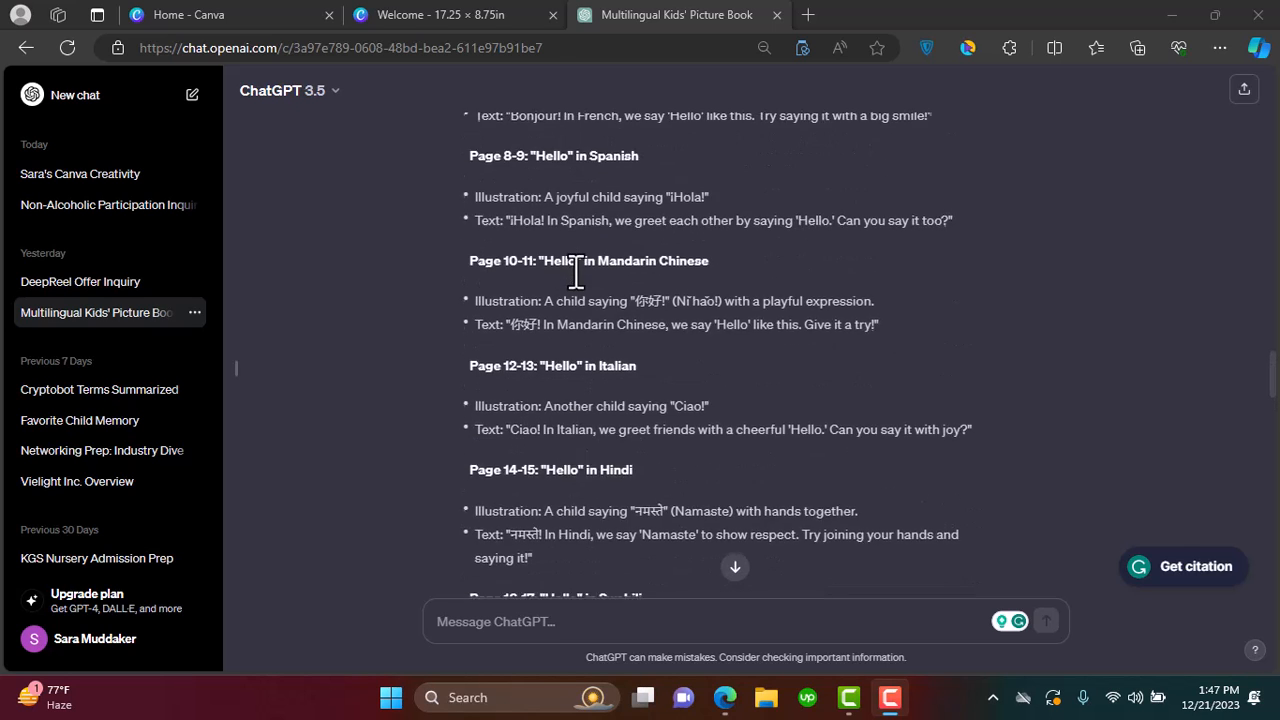
scroll(574, 281, up, 1)
scroll(574, 281, down, 2)
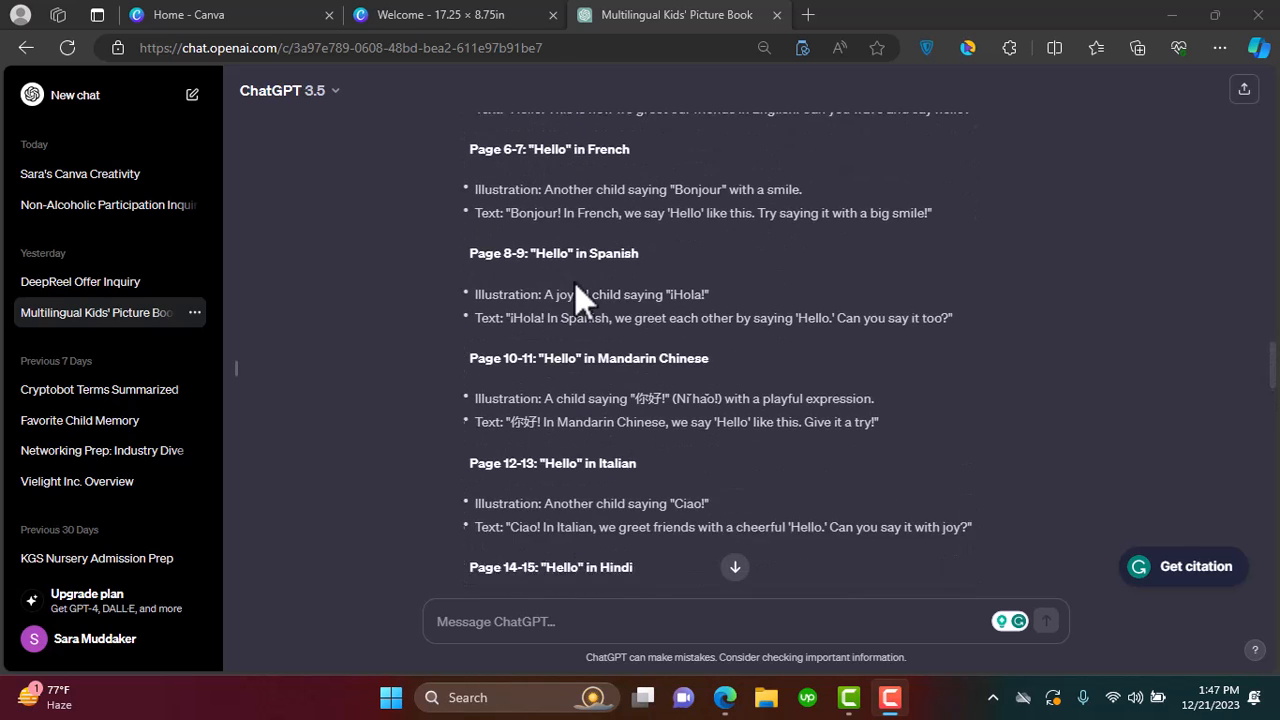
scroll(574, 281, down, 3)
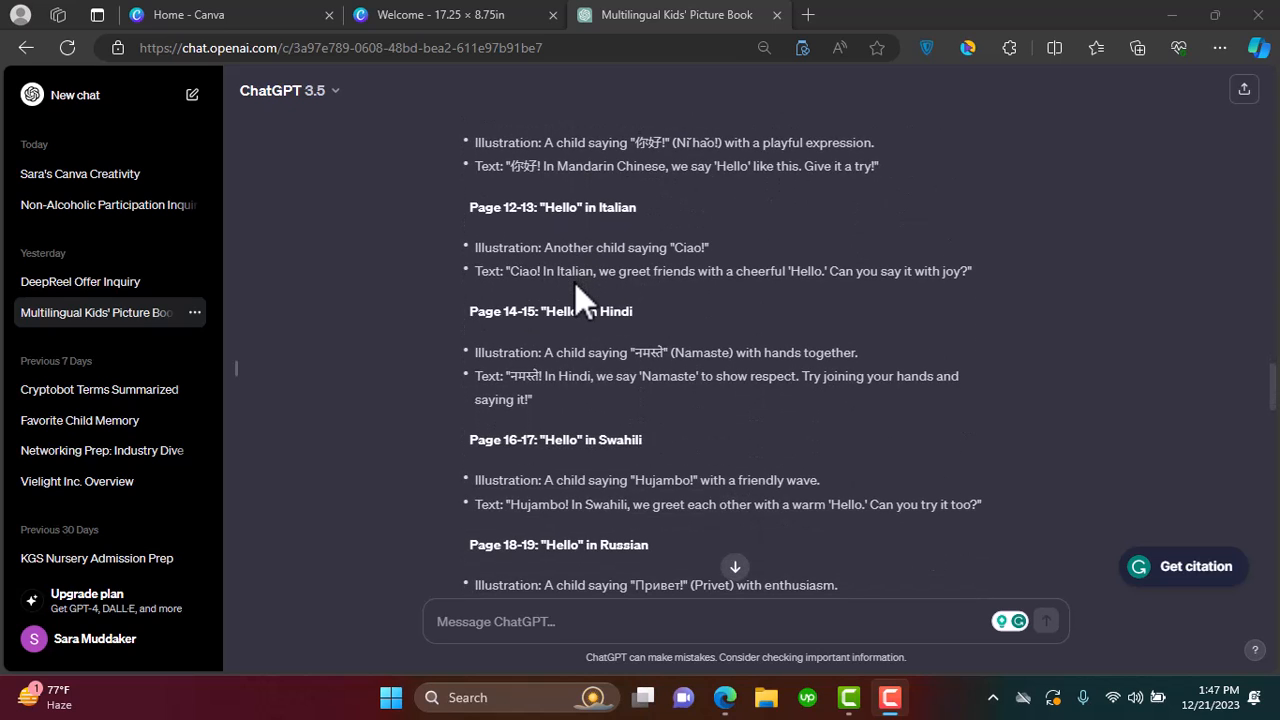
scroll(574, 281, down, 2)
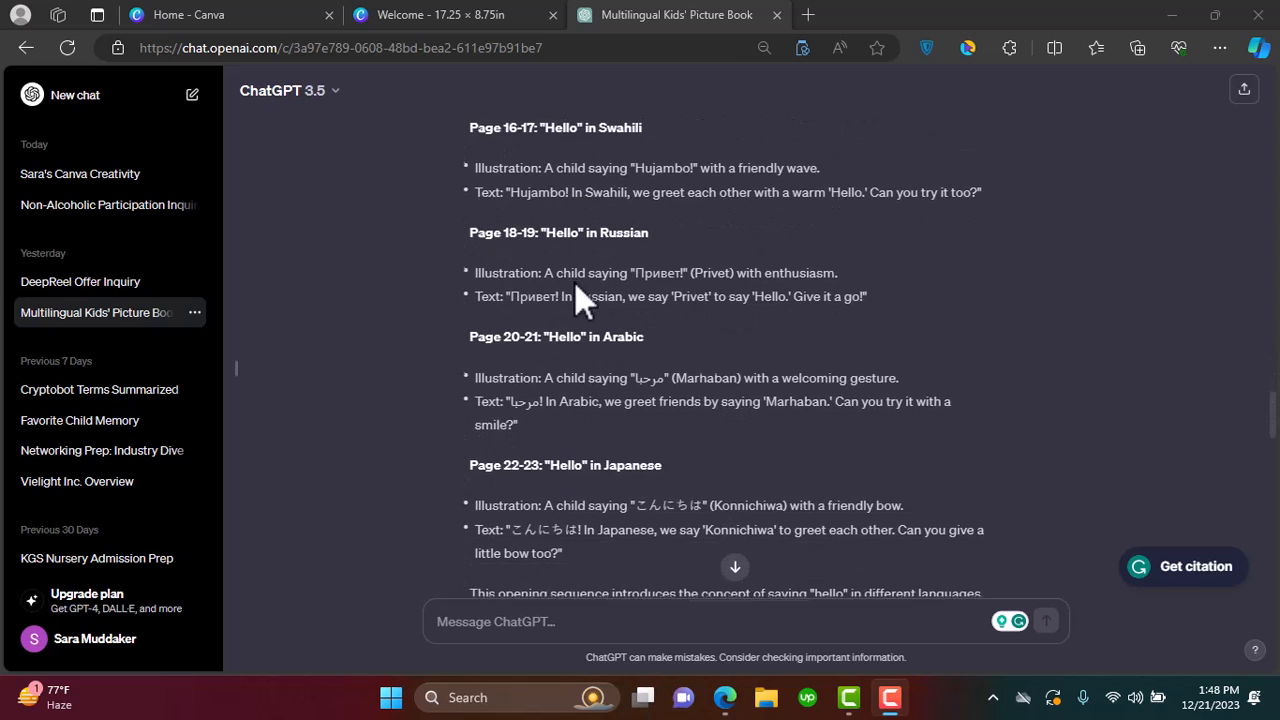
scroll(574, 281, down, 3)
scroll(574, 281, up, 4)
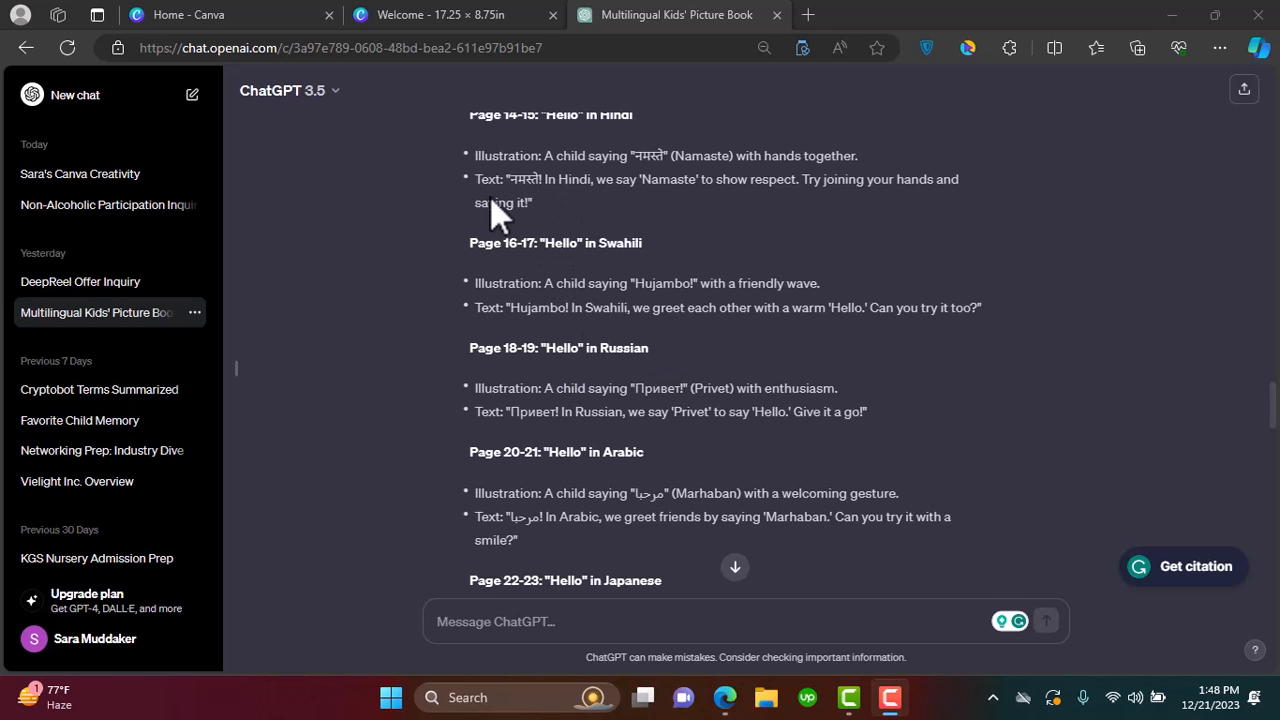
Switch to the Welcome design in Canva and change the page 4 heading to "Thank you", widening its text box to fit one line
key(ctrl+shift+Tab)
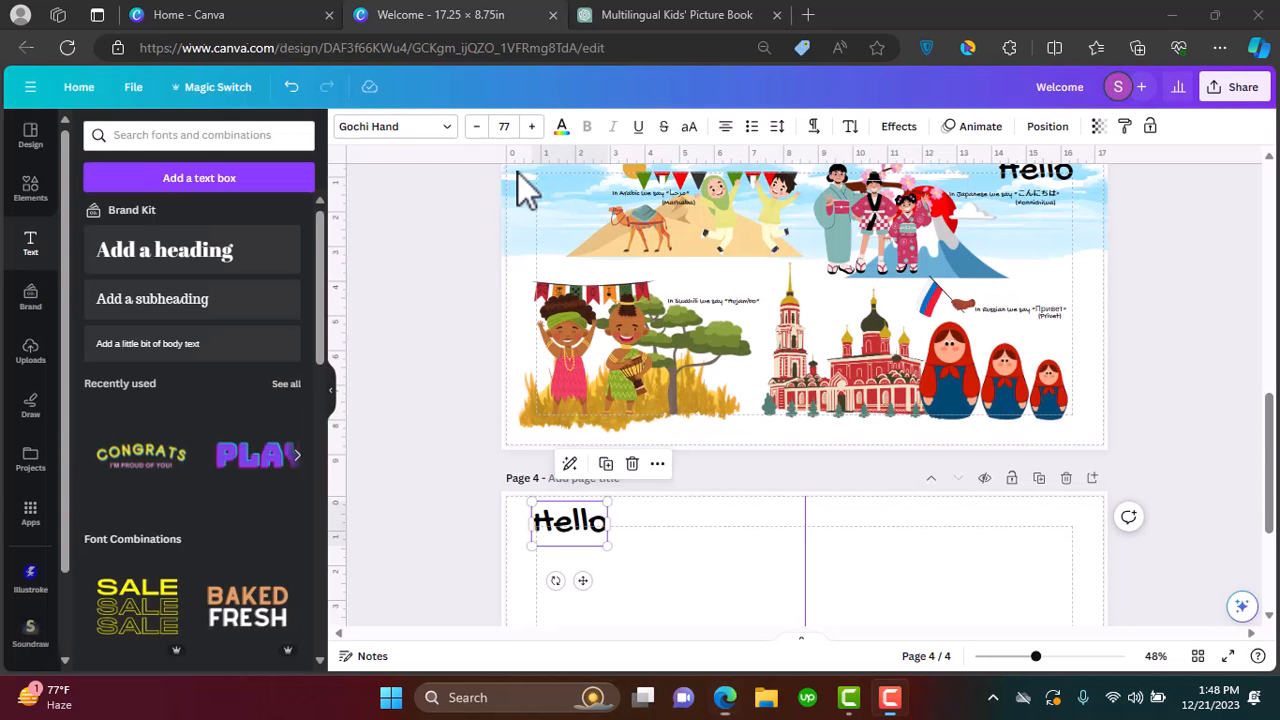
double_click(565, 524)
text(Thank you)
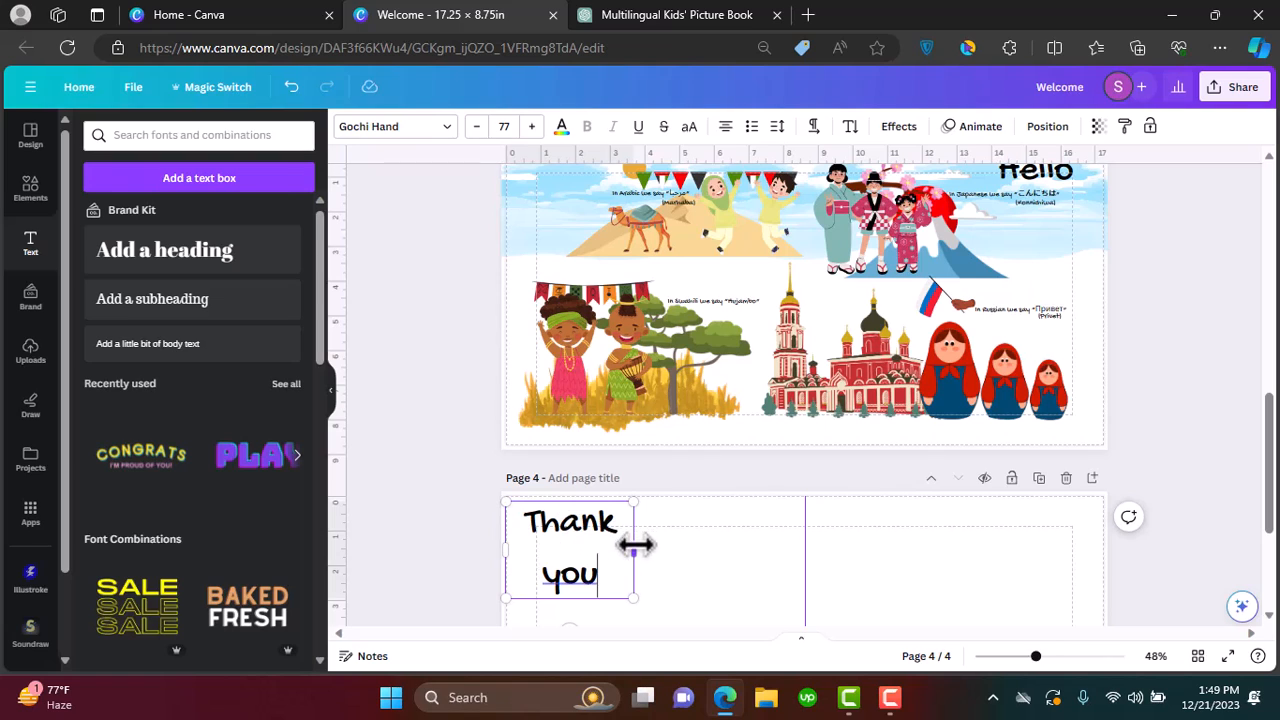
drag(635, 544, 695, 544)
click(457, 543)
click(570, 540)
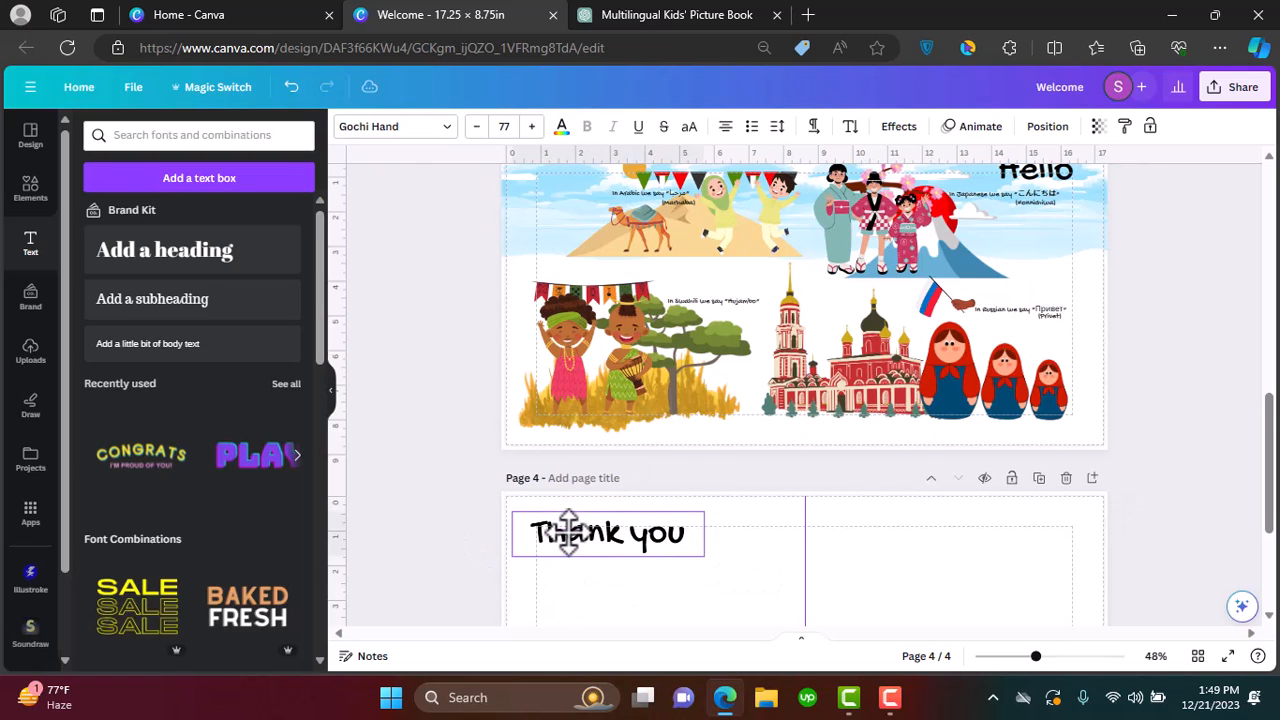
scroll(674, 586, down, 2)
scroll(562, 517, down, 2)
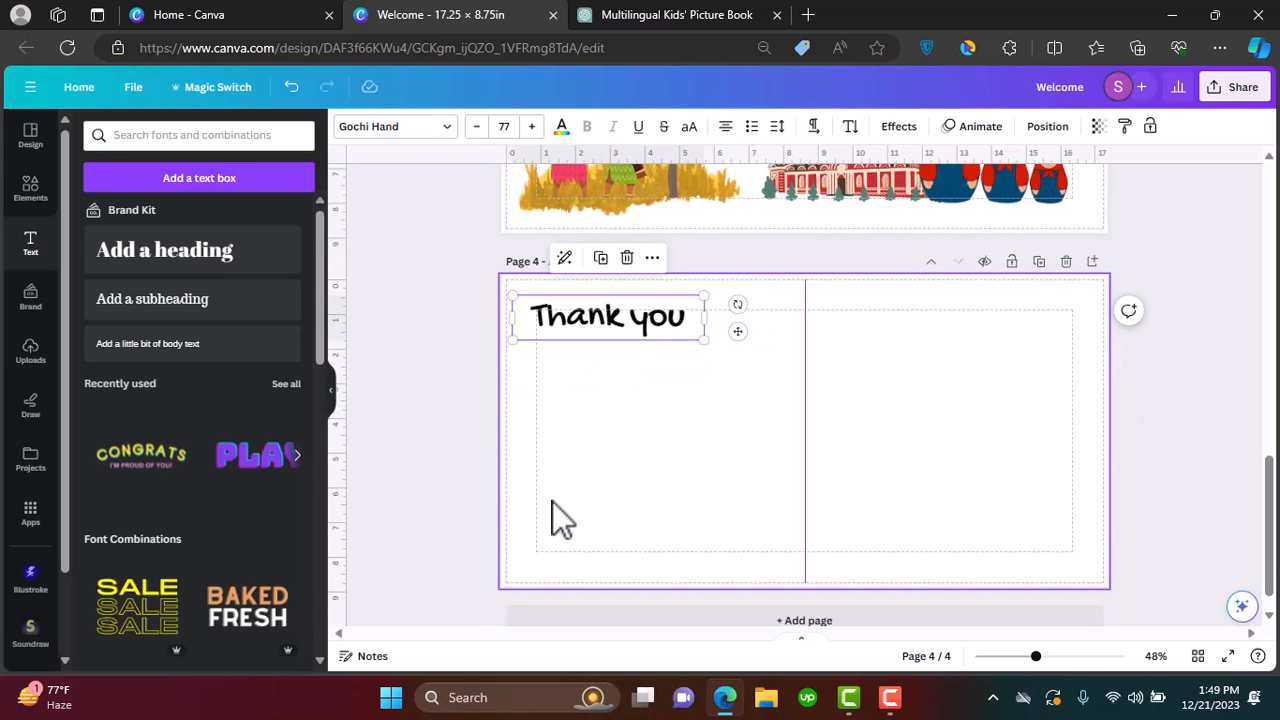
Bring the small Swahili caption from page 3 onto page 4, directly beneath the "Thank you" heading
scroll(663, 451, up, 3)
click(740, 259)
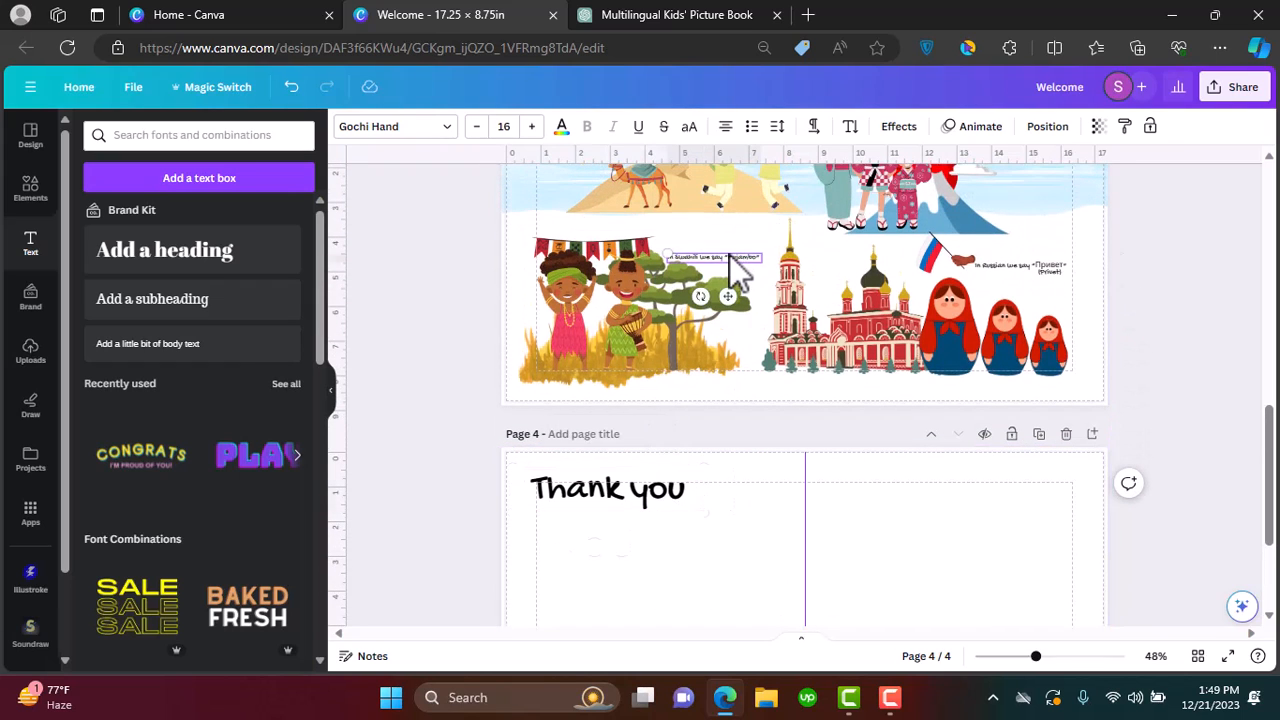
drag(735, 298, 606, 551)
scroll(608, 551, up, 5)
scroll(608, 551, up, 1)
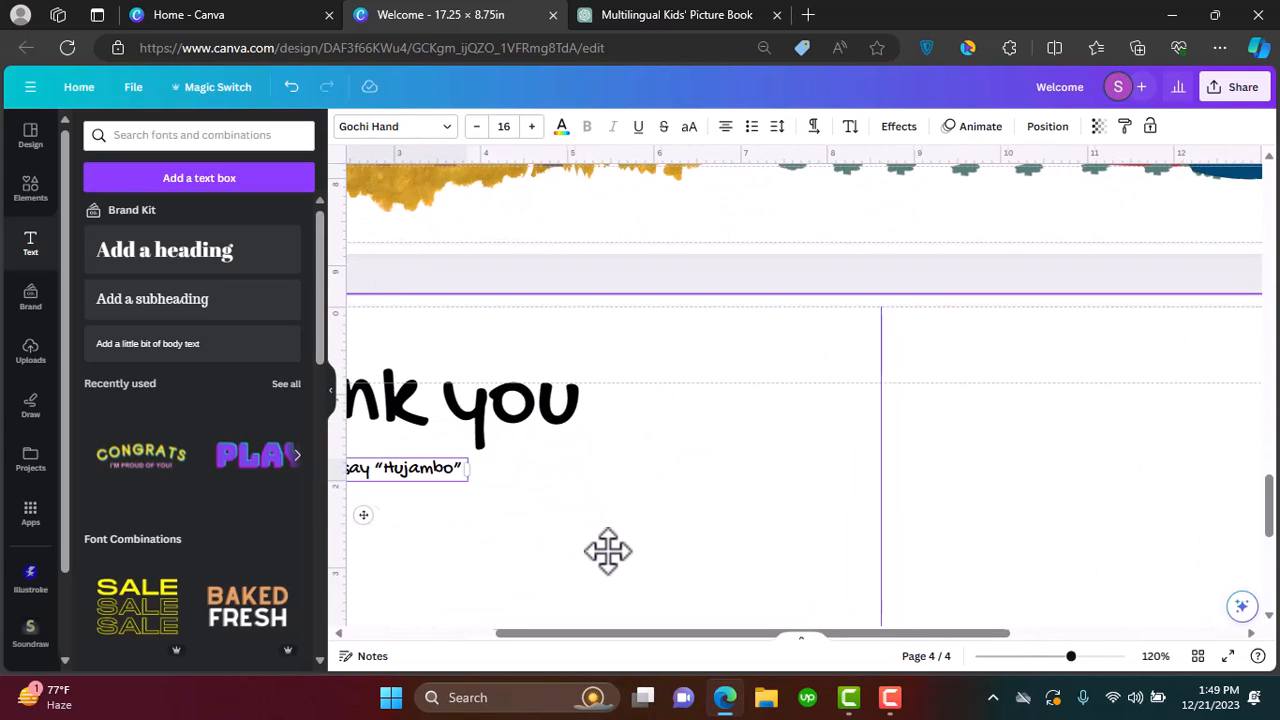
Replace the caption under the page 4 heading with "We say thank you to show appreciation or gratitude."
scroll(608, 549, left, 3)
double_click(593, 465)
text(We)
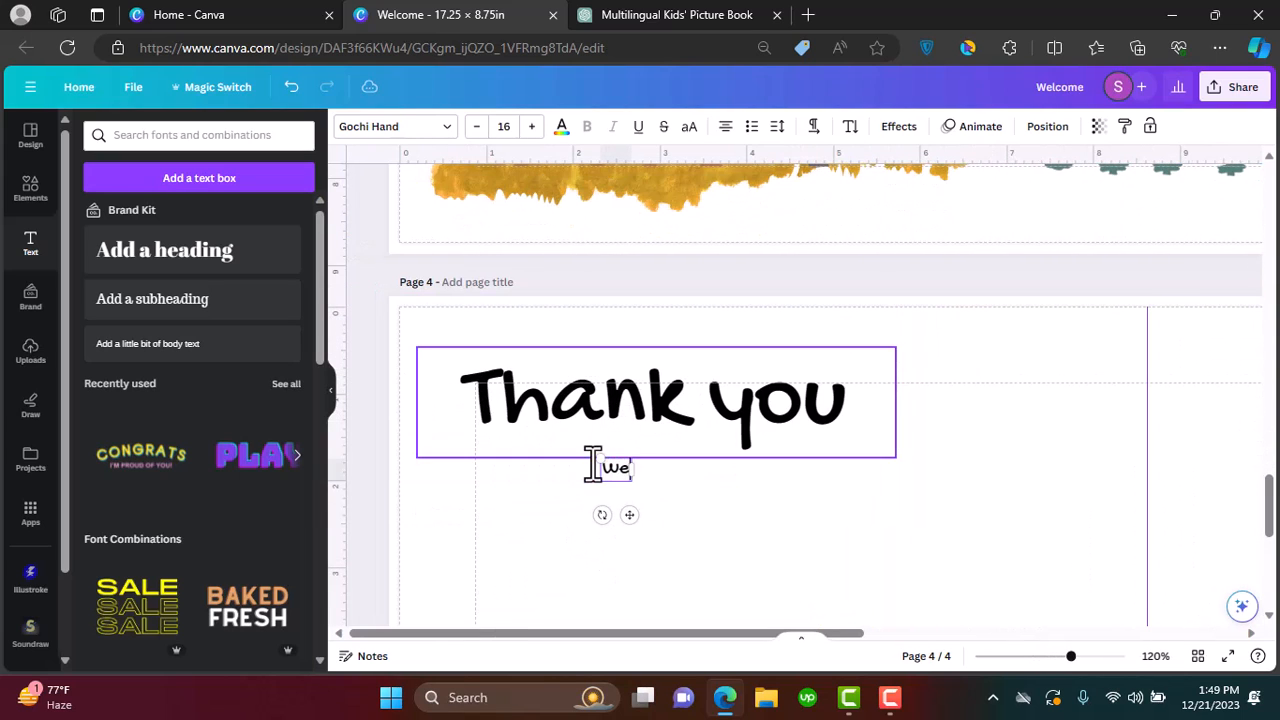
text( say thank you to sho)
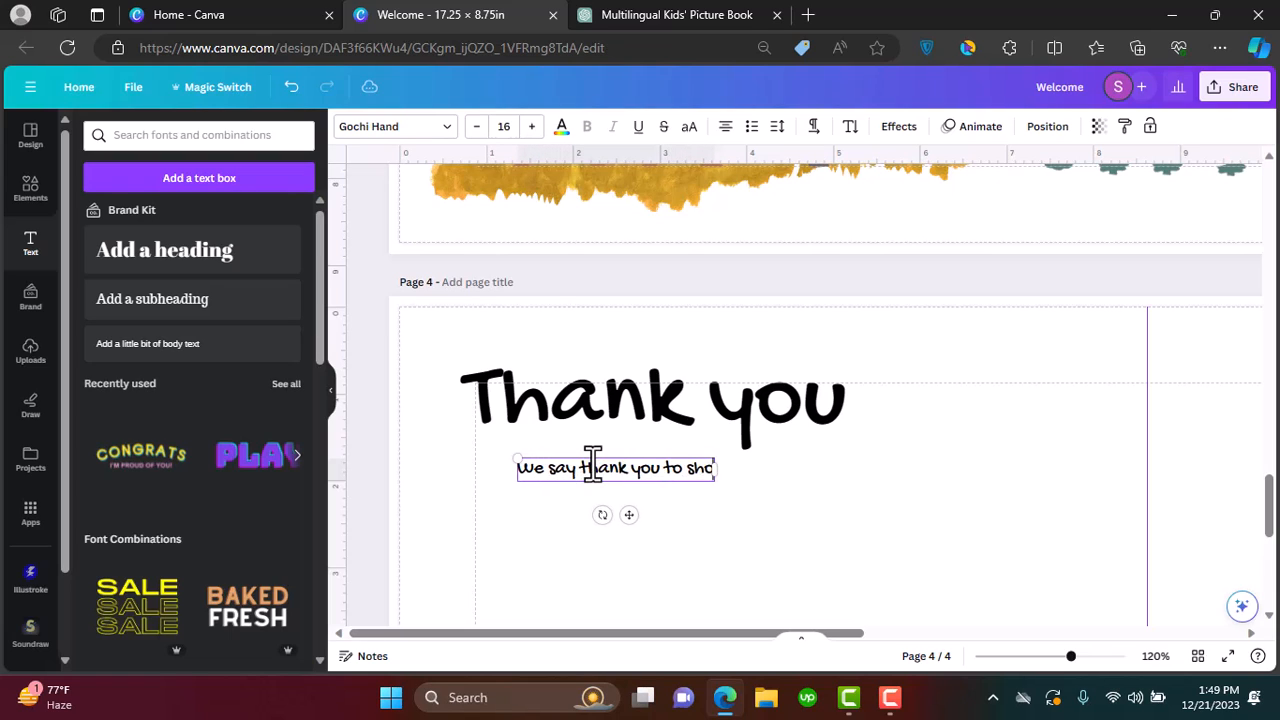
text(w appreciation)
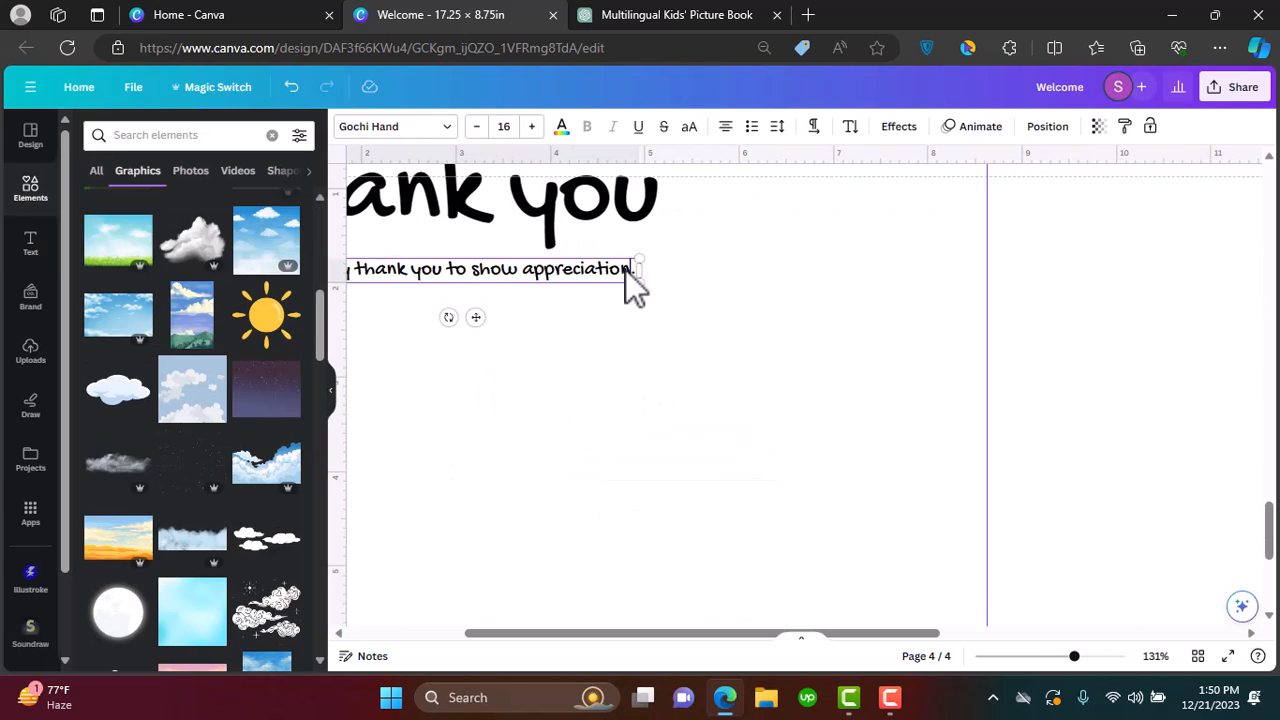
text(or gr)
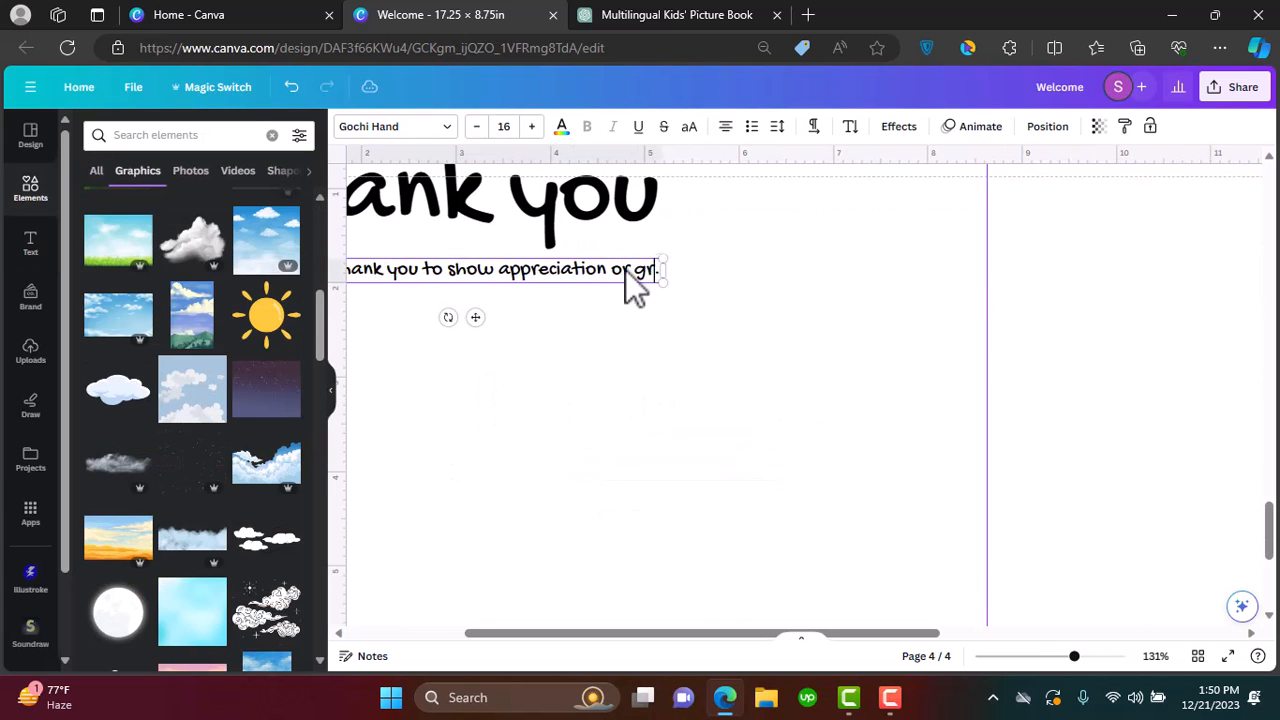
text(atitude.)
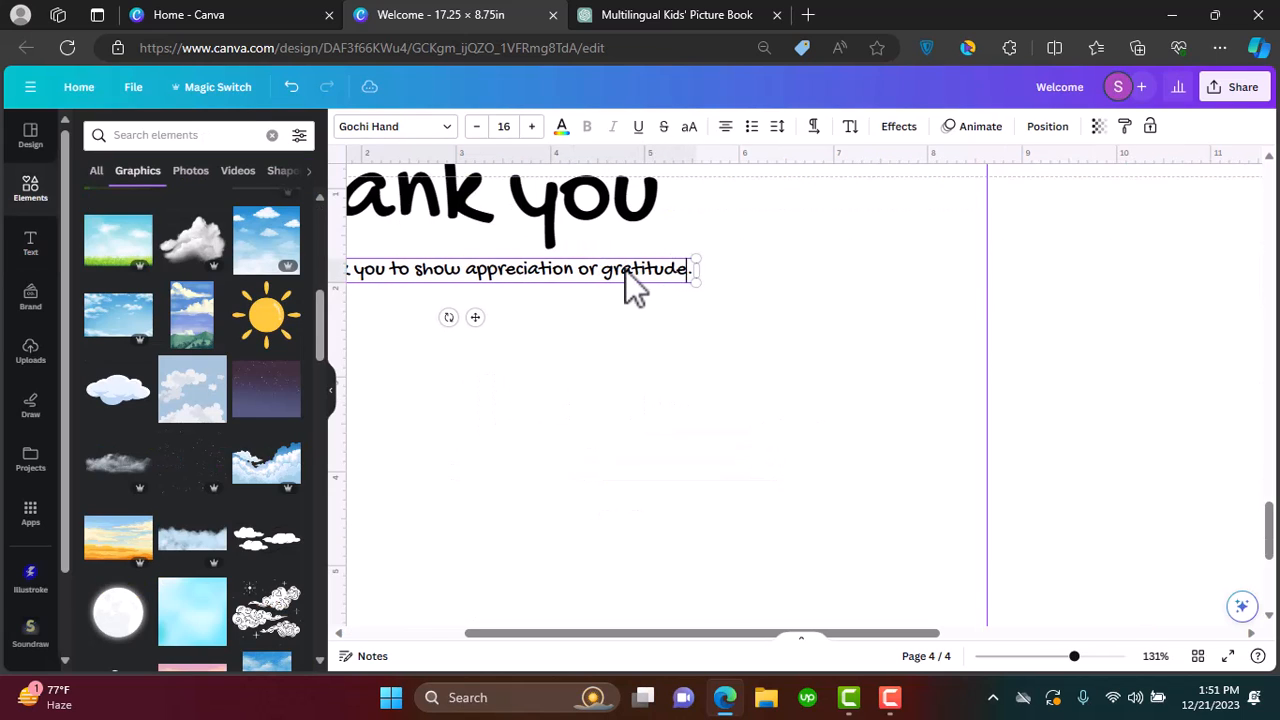
Shift the gratitude caption slightly so it starts at page 4's left margin below the heading, and deselect it
scroll(637, 285, down, 1)
scroll(547, 363, down, 2)
drag(550, 321, 563, 322)
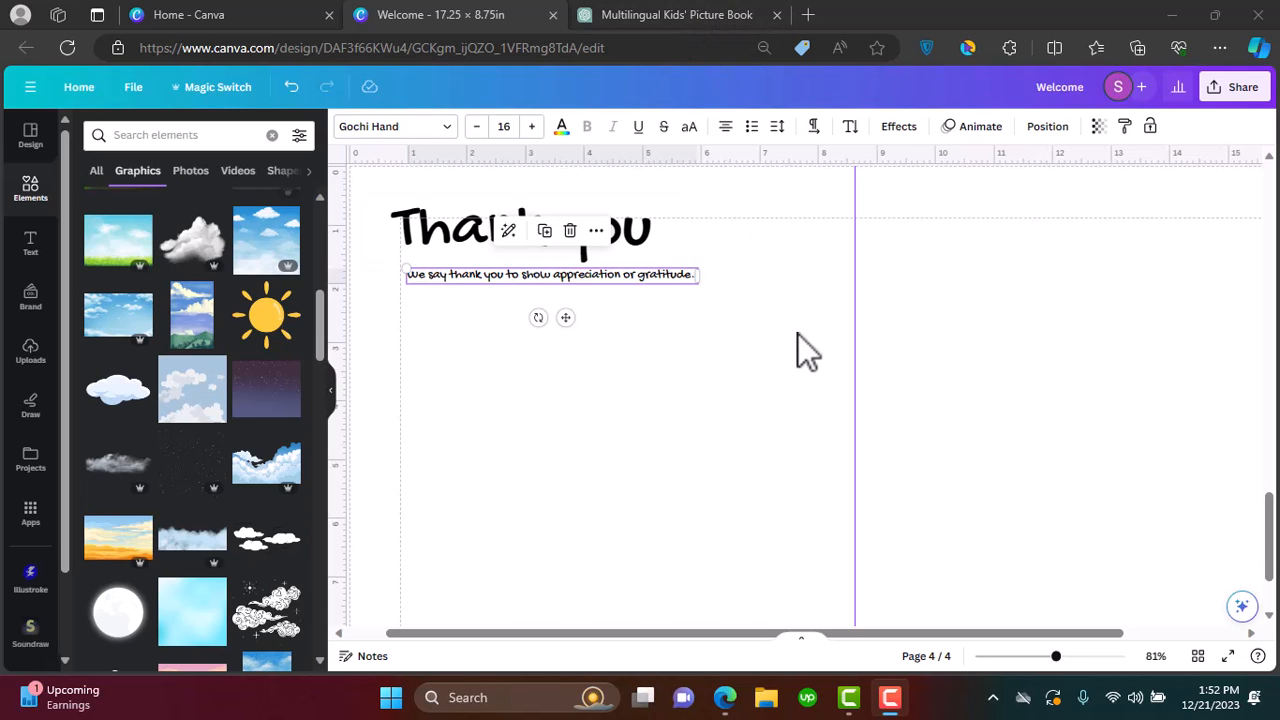
scroll(798, 340, down, 2)
scroll(840, 411, down, 1)
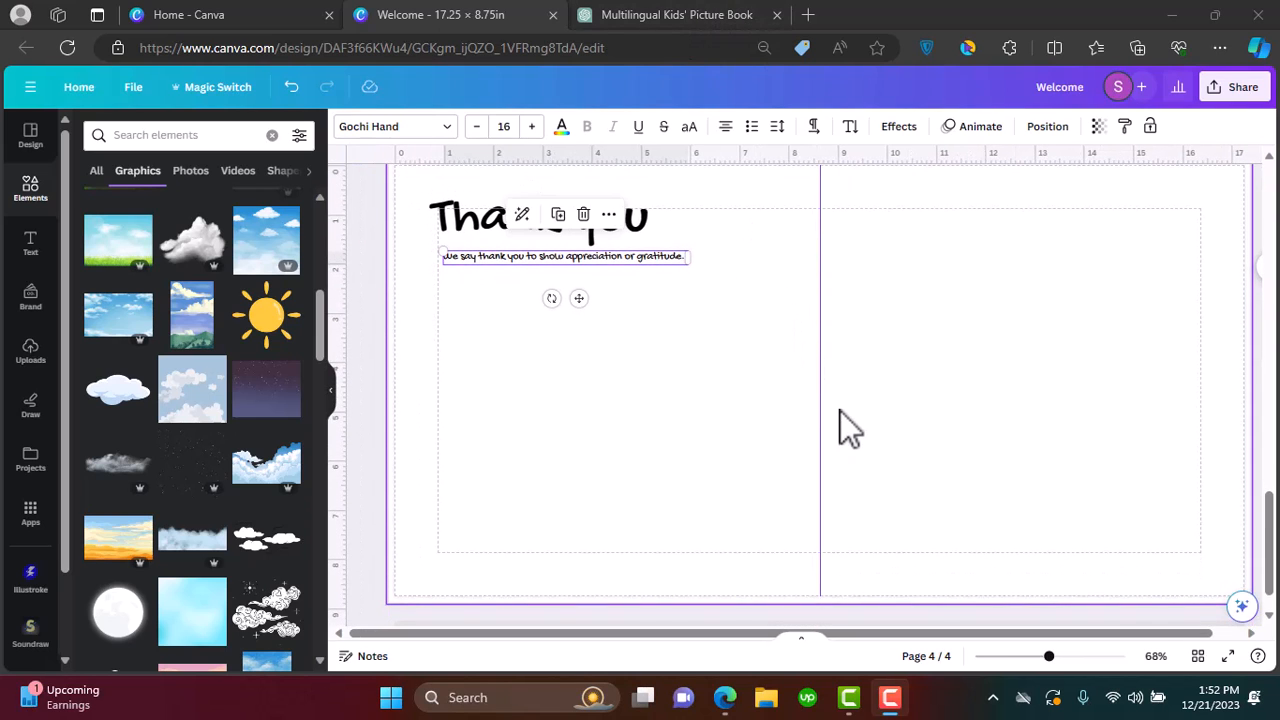
click(707, 387)
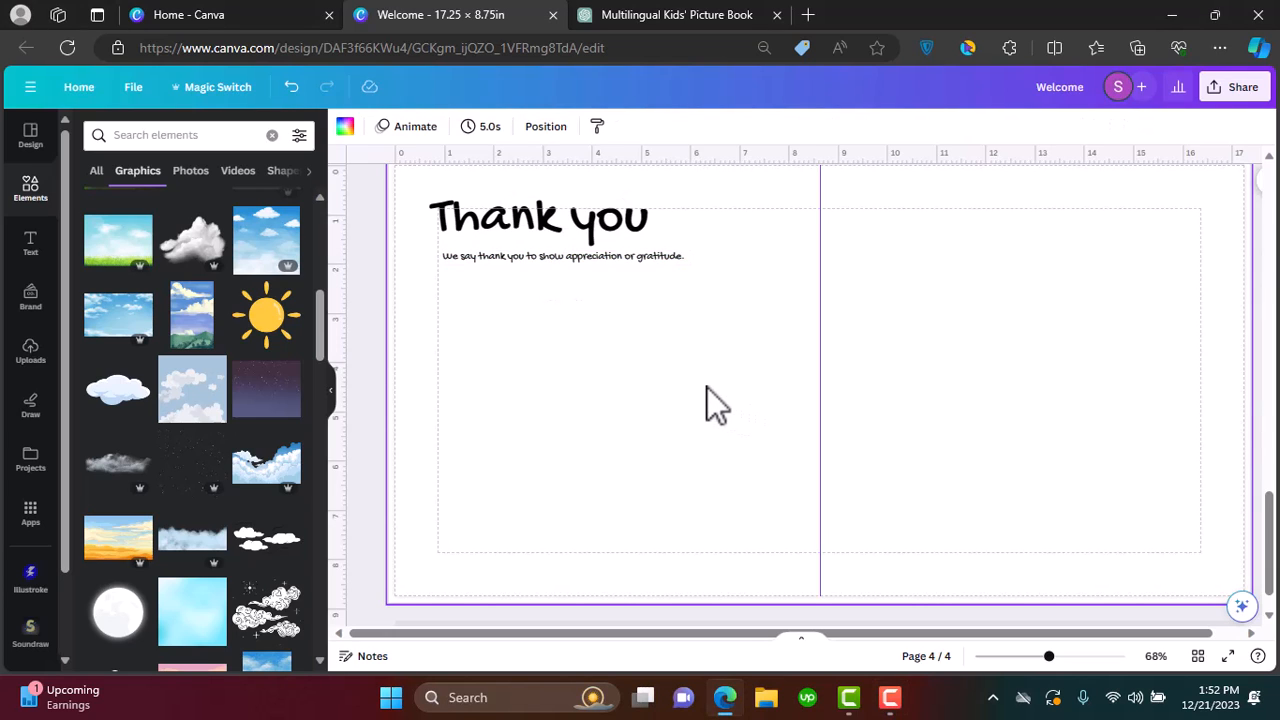
Return to the ChatGPT chat and review the suggested actions for saying thank you and the preceding "Thank You" pages
click(658, 18)
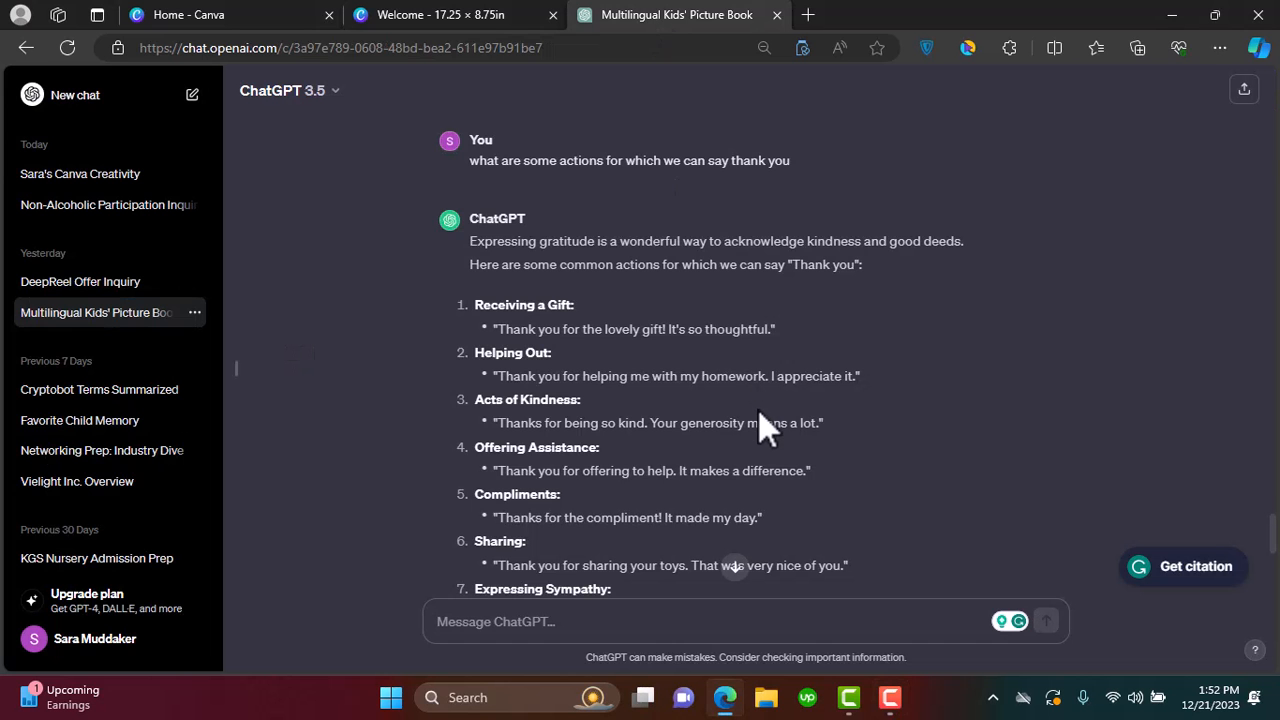
scroll(758, 410, up, 1)
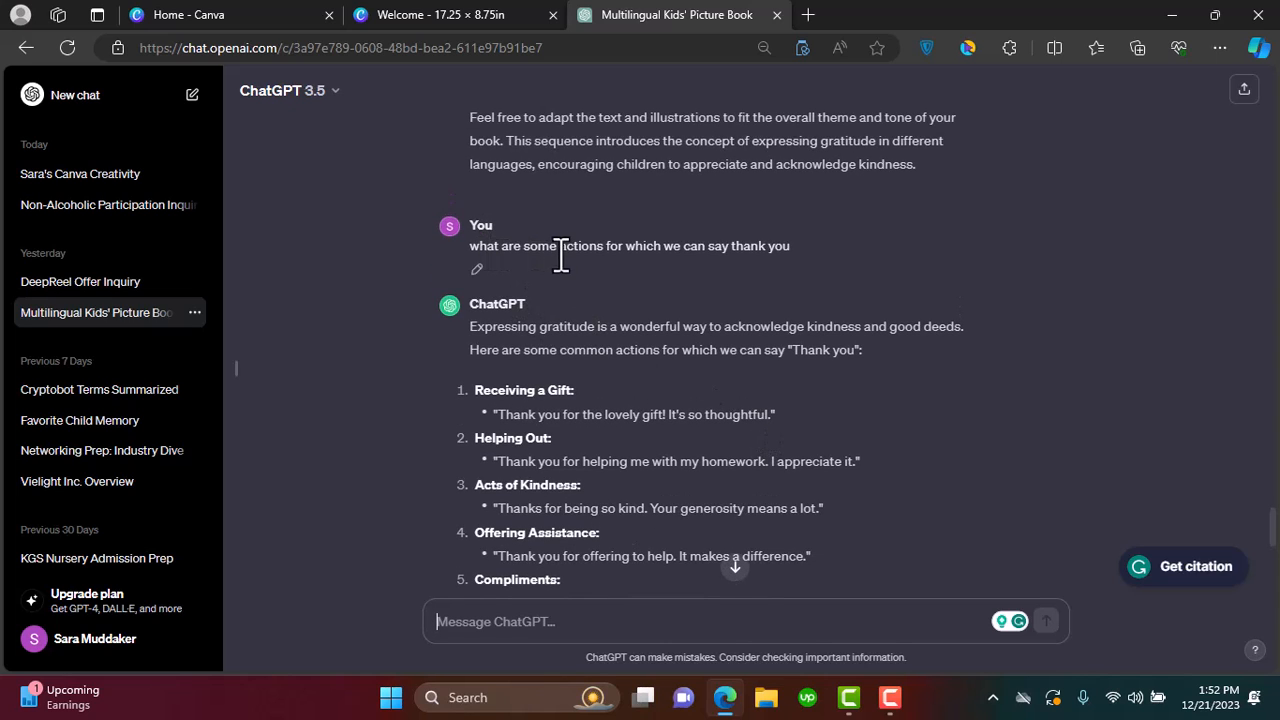
scroll(750, 326, down, 2)
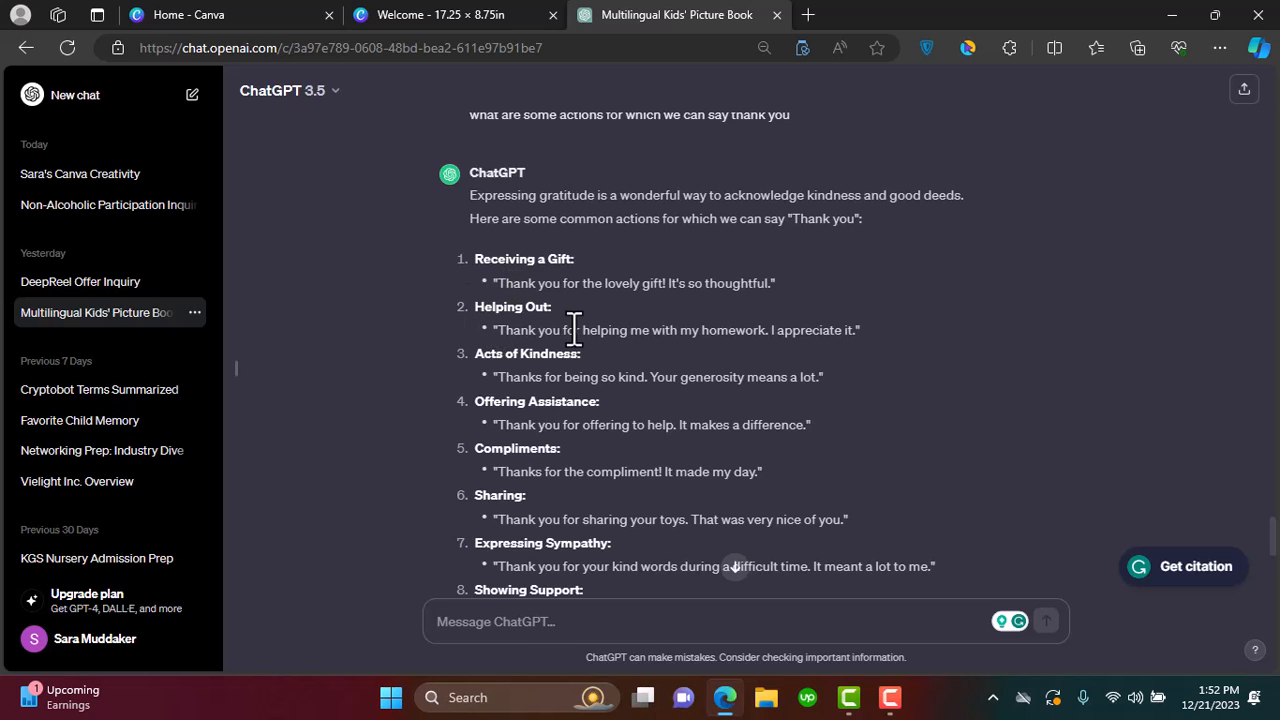
scroll(574, 330, up, 3)
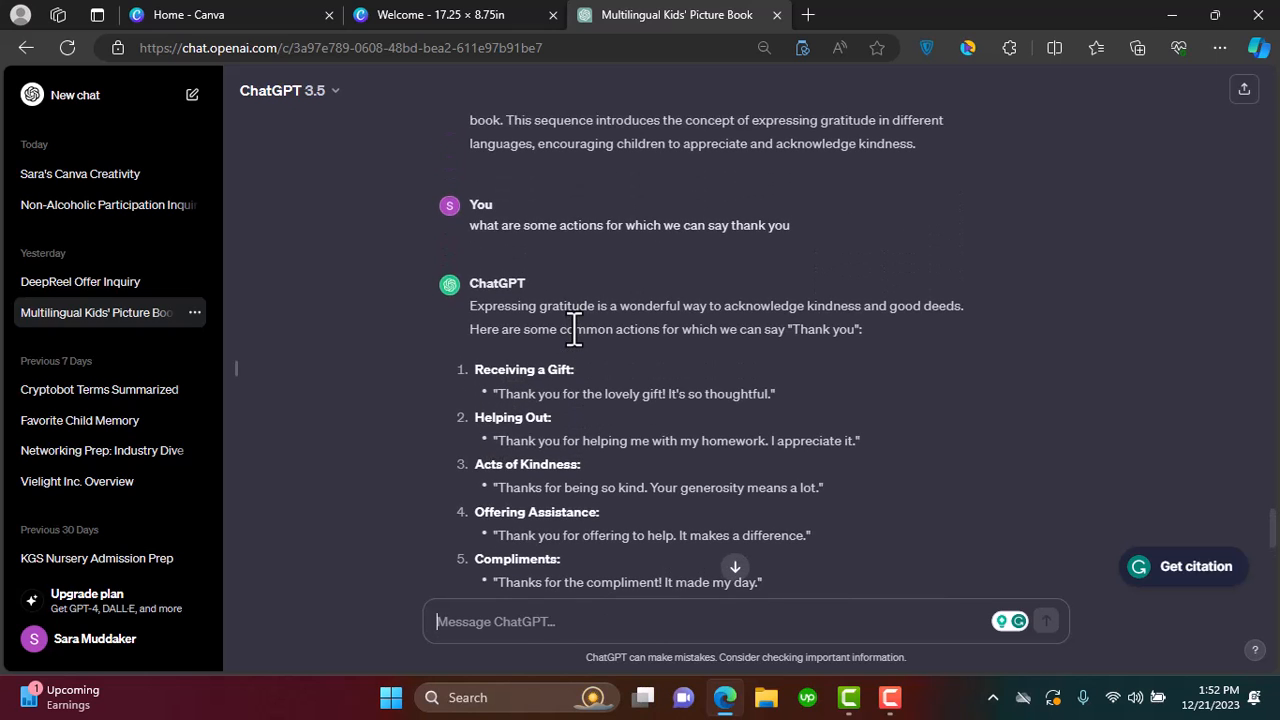
scroll(574, 330, up, 2)
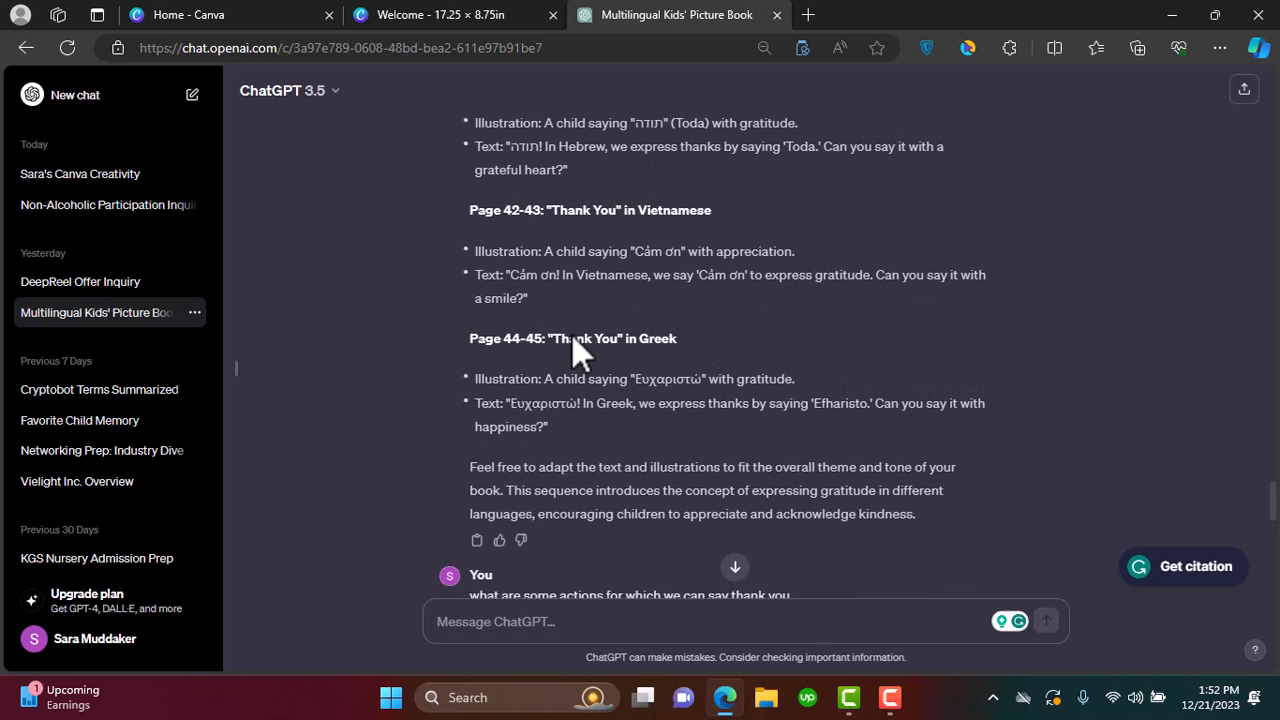
Check the suggested thank-you actions in the ChatGPT chat, and search Canva's elements for "helping out"
click(366, 20)
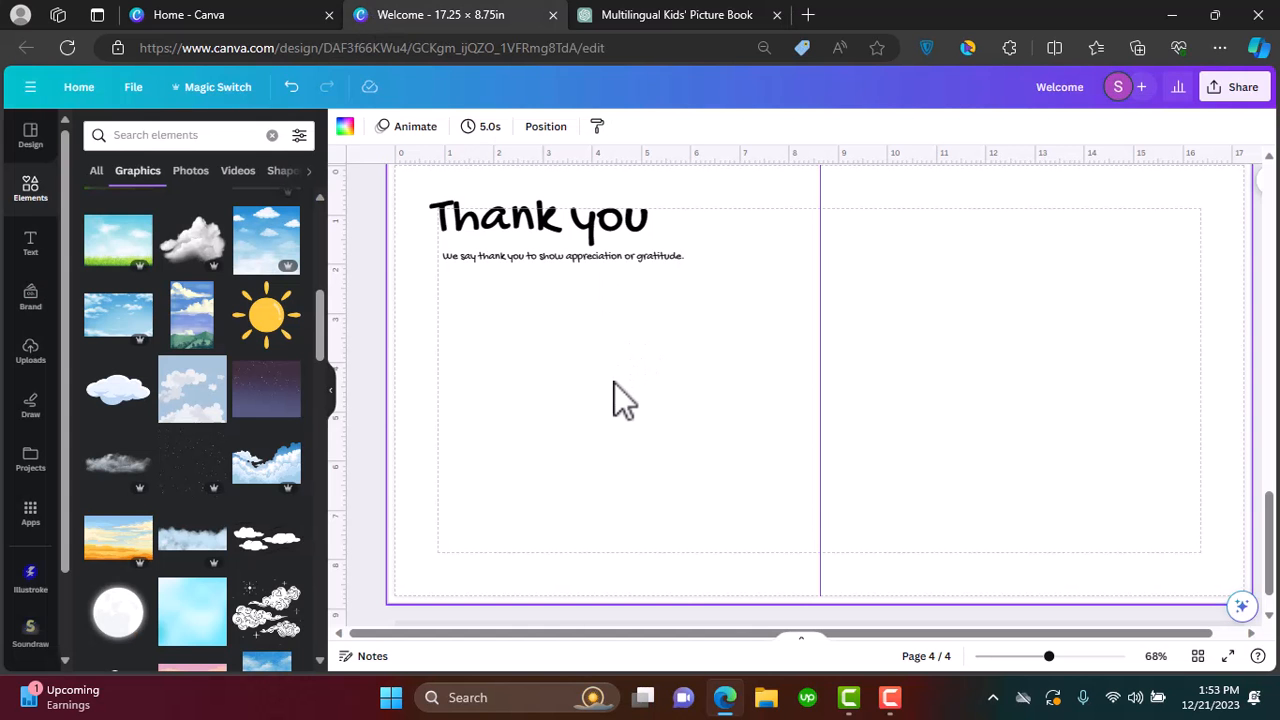
click(198, 134)
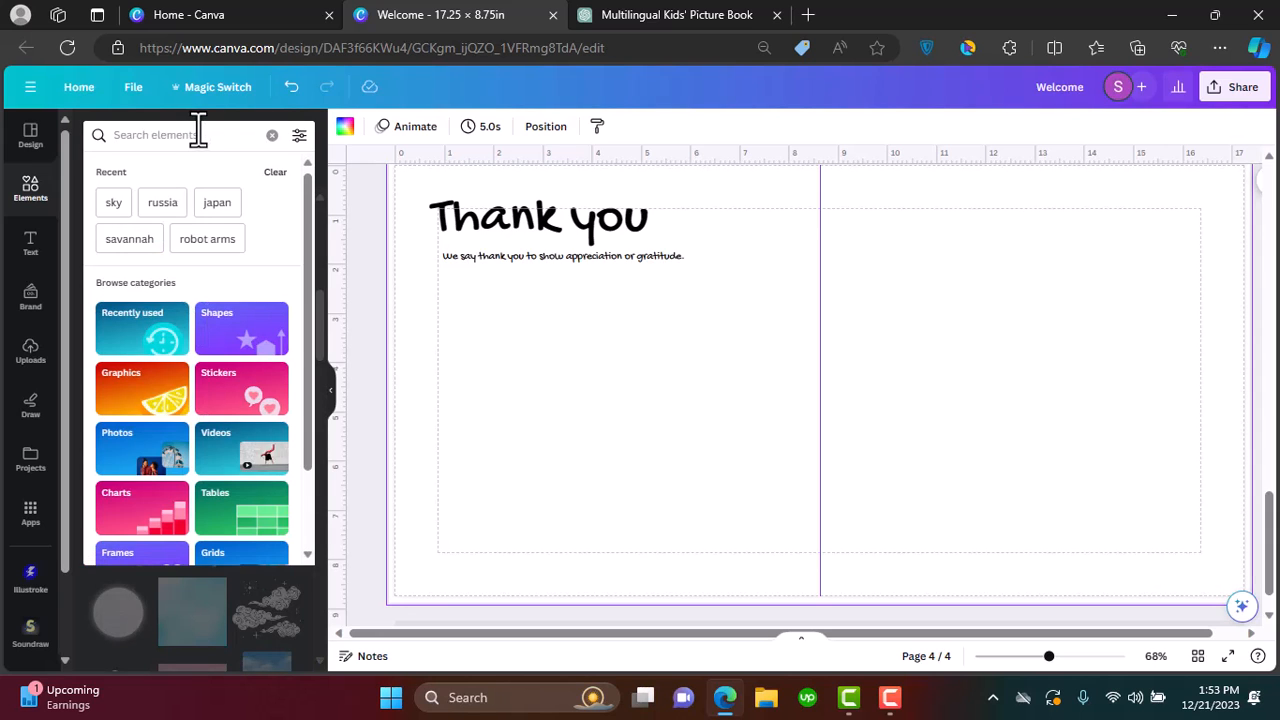
click(640, 15)
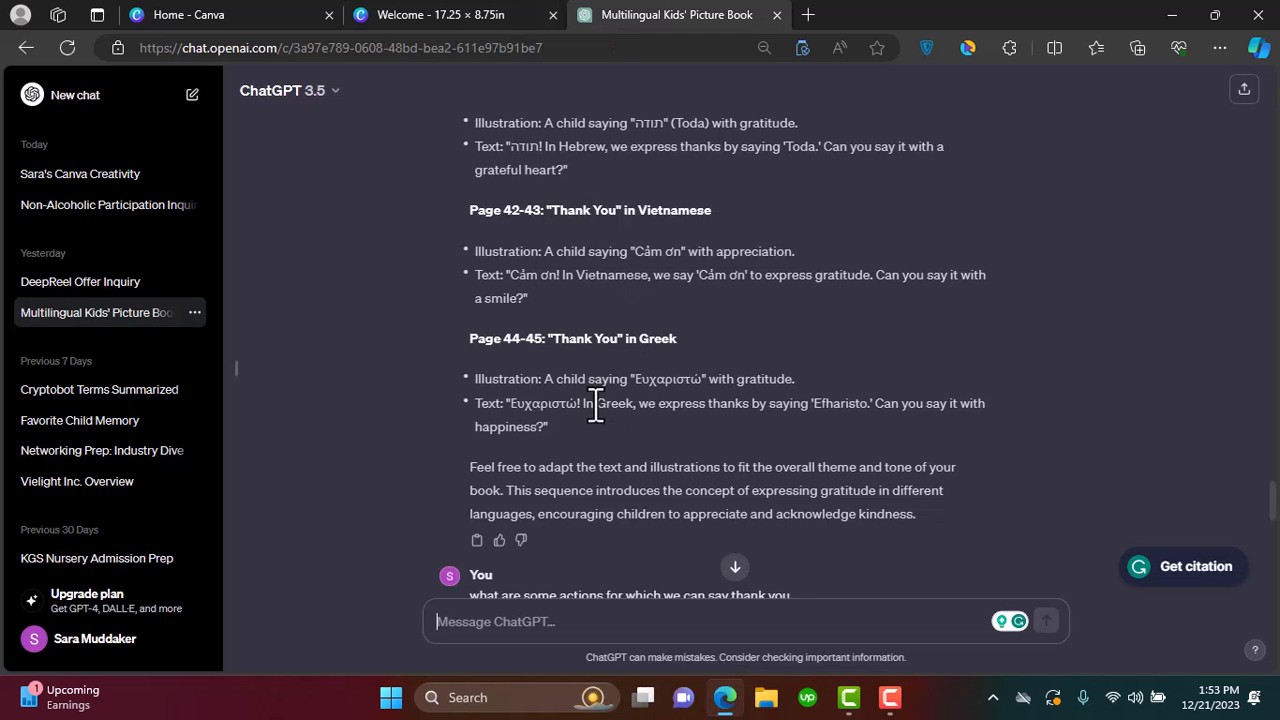
scroll(595, 410, down, 5)
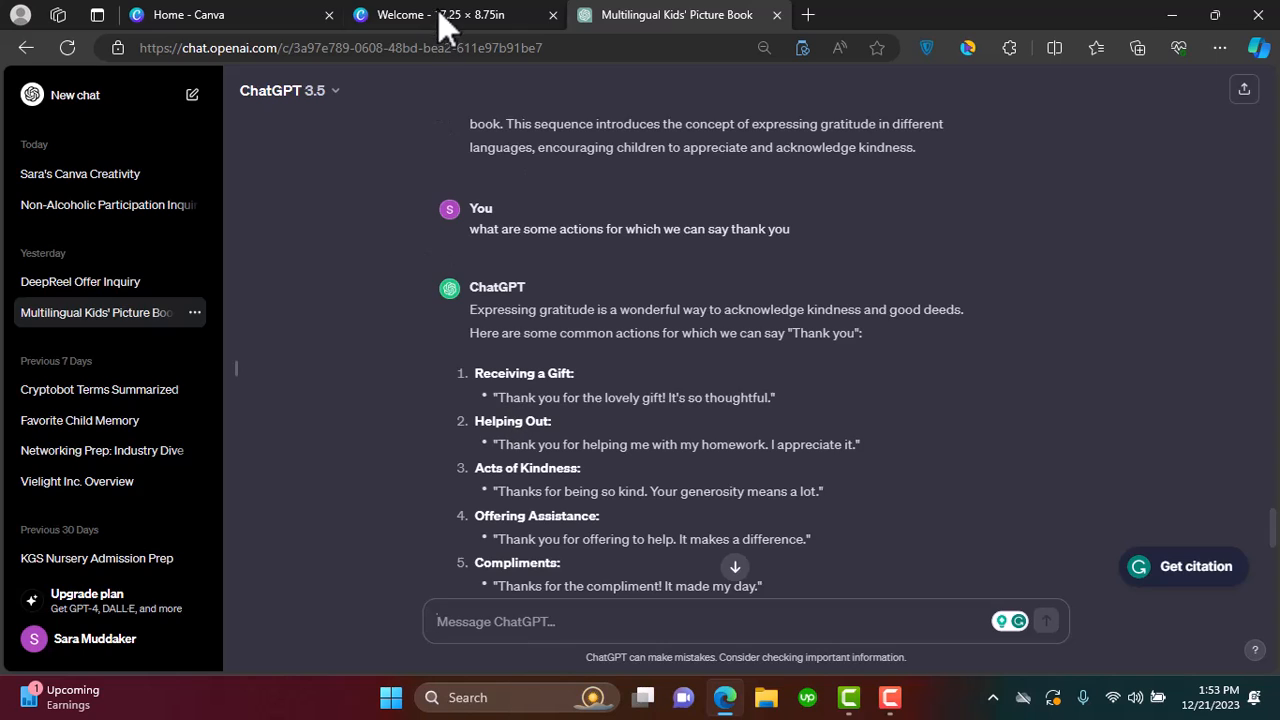
click(440, 20)
click(171, 134)
text(helpin)
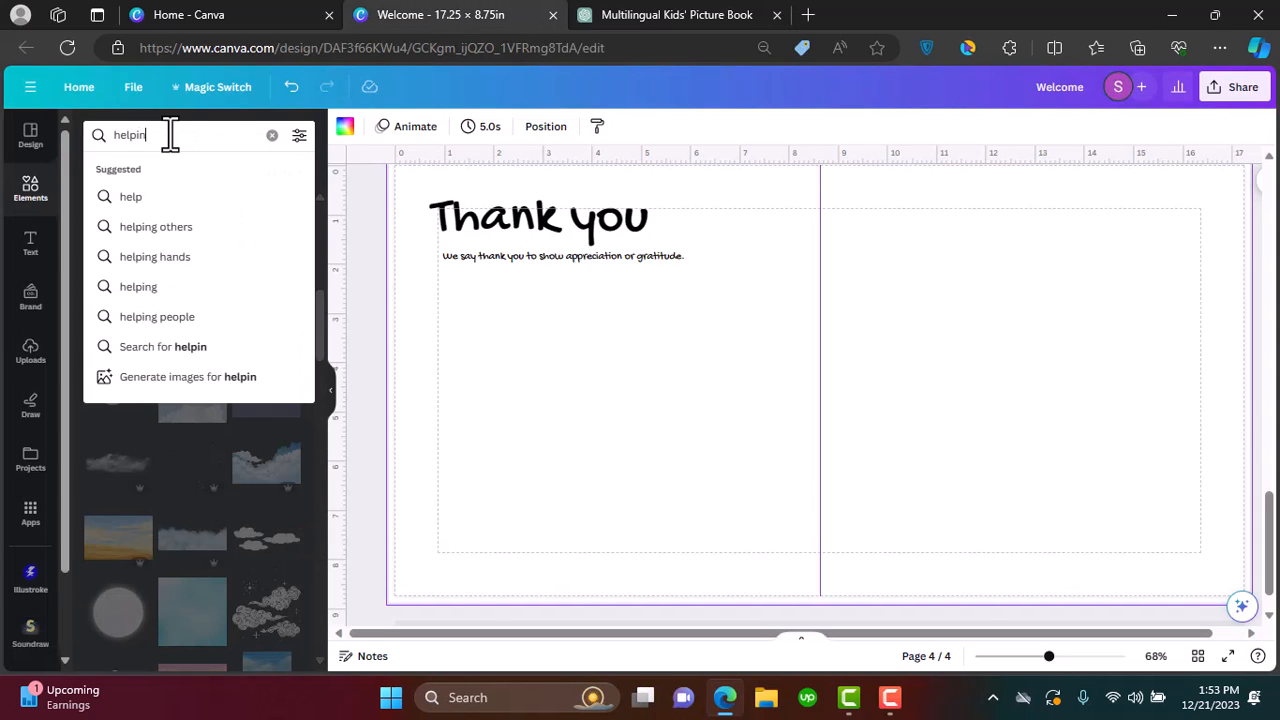
text(g out)
key(Return)
Add the graphic of a mother and daughter cleaning a TV, and shrink it to fit beneath page 4's gratitude caption
click(100, 410)
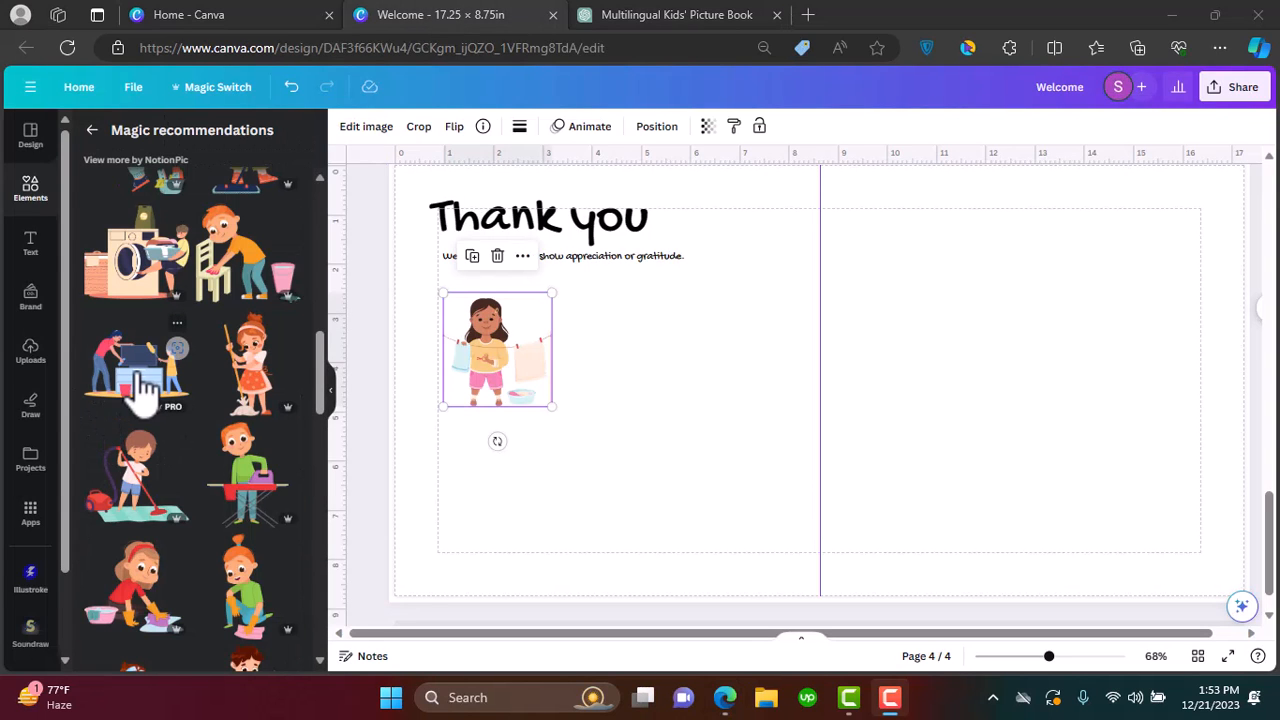
click(497, 256)
click(110, 375)
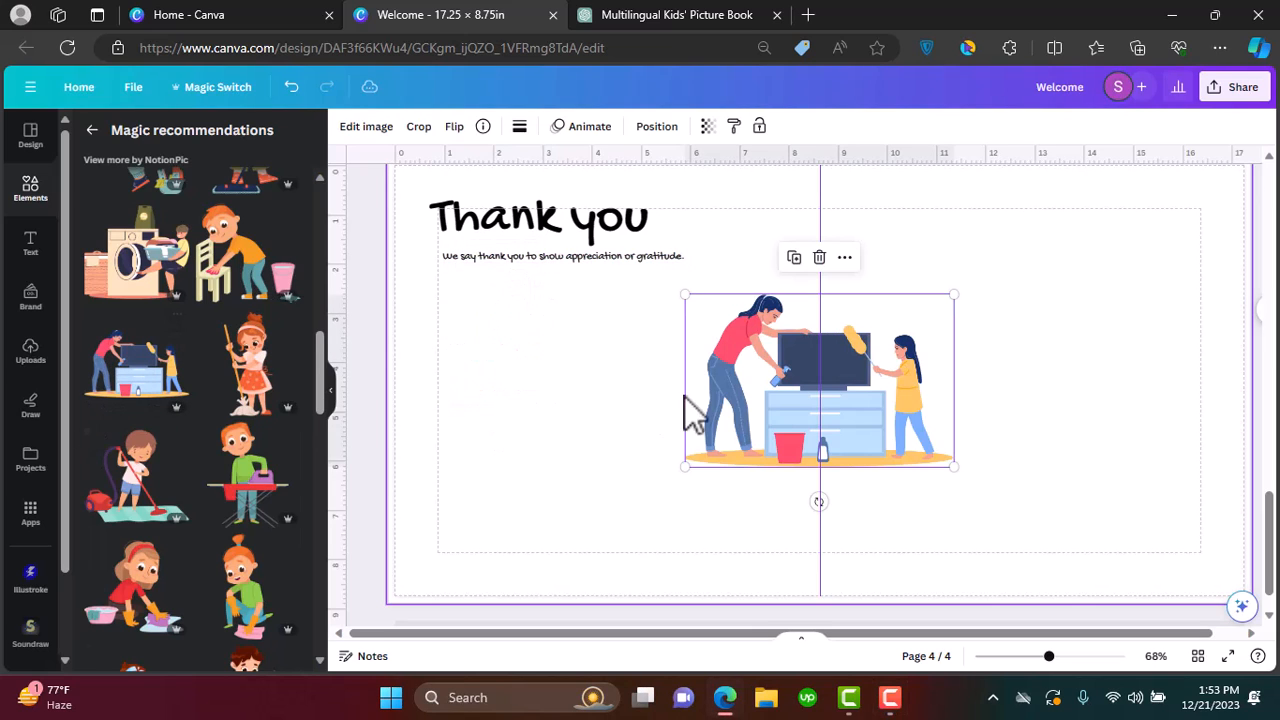
drag(729, 414, 476, 399)
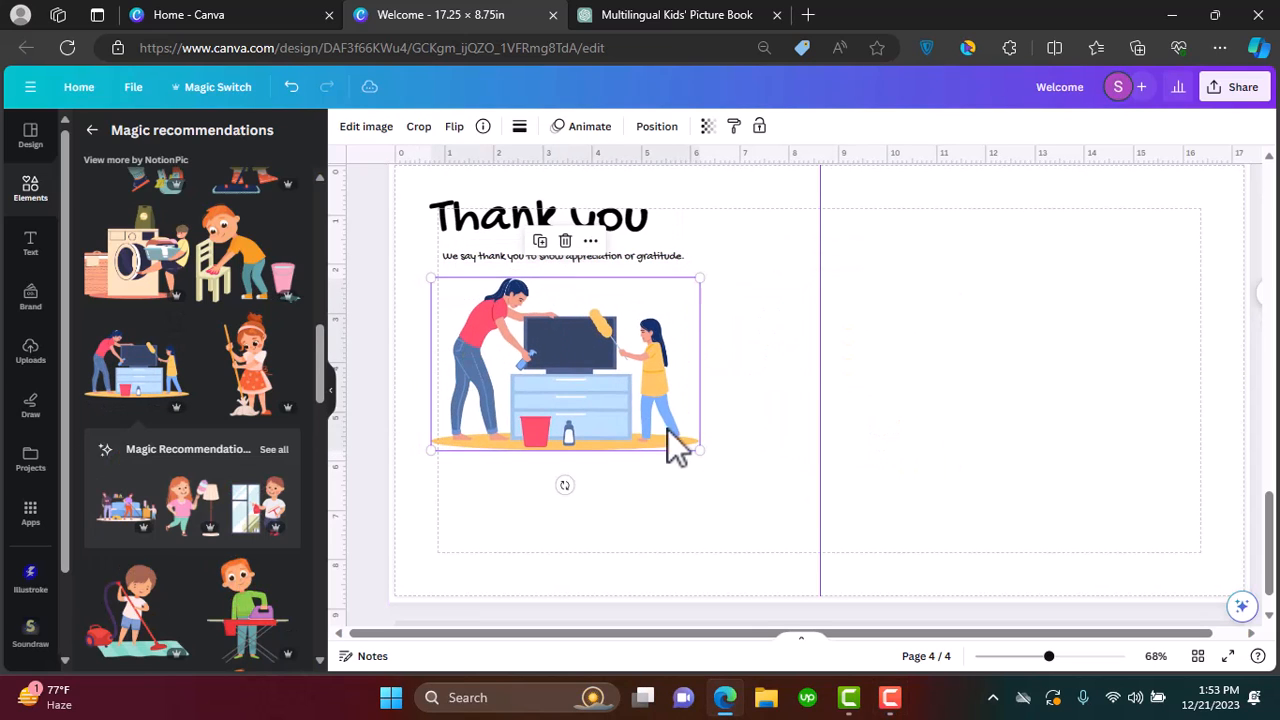
drag(700, 449, 620, 398)
drag(566, 349, 577, 380)
drag(480, 520, 474, 549)
Duplicate the gratitude caption, reword the copy as "For example," and align it near the margin between the original and the cleaning graphic
click(213, 221)
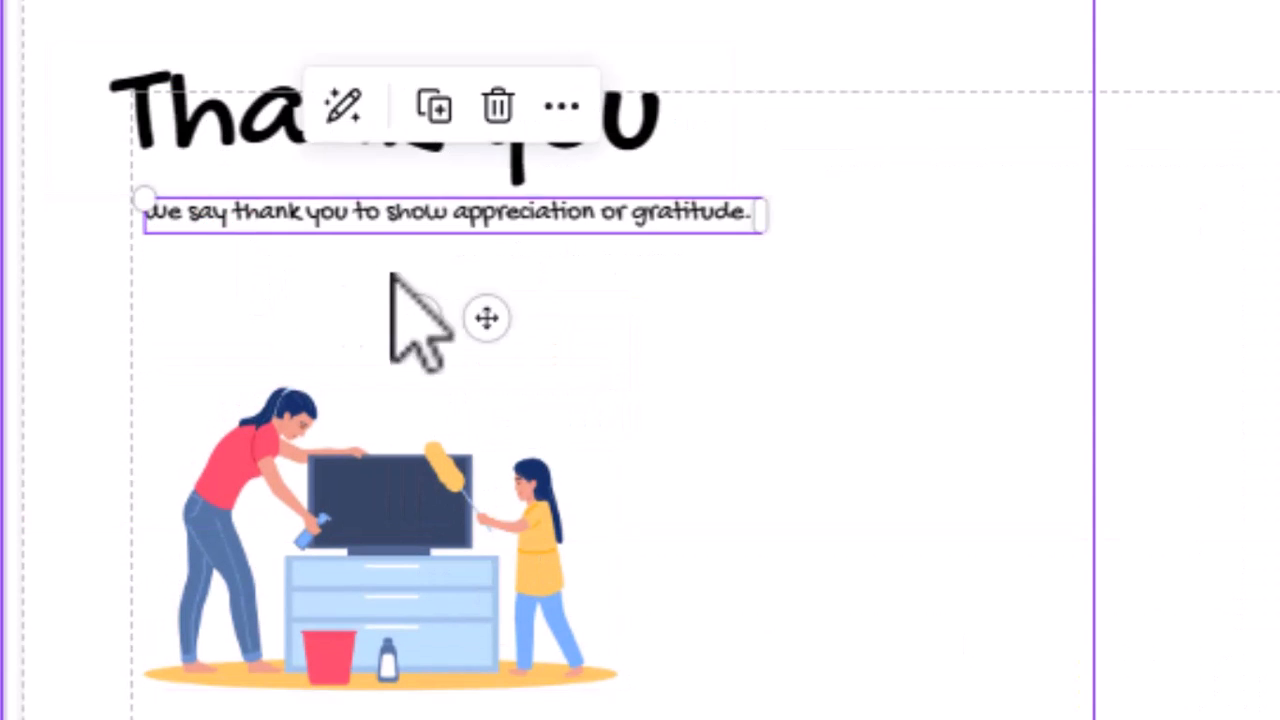
click(438, 108)
drag(414, 250, 404, 323)
triple_click(371, 314)
key(BackSpace)
text(for example,)
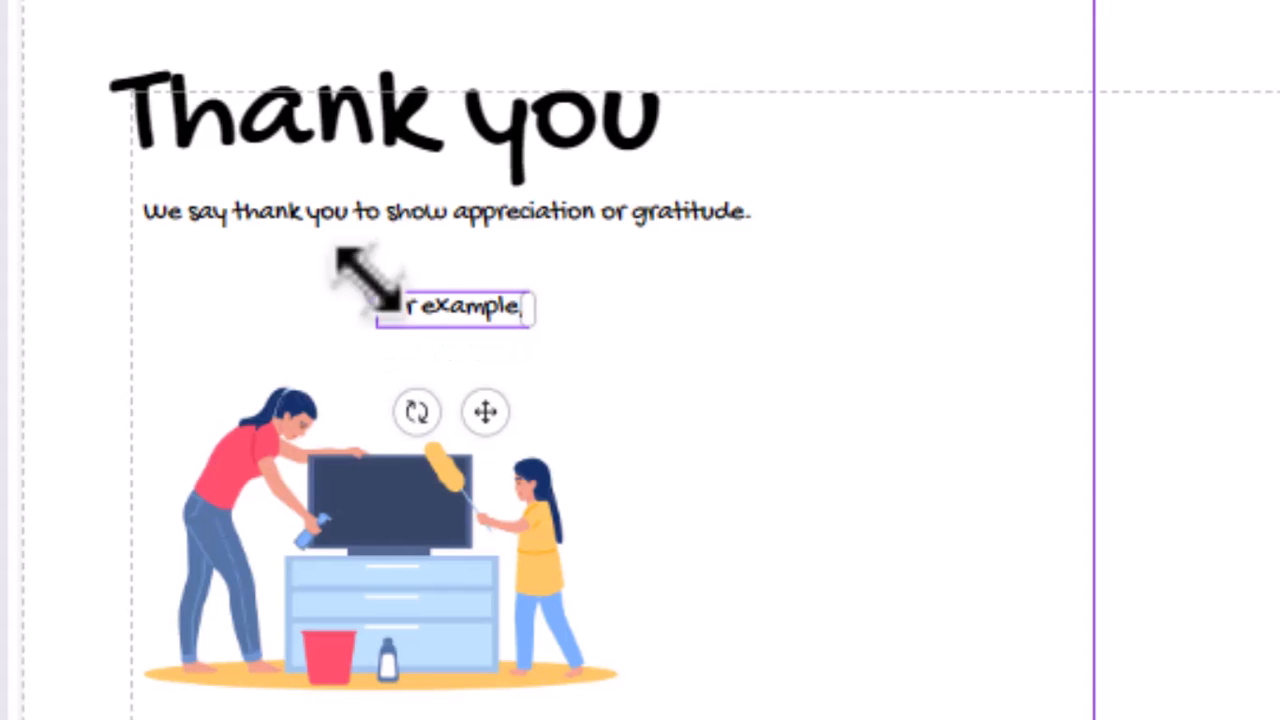
drag(485, 411, 274, 384)
click(643, 714)
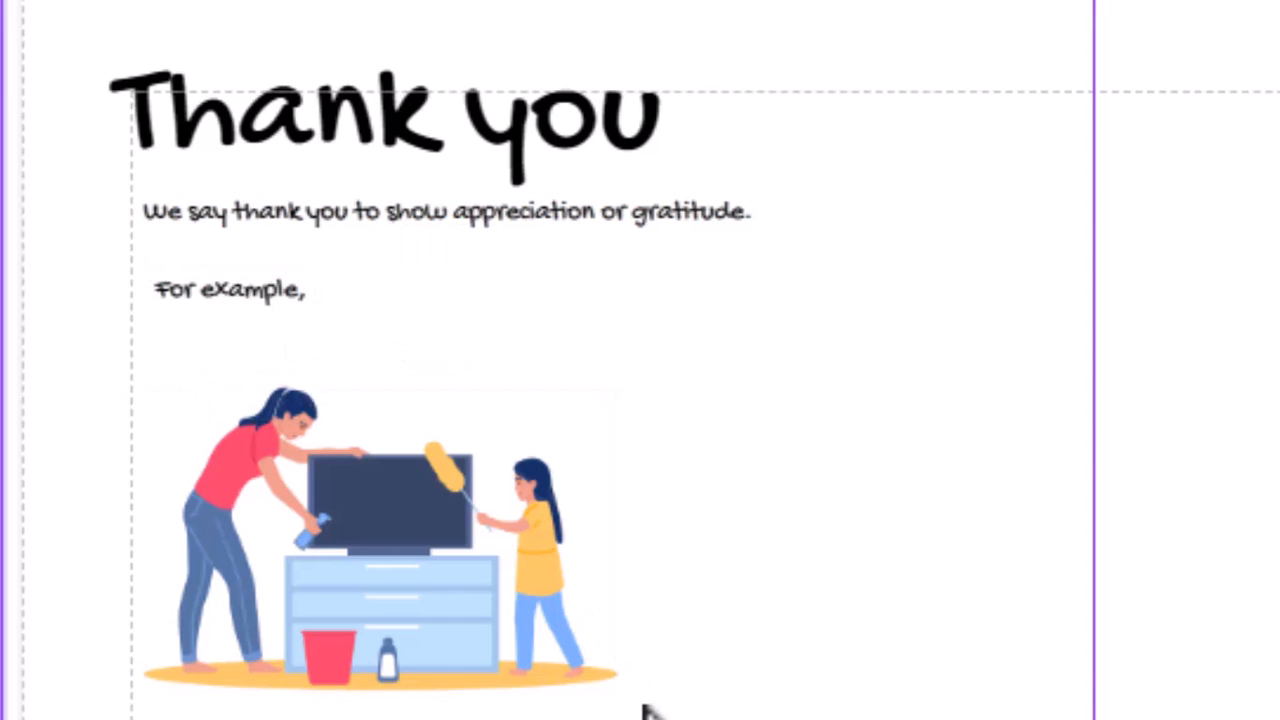
Copy the "For example," text above the cleaning graphic and reword it as "When you help your mommy with cleaning, she says"
click(268, 300)
drag(268, 300, 575, 393)
double_click(563, 400)
key(BackSpace)
text(water you help yo)
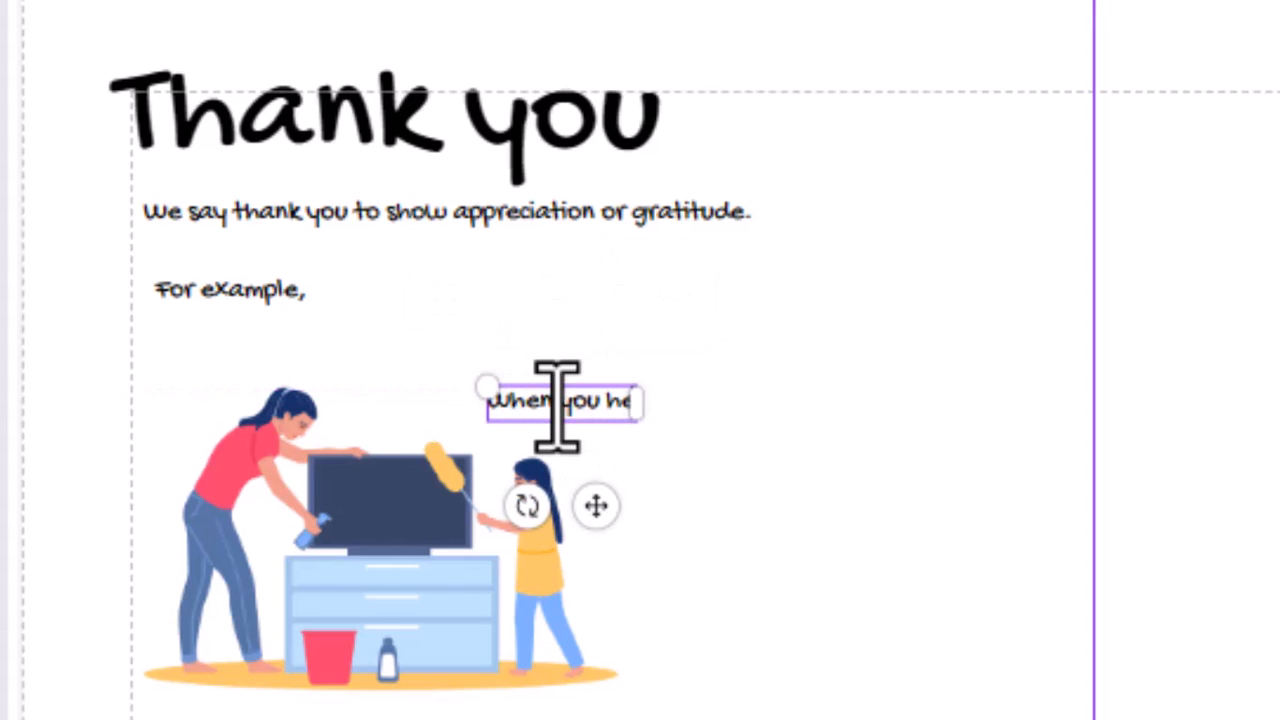
text(u)
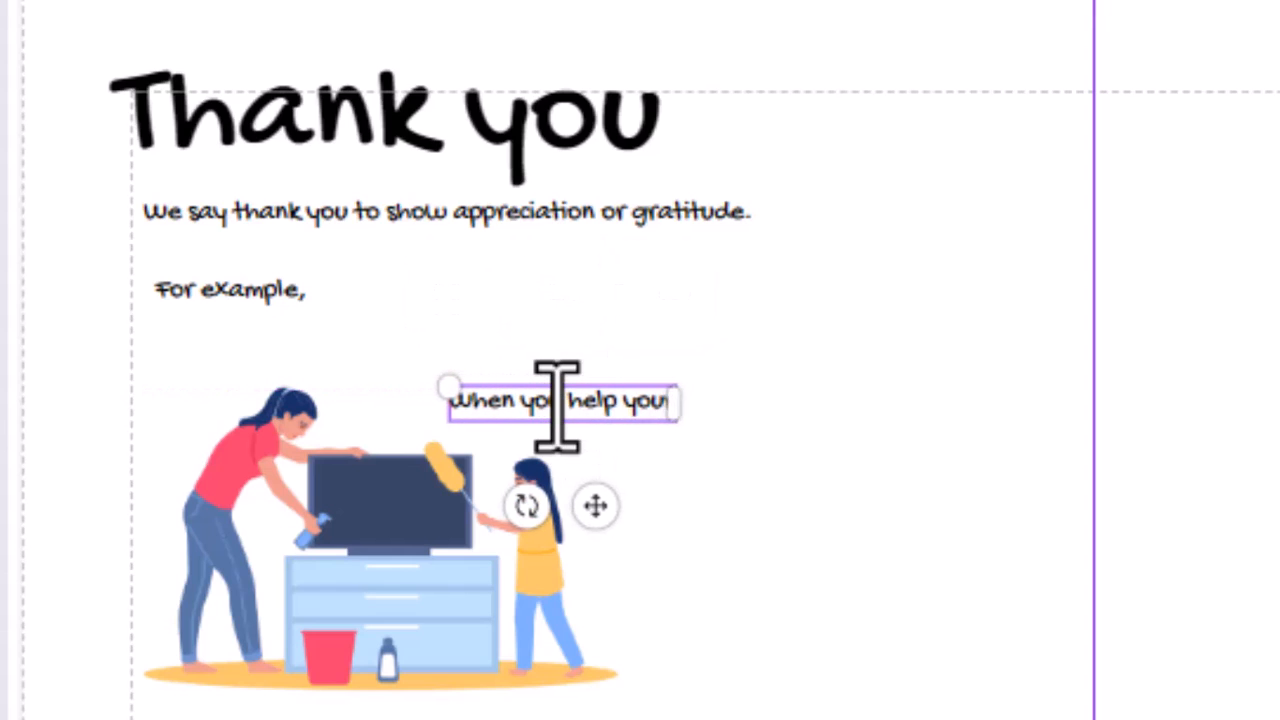
text(r mommy w)
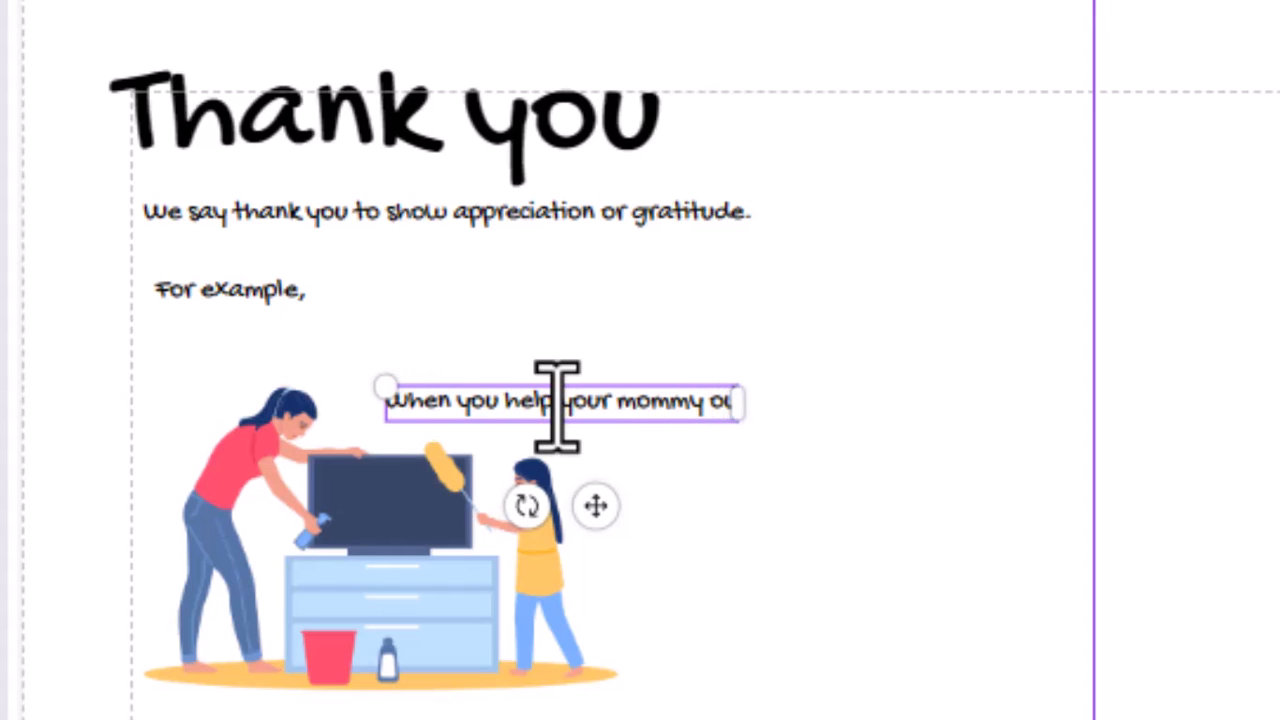
text(ith clean)
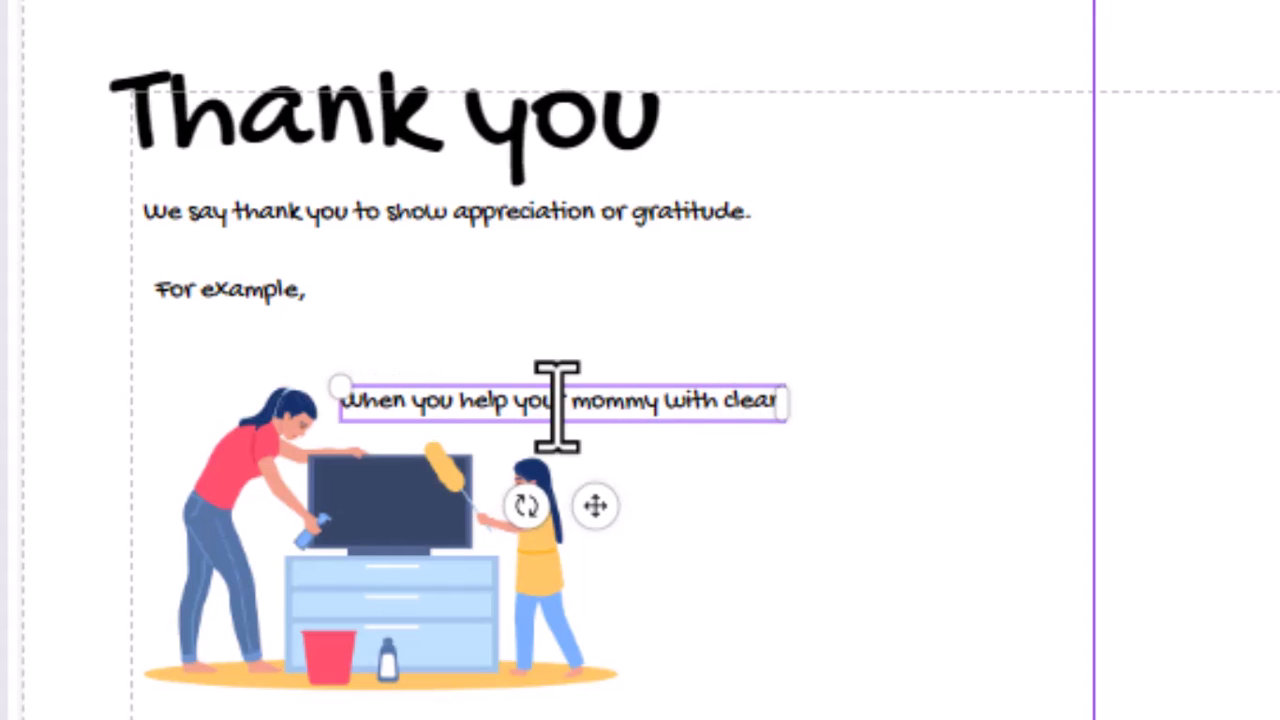
text(ing. sh)
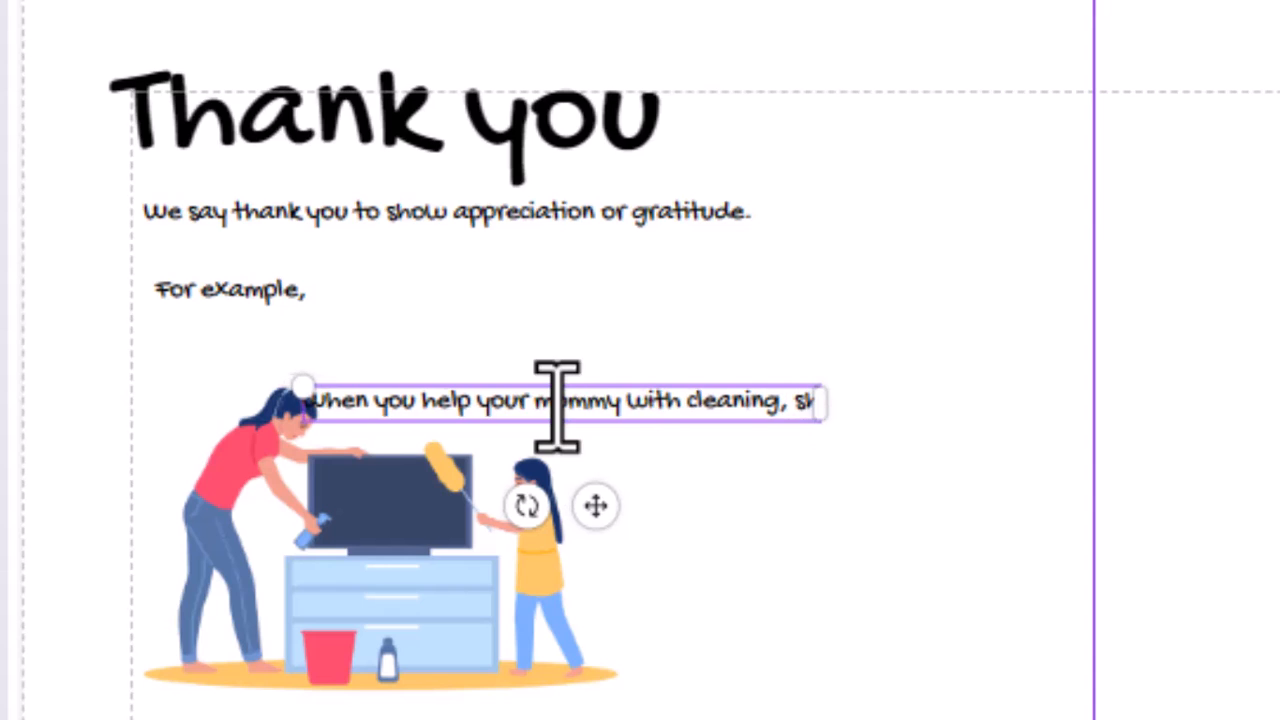
text(e says)
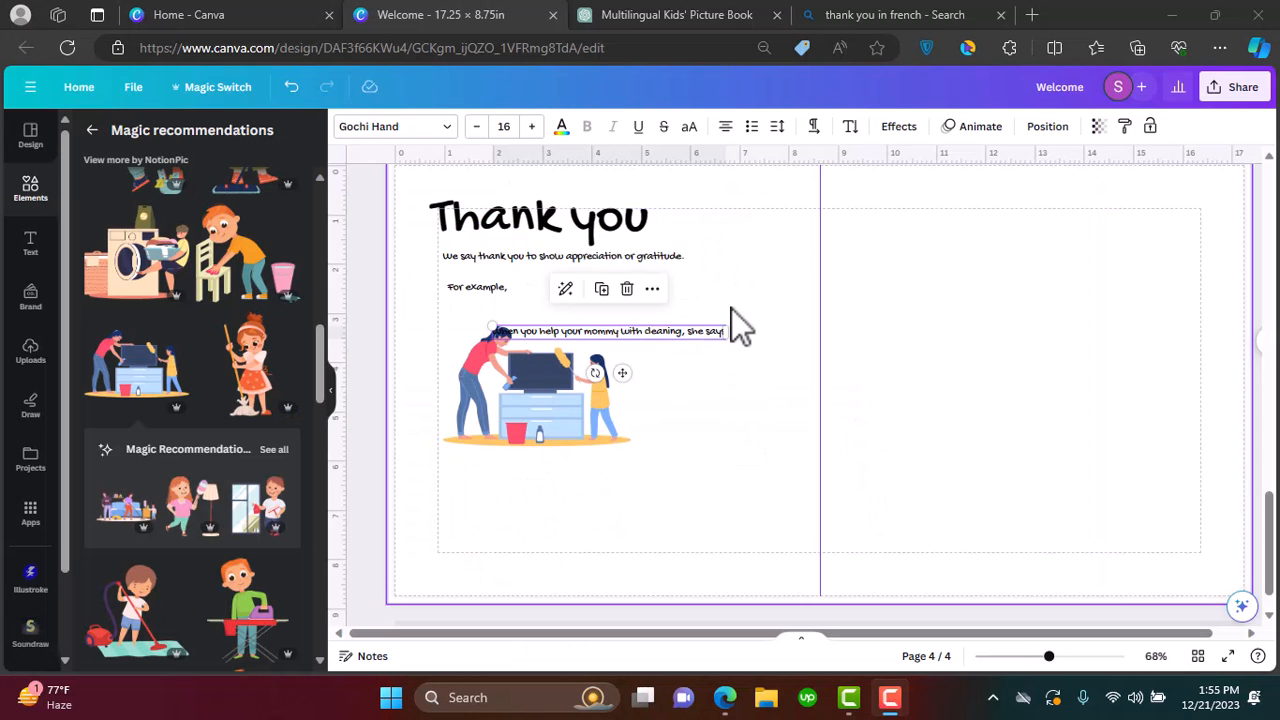
Complete the cleaning caption with the word "Merci" in quotation marks
scroll(862, 351, up, 2)
scroll(731, 309, up, 1)
click(714, 351)
text("Merci")
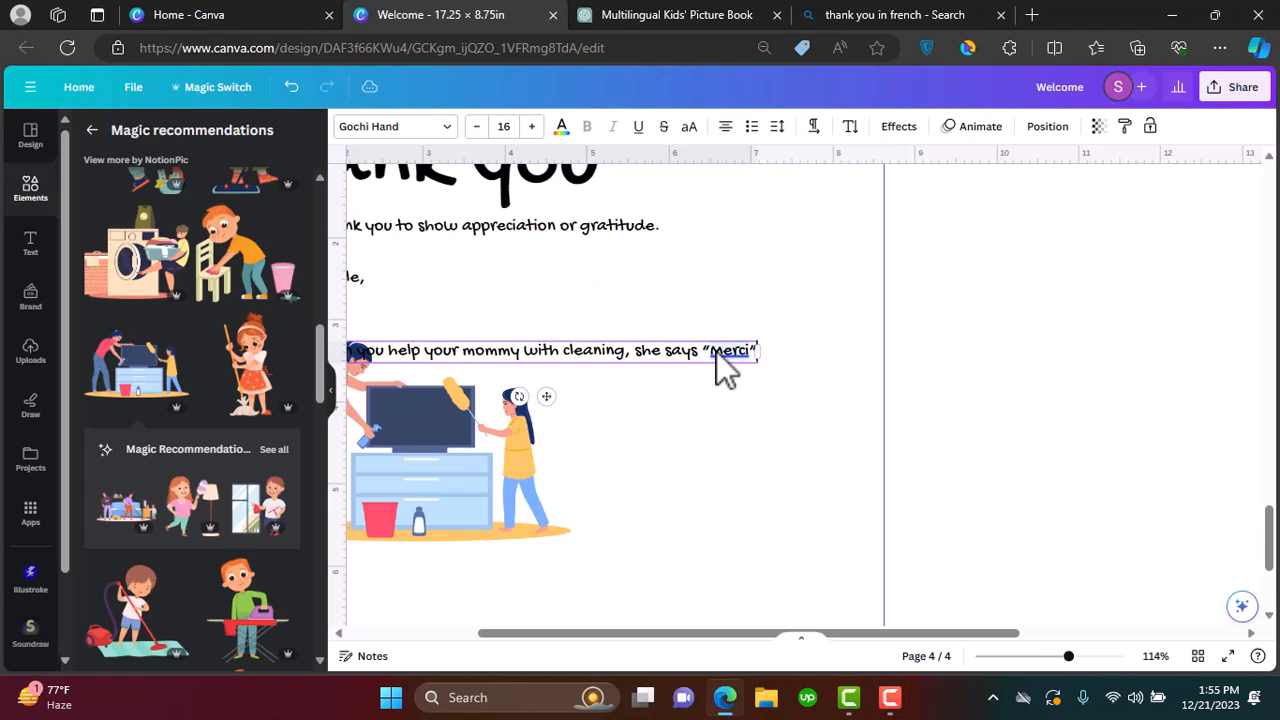
click(696, 412)
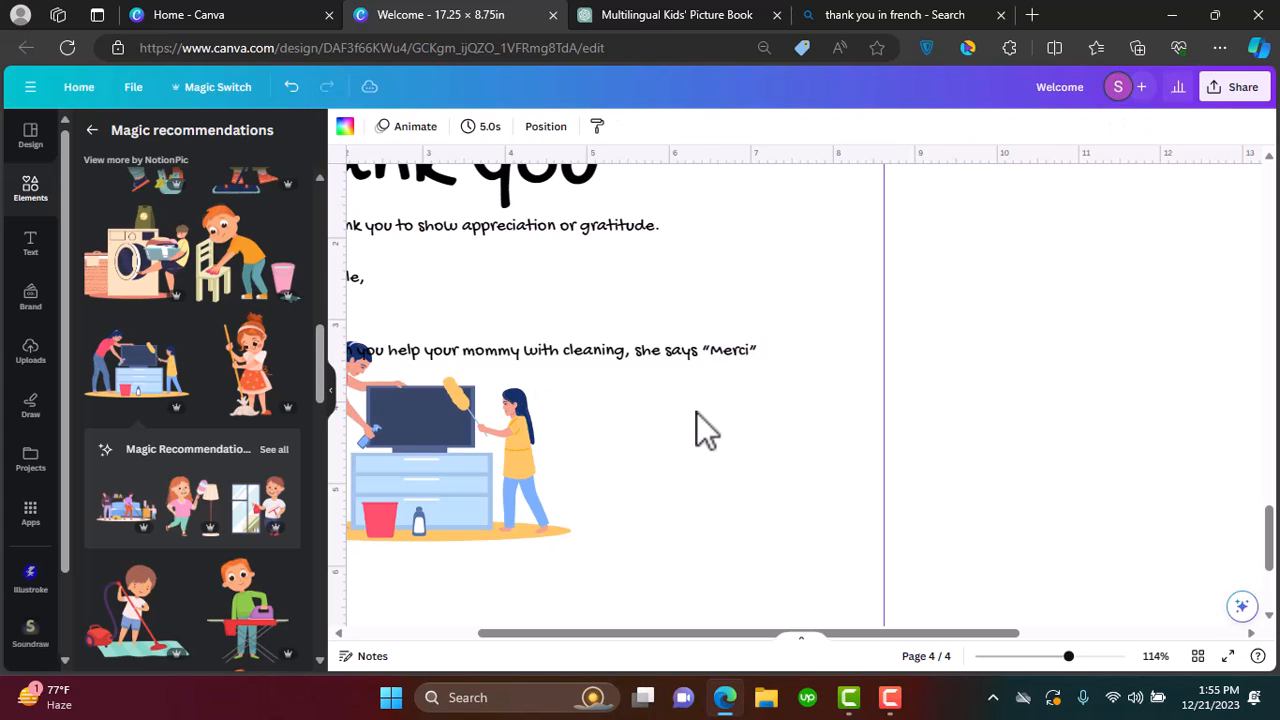
Try enlarging the cleaning caption's text to size 18 with "Merci" selected
click(712, 354)
scroll(712, 354, left, 3)
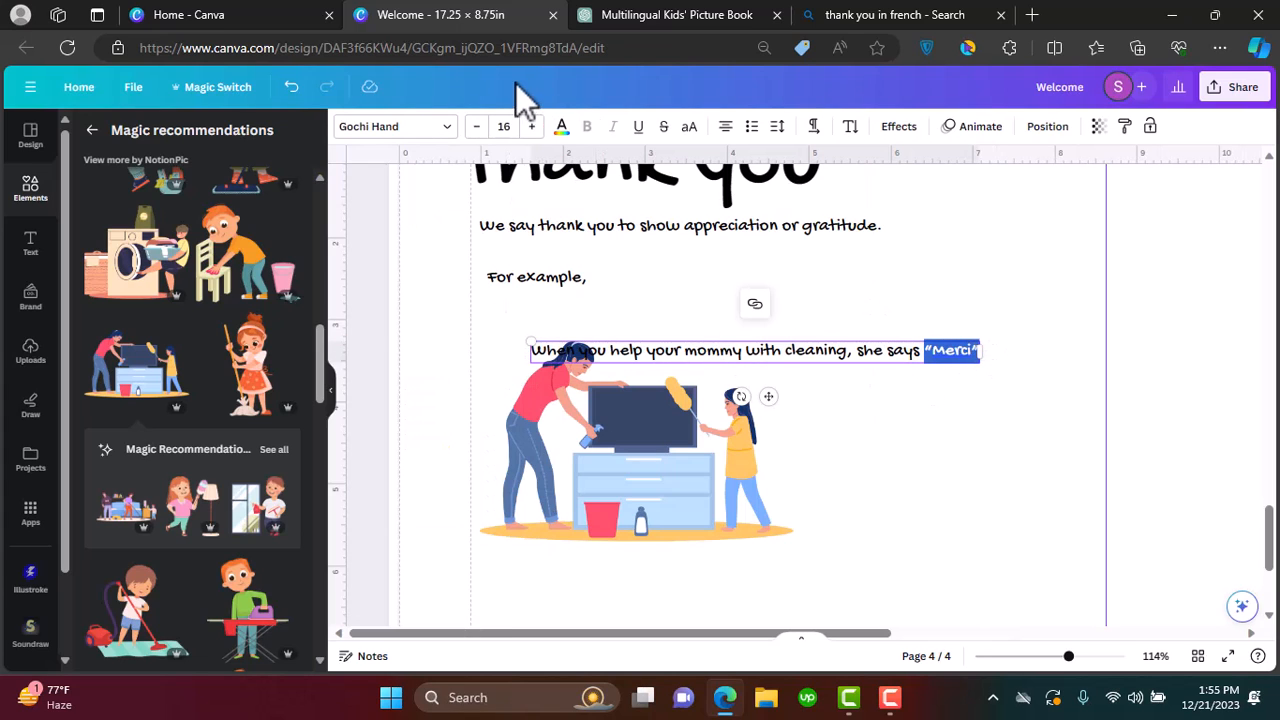
click(531, 126)
click(531, 126)
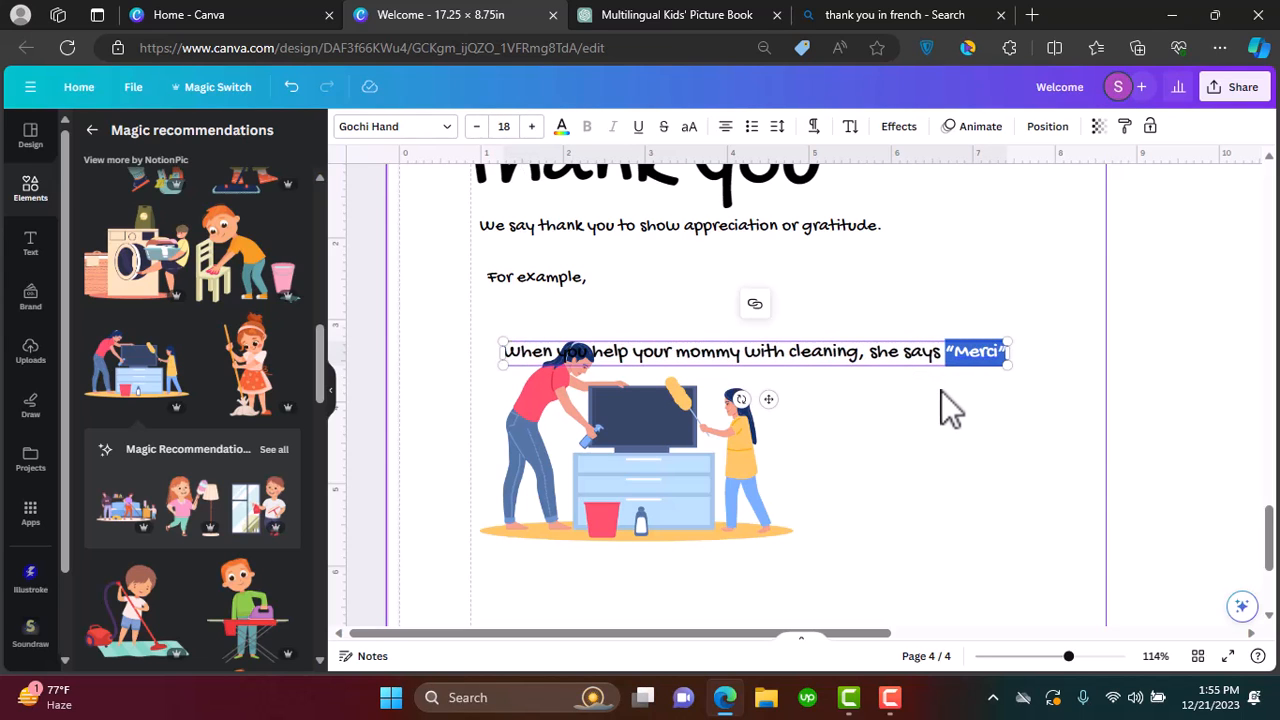
key(ctrl+z)
key(ctrl+z)
Break the cleaning caption before "she says" and place the two-line text above the TV and the daughter
click(943, 397)
click(945, 353)
key(Return)
drag(778, 353, 797, 384)
click(837, 411)
scroll(837, 411, down, 1)
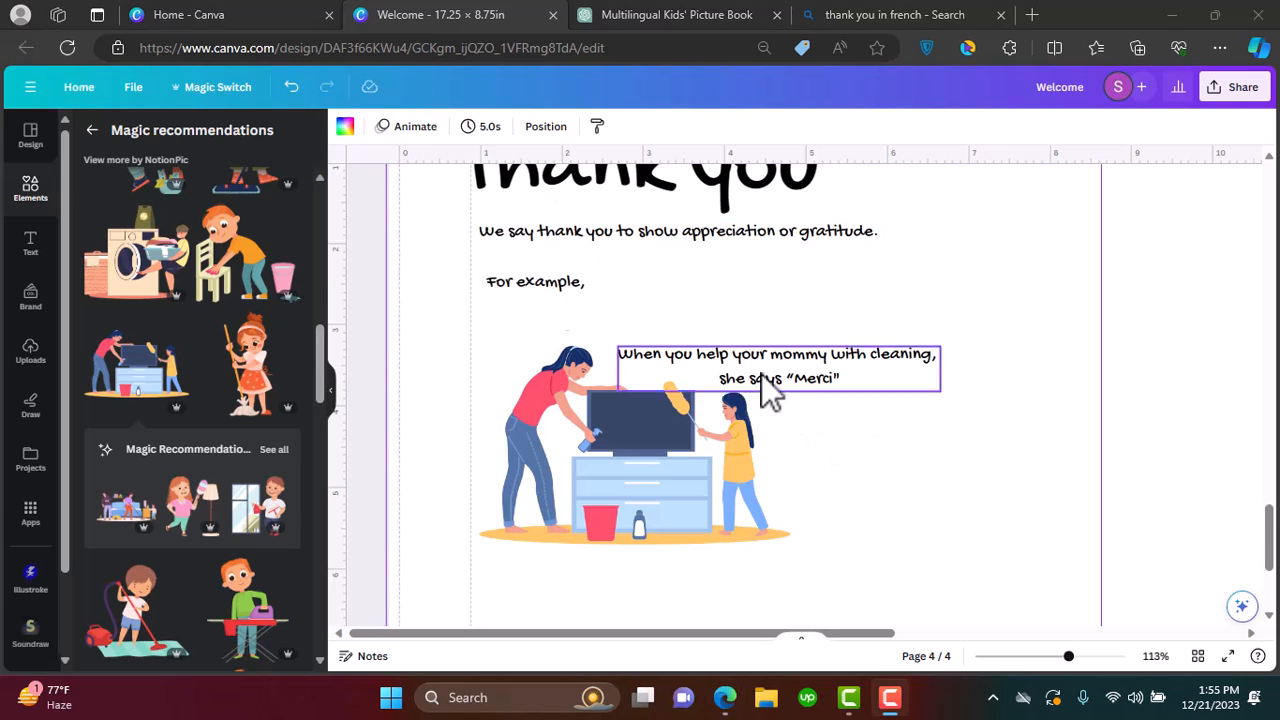
Add the line "which is french for "thank you"" below the "Merci" line, and nudge the page's "Thank you" heading
drag(560, 282, 829, 414)
text(which is french for "thank you")
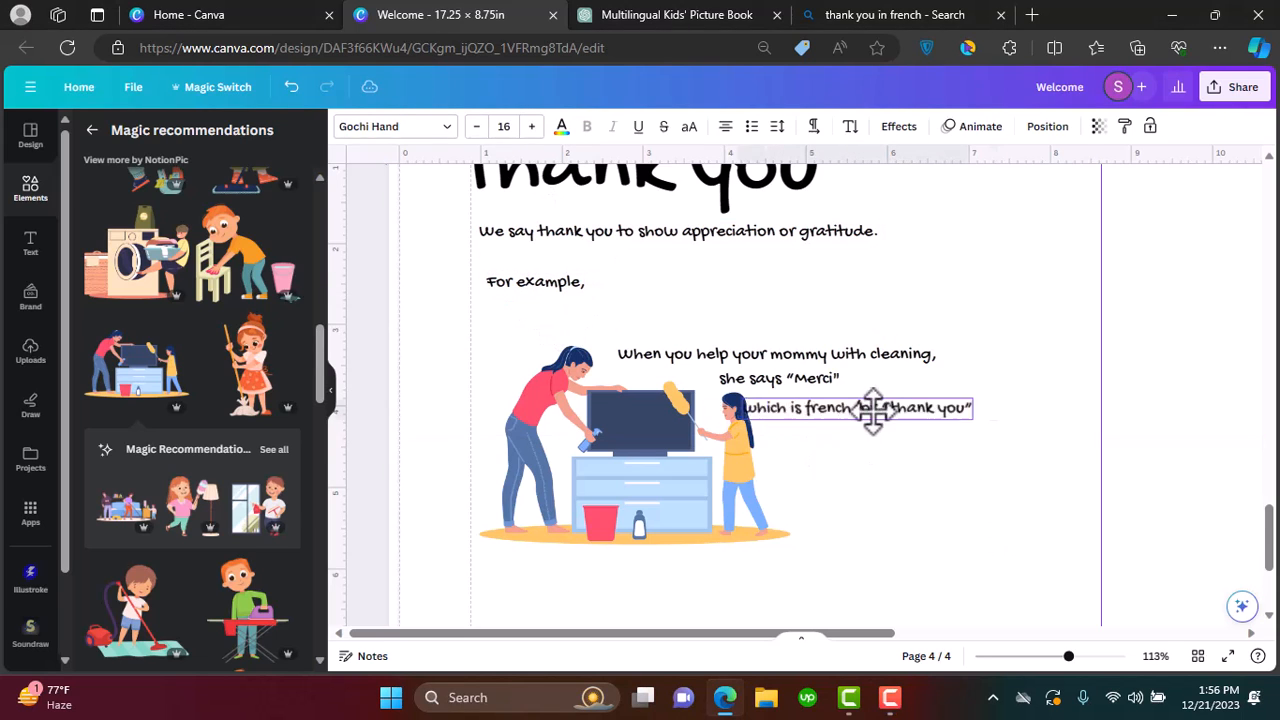
click(929, 484)
scroll(929, 484, down, 4)
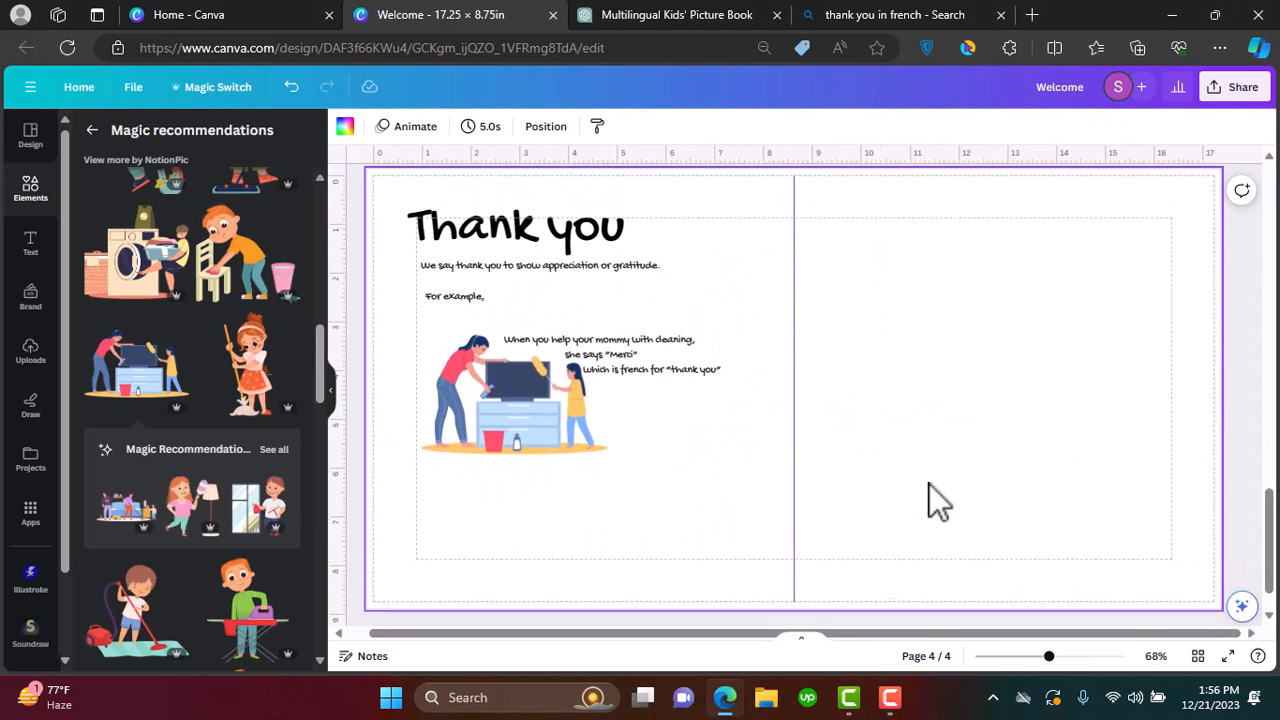
scroll(929, 484, up, 2)
drag(548, 295, 529, 264)
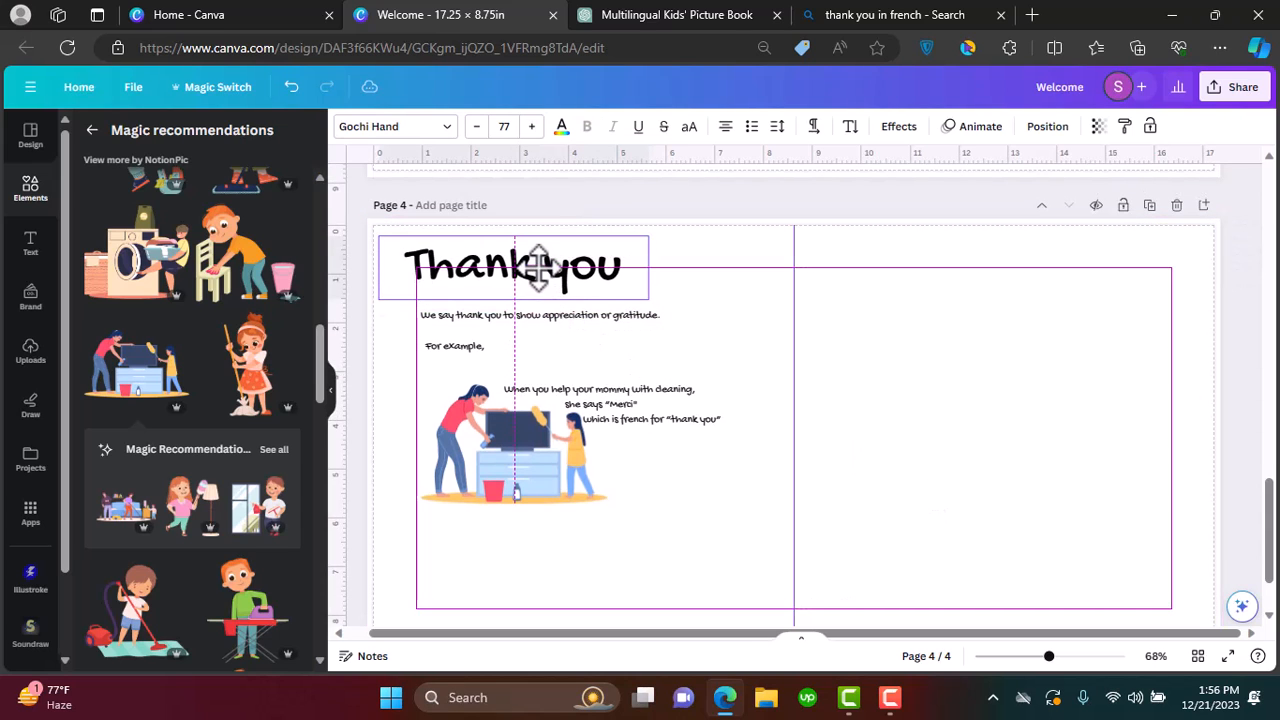
Check the thank-you actions in the ChatGPT chat again, and search Canva's graphics for "receiving a gift"
click(790, 15)
scroll(691, 337, down, 2)
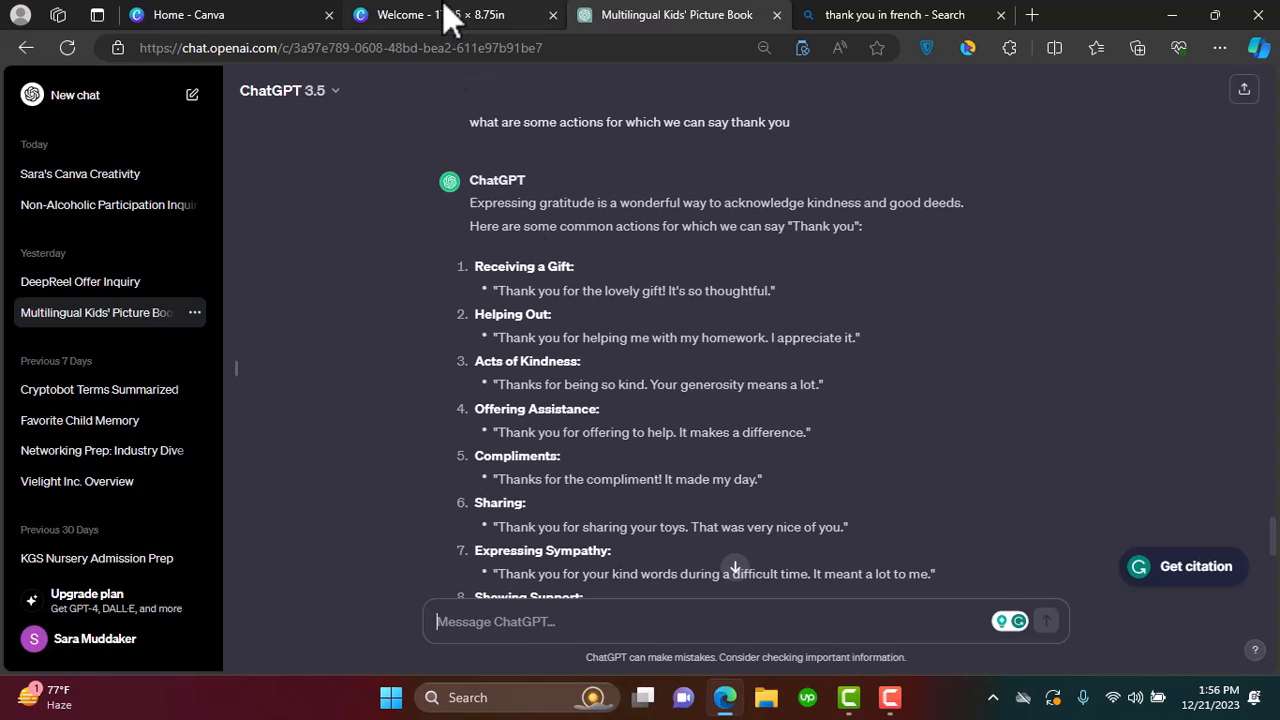
click(410, 16)
click(58, 186)
click(150, 135)
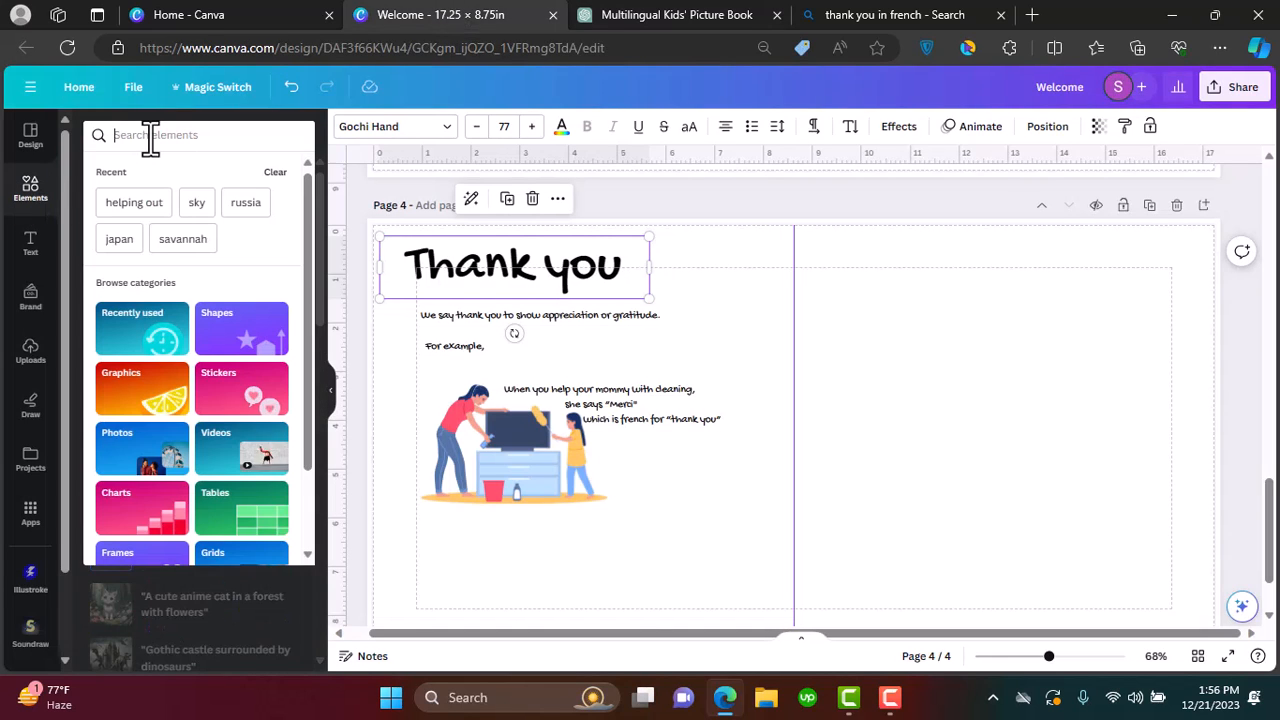
text(reciei)
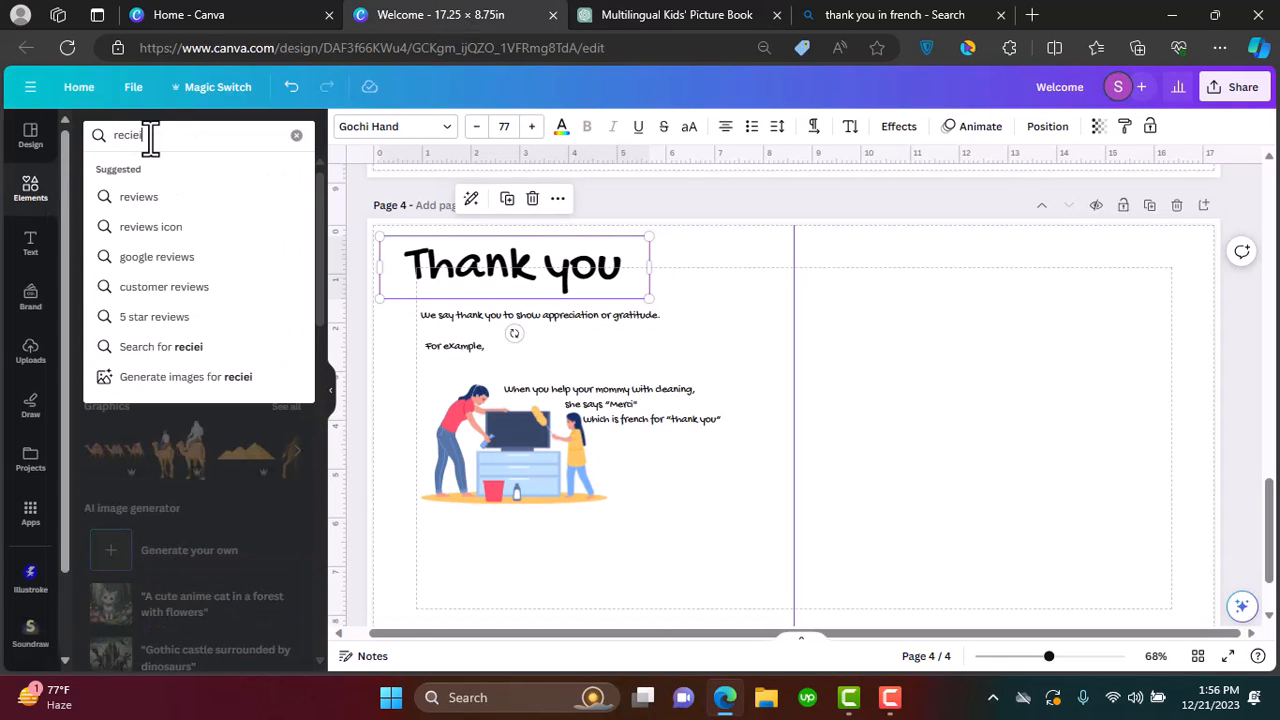
text(ng)
key(BackSpace)
key(BackSpace)
text(eiving a)
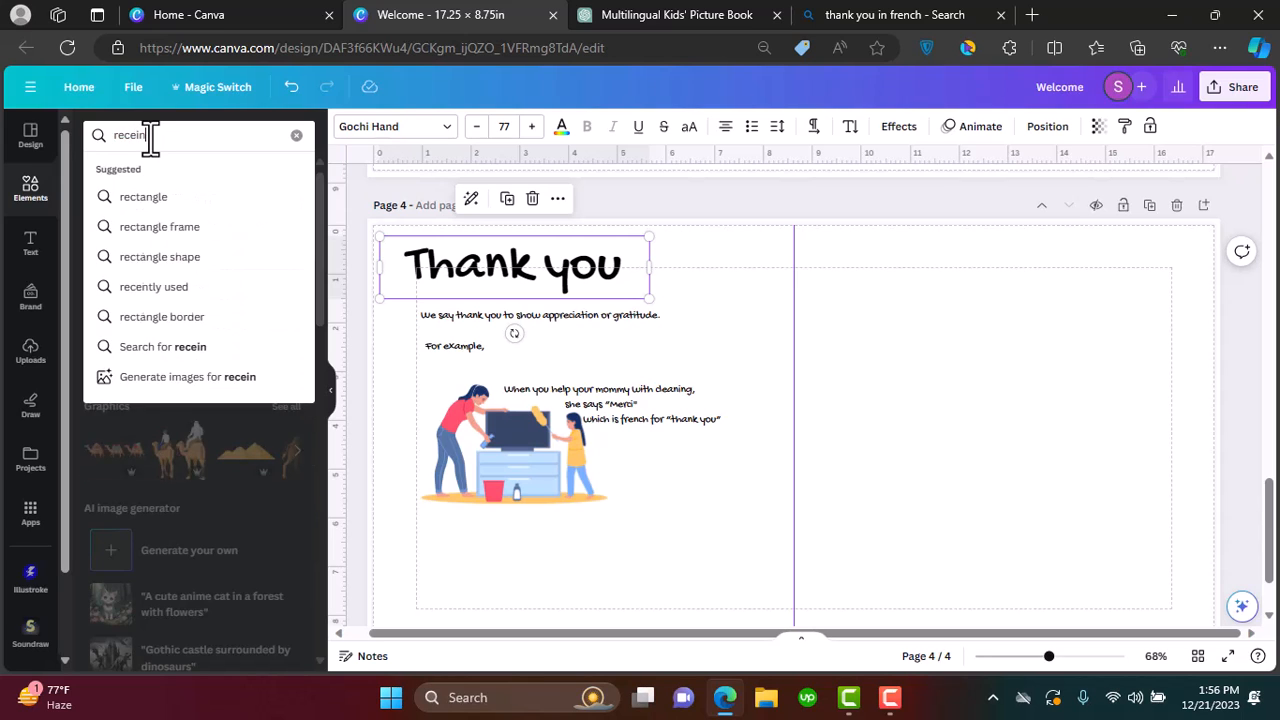
text( gift)
key(Return)
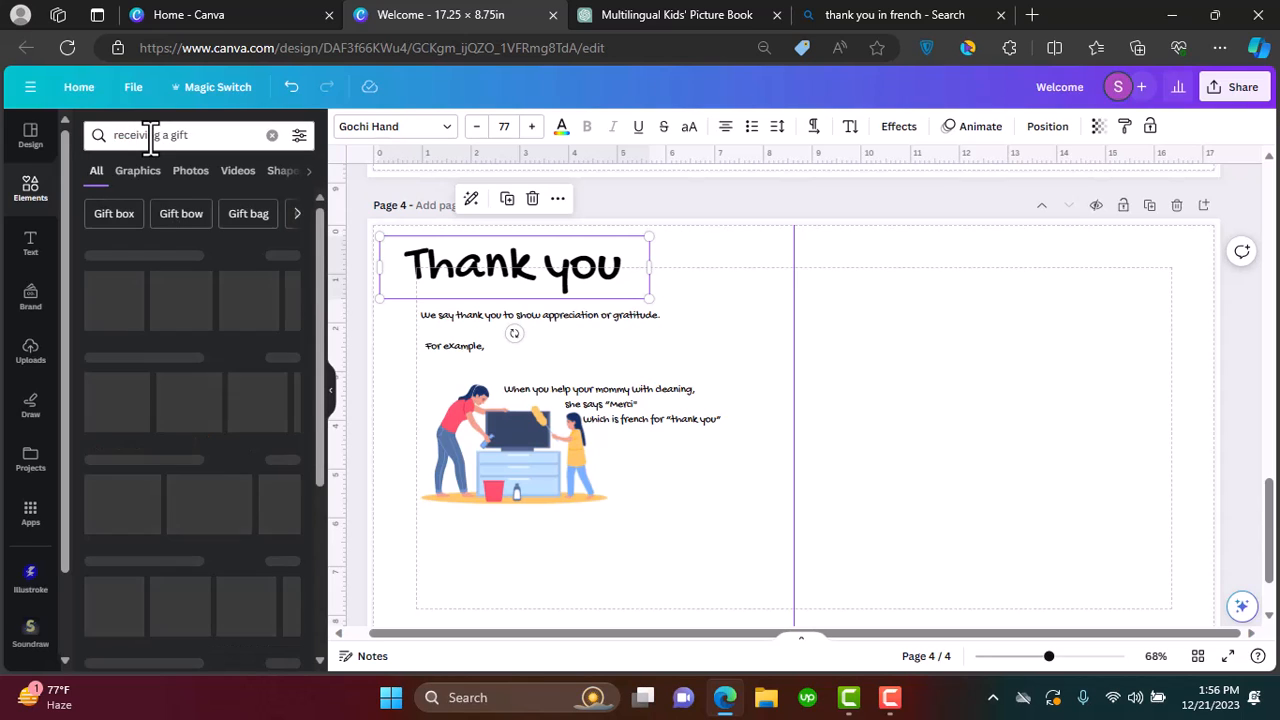
click(284, 258)
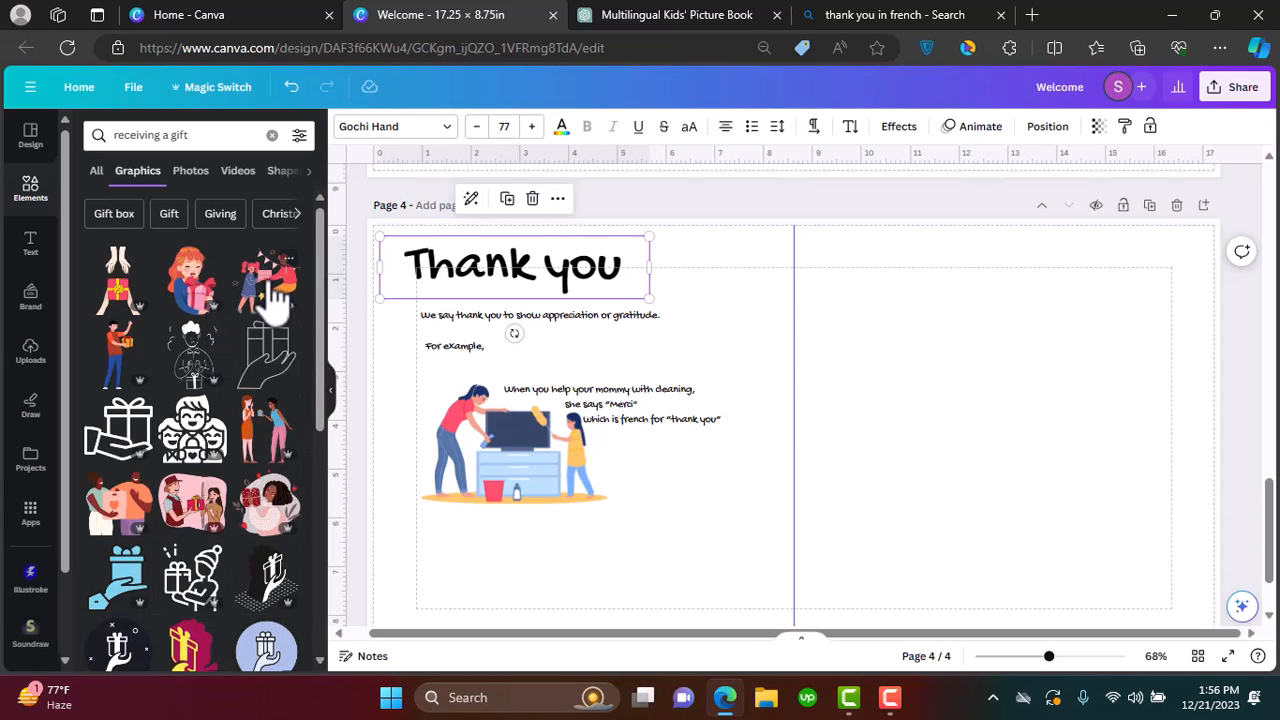
Add the graphic of a pigtailed girl and a man exchanging a gift, and shrink it to fit beside the spread's centre line, below the cleaning scene
click(272, 292)
drag(793, 438, 712, 512)
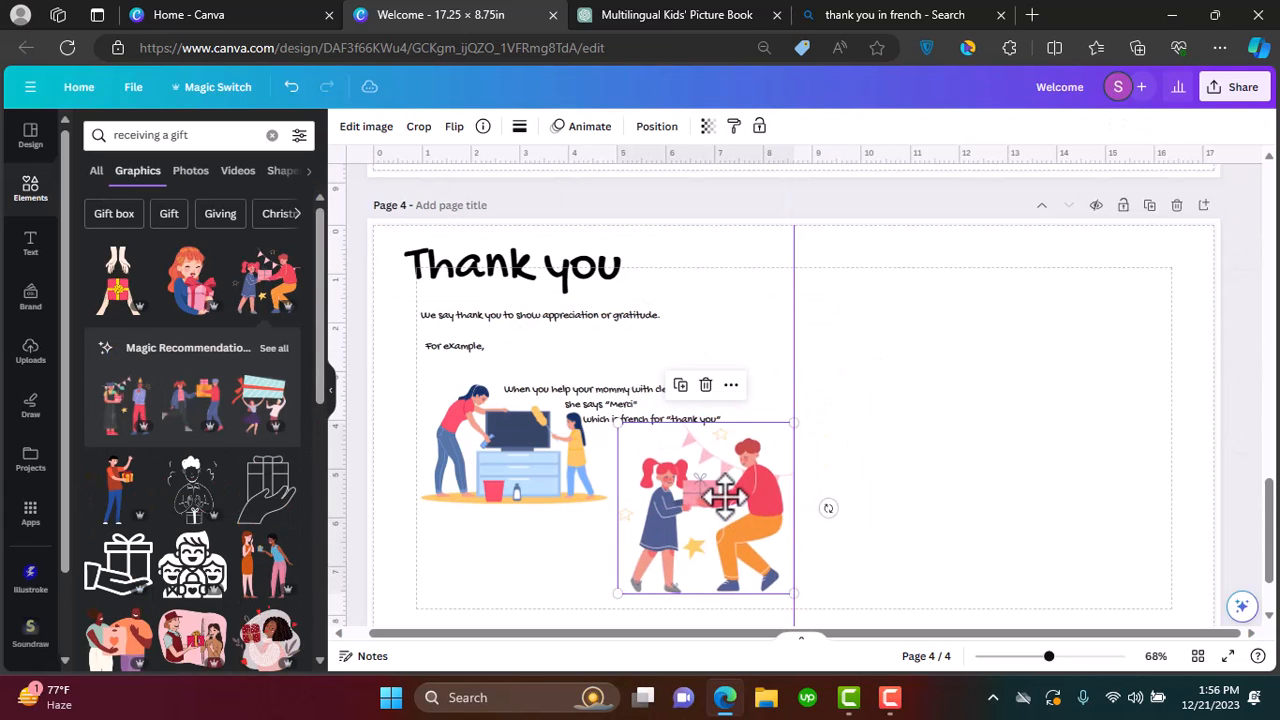
scroll(724, 497, down, 2)
drag(678, 428, 738, 425)
drag(790, 373, 781, 392)
drag(616, 375, 647, 401)
drag(678, 444, 655, 435)
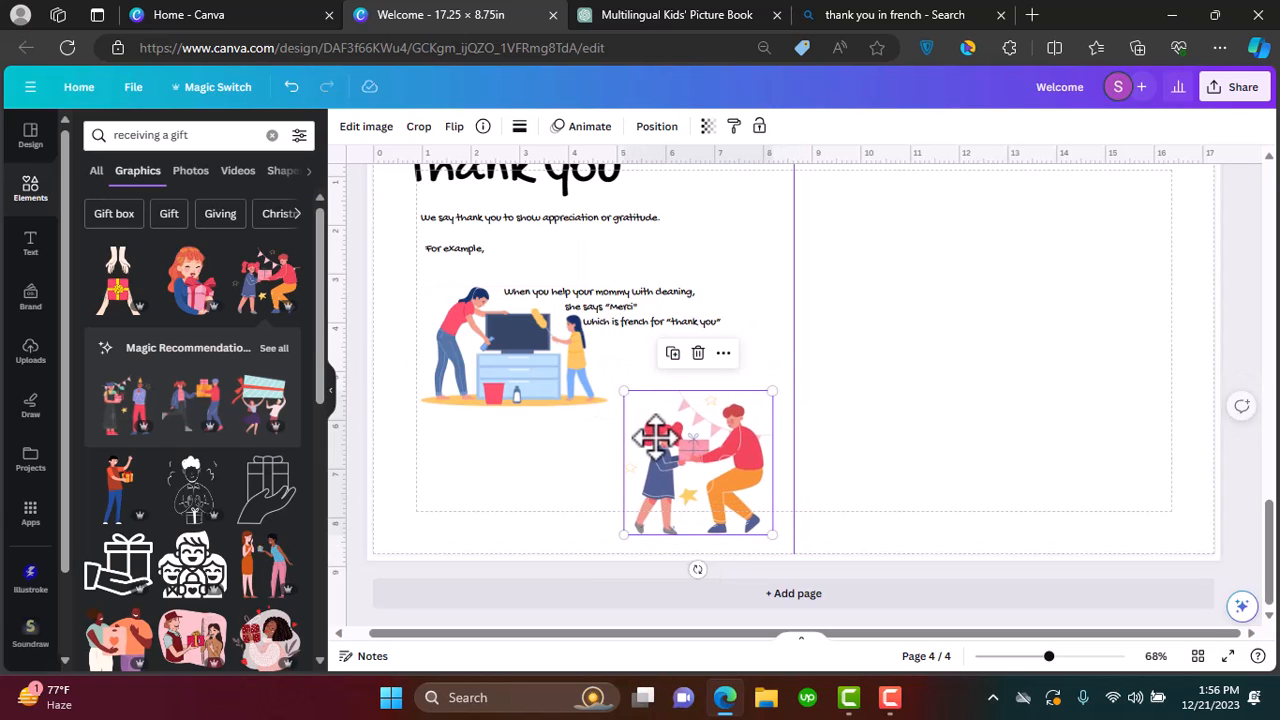
Duplicate the two-line cleaning caption and place the copy to the left of the gift-exchange graphic
click(575, 294)
click(600, 258)
drag(640, 303, 570, 438)
scroll(570, 438, up, 3)
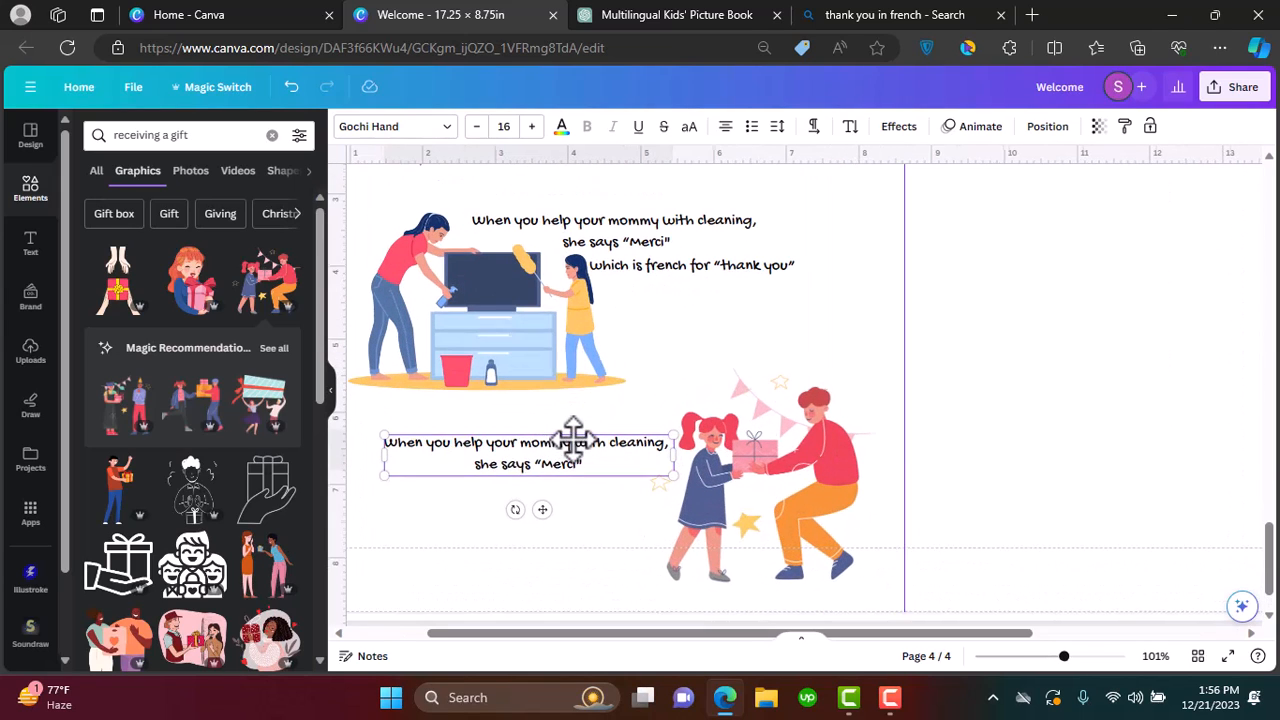
Reword the copied caption after "When" as "daddy gives you a gift, you say"
double_click(442, 442)
click(441, 445)
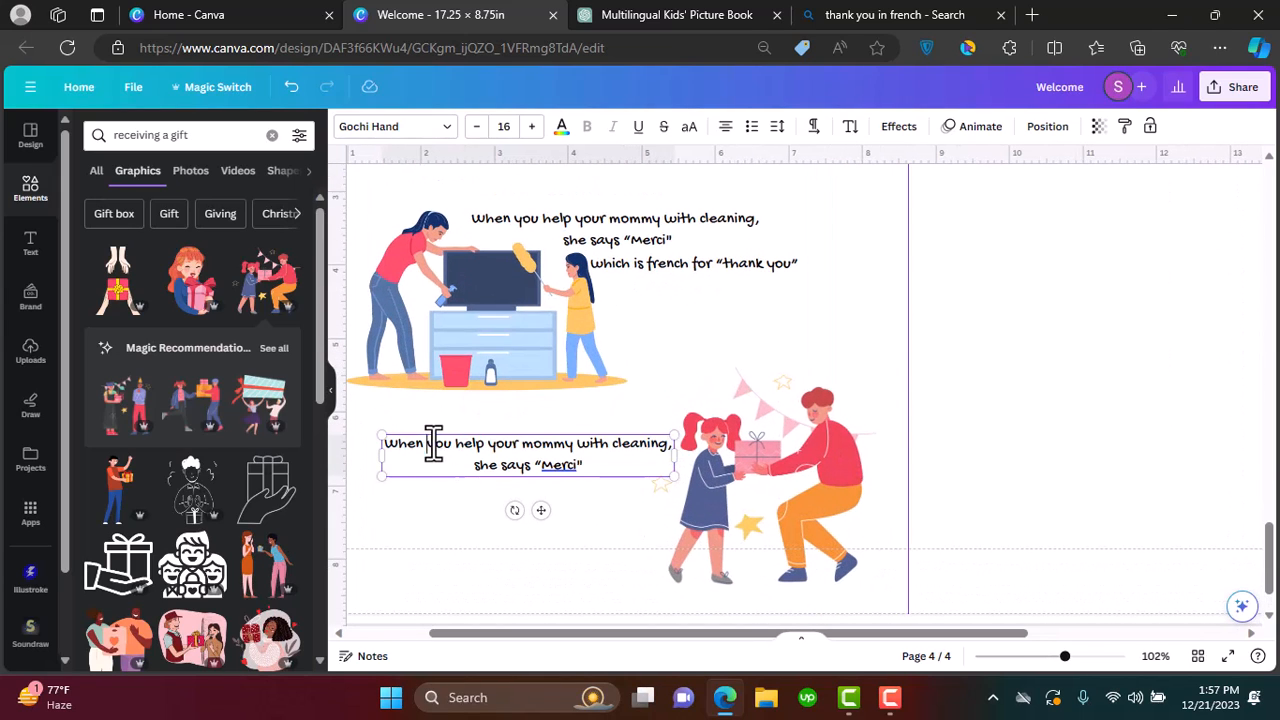
drag(455, 445, 587, 453)
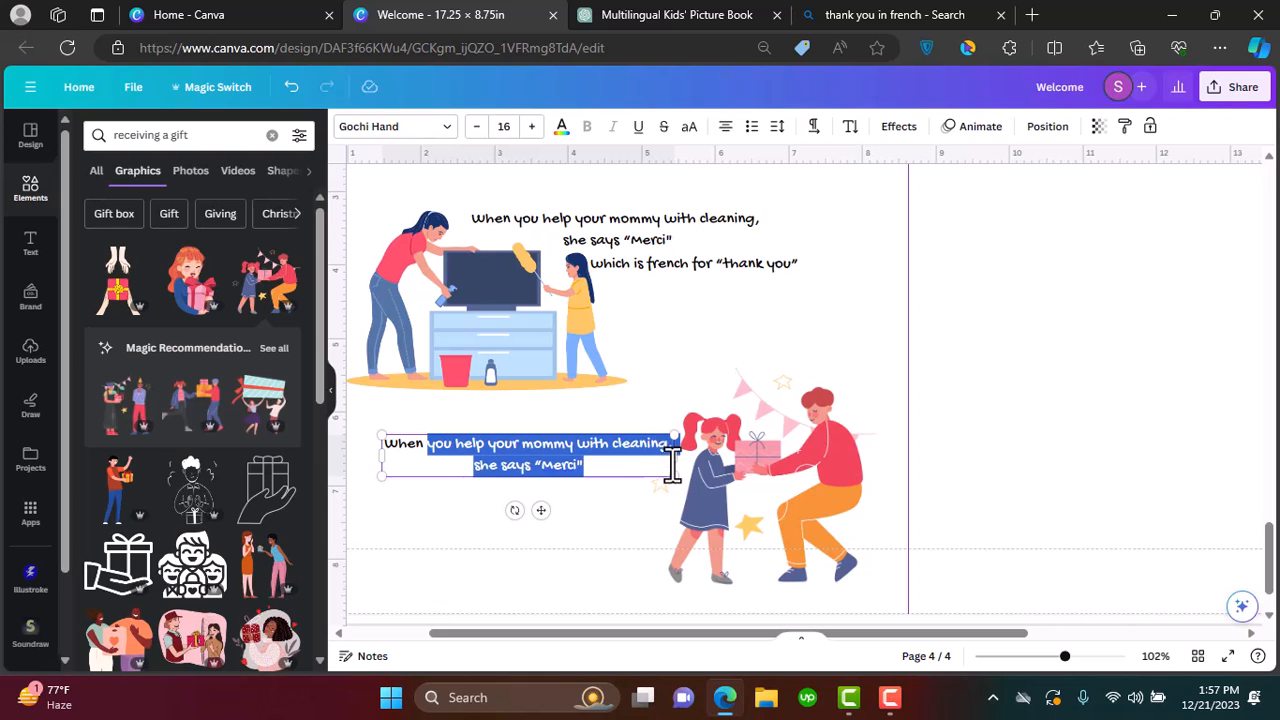
text(daddy gives you a gift,)
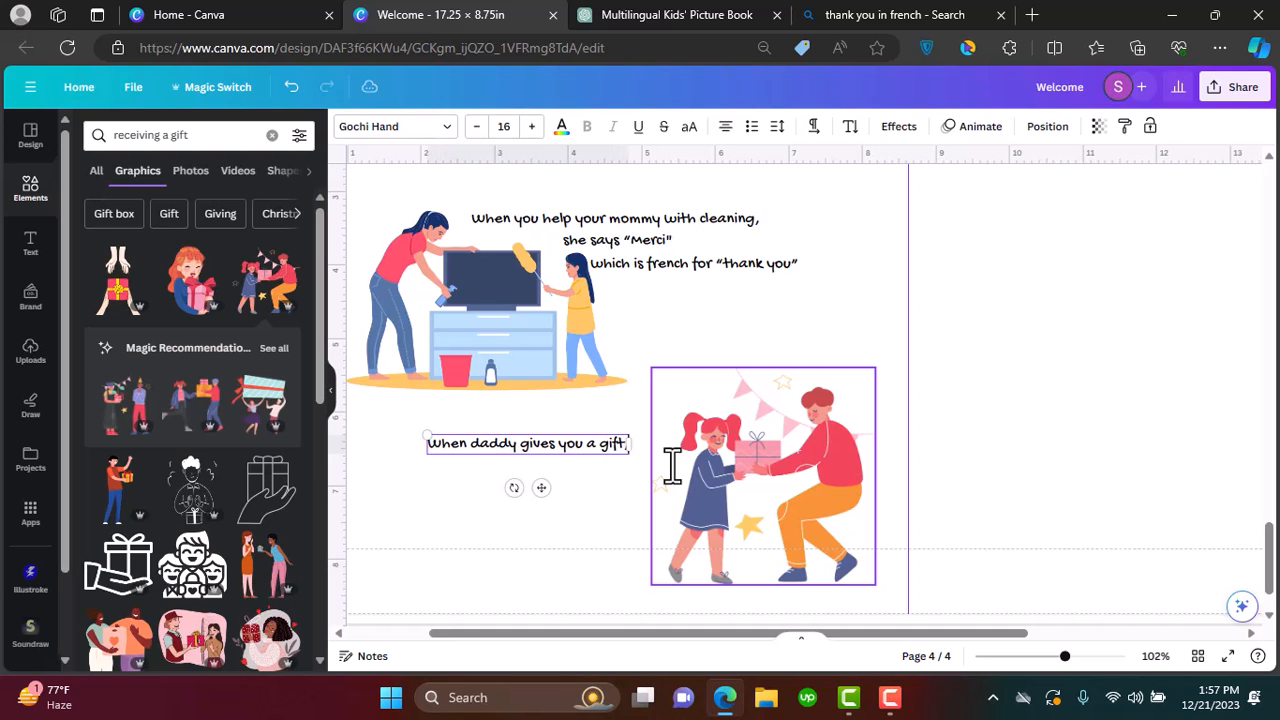
text(you say)
Look up the Spanish translation of "thank you" in the Bing translator, and return to the Canva design
click(900, 15)
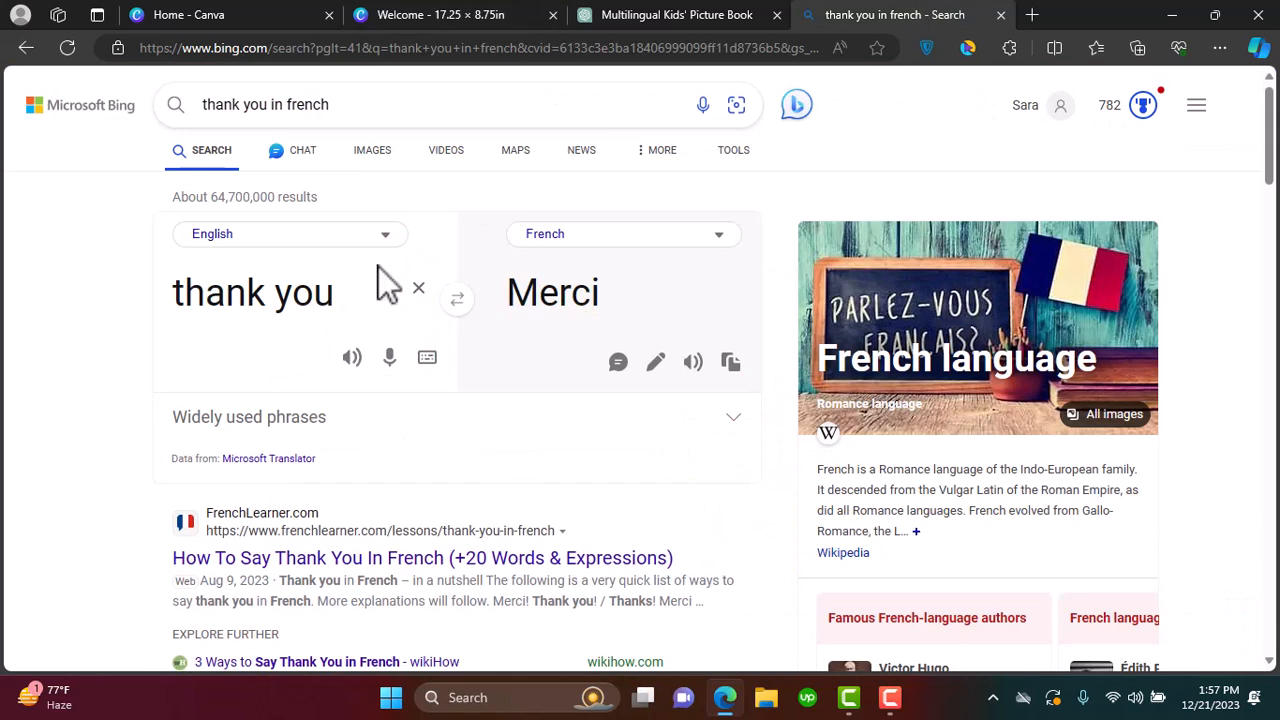
drag(336, 300, 177, 305)
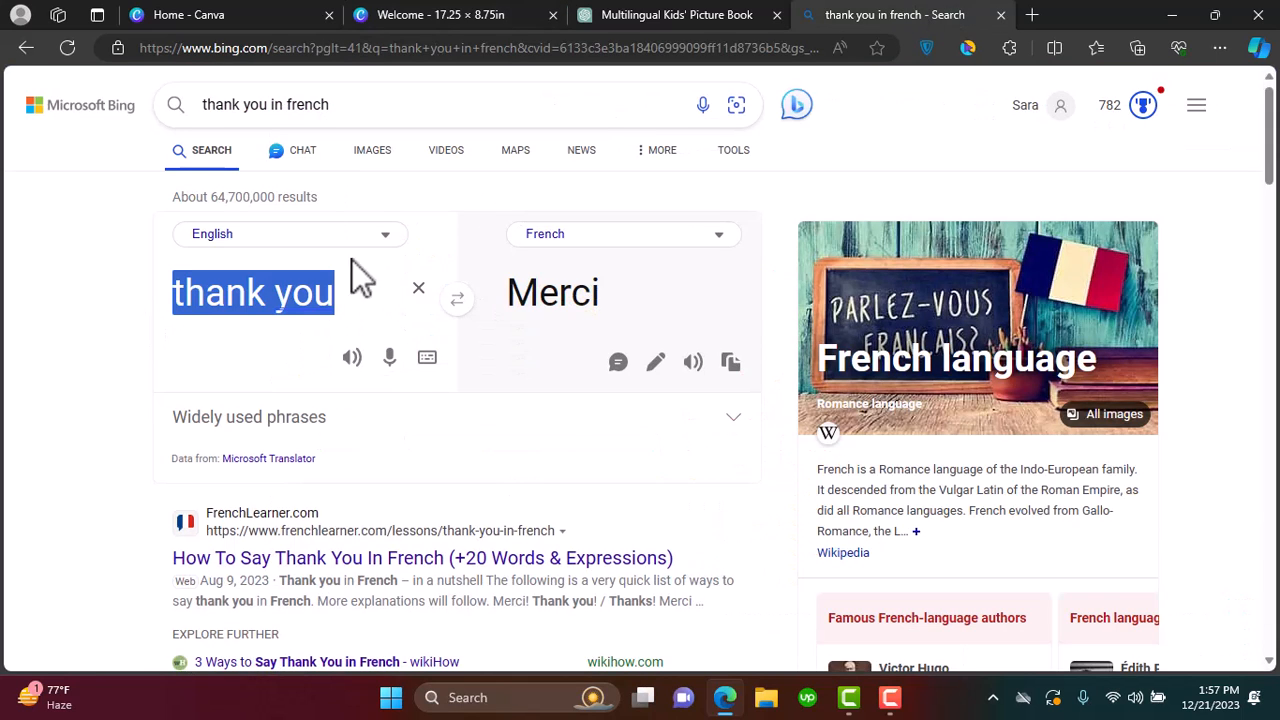
click(563, 240)
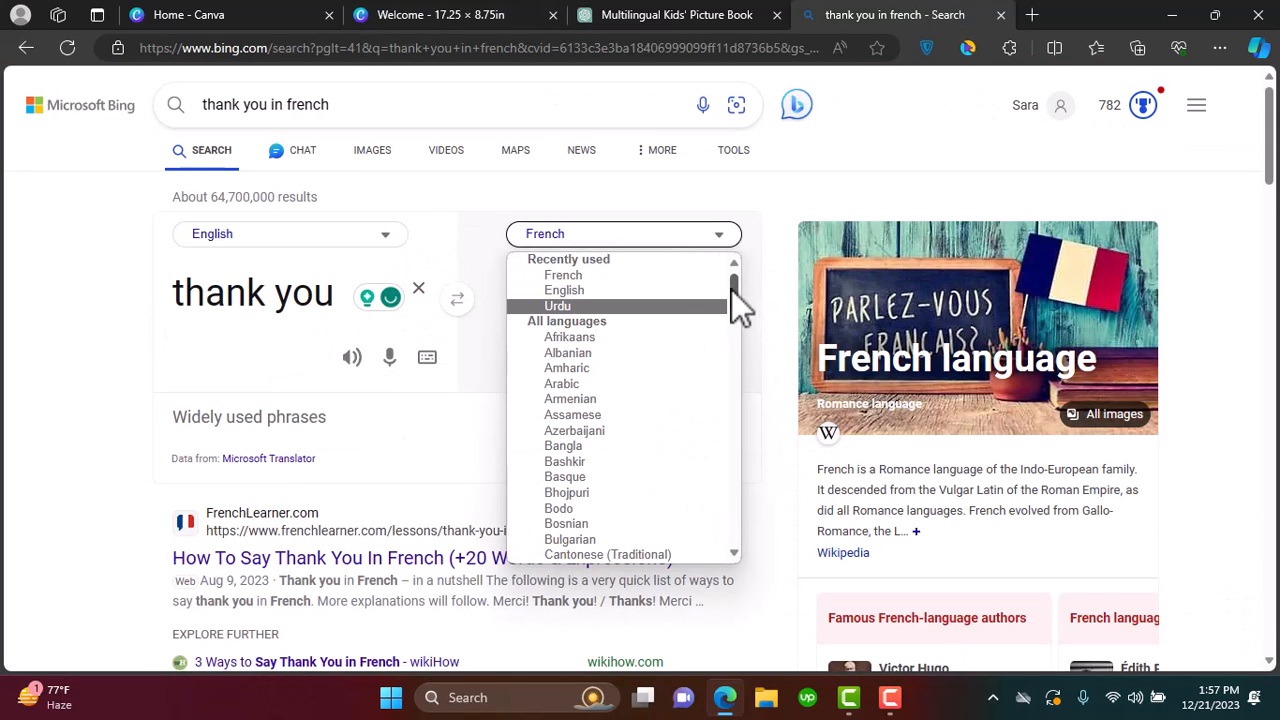
drag(731, 289, 739, 503)
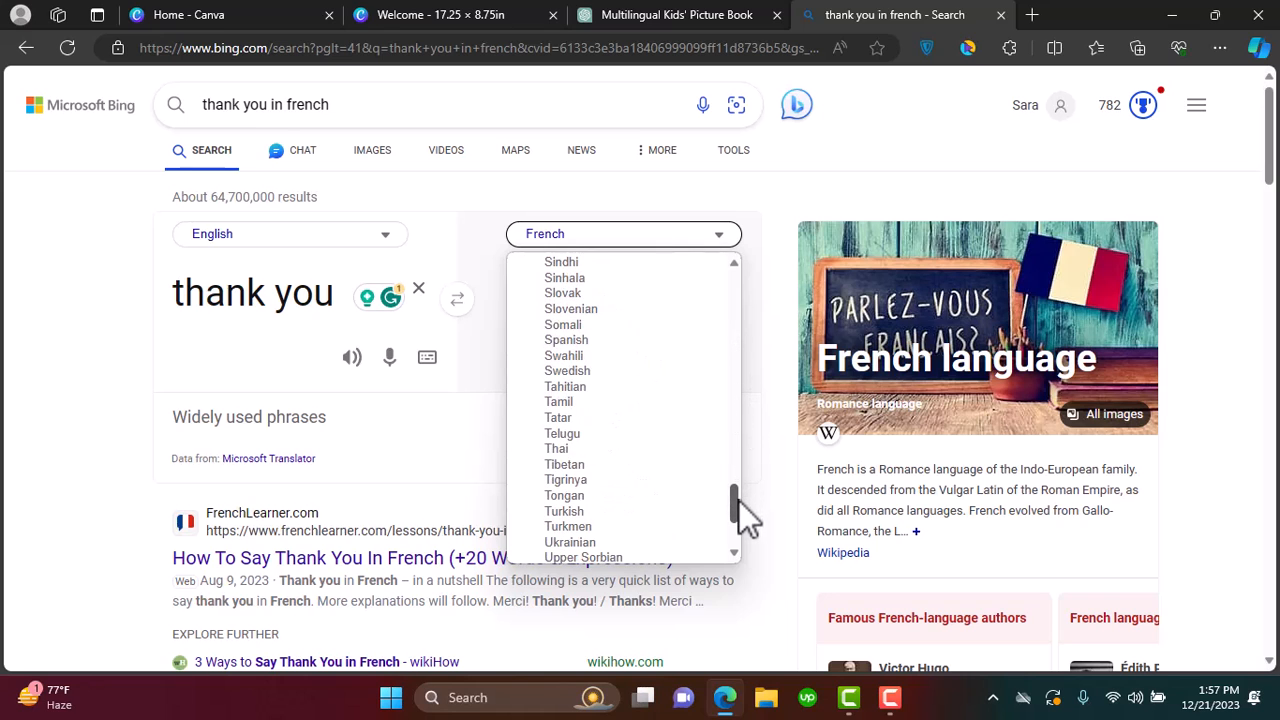
click(589, 342)
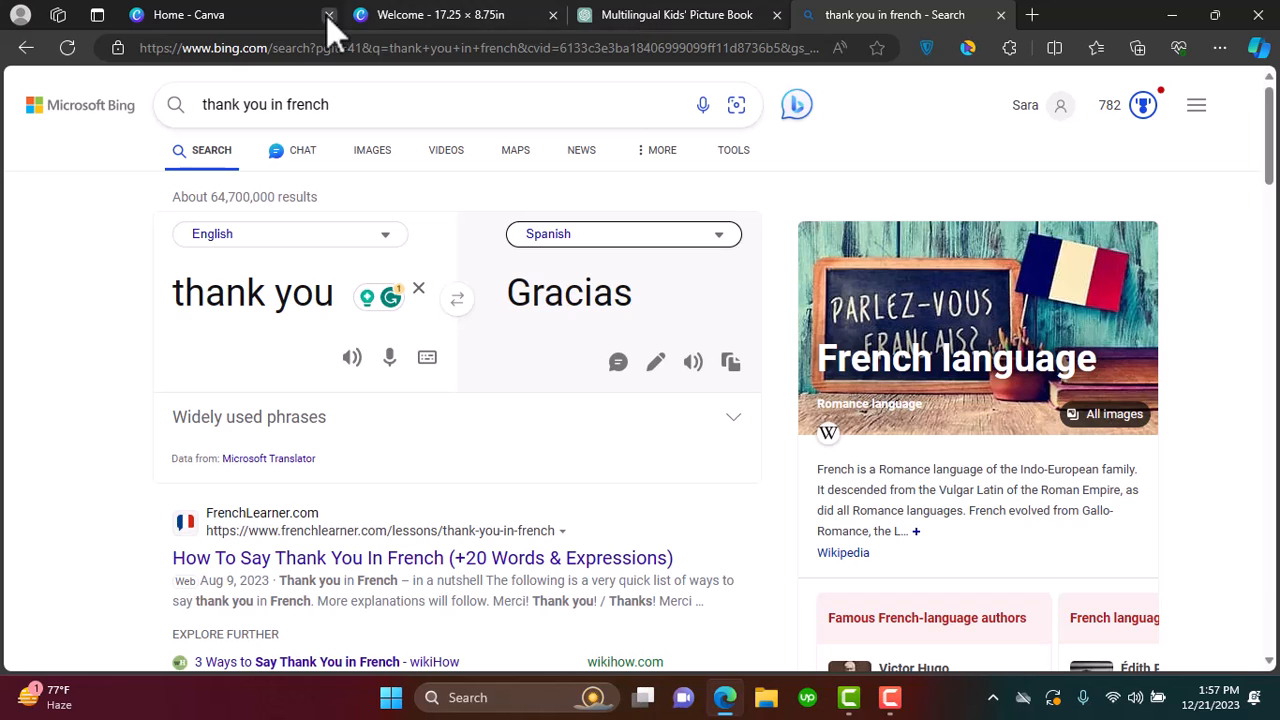
click(465, 15)
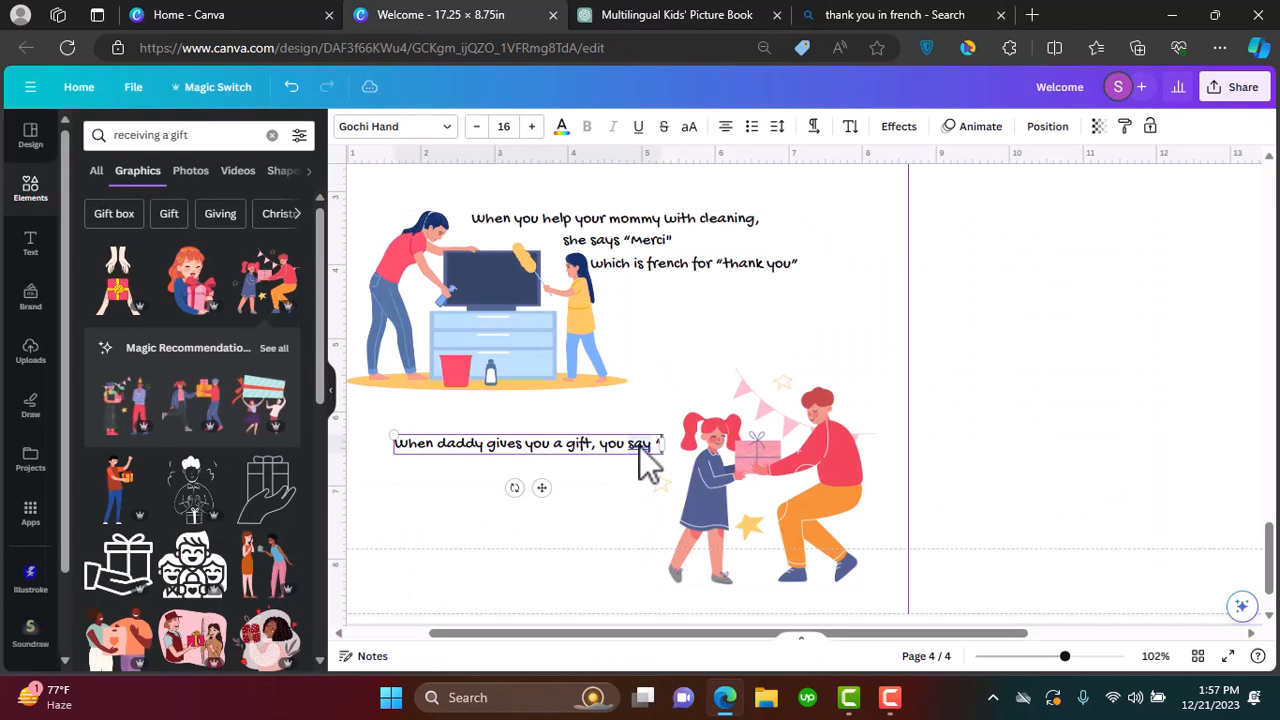
Finish the gift caption with "Gracias" in quotes, break it before "you say", and position it close to the pigtailed girl
text(cias)
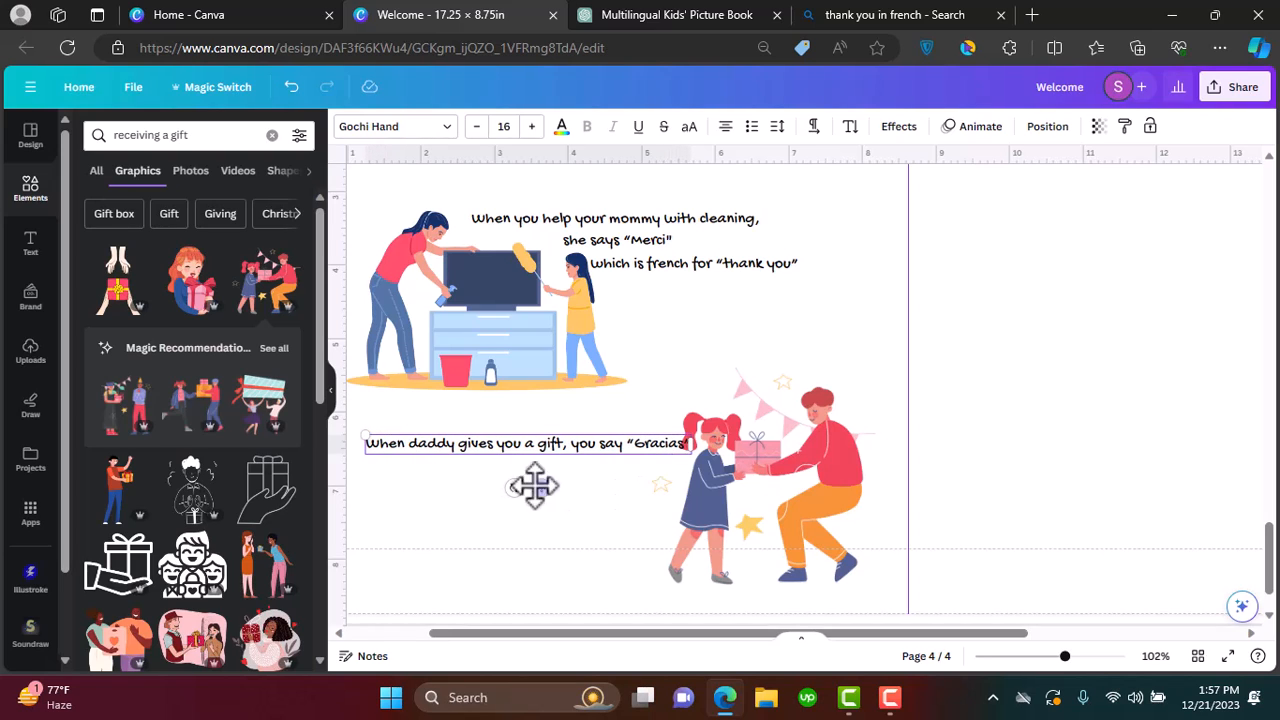
drag(540, 488, 530, 484)
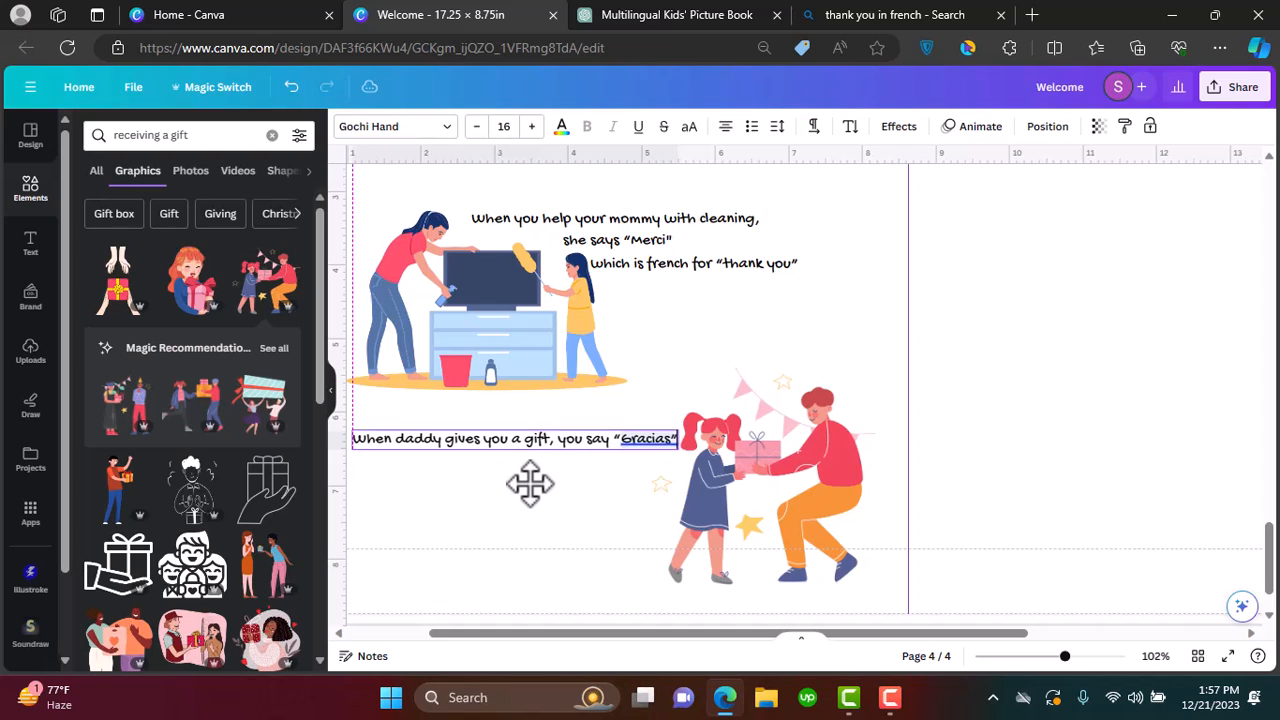
click(558, 438)
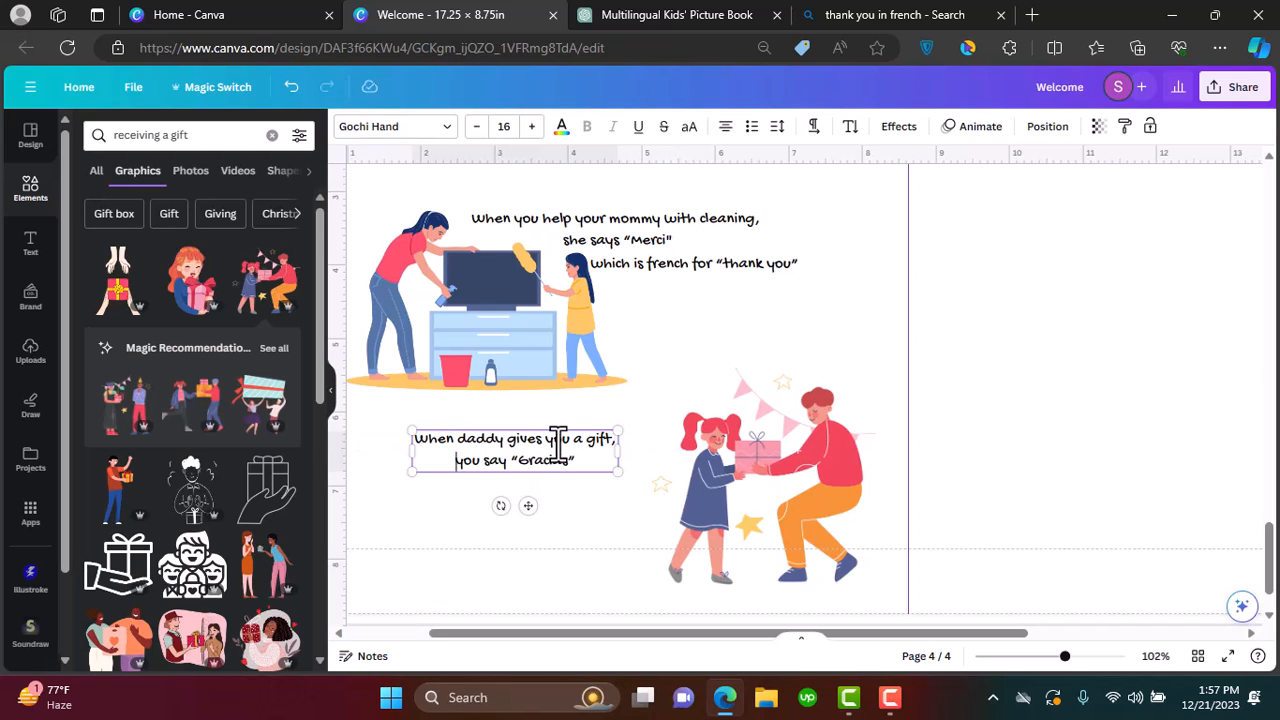
click(567, 507)
drag(522, 450, 583, 437)
Duplicate the "which is french for" line, place the copy below the gift caption, and change its language to "spanish"
click(651, 265)
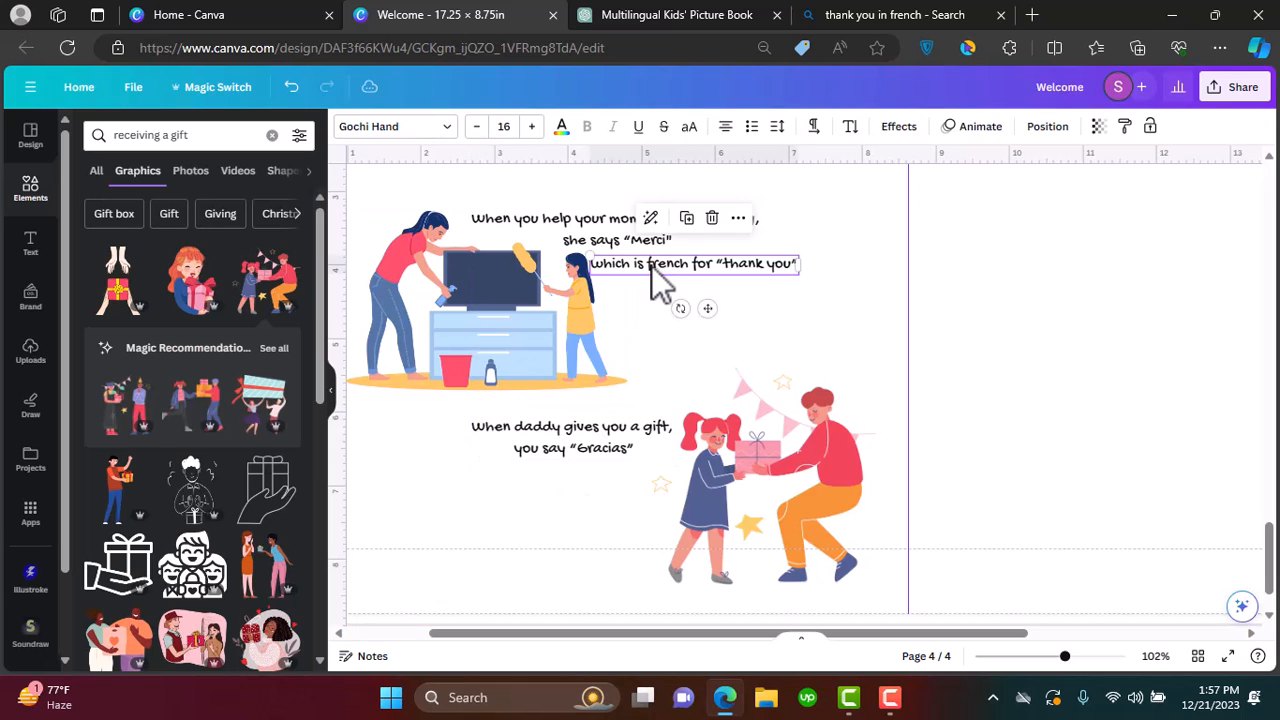
click(686, 218)
drag(707, 279, 535, 470)
scroll(535, 470, up, 5)
click(503, 480)
text(spanish)
click(571, 568)
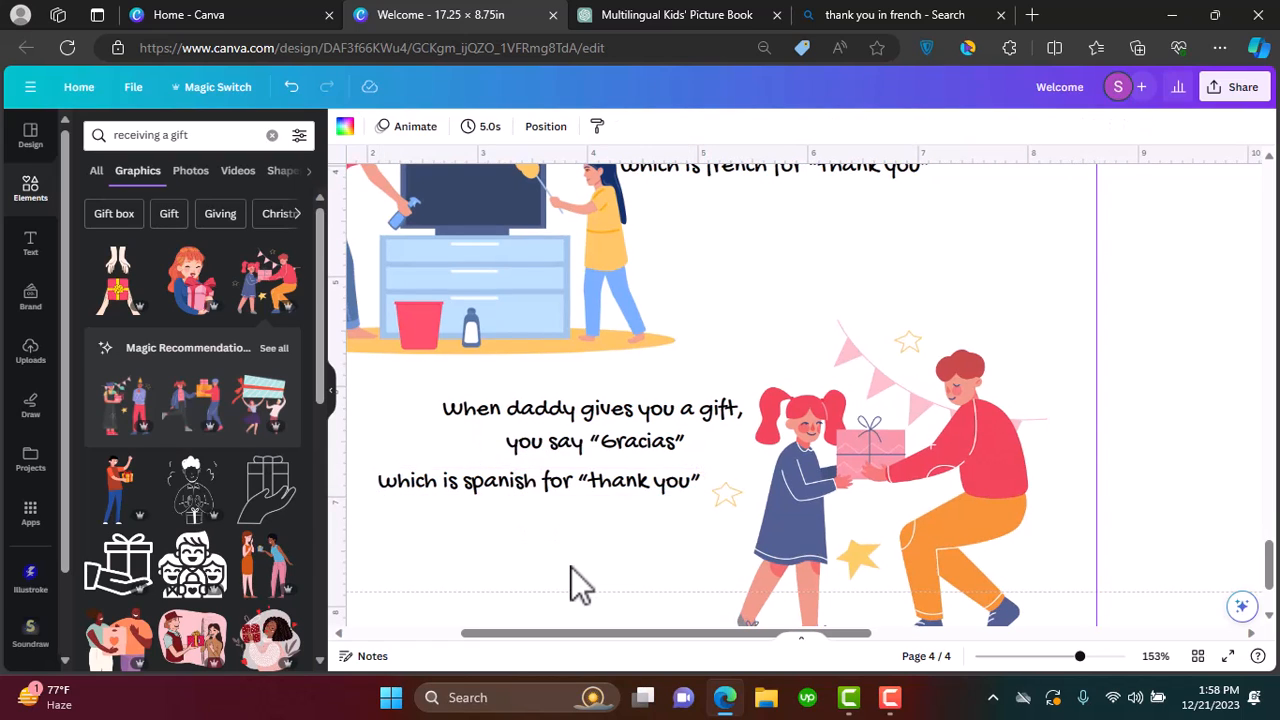
Search the graphics for "french", add the green "merci!" speech bubble, and shrink it to fit below the French line
scroll(571, 567, down, 5)
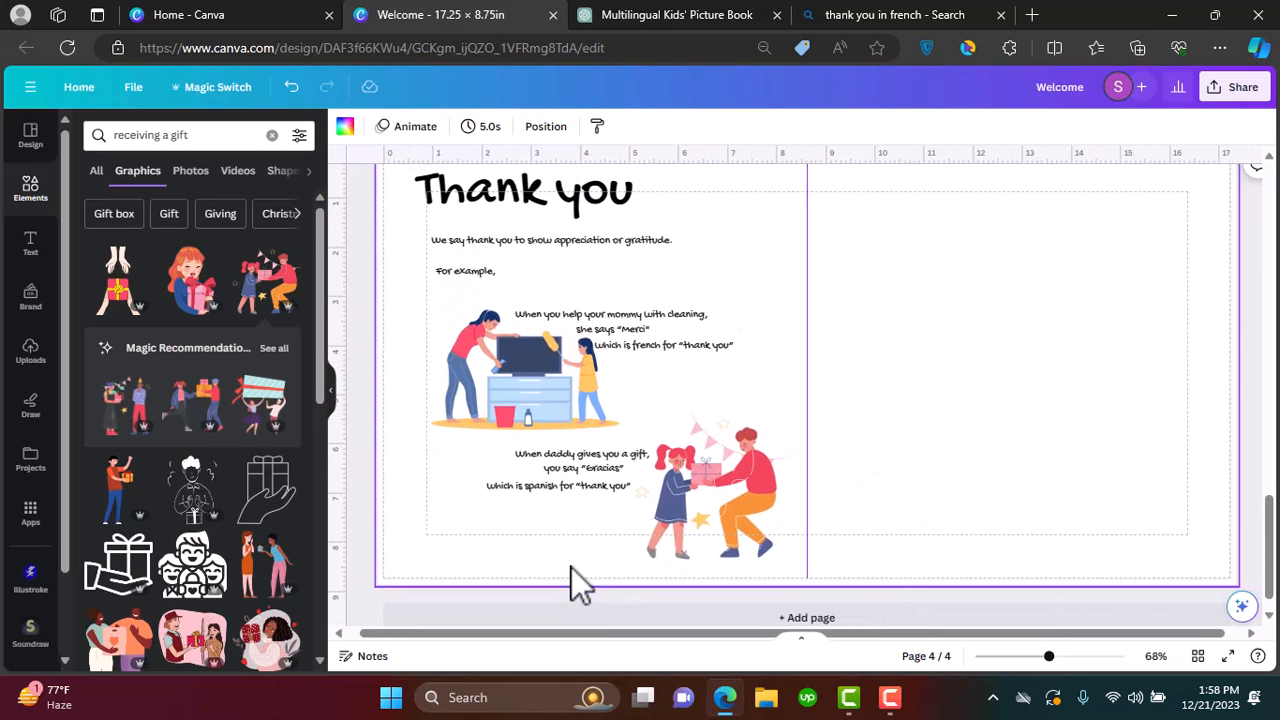
scroll(630, 410, up, 4)
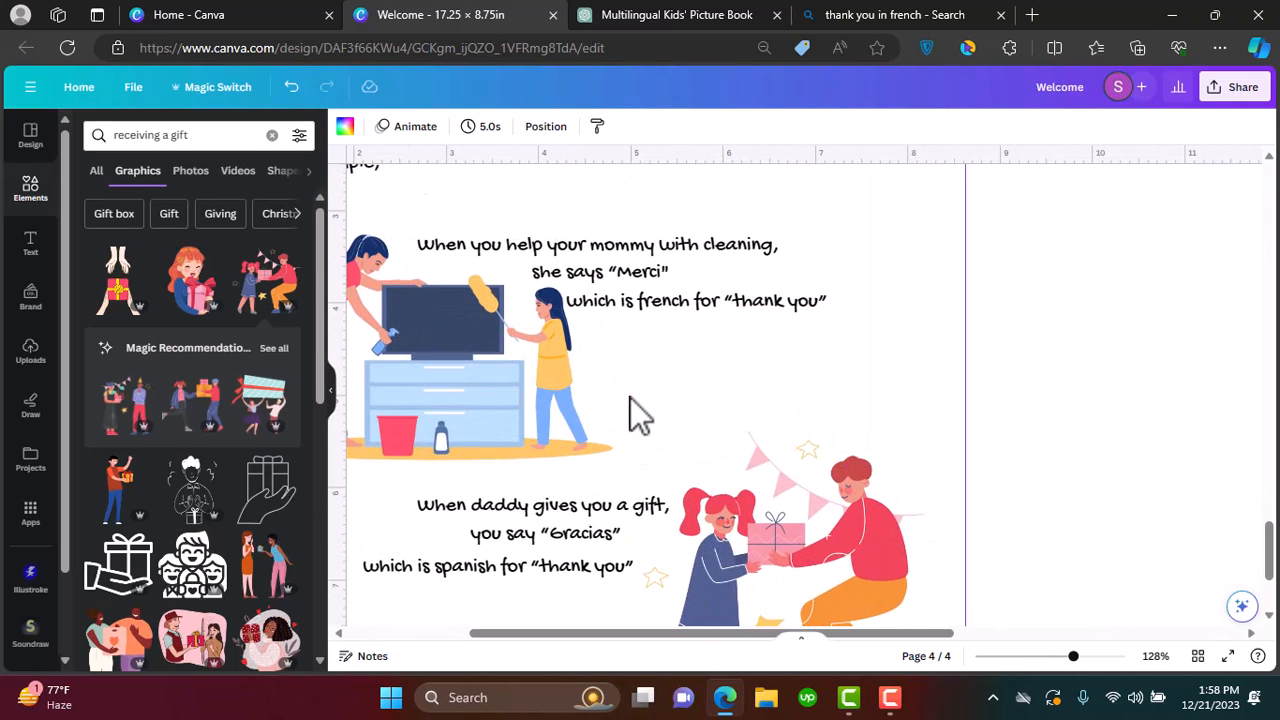
click(206, 140)
text(french)
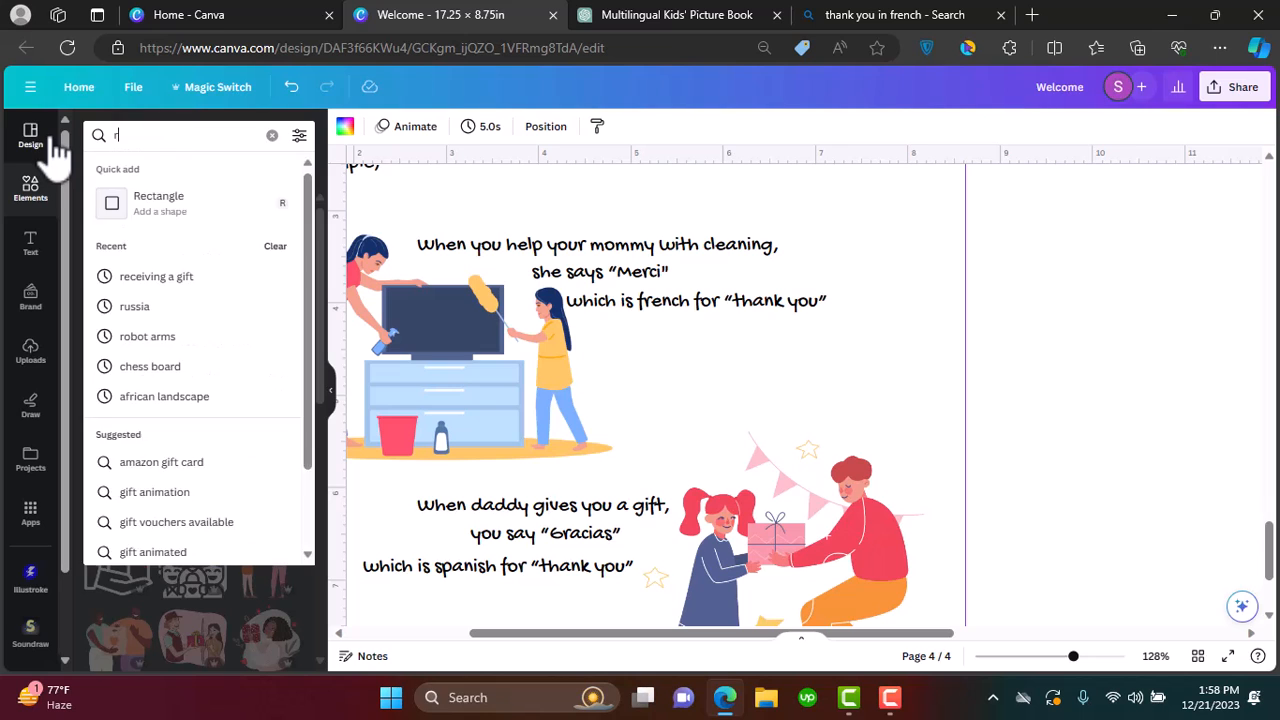
key(Return)
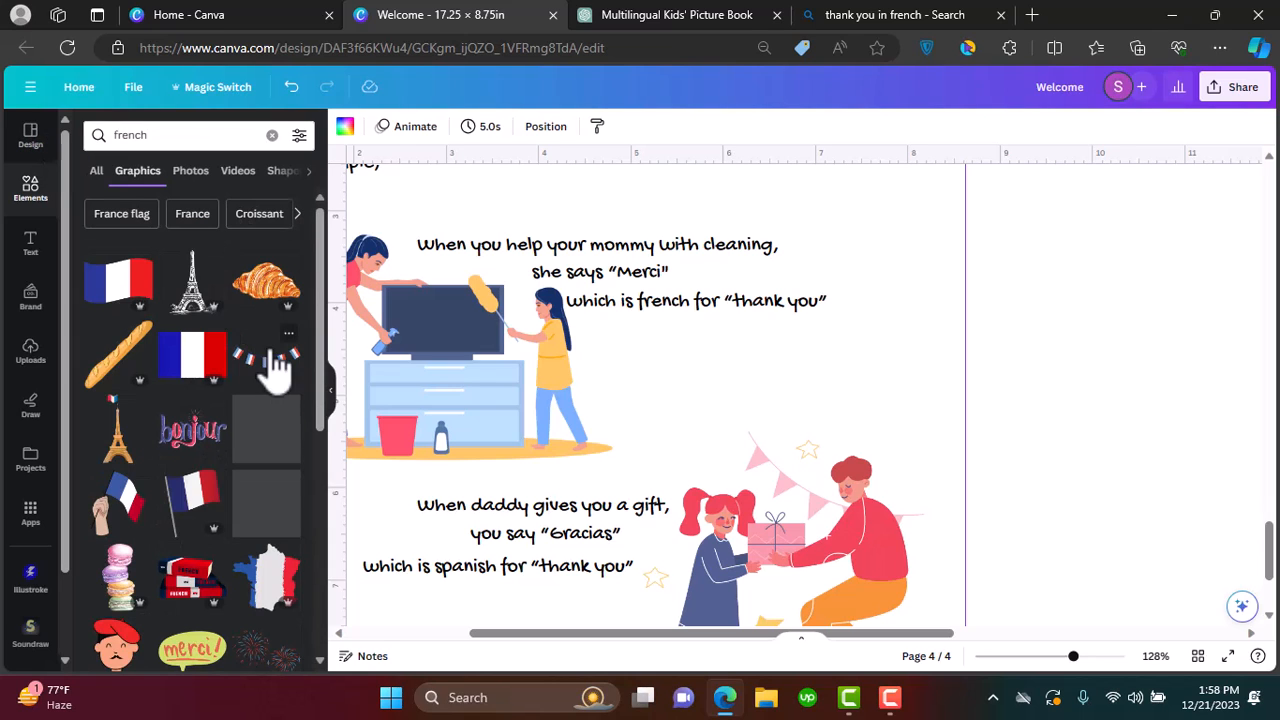
scroll(230, 429, down, 3)
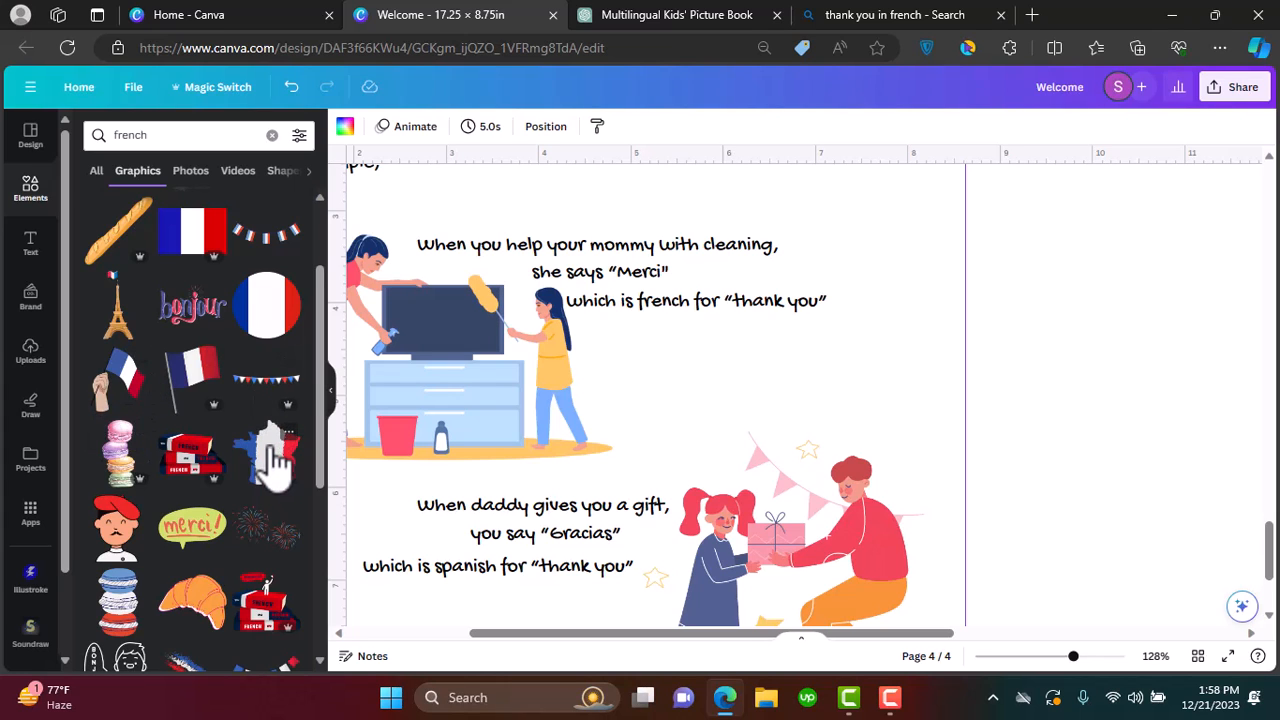
scroll(262, 460, down, 4)
click(204, 364)
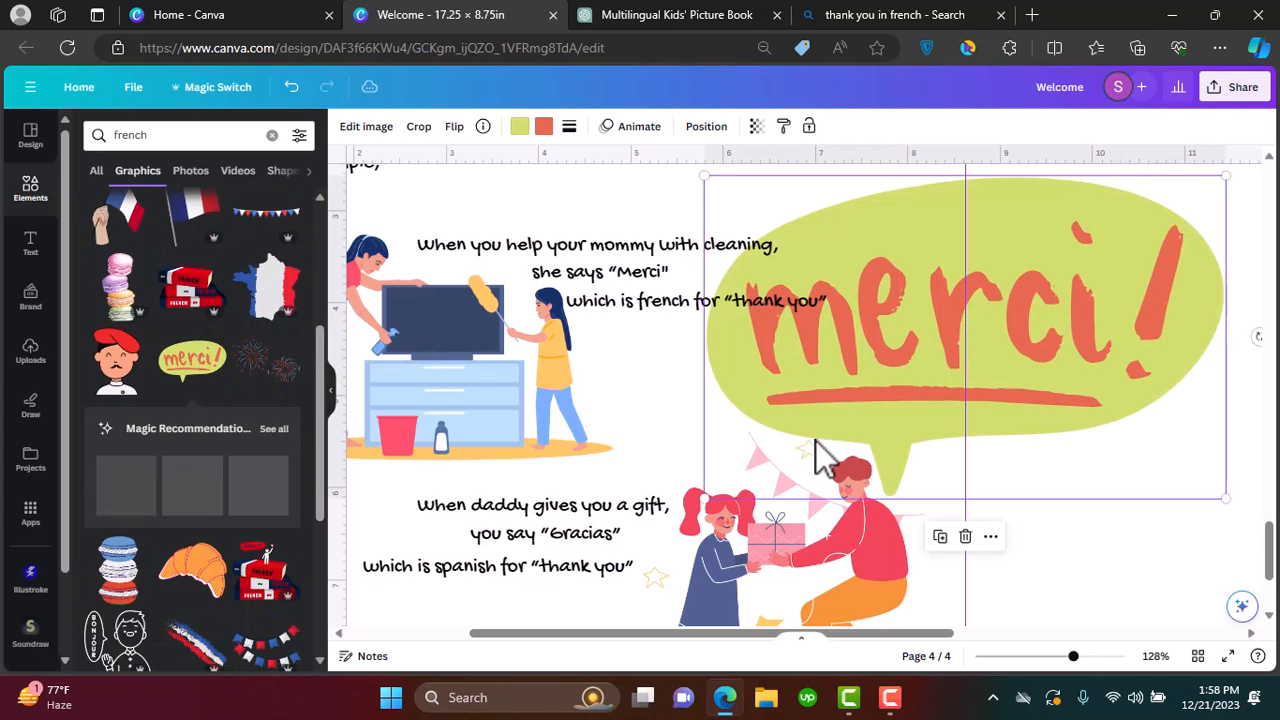
drag(1222, 498, 865, 282)
drag(814, 178, 698, 352)
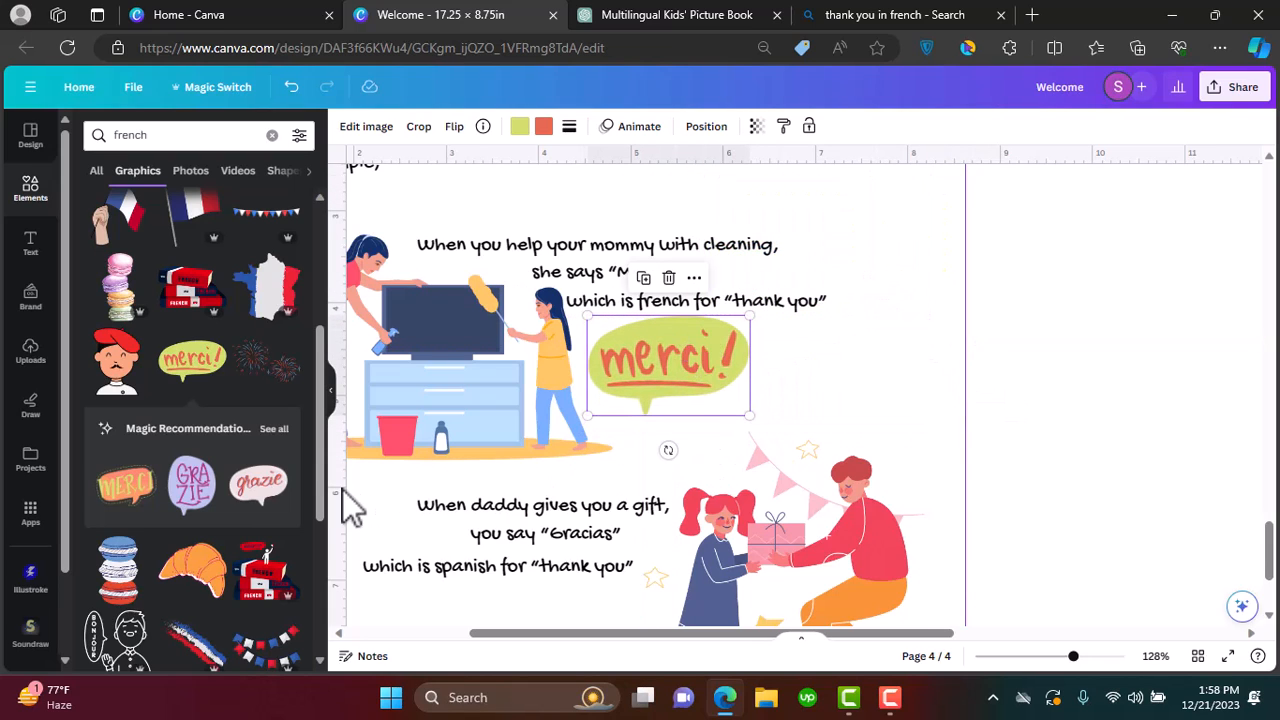
scroll(216, 532, down, 2)
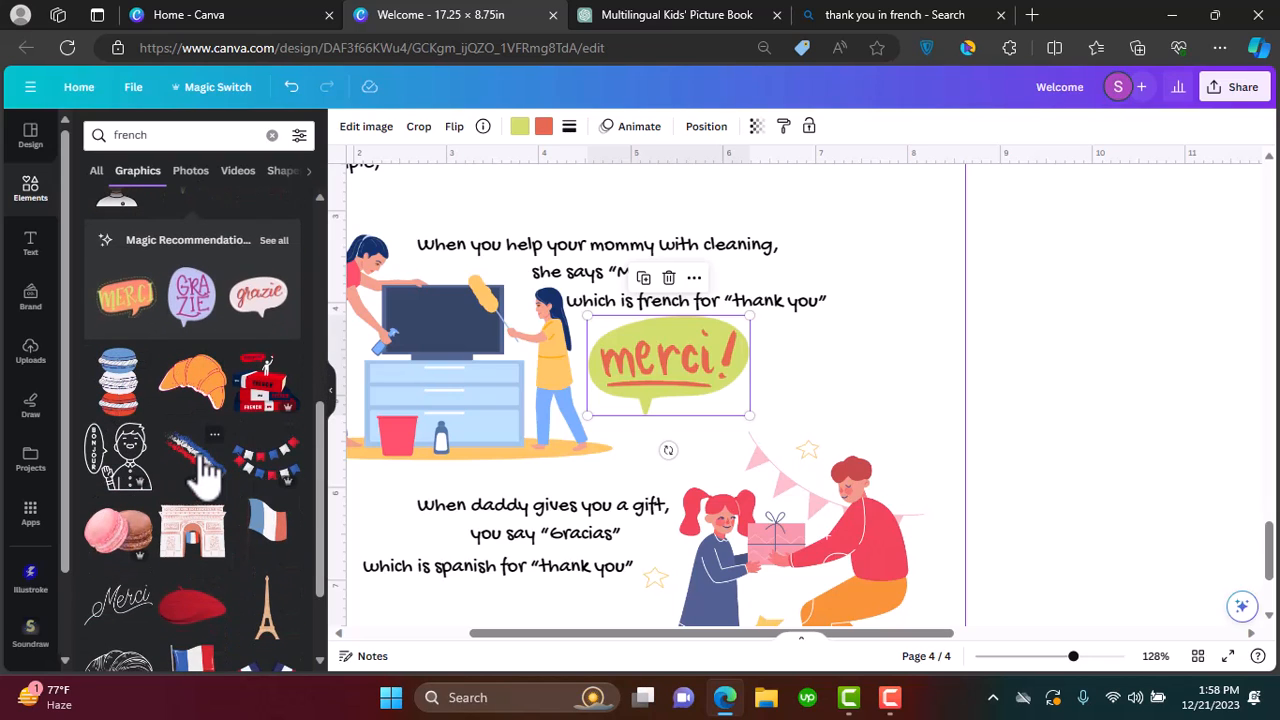
scroll(205, 475, up, 3)
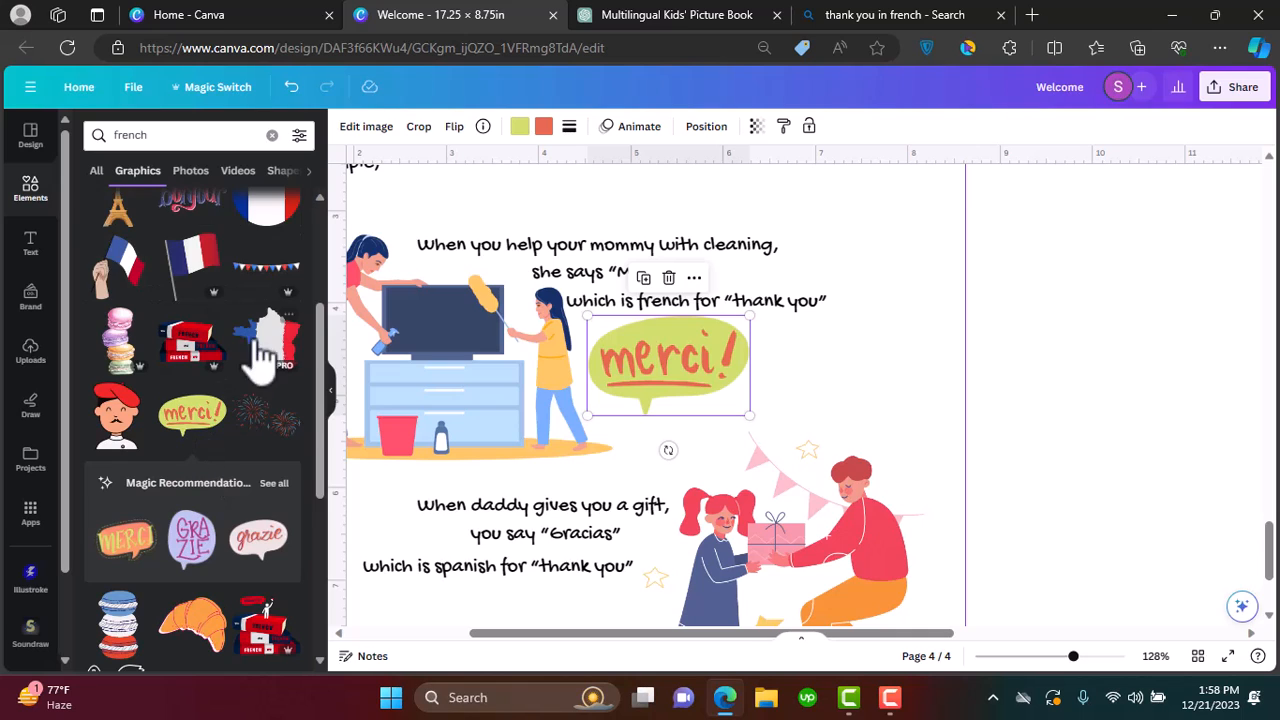
scroll(228, 355, up, 3)
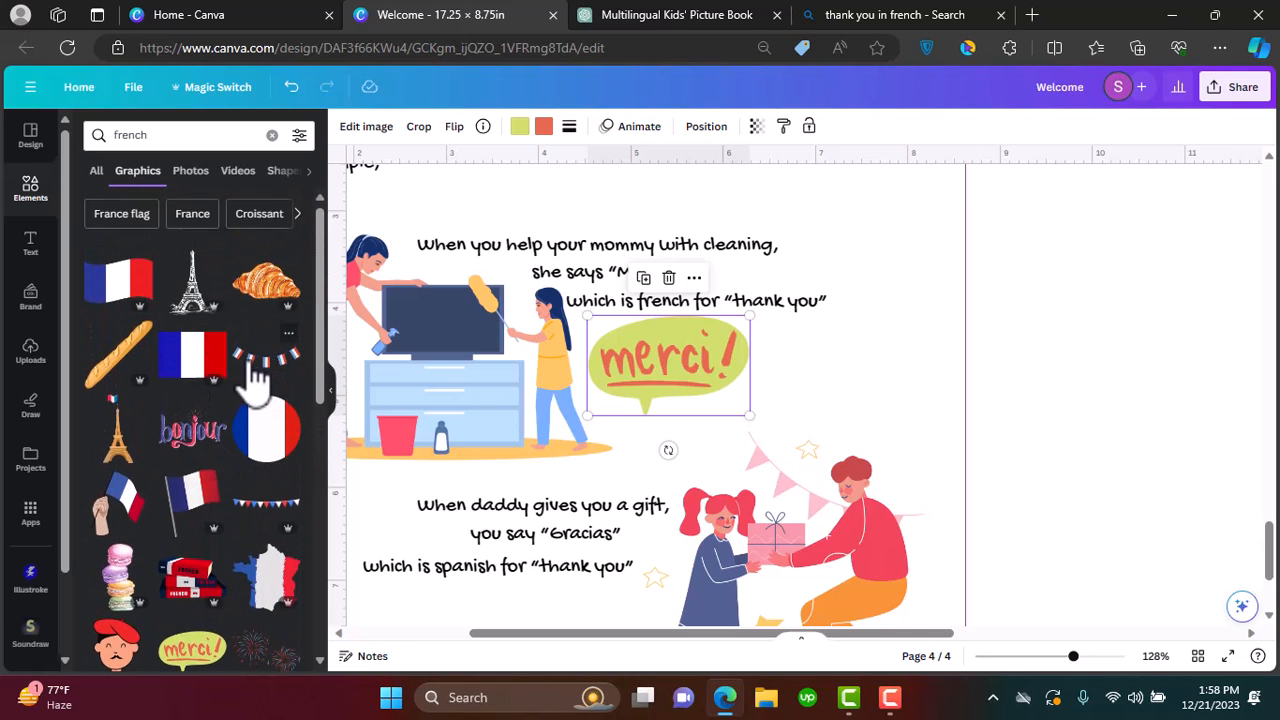
click(255, 374)
key(Delete)
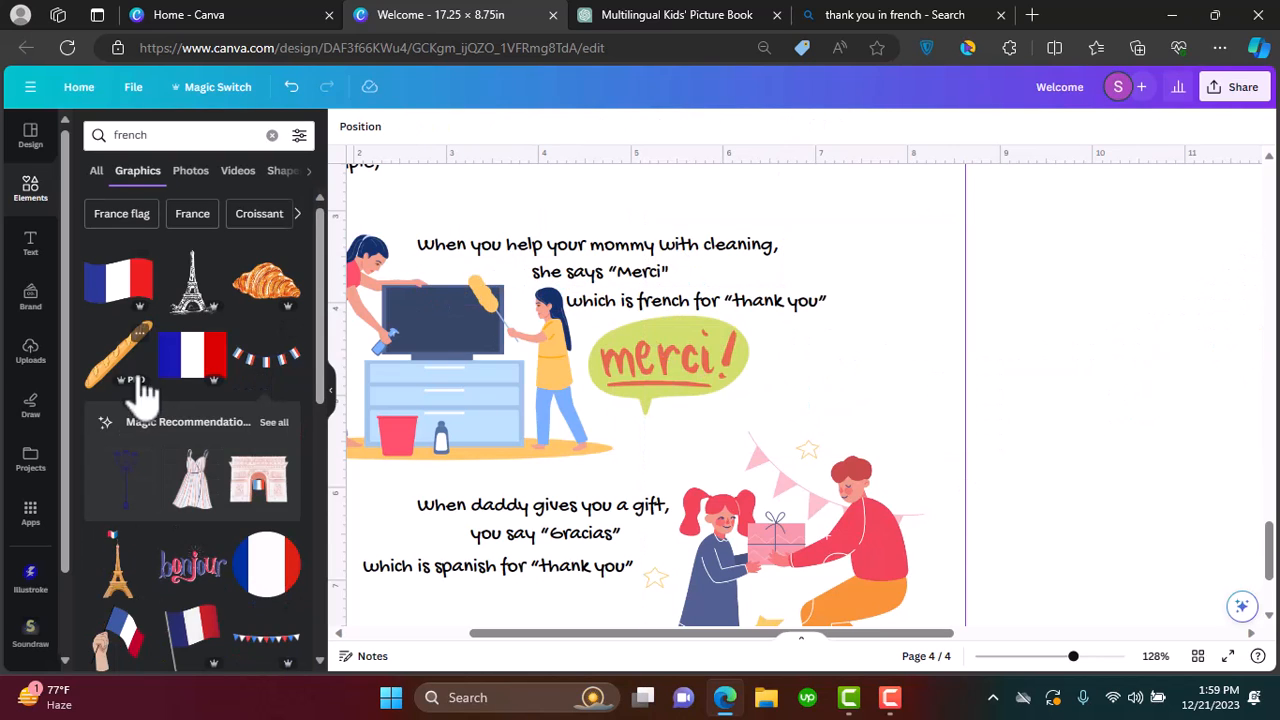
Add a waving French flag graphic, and shrink it to fit beside the "merci!" bubble below the French line
click(191, 355)
drag(1137, 471, 877, 300)
drag(843, 257, 819, 351)
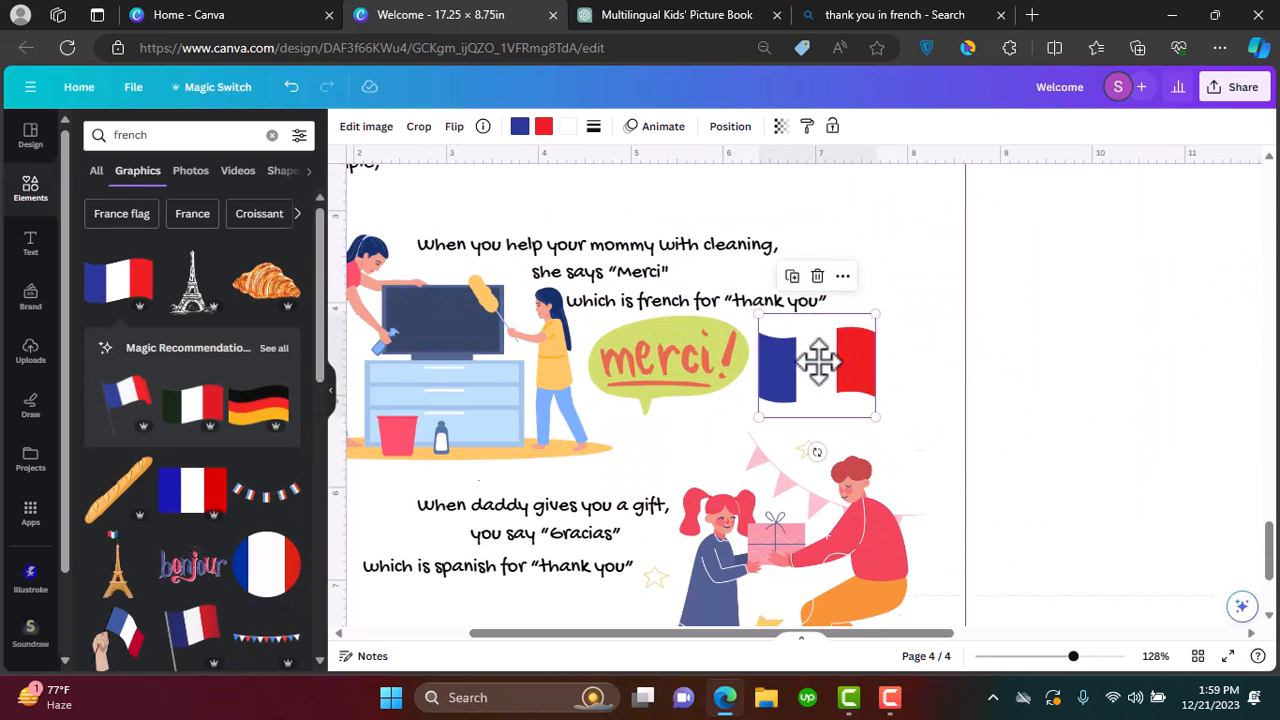
Search the graphics for "gracias", and place the yellow "GRACIAS" speech bubble at a small size above the pigtailed girl
scroll(800, 400, down, 2)
click(130, 134)
text(gracias)
key(Return)
drag(266, 496, 751, 277)
scroll(751, 277, up, 3)
Rearrange the cleaning scene with the "merci!" bubble above the mother and the French flag above the cleaning caption
click(415, 245)
click(525, 408)
scroll(529, 408, down, 2)
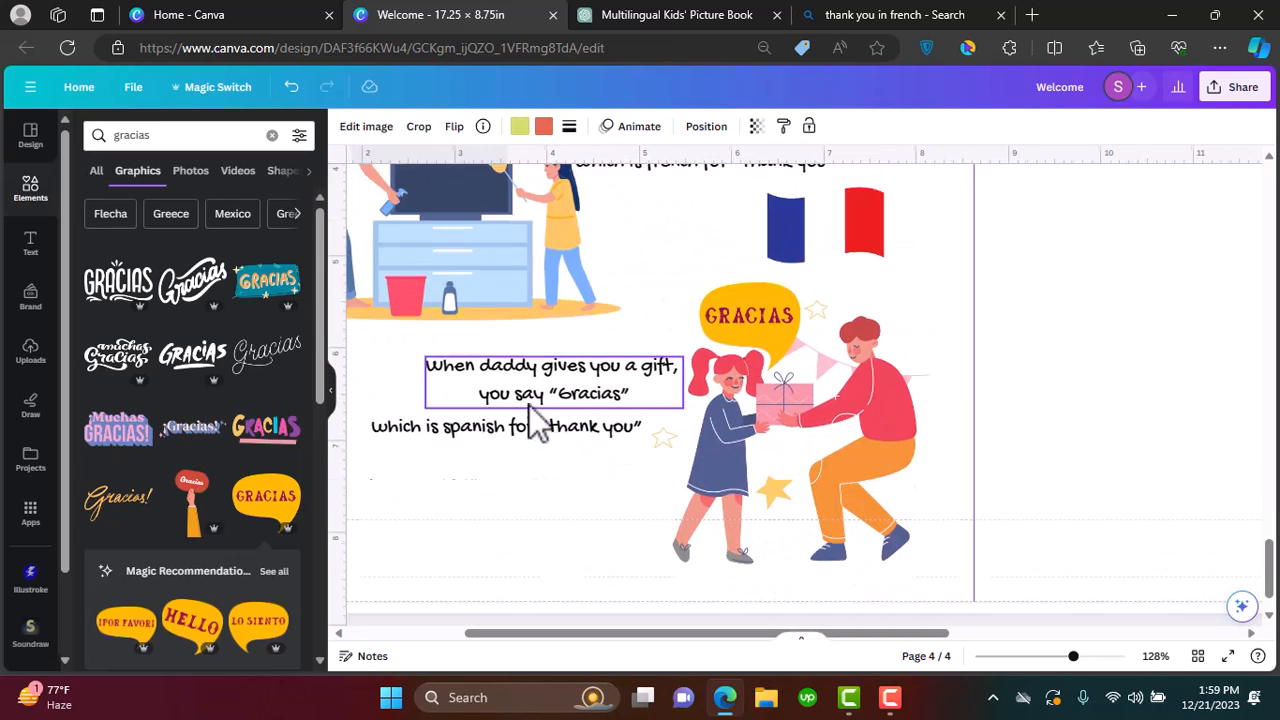
scroll(550, 480, down, 4)
drag(755, 362, 595, 245)
scroll(618, 528, up, 4)
Search the graphics for "spain", add the rectangular Spanish flag, and shrink it to fit below the "which is spanish for" line
click(150, 135)
text(spain)
key(Return)
click(266, 355)
drag(468, 498, 1023, 251)
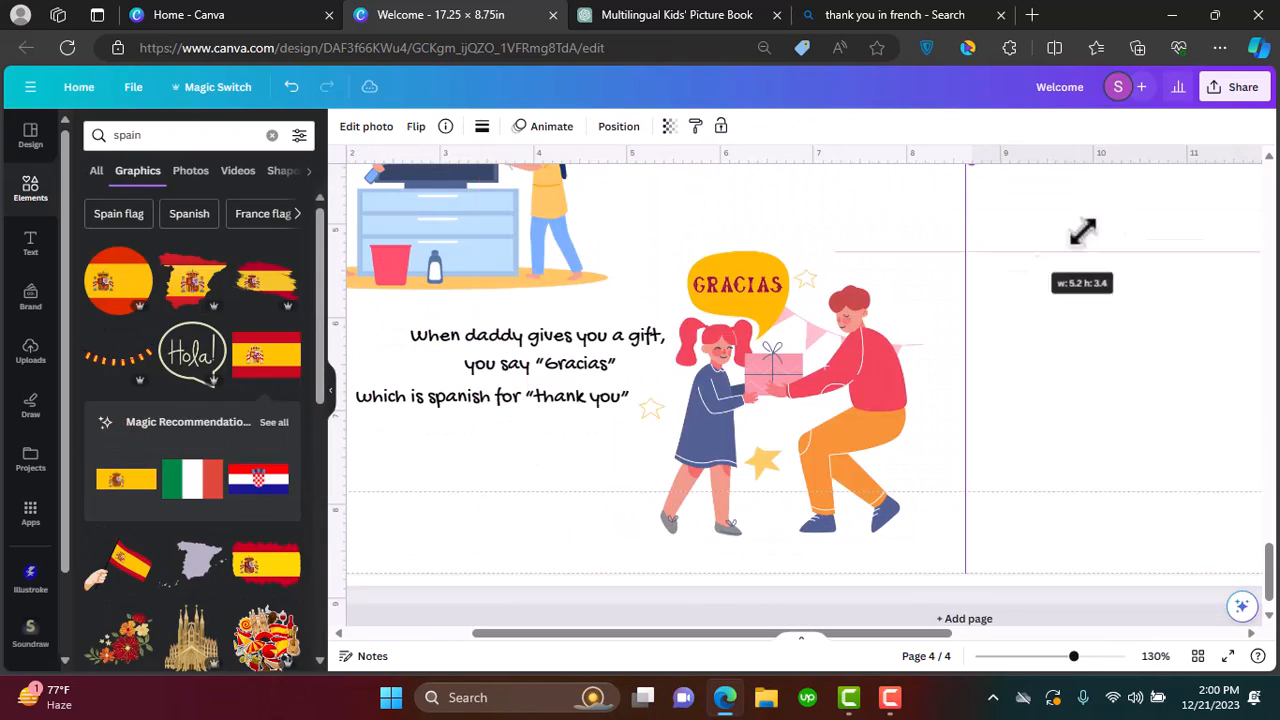
scroll(1023, 251, down, 4)
drag(921, 343, 697, 478)
drag(780, 531, 670, 464)
scroll(670, 464, down, 1)
drag(642, 409, 641, 507)
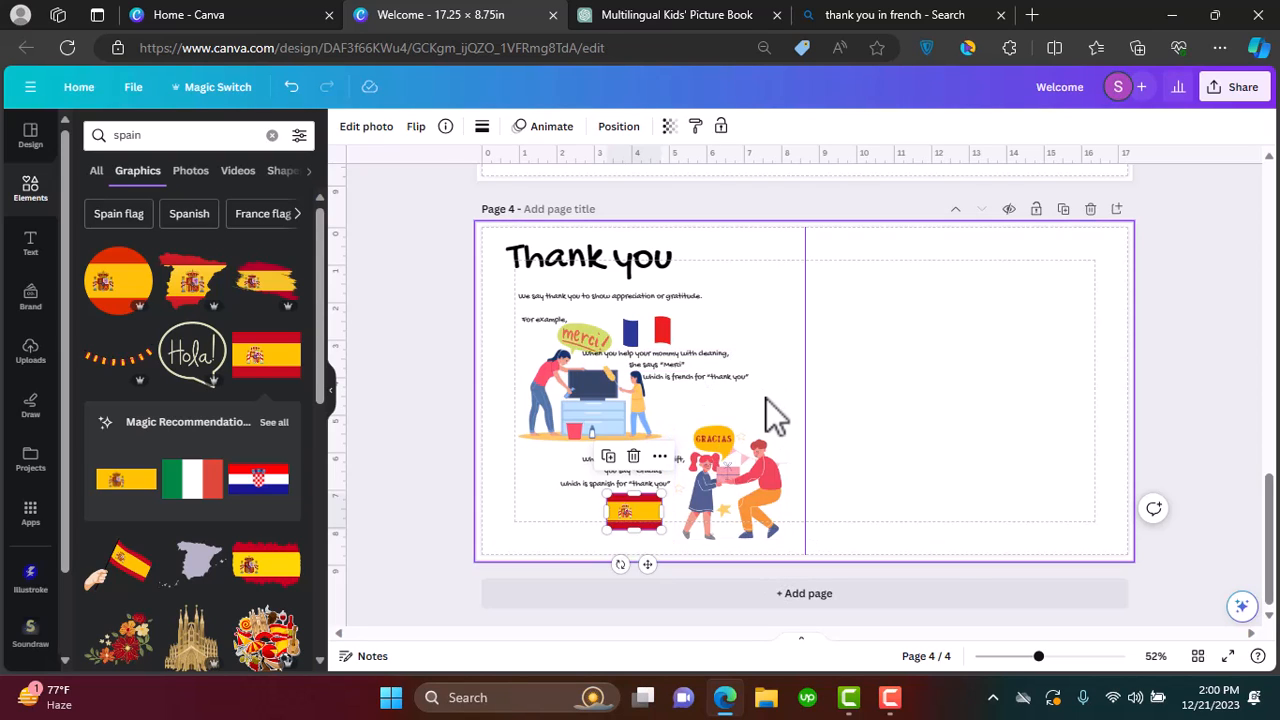
Shift the two-line cleaning caption slightly to the right, away from the "merci!" bubble
scroll(766, 402, up, 5)
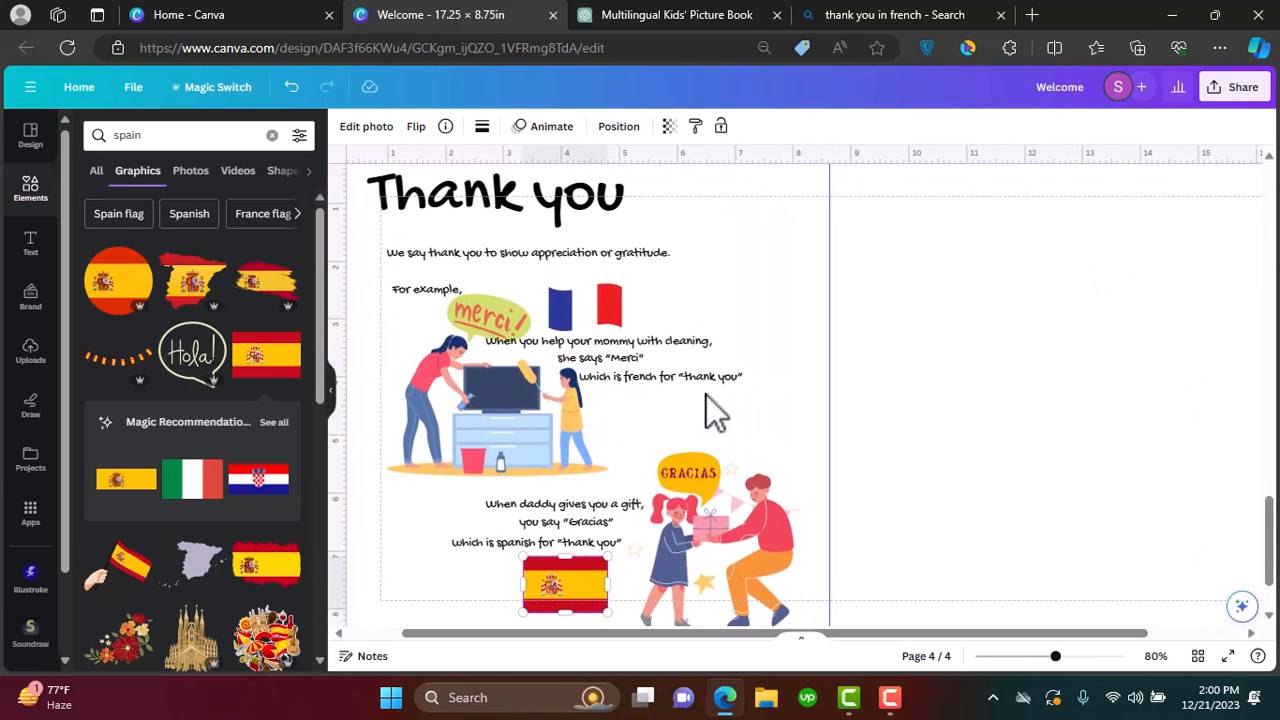
scroll(706, 394, down, 2)
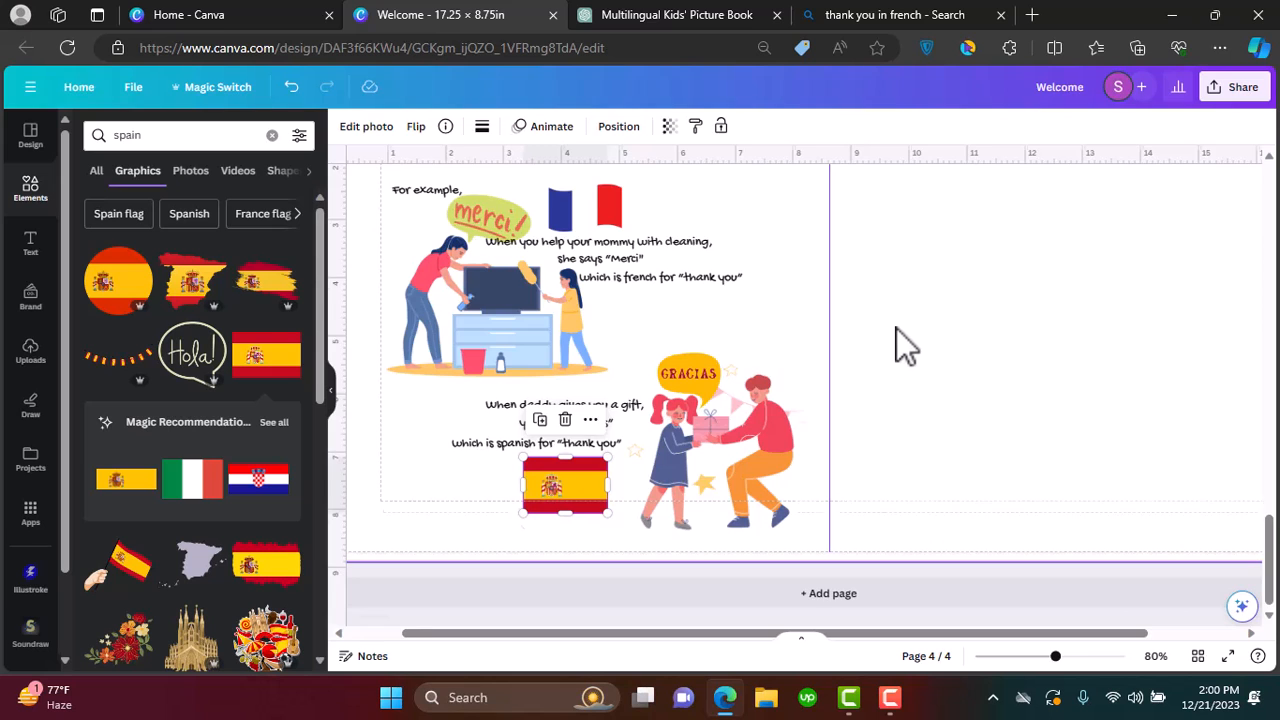
scroll(896, 330, up, 2)
scroll(896, 343, right, 3)
scroll(669, 357, left, 3)
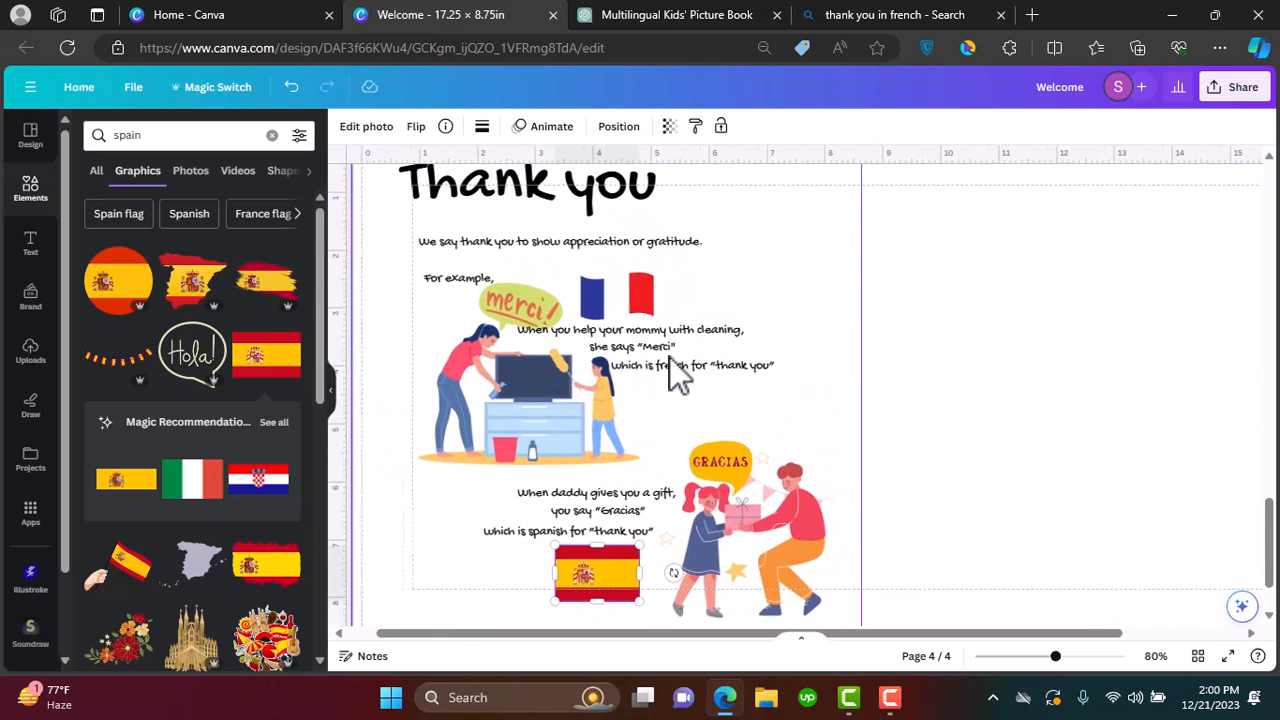
mouse_move(657, 338)
mouse_down()
mouse_move(668, 340)
mouse_move(663, 323)
mouse_up()
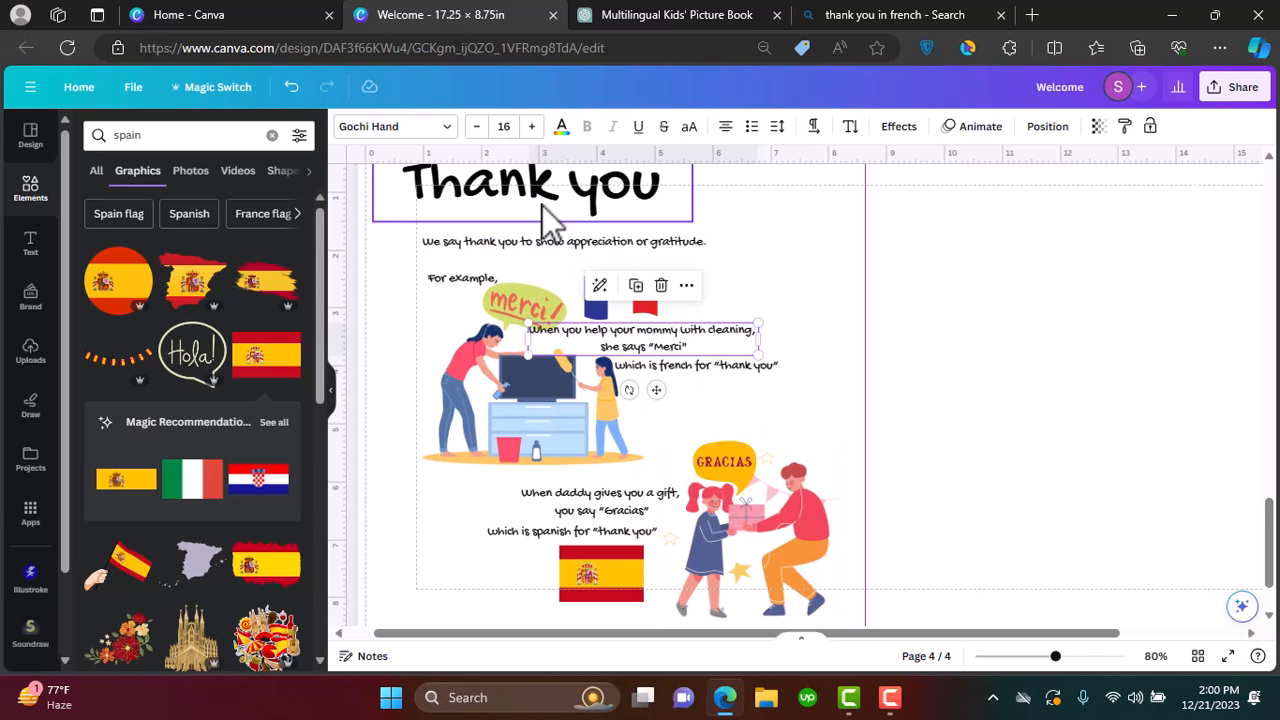
Consult the ChatGPT list of thank-you occasions, then return to Canva and search the graphics for "kindness"
scroll(540, 200, down, 3)
click(680, 15)
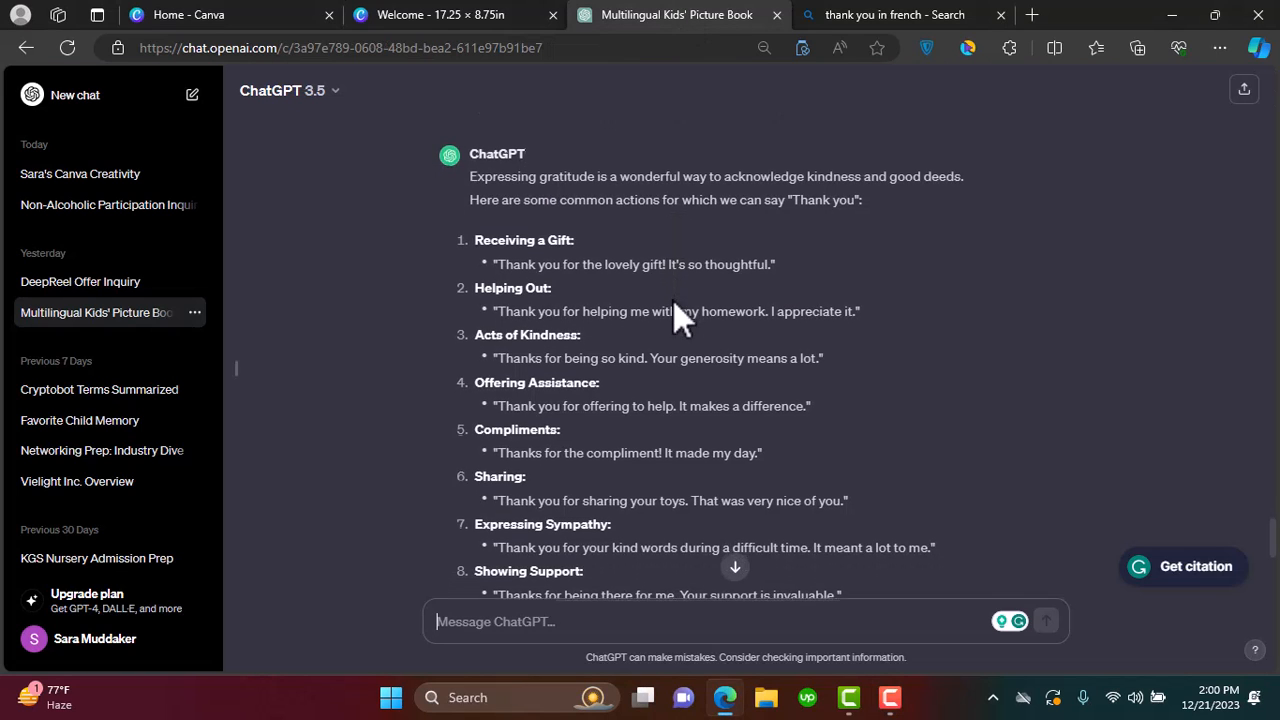
click(430, 15)
click(128, 136)
text(kindness)
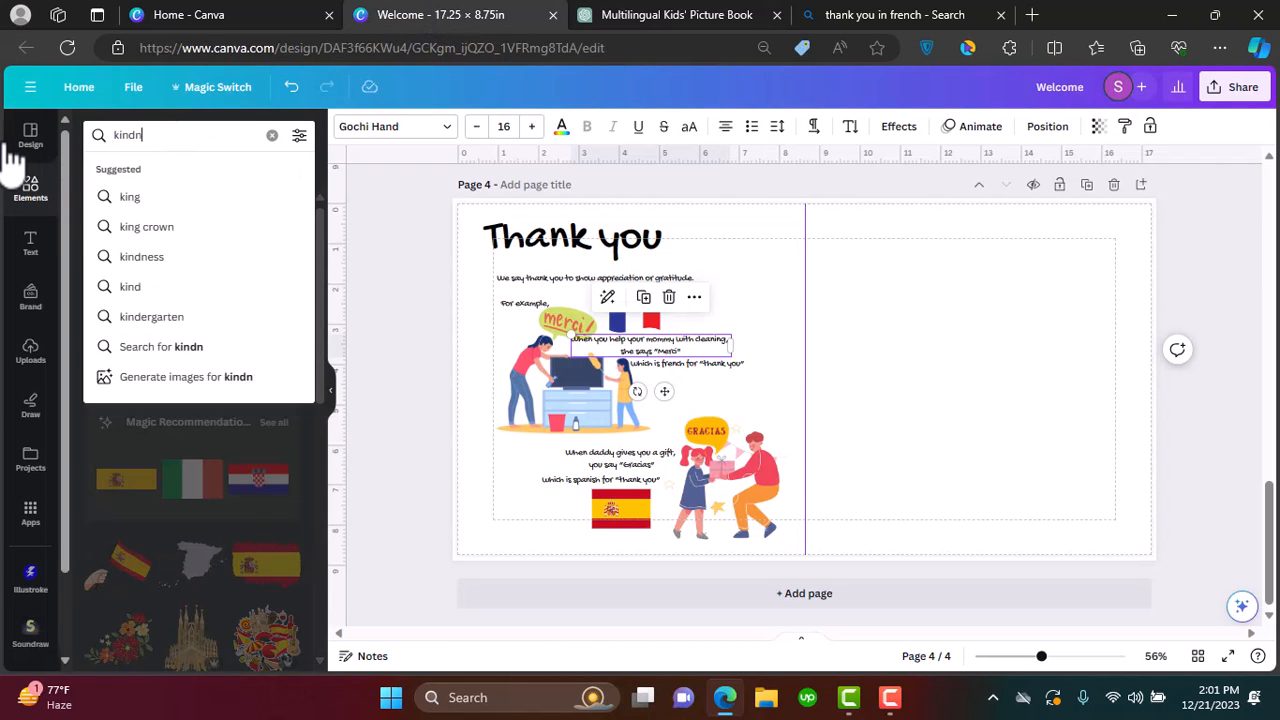
key(Return)
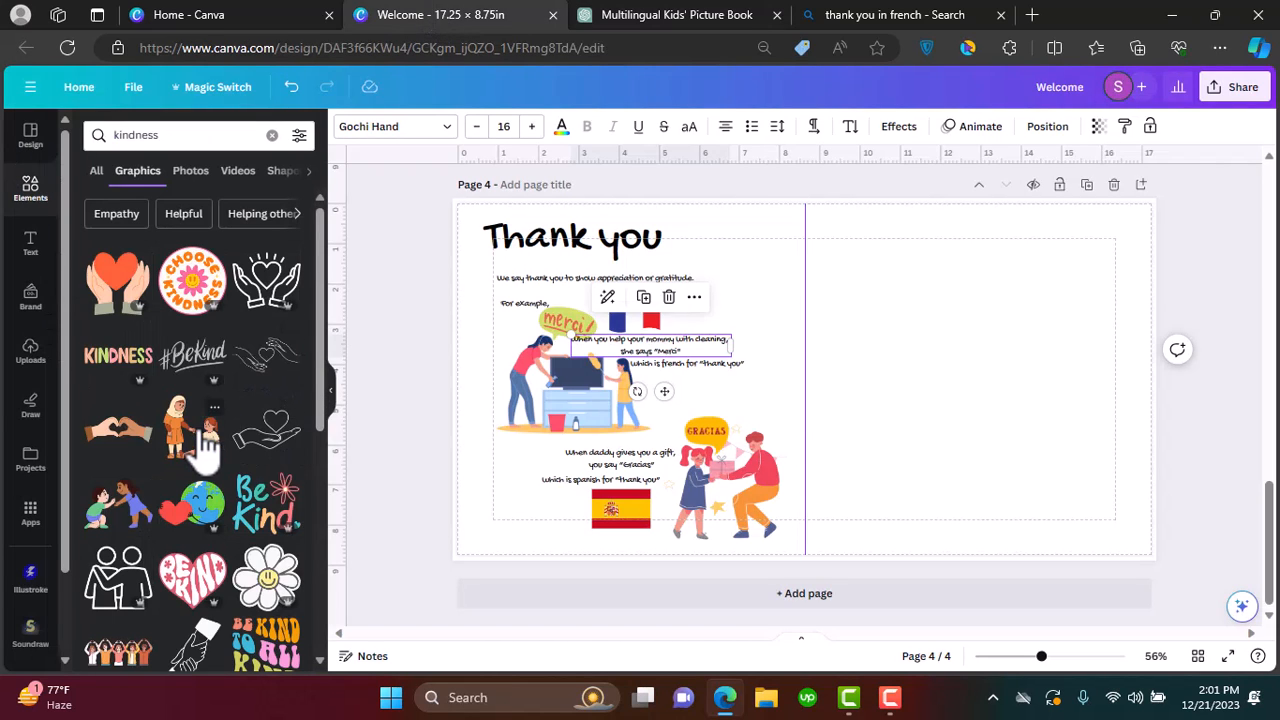
Add the graphic of a child helping a fallen friend, and shrink it into the upper outer corner of the blank page
scroll(205, 450, down, 3)
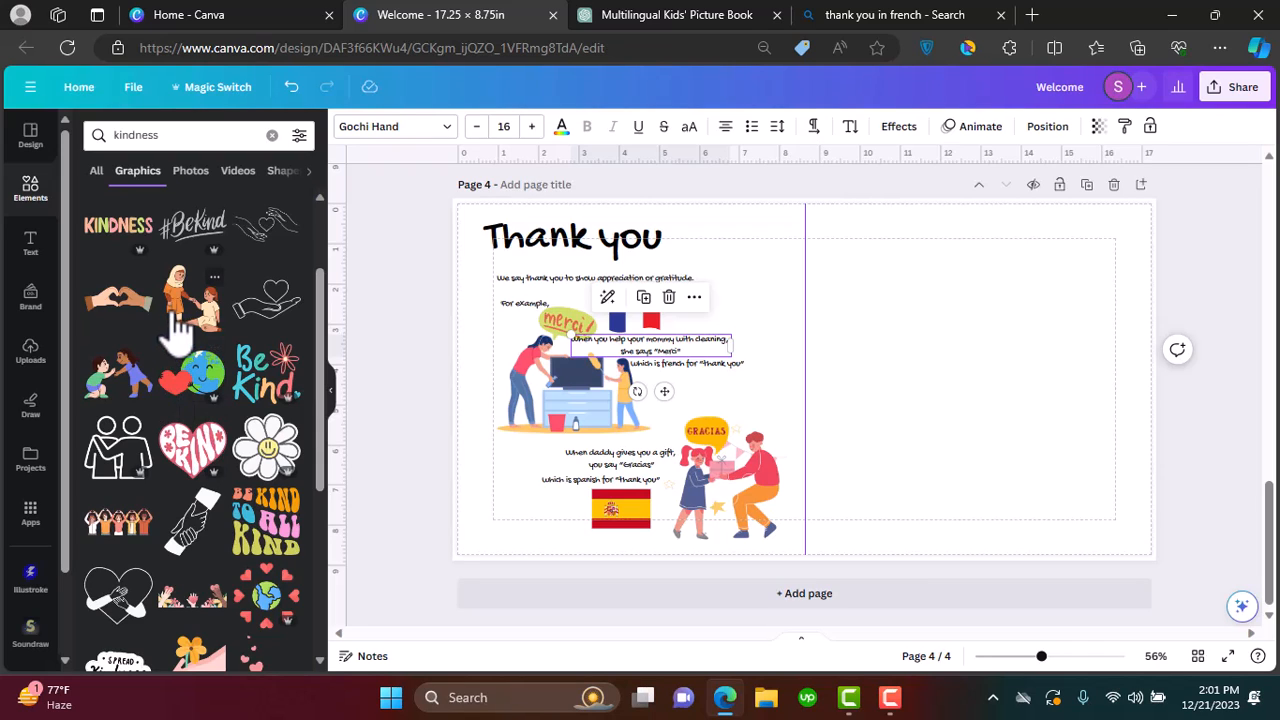
click(140, 353)
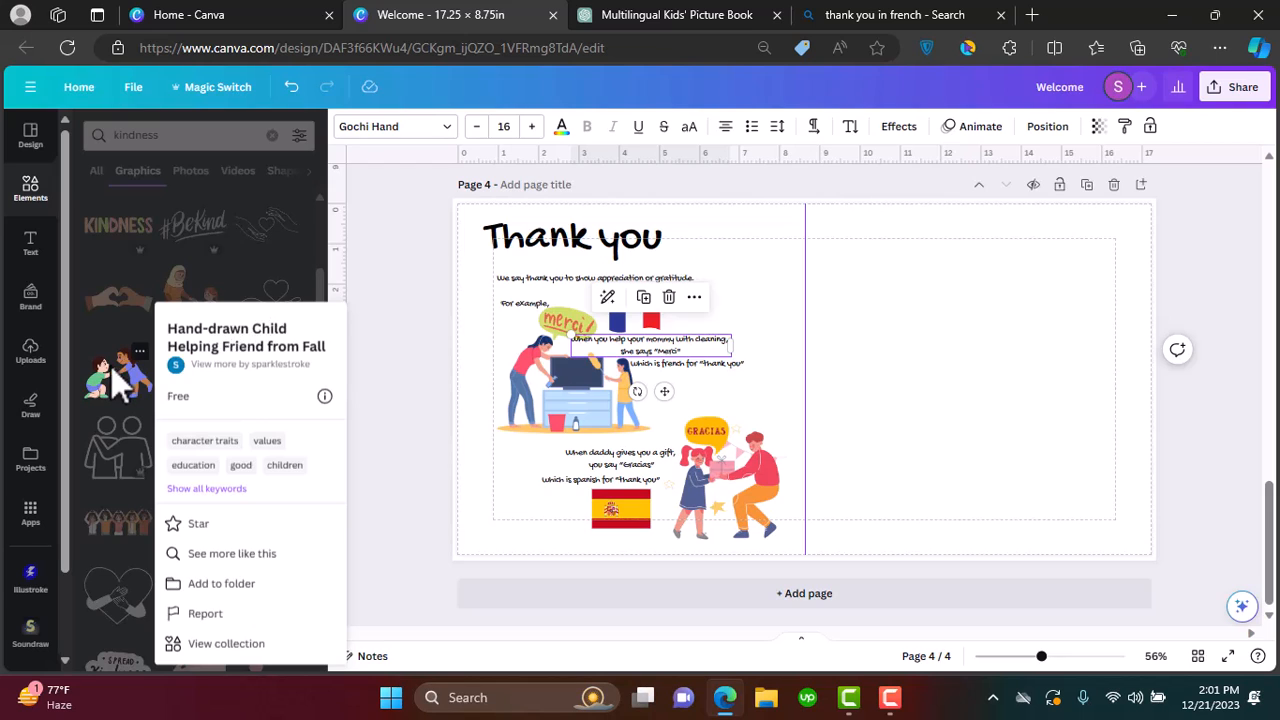
click(118, 380)
drag(775, 400, 870, 315)
drag(1008, 378, 951, 334)
drag(858, 291, 1014, 290)
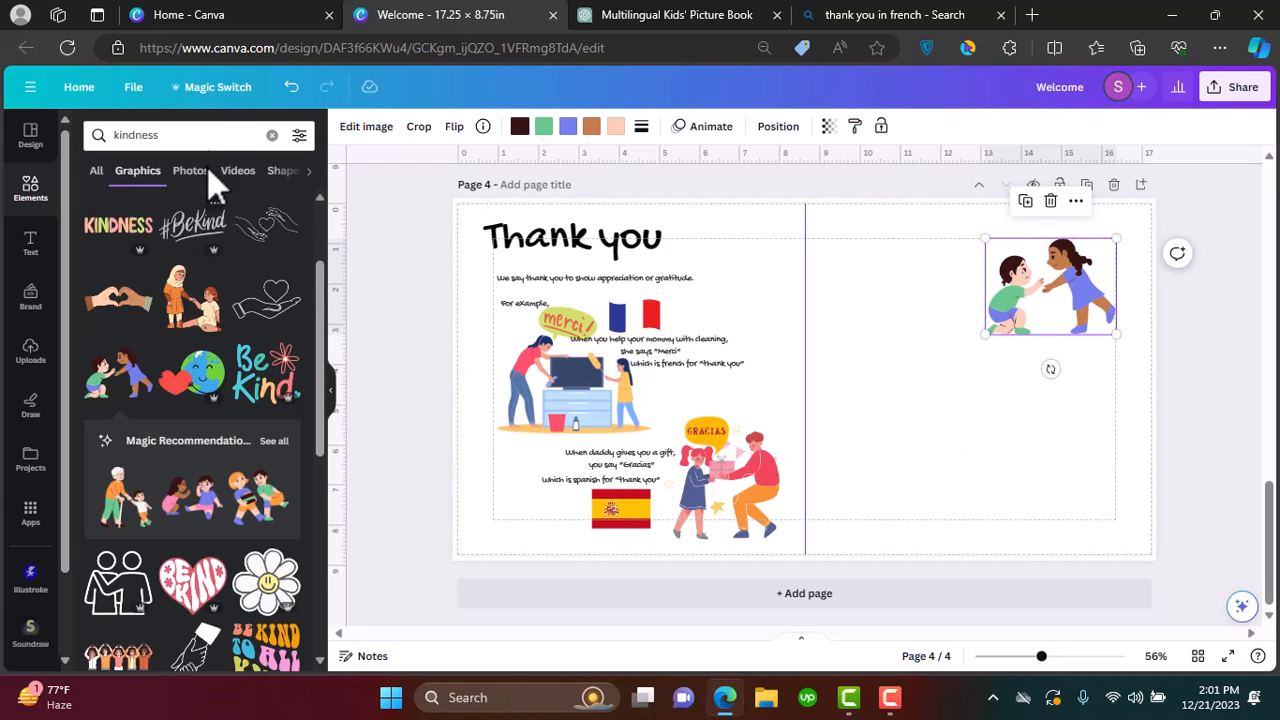
Switch to the Bing translator and translate "thank you" into Italian
click(217, 134)
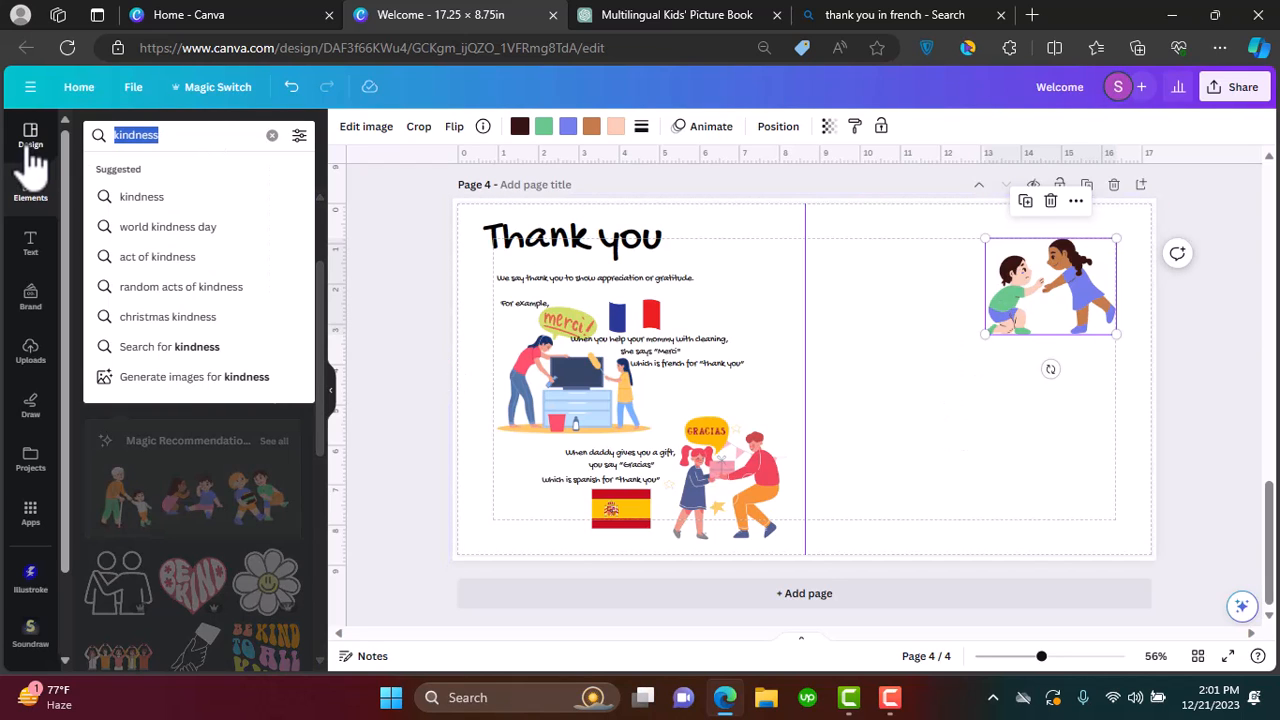
click(823, 14)
click(662, 236)
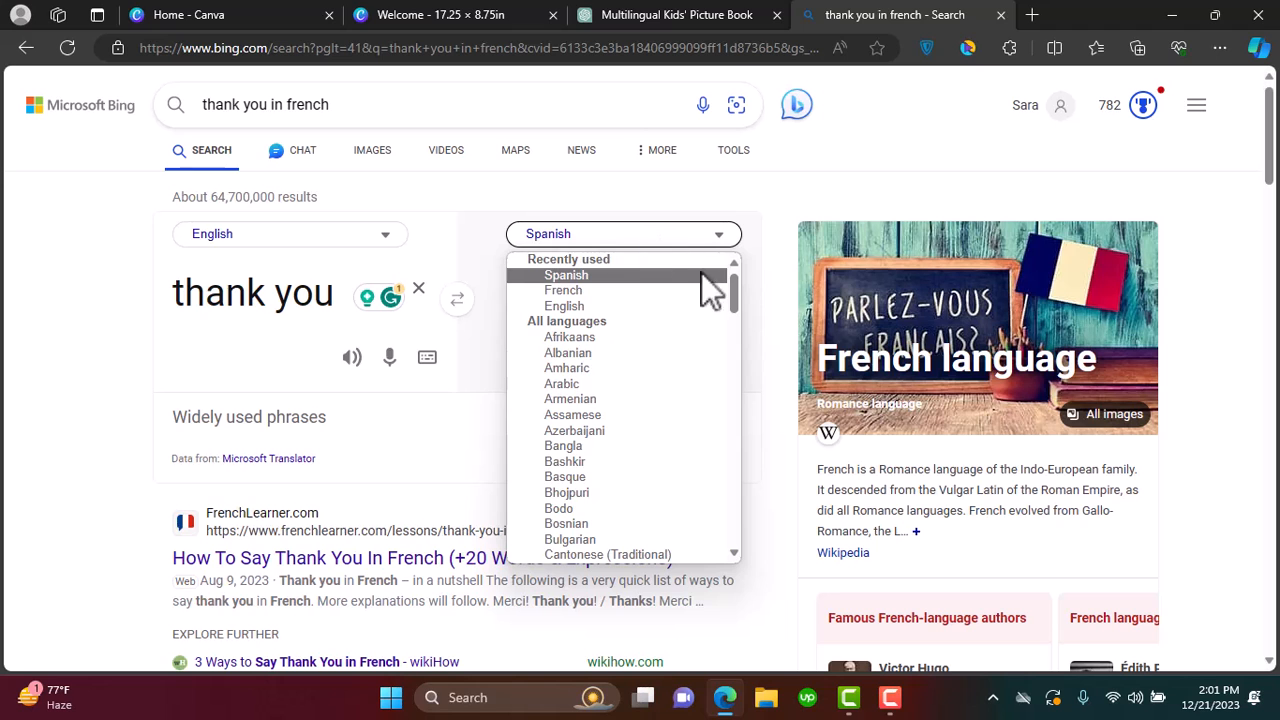
drag(731, 292, 581, 402)
click(581, 402)
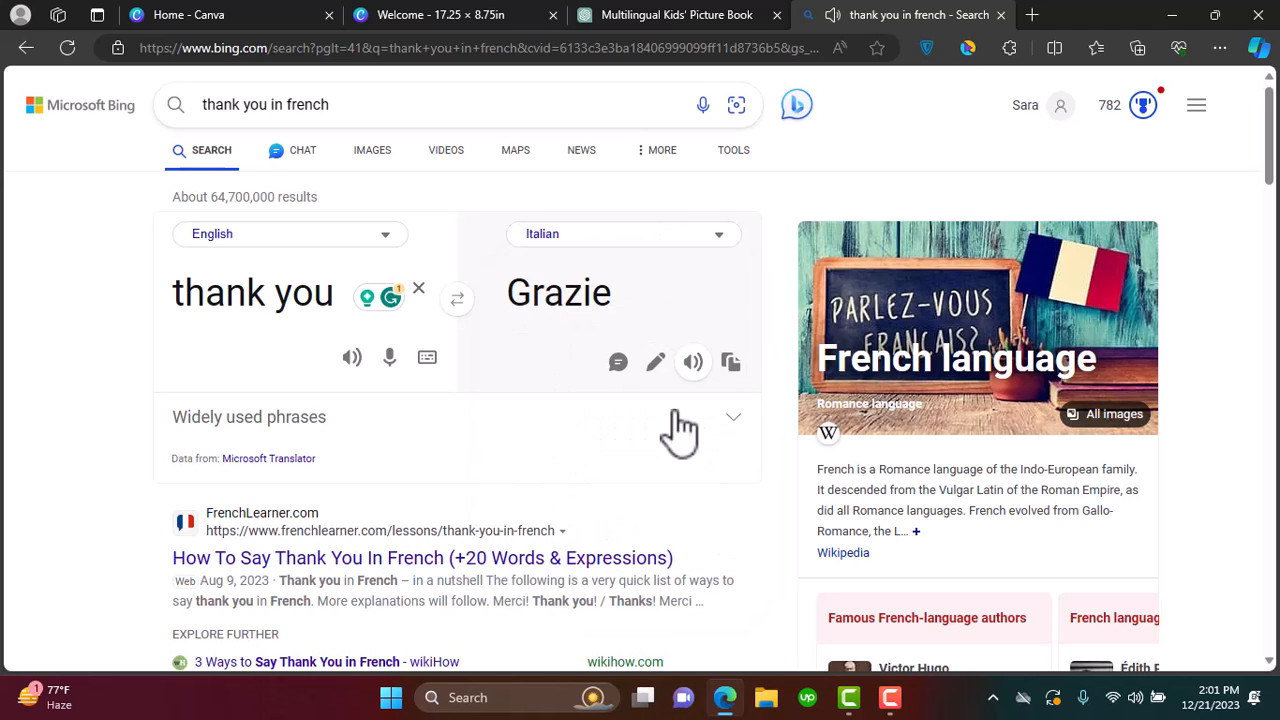
Back in Canva, copy the cleaning caption beside the helping children and rewrite it as "When you help your friend get up from a fall / They say “Grazie”"
click(443, 14)
scroll(706, 358, up, 3)
click(624, 346)
key(ctrl+c)
key(ctrl+v)
drag(640, 355, 1000, 238)
double_click(997, 240)
text(When you)
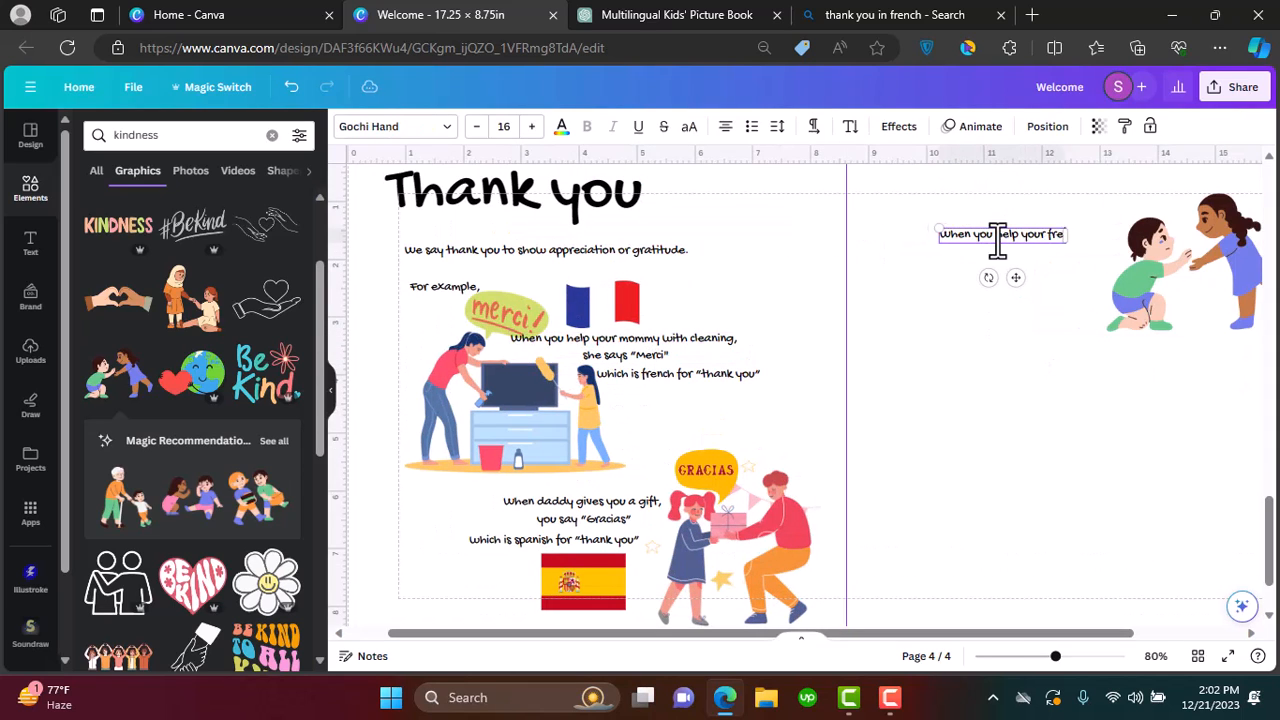
text( help your friend get up from a fall)
key(Return)
text(They say "Grazie")
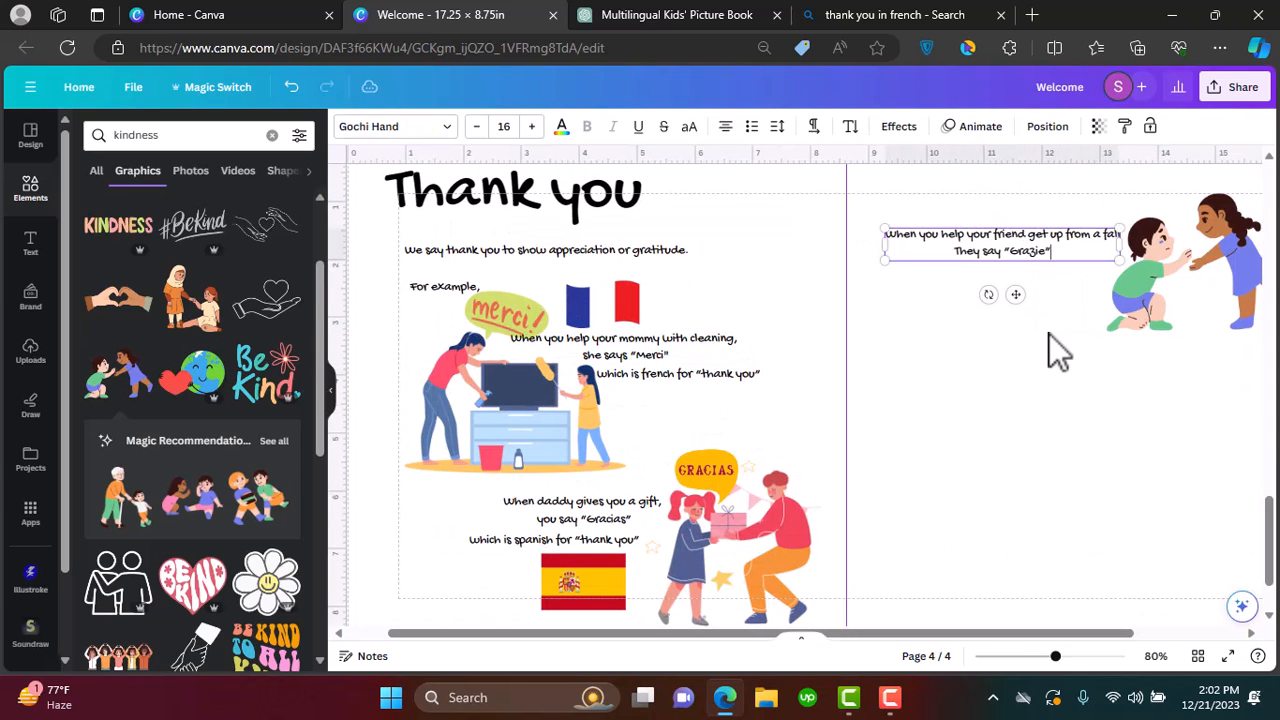
click(1049, 334)
Search the graphics for "grazie", and place the pink "grazie" speech bubble at a small size above the kneeling child
scroll(1040, 330, up, 2)
triple_click(180, 135)
text(grazie)
key(Return)
click(274, 251)
click(266, 428)
drag(1000, 390, 1175, 252)
drag(1161, 319, 1149, 315)
scroll(1134, 548, down, 1)
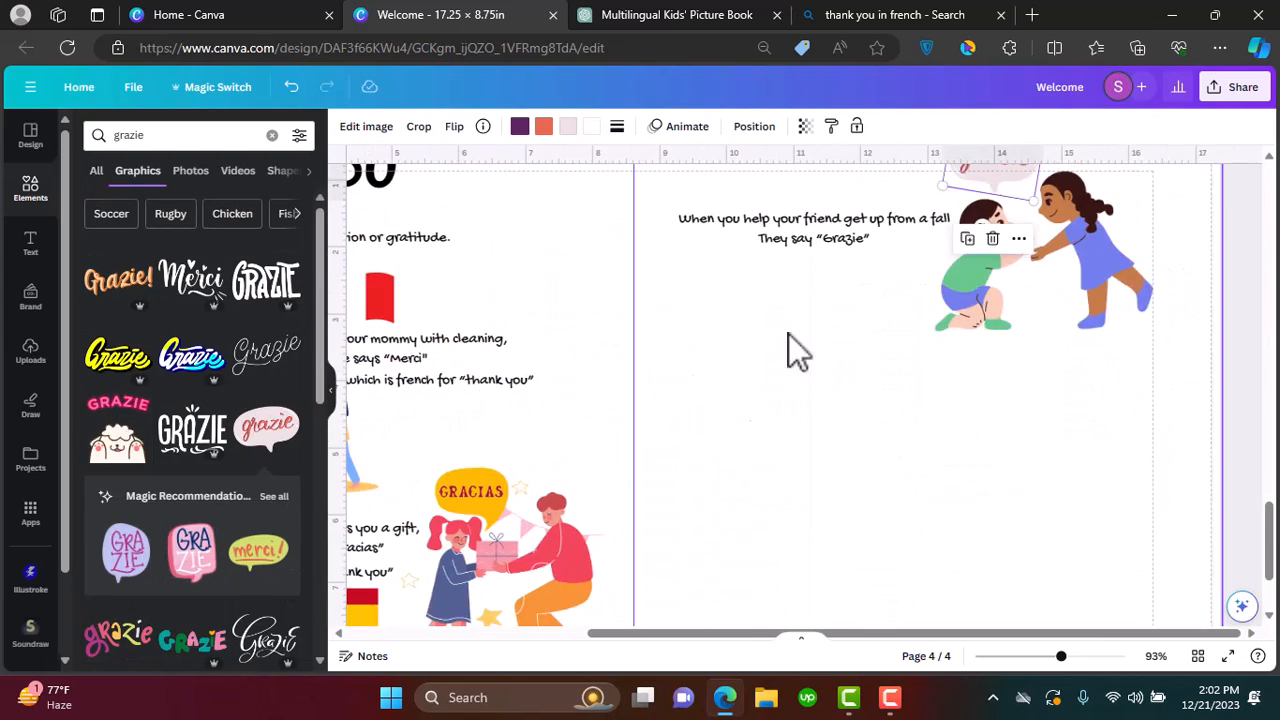
Copy the "which is french for" line below the "Grazie" caption and change it to "which is Italian for “thank you”"
scroll(1000, 450, left, 1)
click(560, 380)
click(553, 340)
drag(560, 390, 926, 265)
scroll(926, 265, up, 5)
double_click(926, 265)
text(Italian for “thank you”)
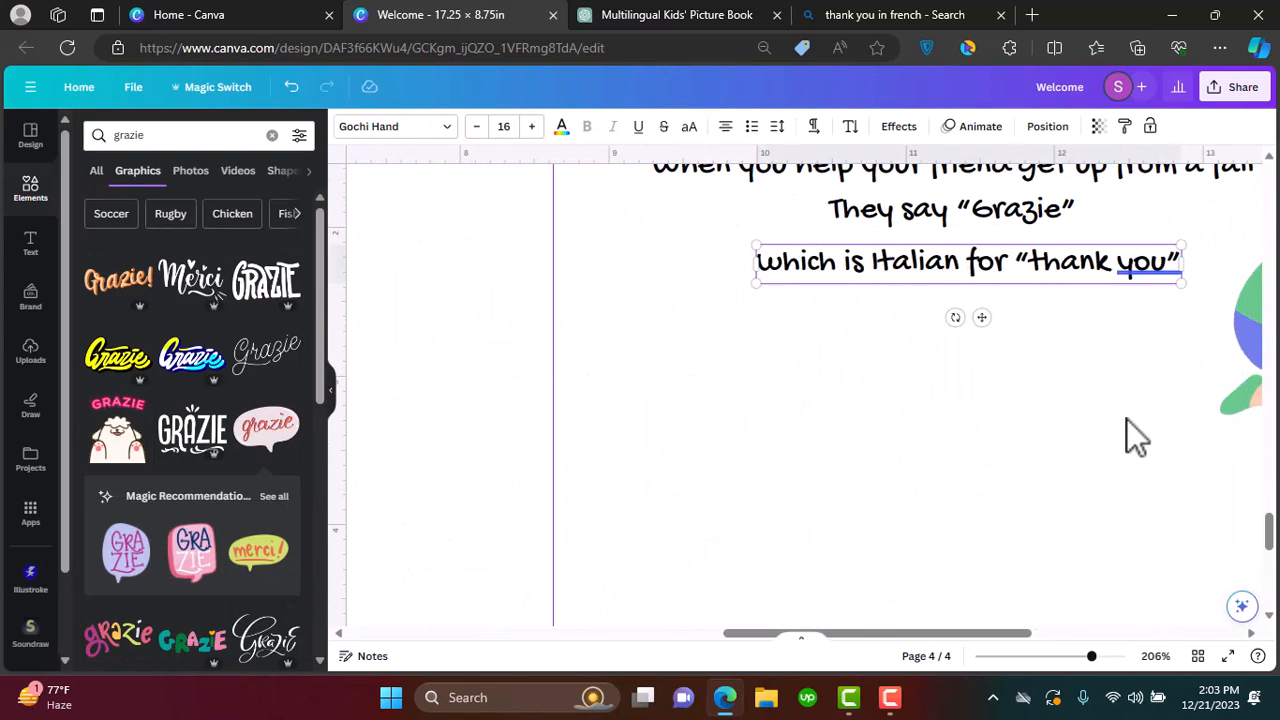
Search the graphics for "italy", and add the Italy map in flag colours around the "Grazie" caption
scroll(960, 266, down, 5)
triple_click(194, 134)
text(italy)
key(Return)
click(190, 280)
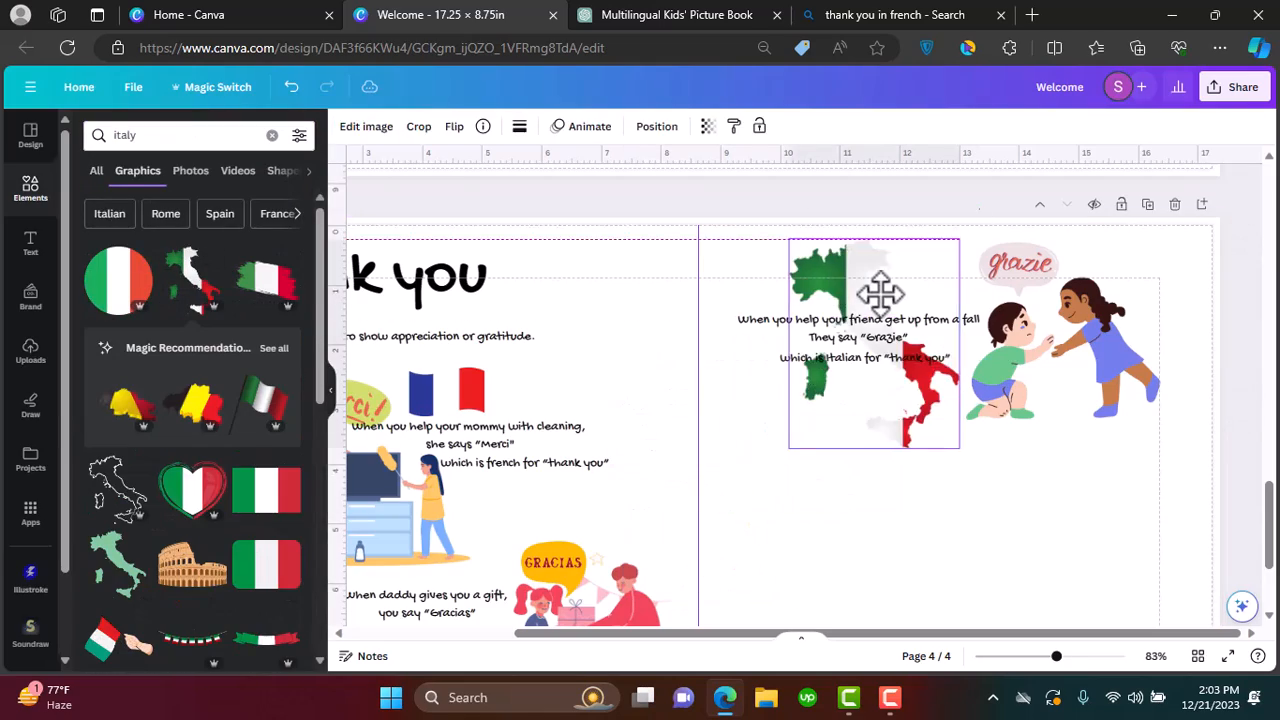
scroll(989, 503, down, 3)
scroll(989, 503, down, 1)
scroll(630, 365, up, 5)
scroll(630, 365, down, 5)
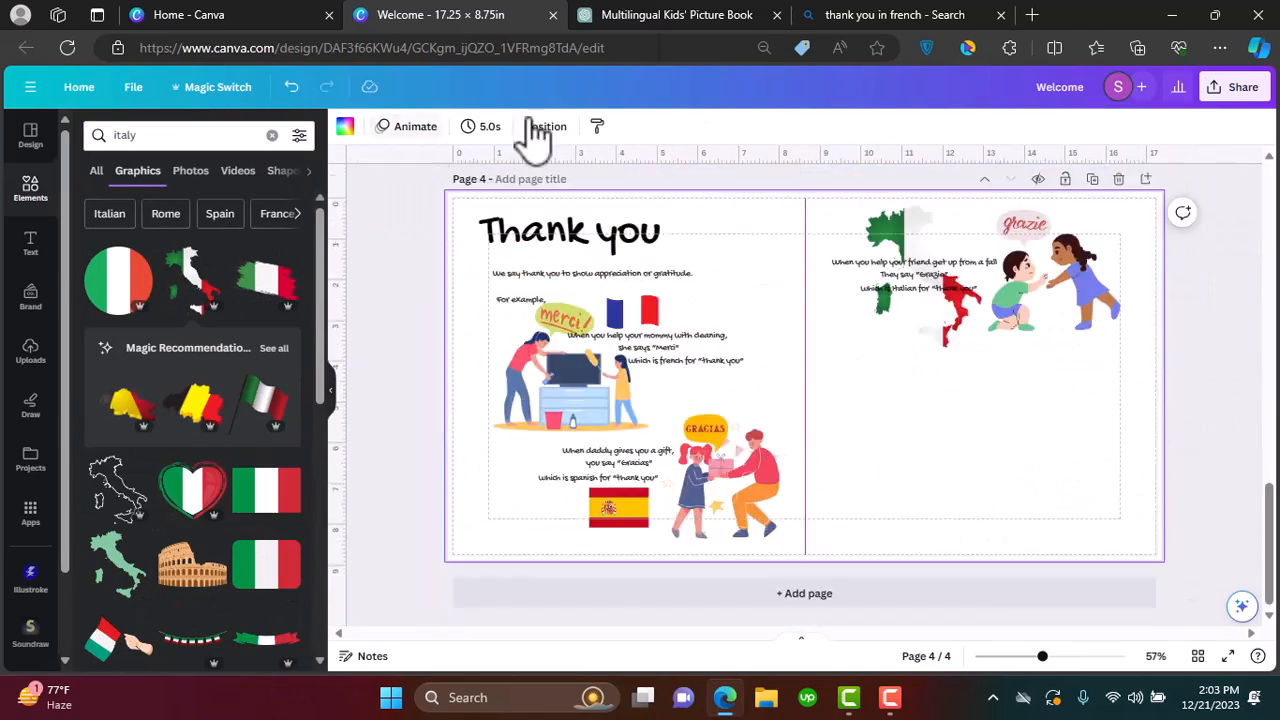
Search the graphics for "sharing", discard the teddy-bear girls, and place the cookie-sharing children low beside the centre fold
key(ctrl+Tab)
click(443, 27)
click(150, 350)
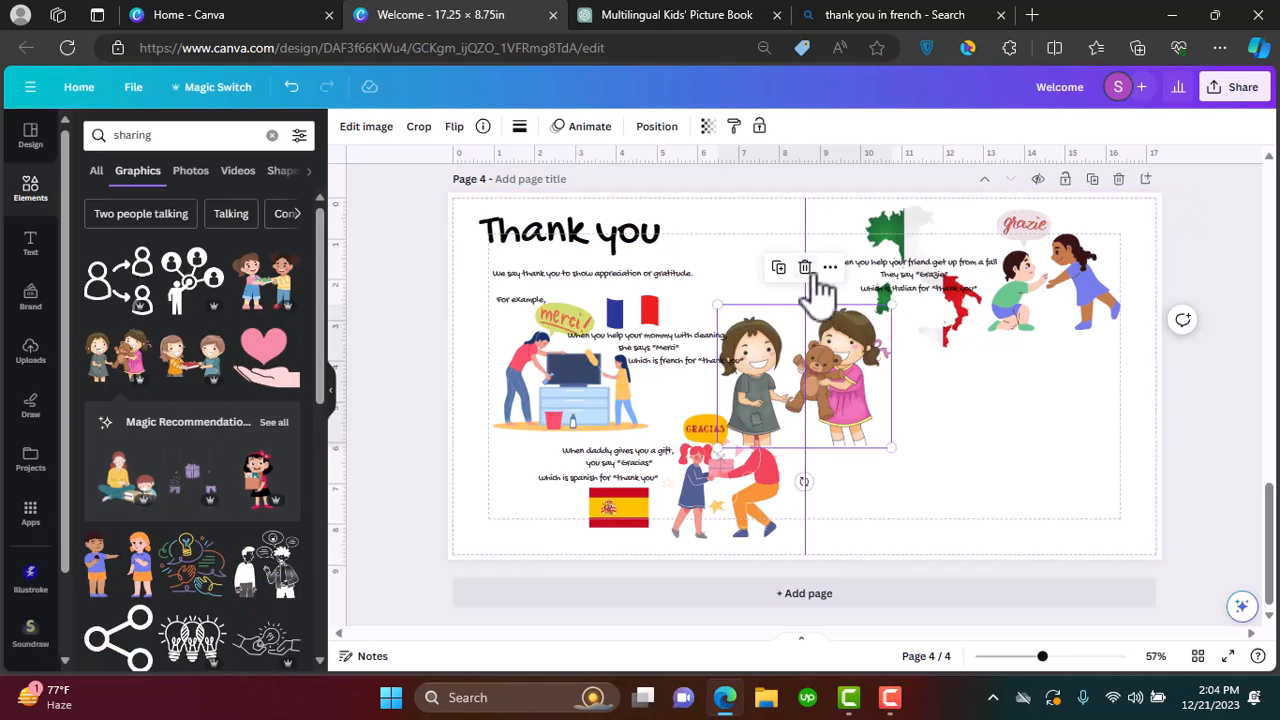
click(809, 271)
click(258, 310)
drag(943, 543, 886, 454)
drag(763, 390, 880, 495)
Copy the Italian caption lines beside the cookie-sharing children, and rewrite the first as "When you share your cookie with your friend, and they say"
scroll(887, 506, up, 5)
scroll(887, 506, down, 5)
click(908, 277)
drag(920, 274, 1011, 454)
scroll(1011, 454, up, 5)
double_click(1082, 466)
text(When you share your cookie with your friend, and they say)
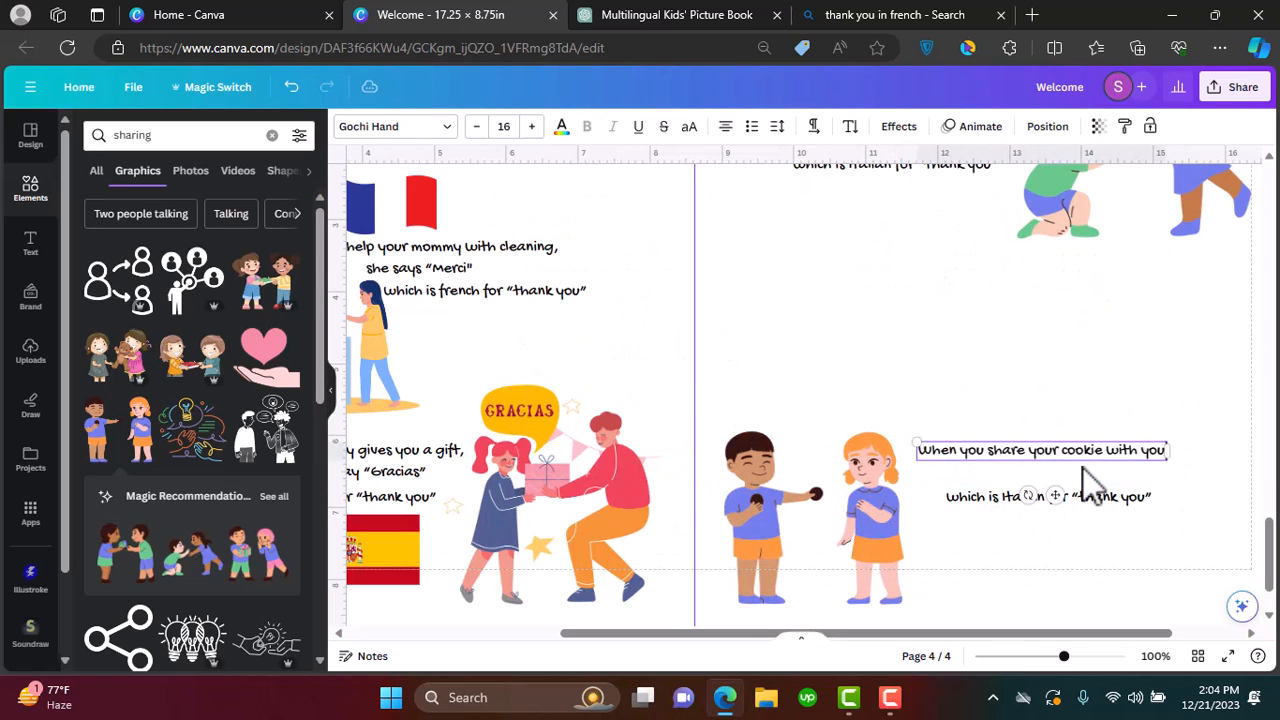
Switch to the Bing translator, translate "thank you" into Chinese Simplified, and copy the characters "谢谢"
click(825, 15)
click(586, 340)
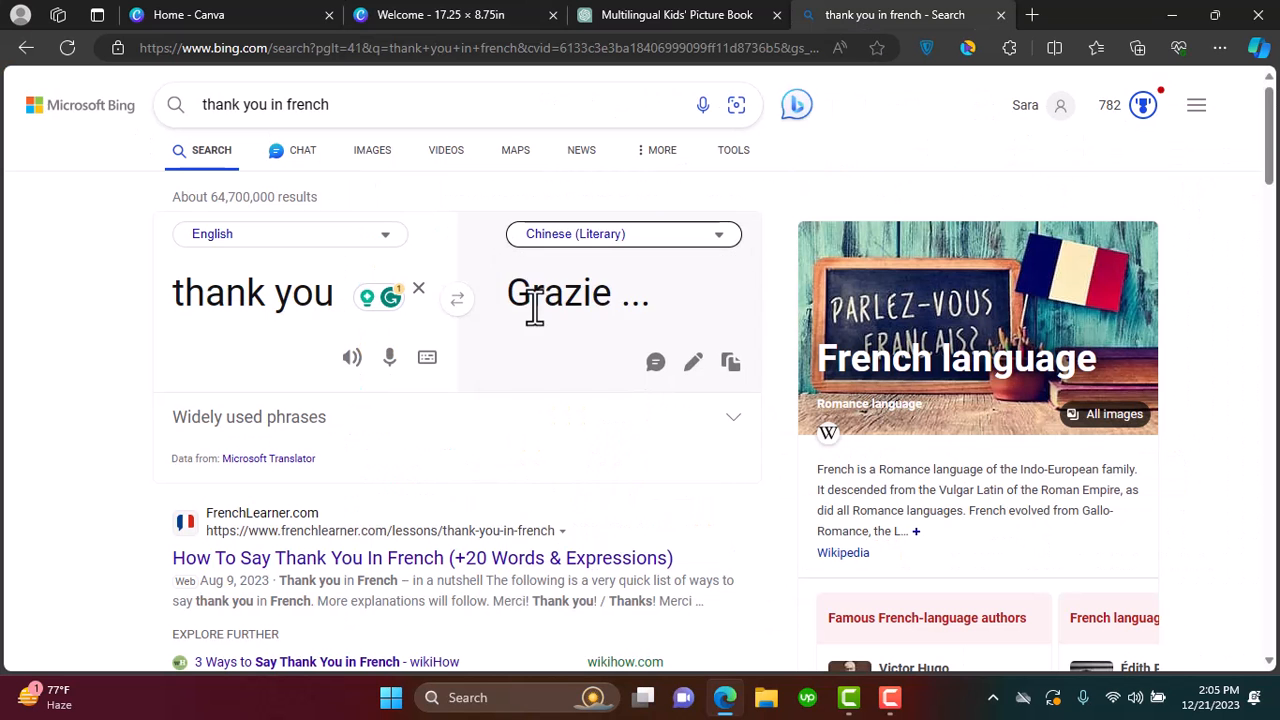
click(623, 233)
click(689, 396)
drag(508, 290, 582, 303)
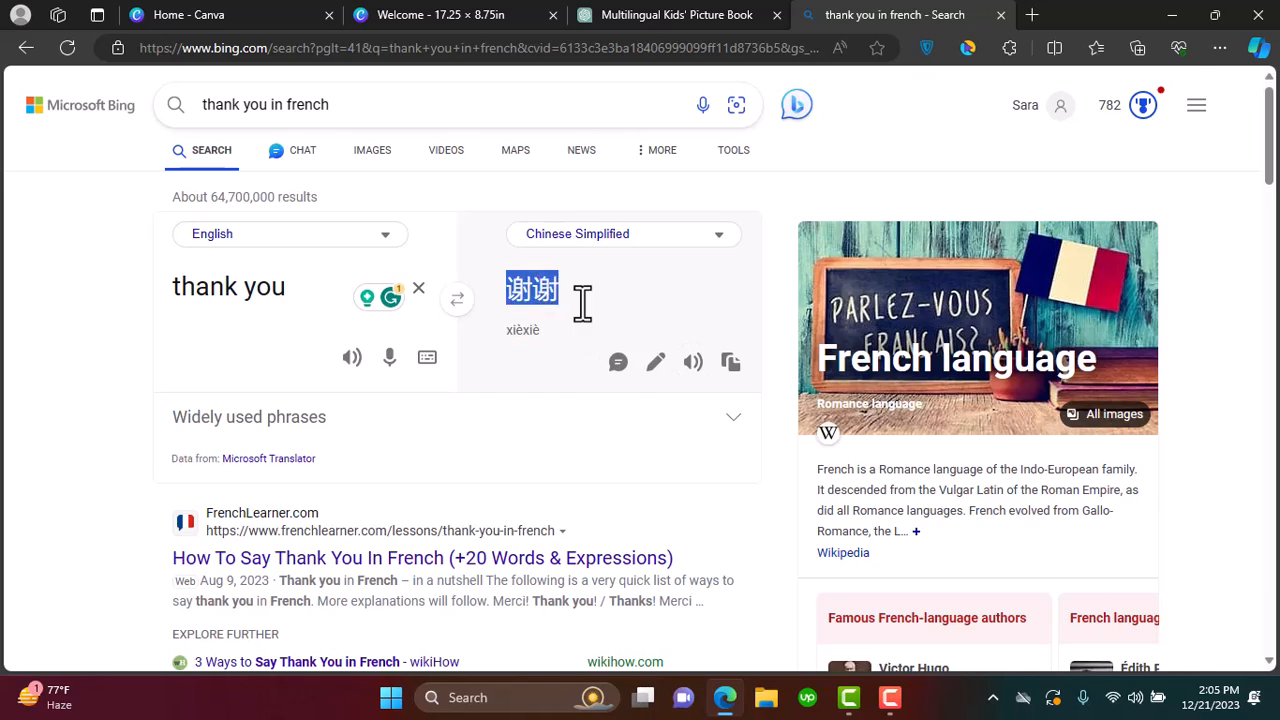
key(ctrl+c)
Insert “谢谢” in quotation marks at the end of the cookie caption in Canva, and reposition the caption
click(445, 15)
text(")
key(ctrl+v)
text(")
scroll(1137, 517, down, 1)
drag(1046, 442, 1064, 406)
Copy the pronunciation "xièxiè" from the Bing translator and paste it below the characters in the cookie caption
click(895, 15)
drag(540, 331, 509, 333)
key(ctrl+c)
click(445, 15)
double_click(1070, 409)
key(ctrl+v)
Change the copied language line to "which is Chinese for “thank you”", and adjust the layout around the cookie-sharing children
scroll(1126, 428, up, 5)
drag(985, 378, 1034, 370)
drag(880, 484, 843, 415)
double_click(797, 414)
text(Chinese)
drag(747, 414, 873, 402)
scroll(951, 501, down, 5)
drag(787, 454, 801, 461)
click(1020, 430)
Search the graphics for "china", add the red pagoda, and place it enlarged behind the cookie-sharing children
scroll(1030, 440, down, 5)
click(272, 135)
text(china)
key(Return)
click(266, 280)
drag(821, 401, 843, 421)
drag(1025, 555, 763, 298)
drag(616, 257, 742, 486)
drag(889, 345, 933, 271)
mouse_move(900, 340)
click(1110, 430)
drag(826, 345, 839, 315)
Move the cookie caption, its pronunciation and the Chinese language line to the outer side of the pagoda
click(965, 416)
drag(900, 408, 1040, 370)
drag(1157, 351, 1105, 351)
drag(1025, 425, 1051, 403)
drag(993, 443, 1086, 440)
scroll(1086, 440, down, 3)
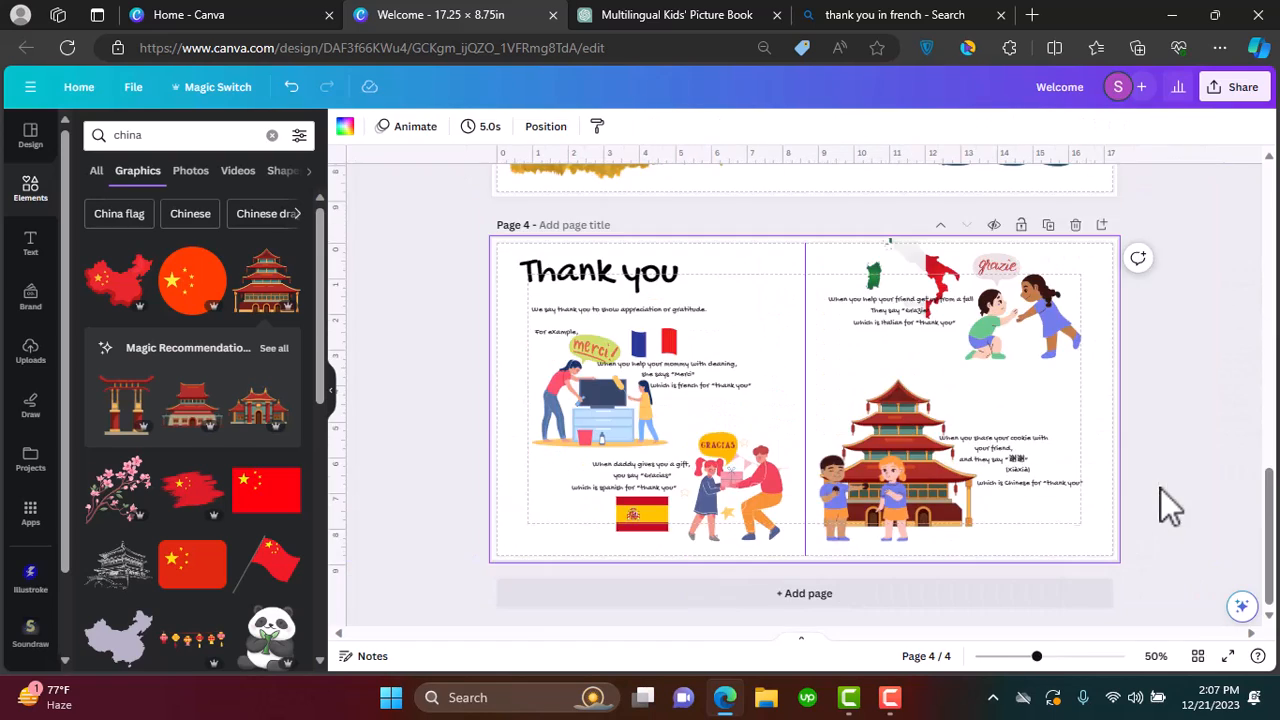
Review the earlier "Hello" spreads, and try a graphic from a search for "sky" on the "Thank you" spread
click(955, 355)
scroll(1000, 560, up, 8)
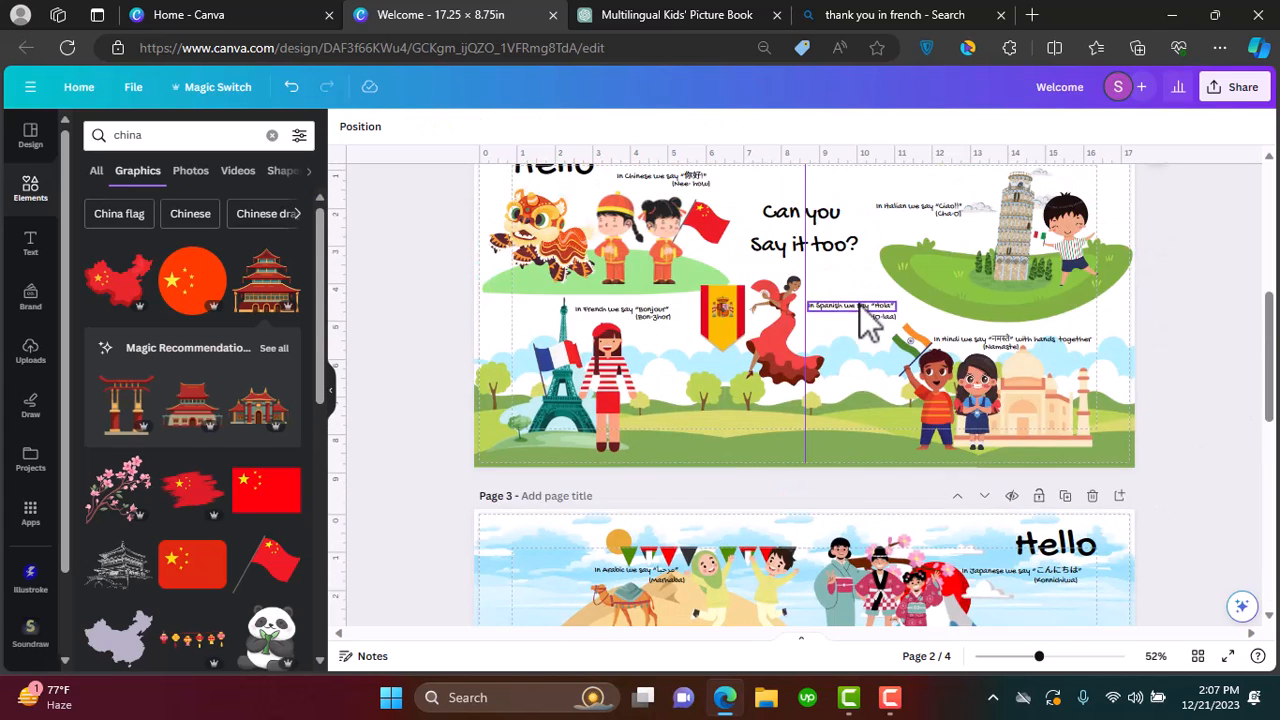
scroll(857, 309, down, 9)
click(272, 135)
text(sky)
key(Return)
scroll(185, 435, down, 3)
click(185, 435)
click(272, 135)
key(ctrl+z)
Search the graphics for "grass", add the green bushes, send them behind the helping children, and shrink them to the pair's width
click(171, 134)
text(grass)
key(Return)
scroll(235, 490, down, 3)
drag(224, 552, 971, 320)
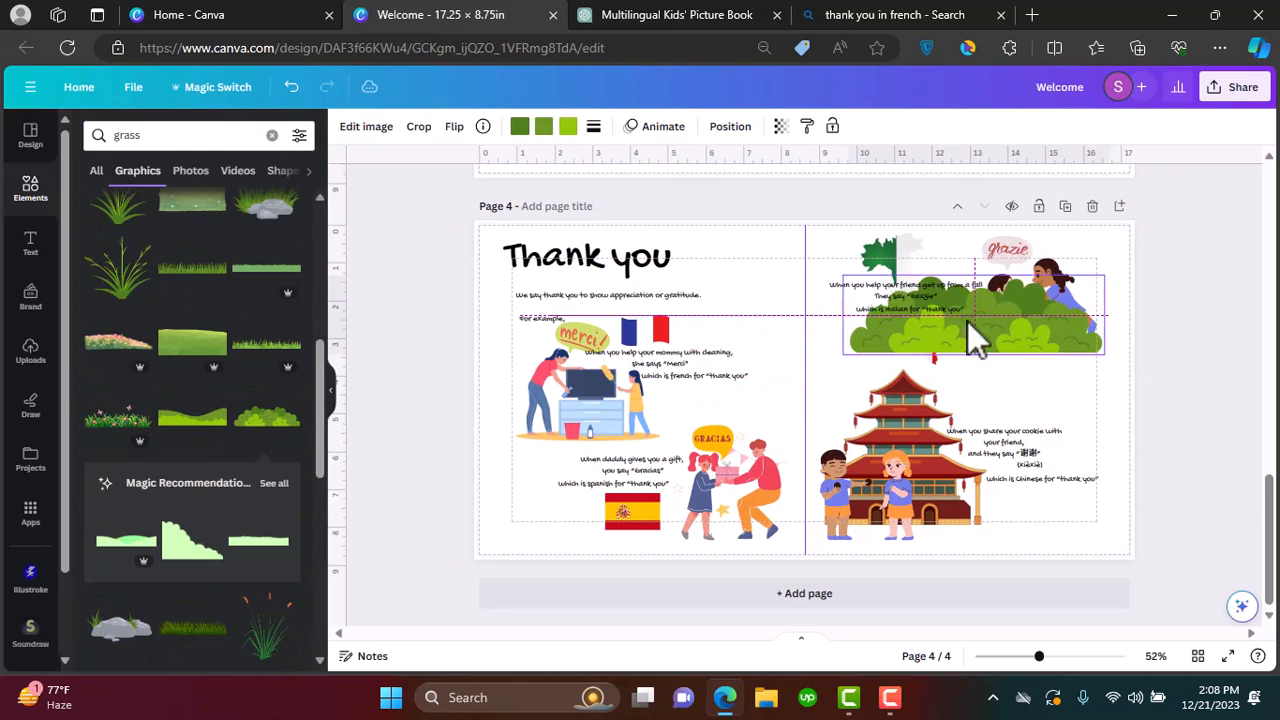
right_click(971, 320)
key(ctrl+[)
drag(1094, 366, 1097, 315)
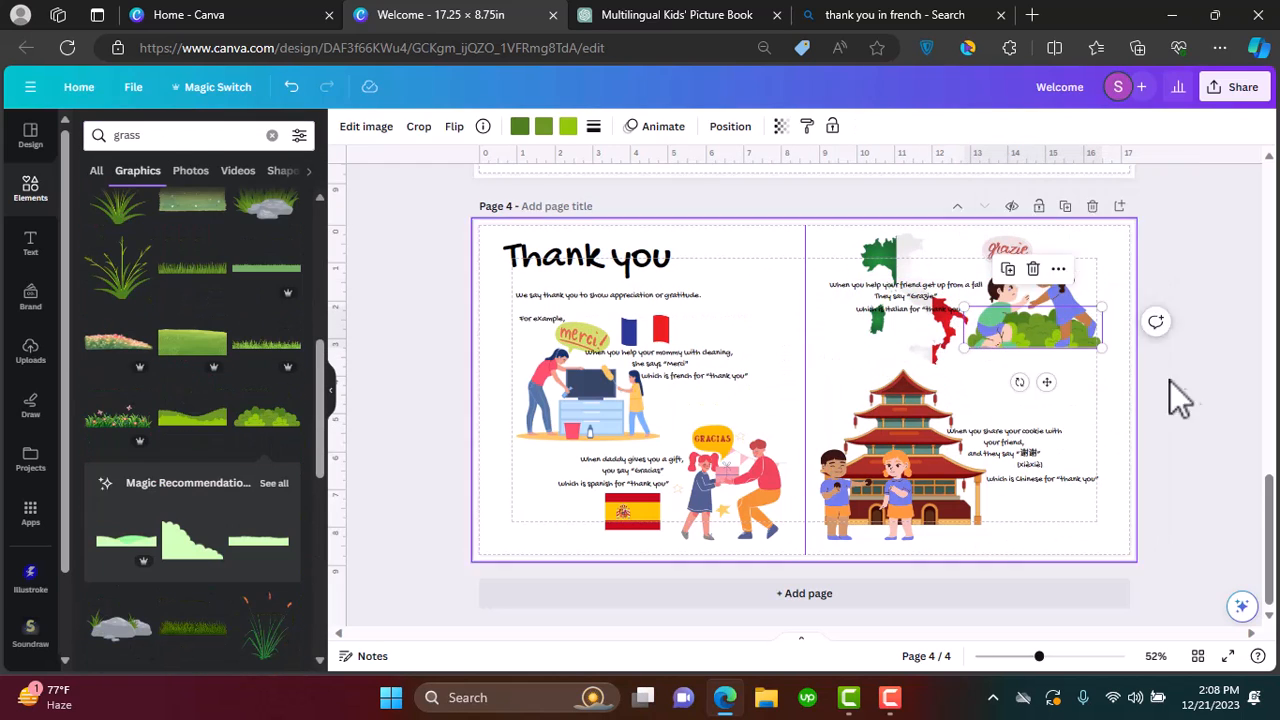
Search the graphics for "landscape", and place the scene with trees and mountains behind the pagoda, across the page's lower part
key(Escape)
click(272, 135)
text(landscape)
key(Return)
scroll(191, 428, down, 5)
click(257, 286)
drag(704, 480, 960, 592)
drag(960, 440, 763, 300)
right_click(981, 325)
click(860, 430)
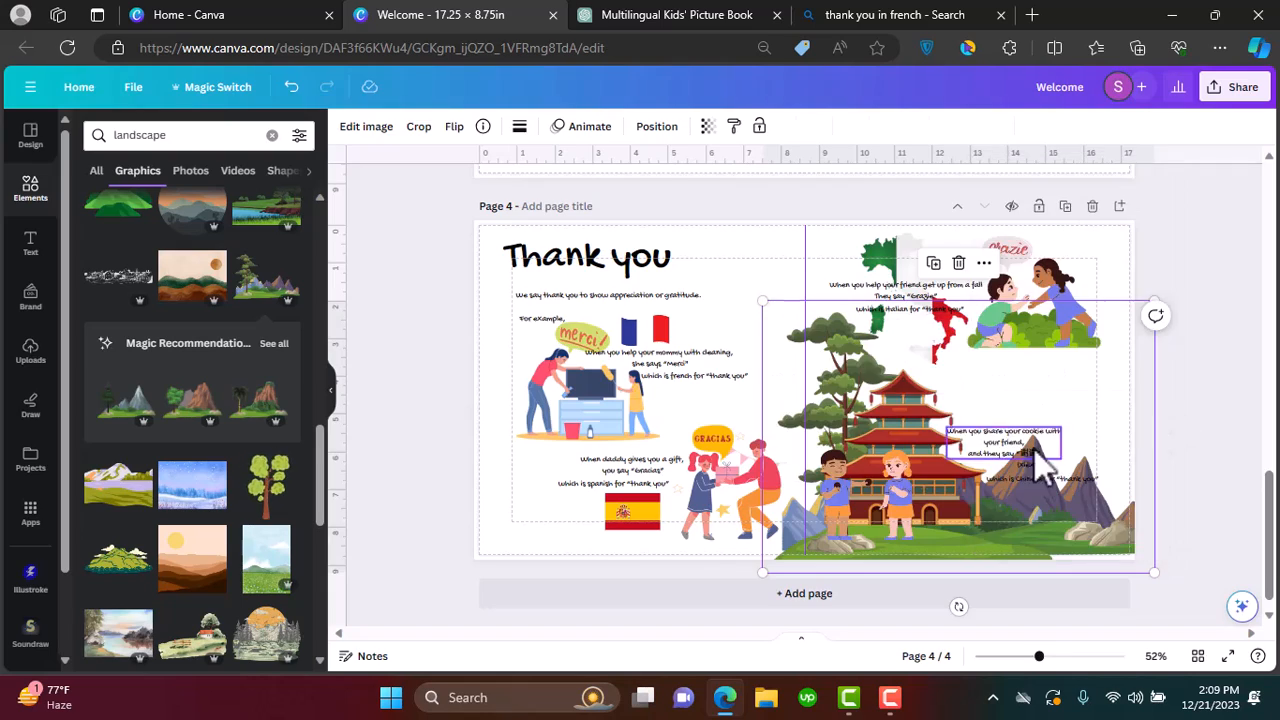
Rearrange the Chinese captions around the mountain peaks, narrowing the "which is Chinese for “thank you”" line so it wraps onto two lines
scroll(1010, 541, up, 5)
drag(1010, 541, 1072, 280)
drag(1153, 381, 1137, 318)
drag(1145, 402, 1083, 328)
drag(1241, 342, 1150, 342)
scroll(1226, 300, right, 2)
drag(1071, 357, 1109, 406)
ctrl+scroll(1108, 406, down, 3)
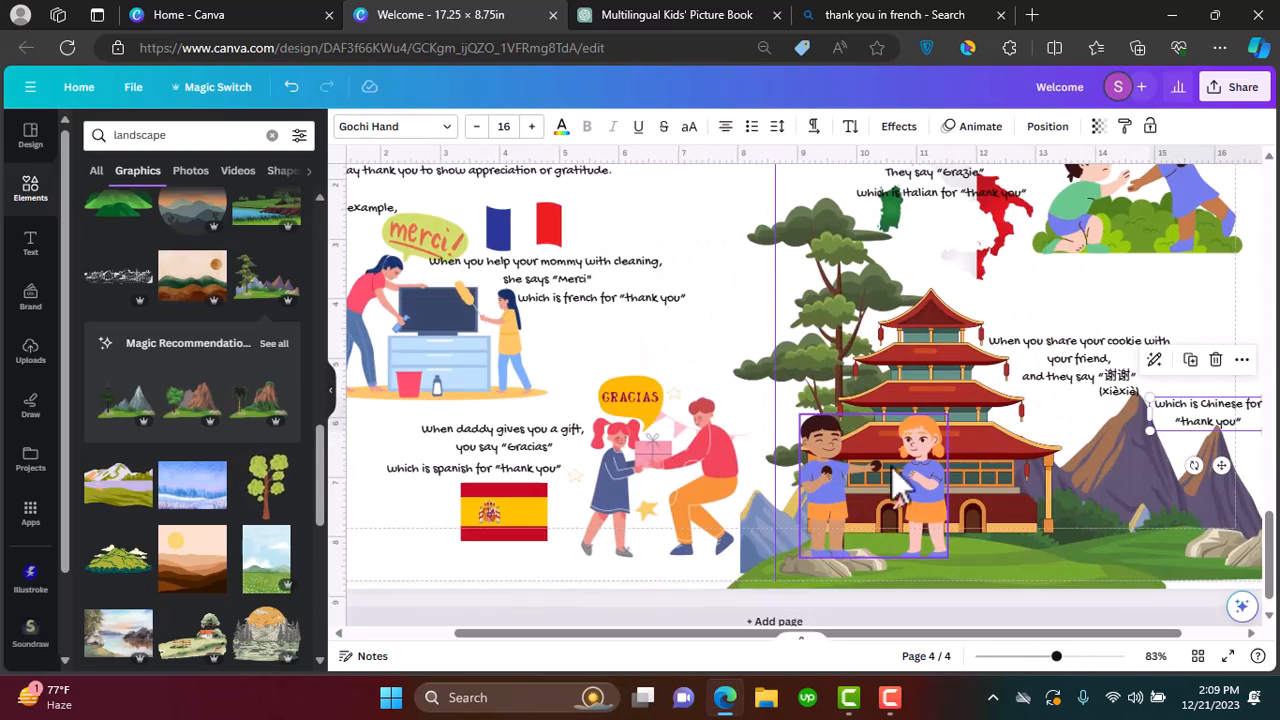
Look through the shapes, search the graphics for "speech bubble", and add the white bubble with the hatched black outline to the spread
click(30, 187)
click(198, 432)
click(300, 268)
click(286, 322)
scroll(191, 455, down, 5)
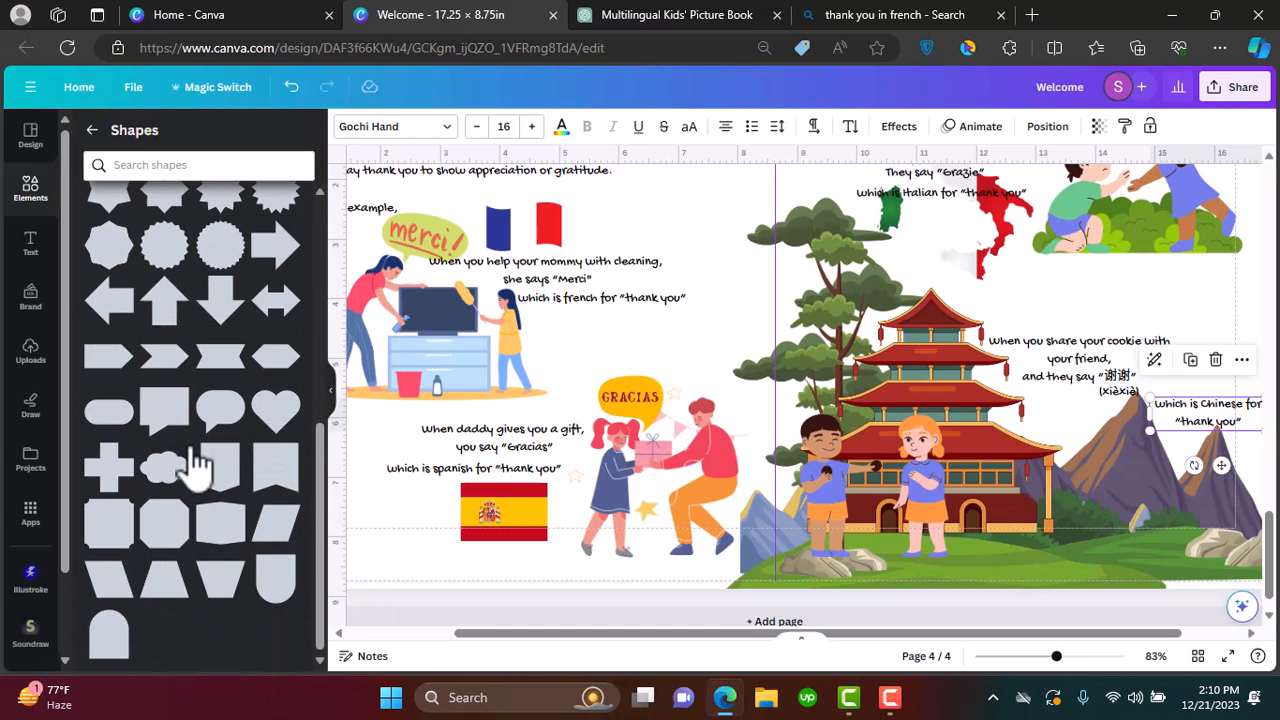
click(200, 165)
text(speech)
click(143, 194)
click(118, 500)
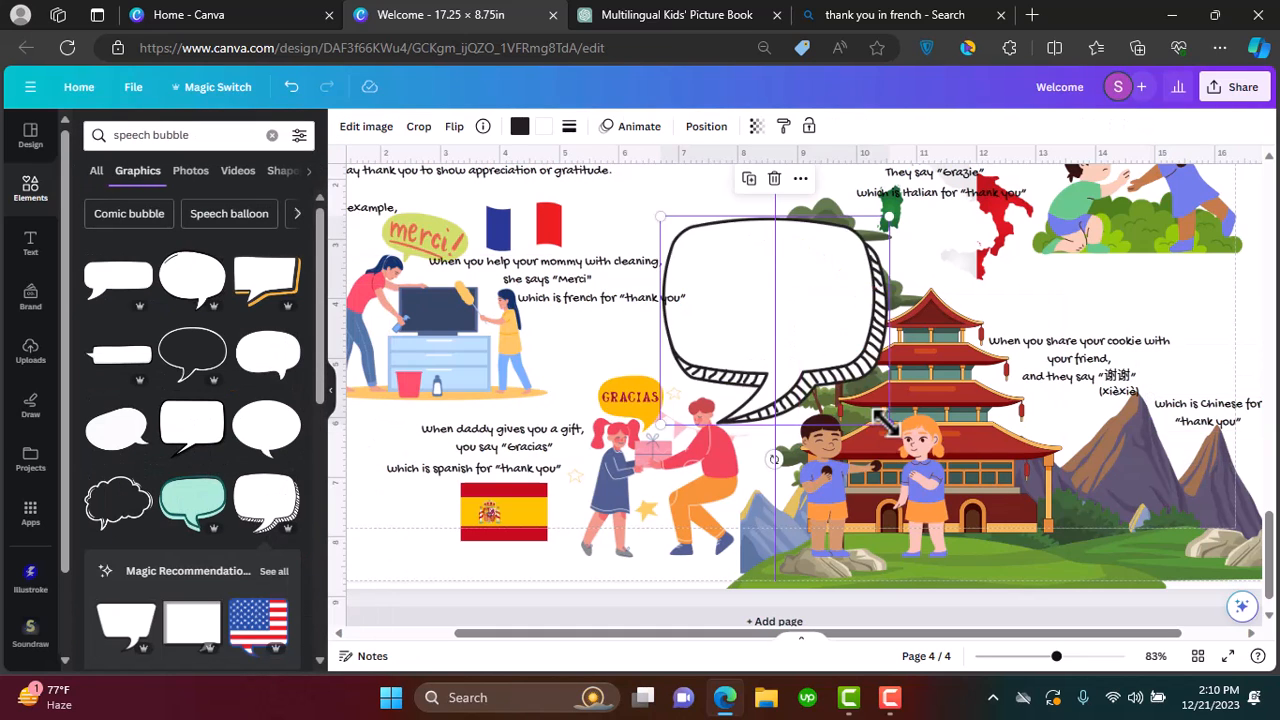
Flip the speech bubble horizontally, shrink it, and place it just above the girl in front of the pagoda
click(510, 166)
drag(908, 378, 883, 391)
ctrl+scroll(876, 406, up, 5)
Add the text "Xiexie" inside the speech bubble and give it a handwritten font
click(30, 243)
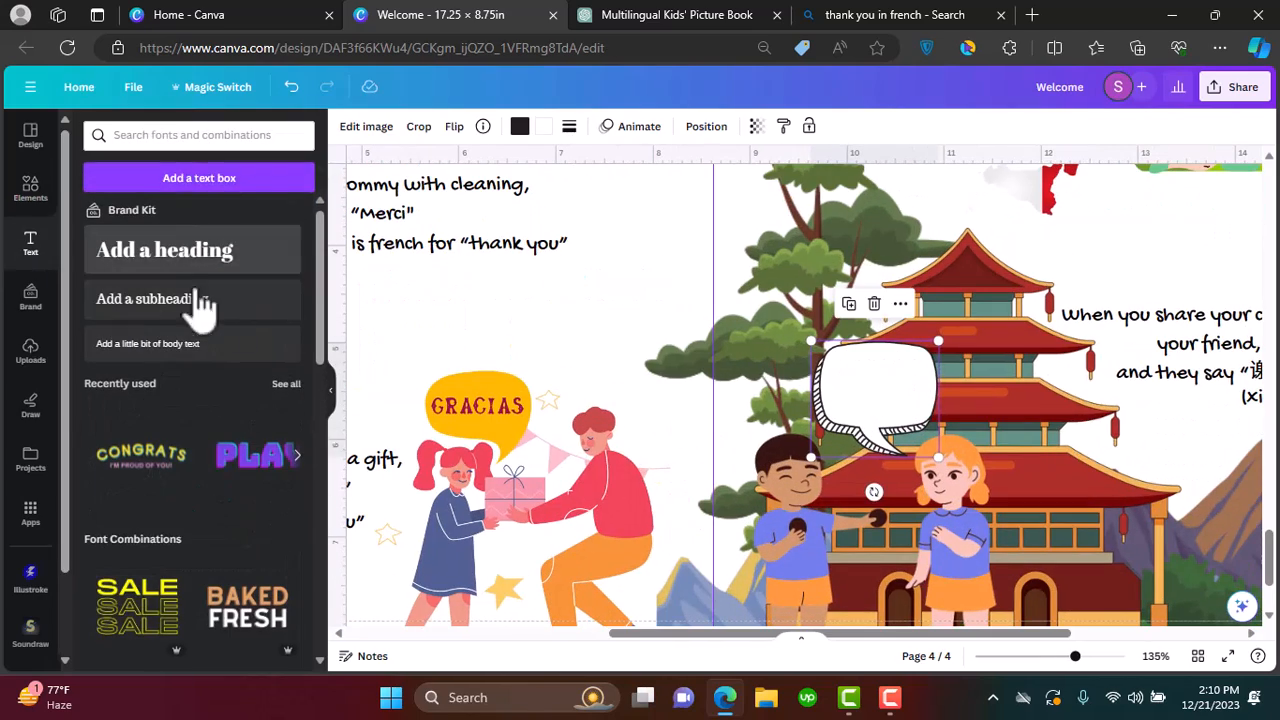
click(199, 178)
drag(885, 539, 891, 443)
text(XieXie)
key(ctrl+a)
click(395, 126)
click(150, 303)
click(130, 464)
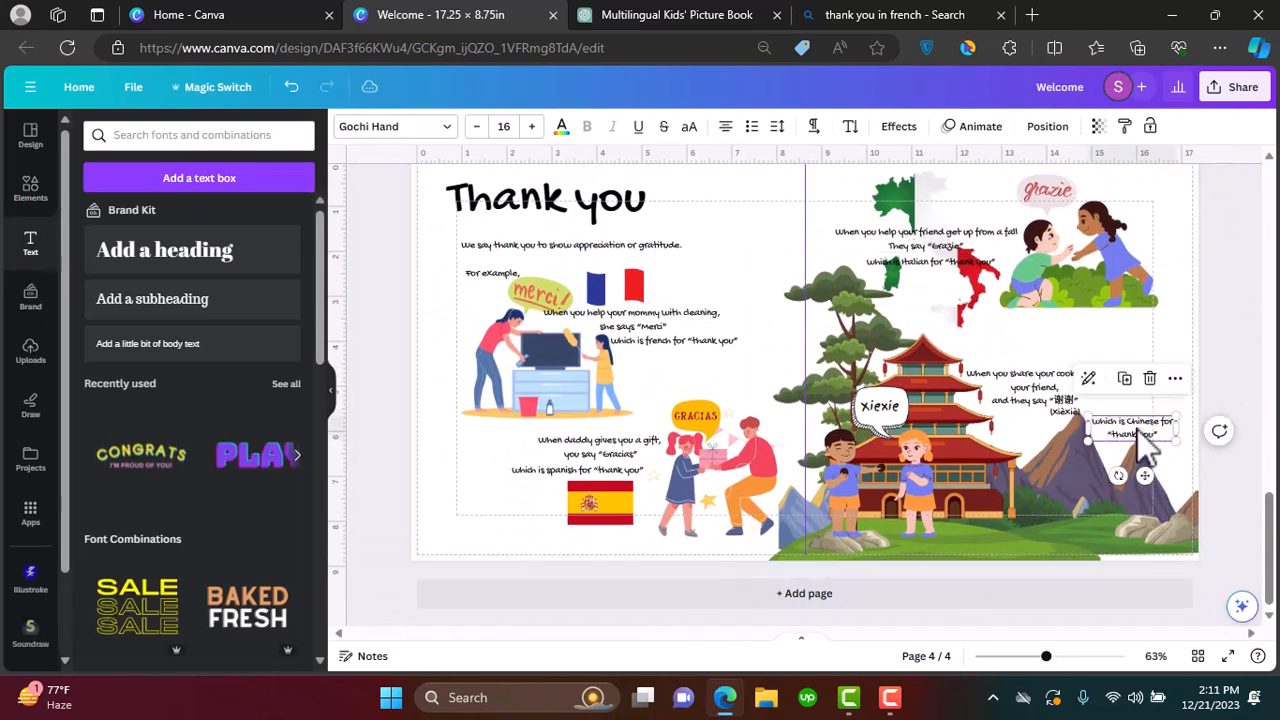
Download all seven pages of the picture book as PNG images
scroll(790, 390, up, 10)
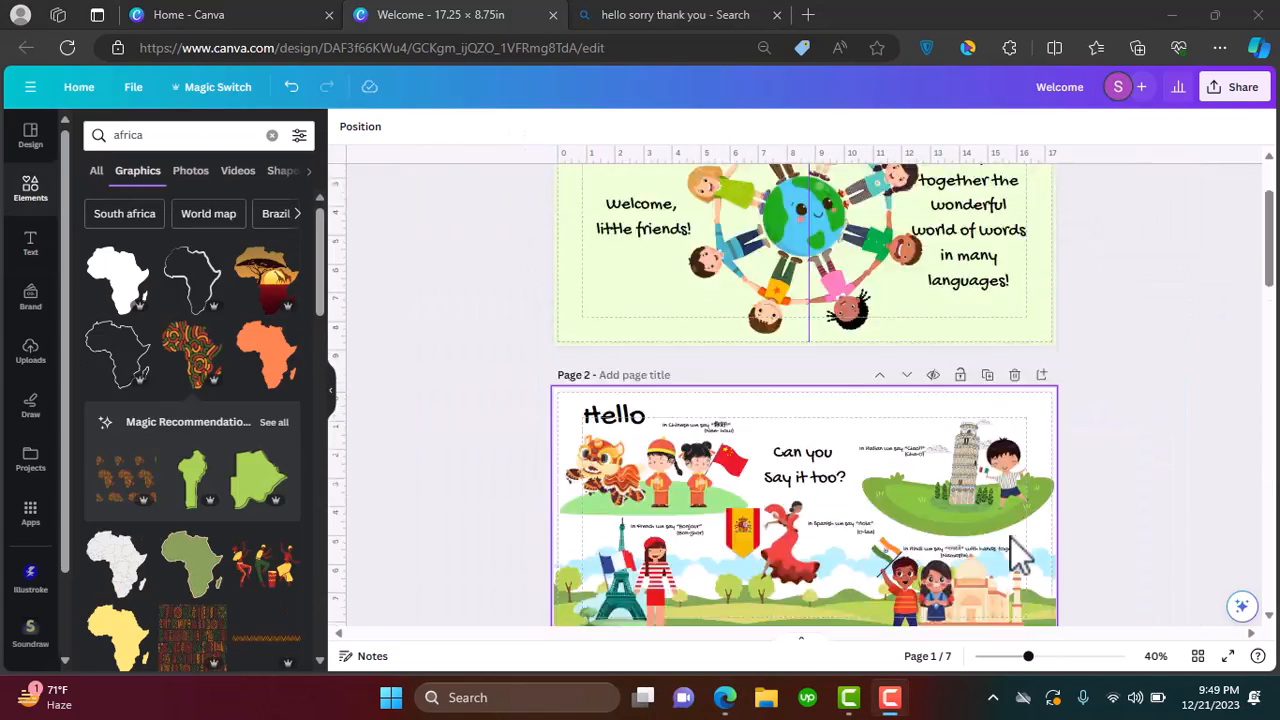
scroll(1010, 537, down, 10)
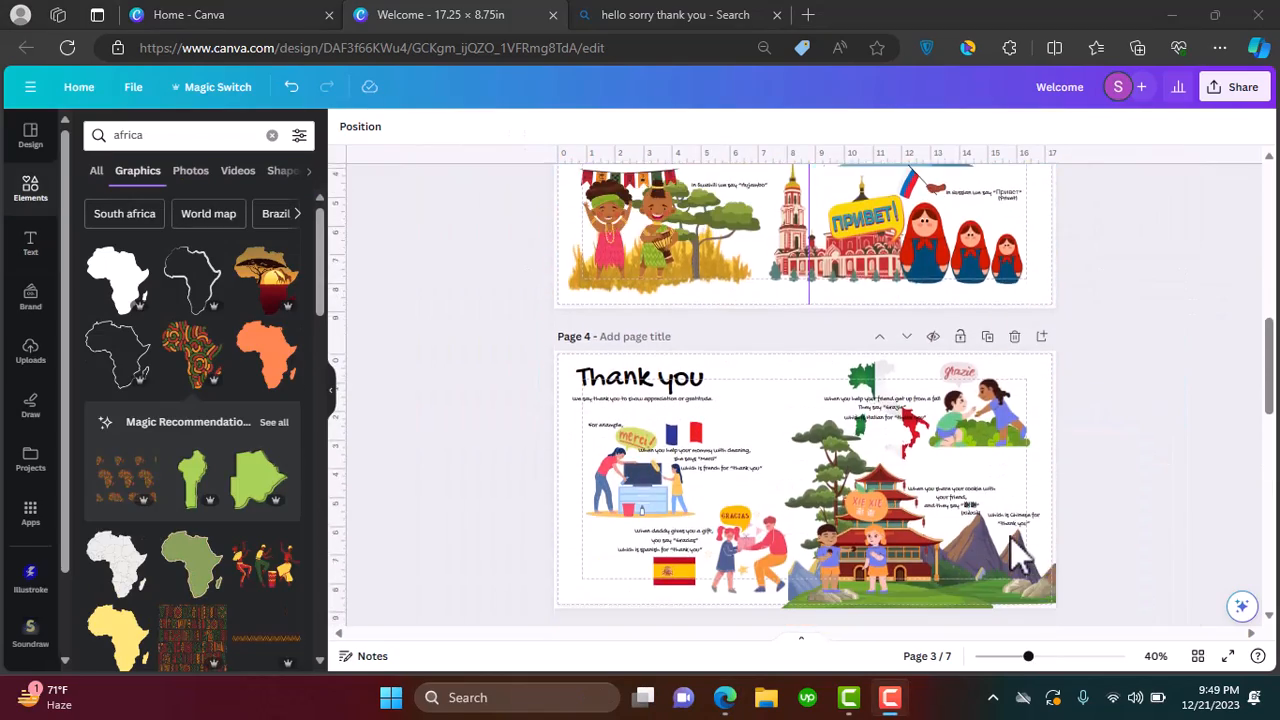
scroll(1012, 540, down, 8)
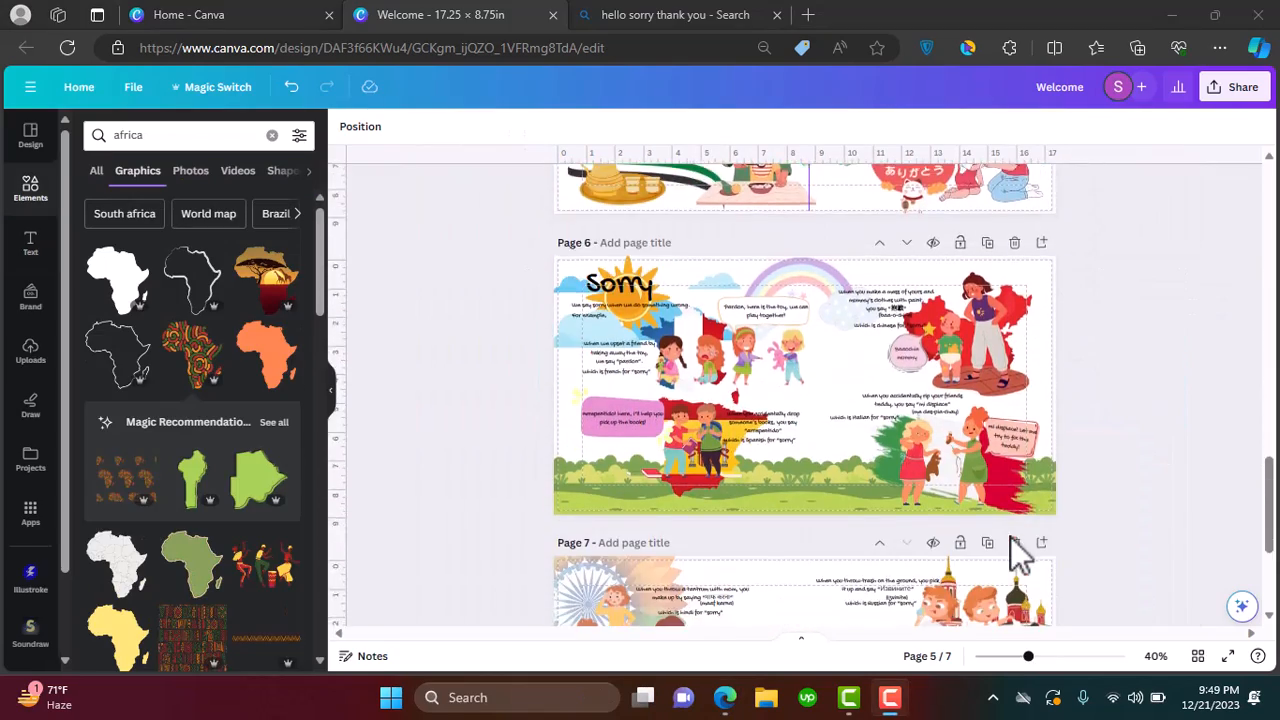
scroll(1017, 553, up, 20)
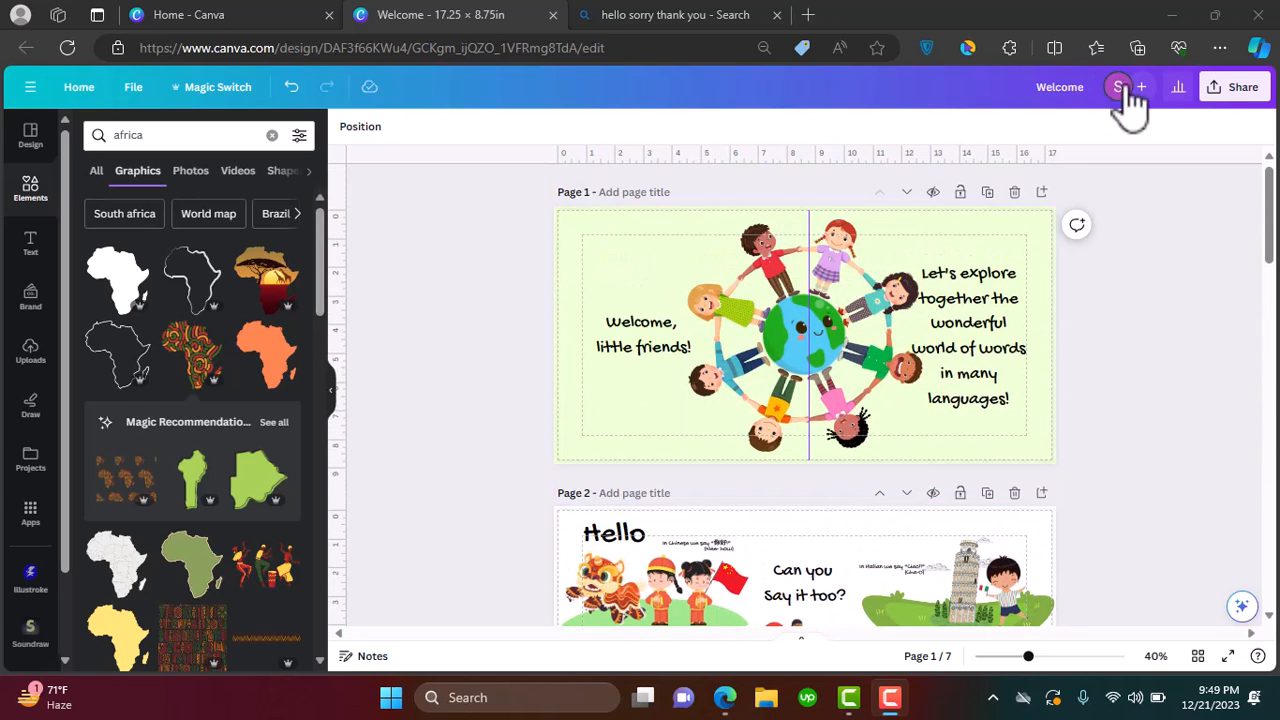
click(1213, 92)
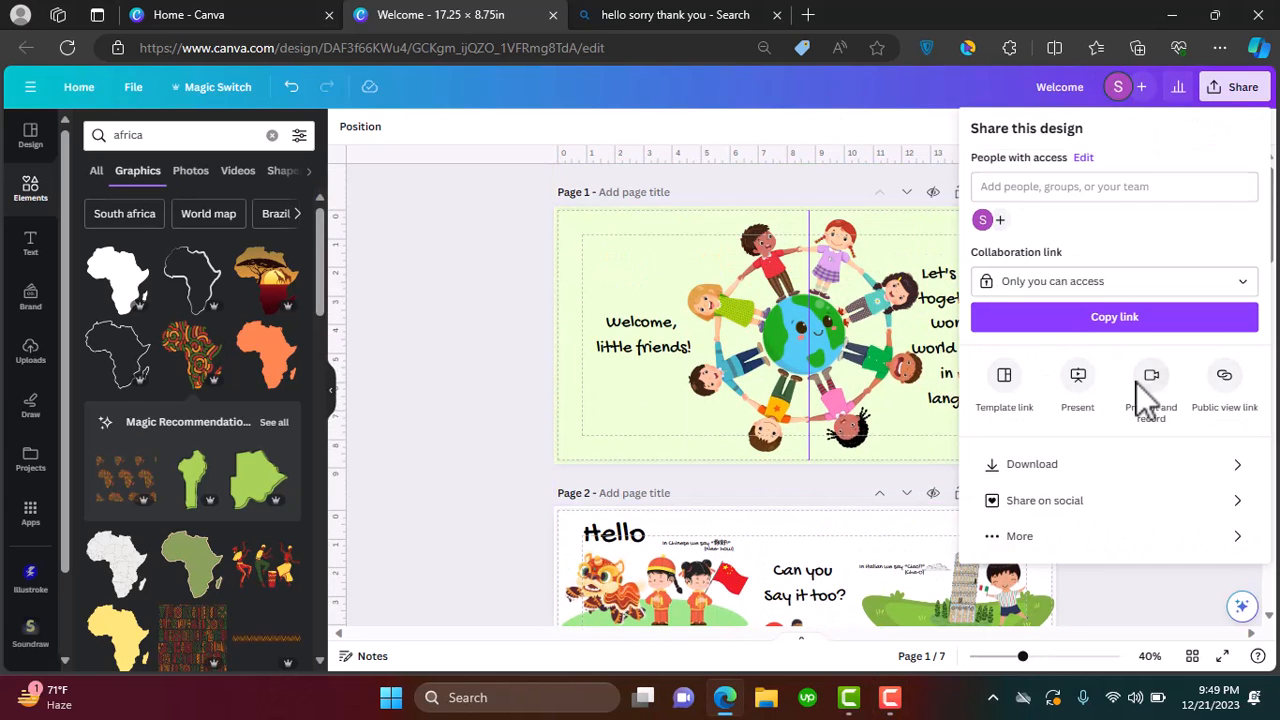
scroll(1048, 482, up, 5)
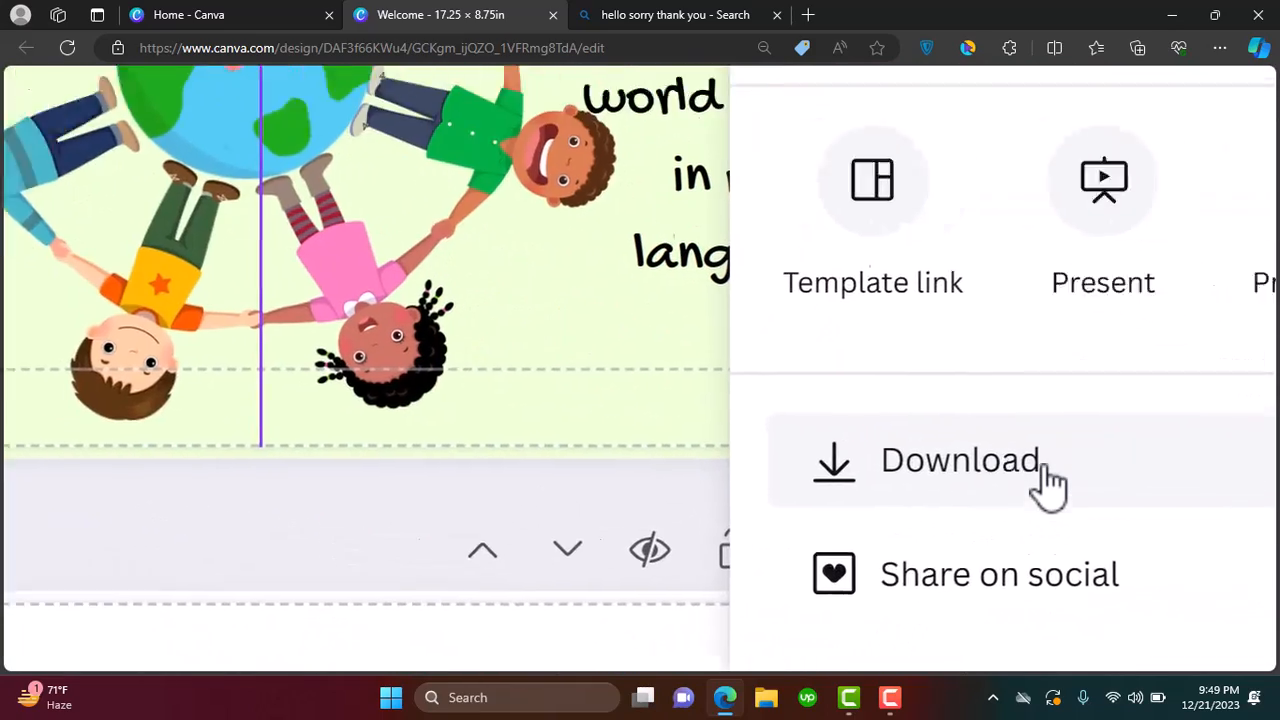
scroll(1048, 482, down, 5)
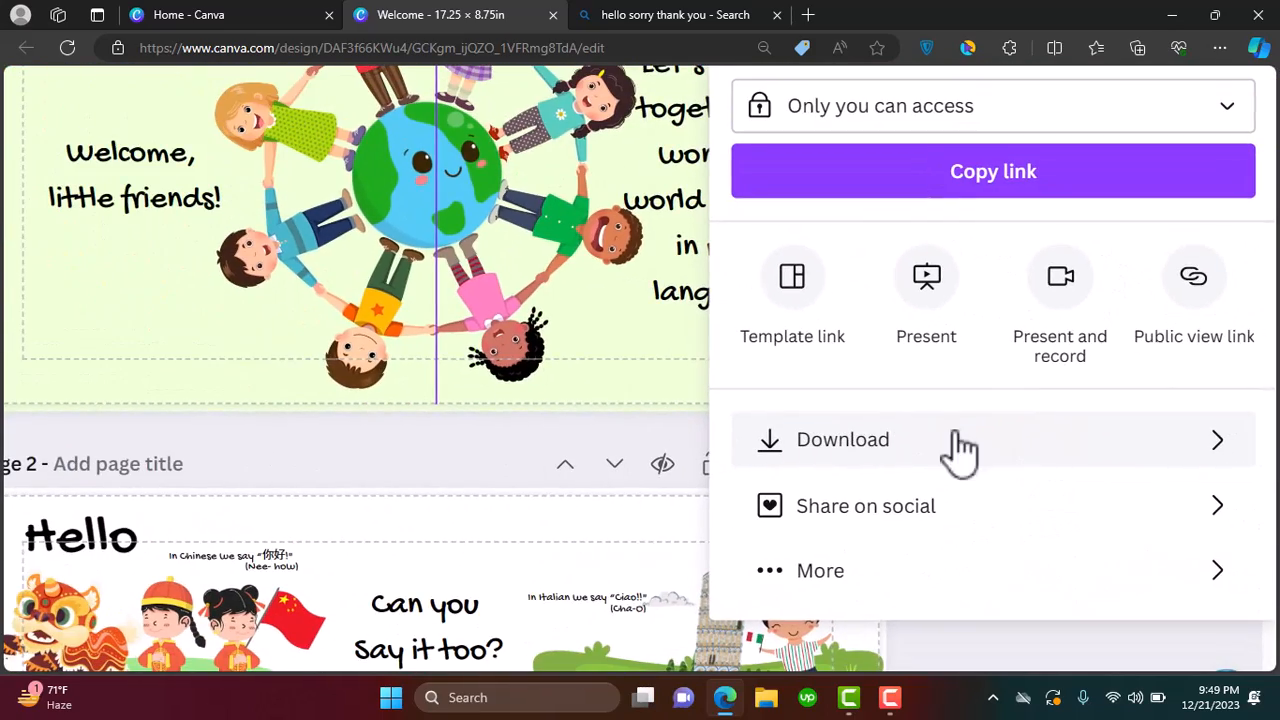
click(925, 443)
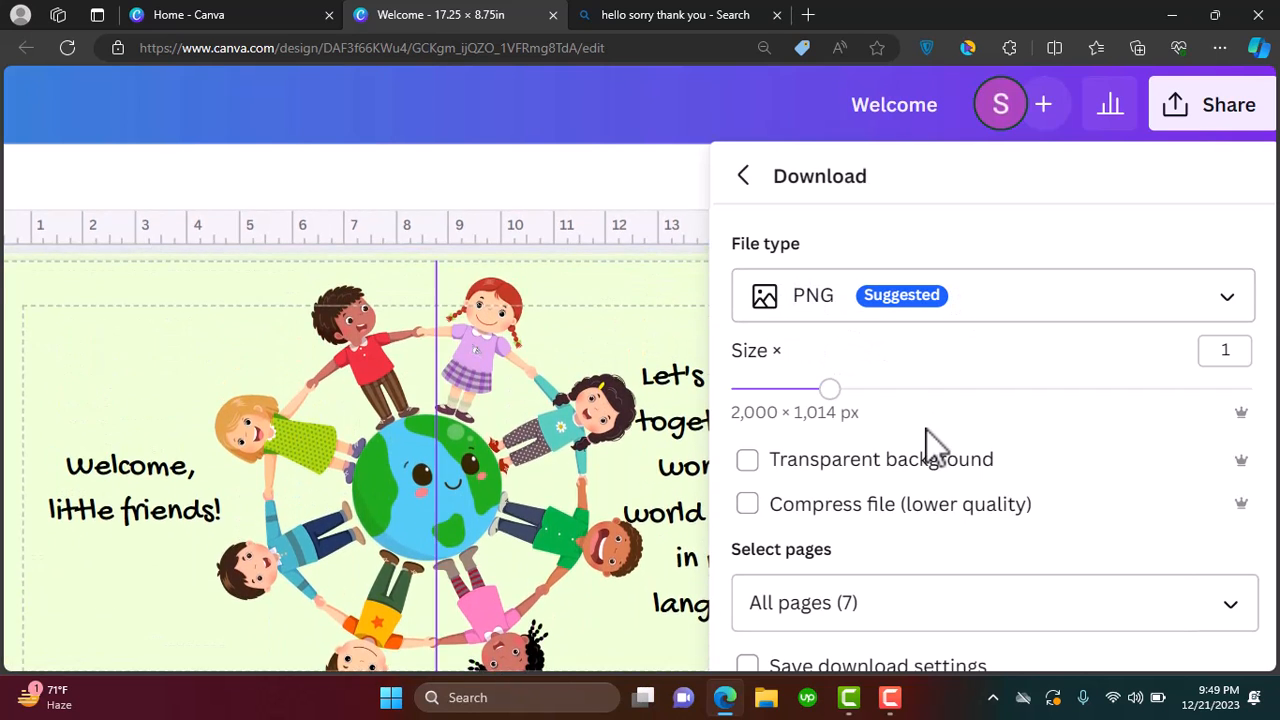
click(921, 505)
scroll(969, 474, down, 5)
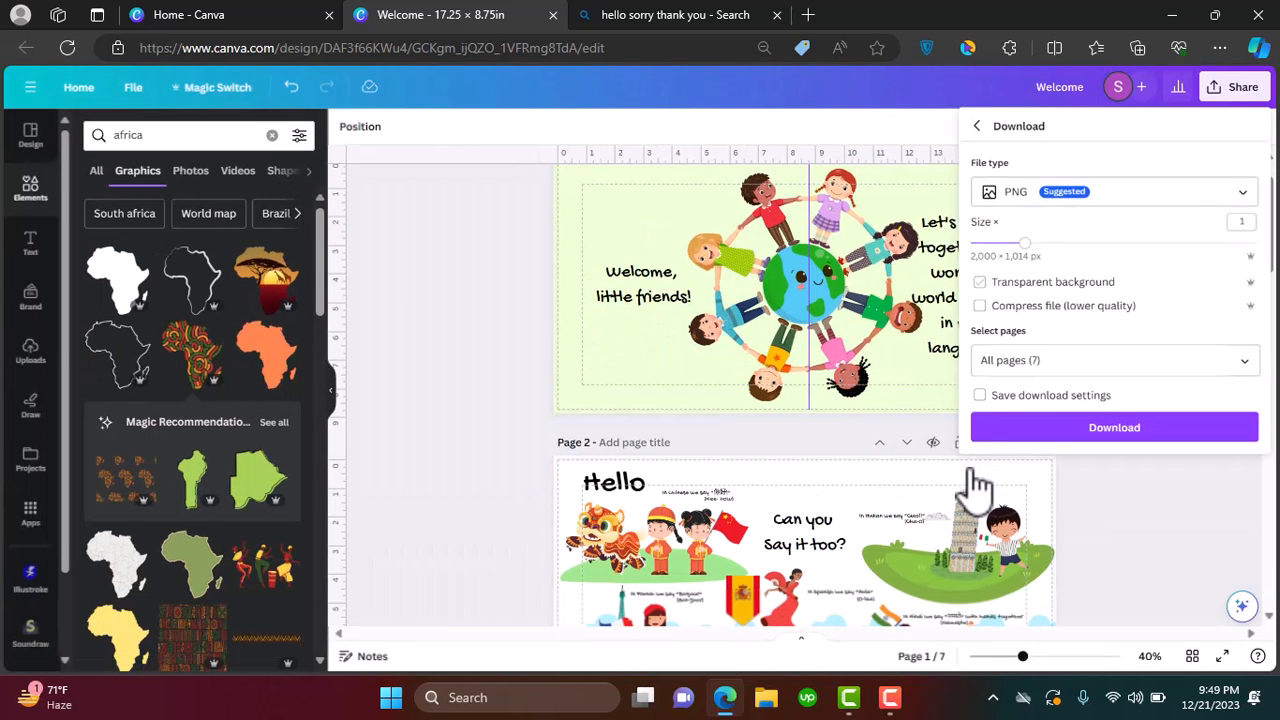
click(1075, 440)
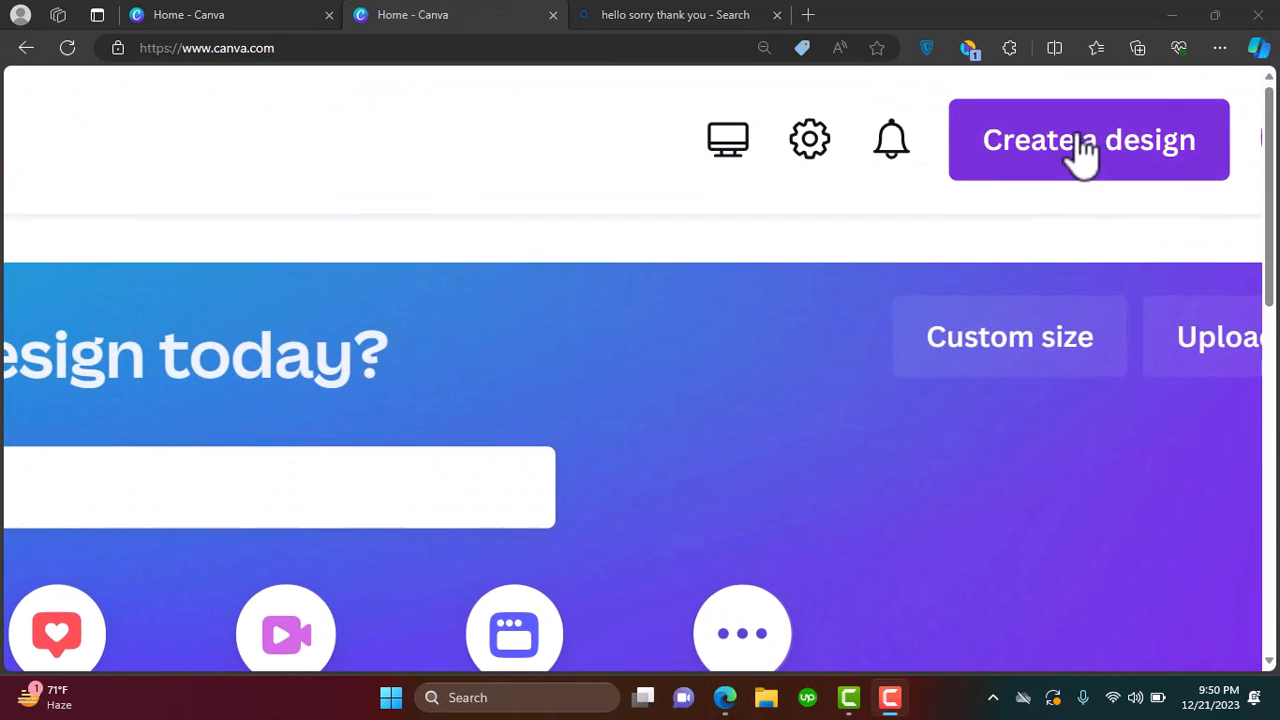
Create a new custom-size design 8.625 in wide and 8.75 in high
click(1085, 150)
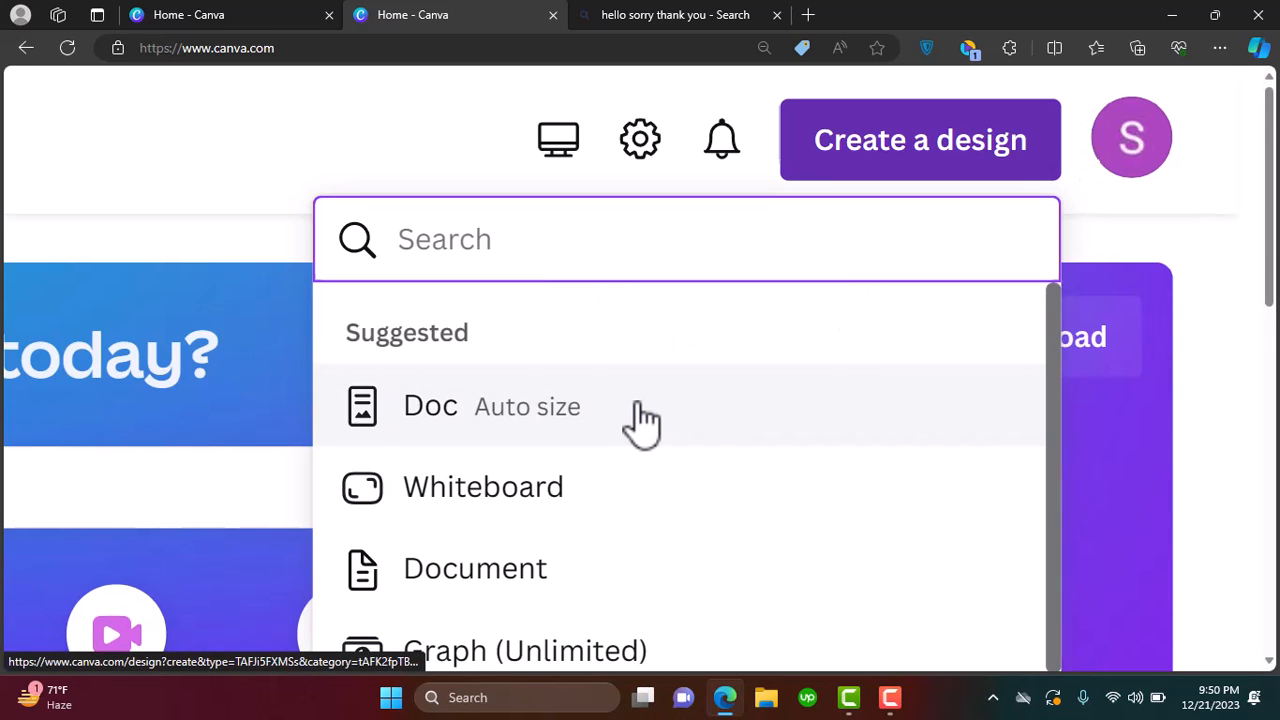
scroll(640, 420, down, 8)
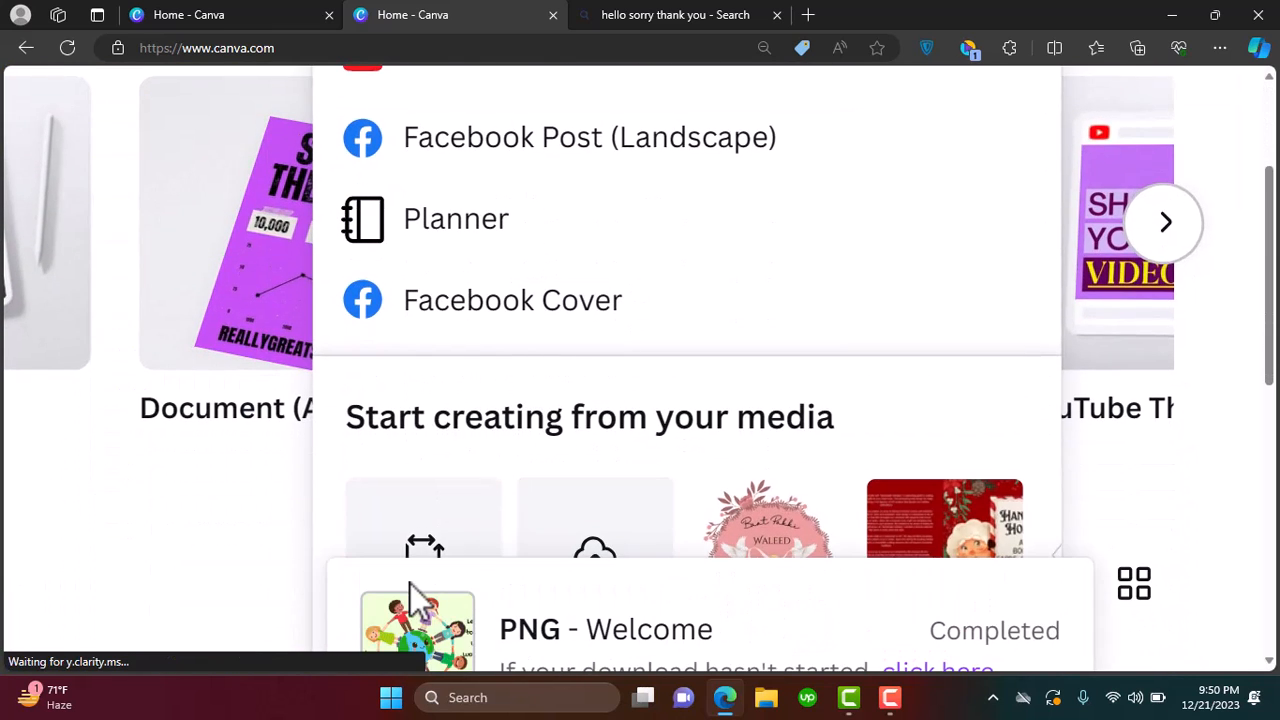
click(405, 552)
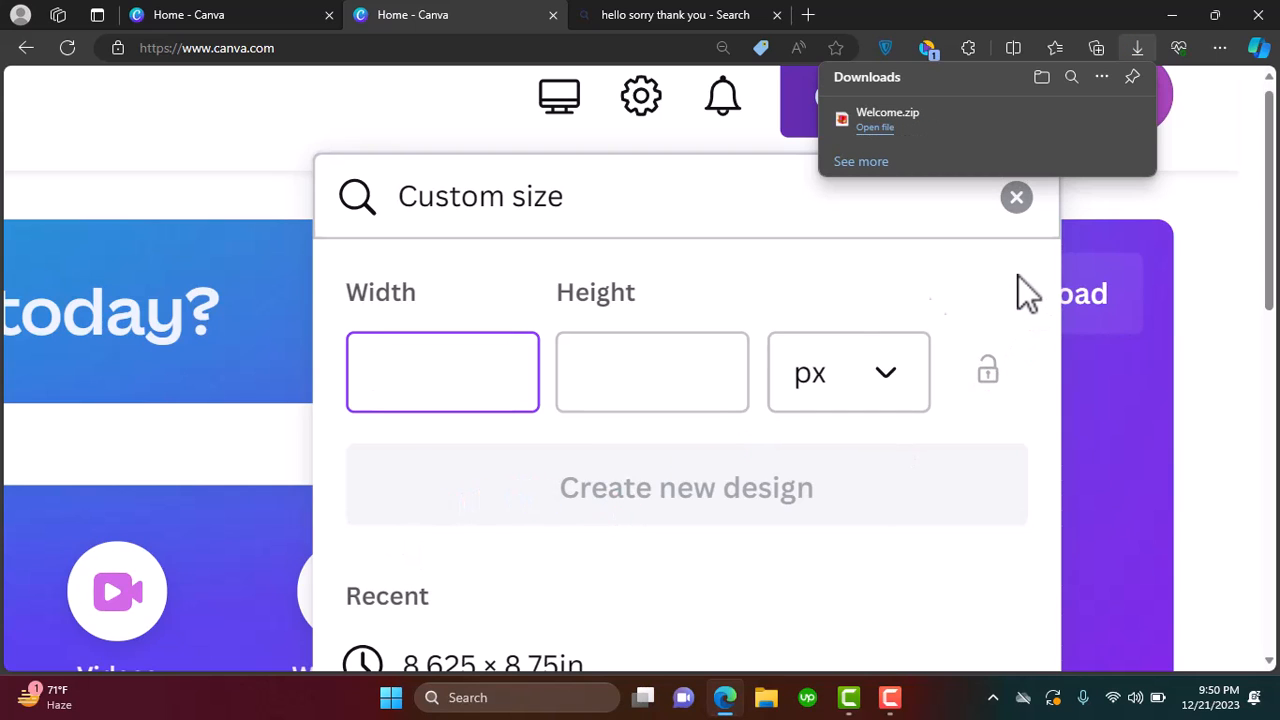
click(808, 406)
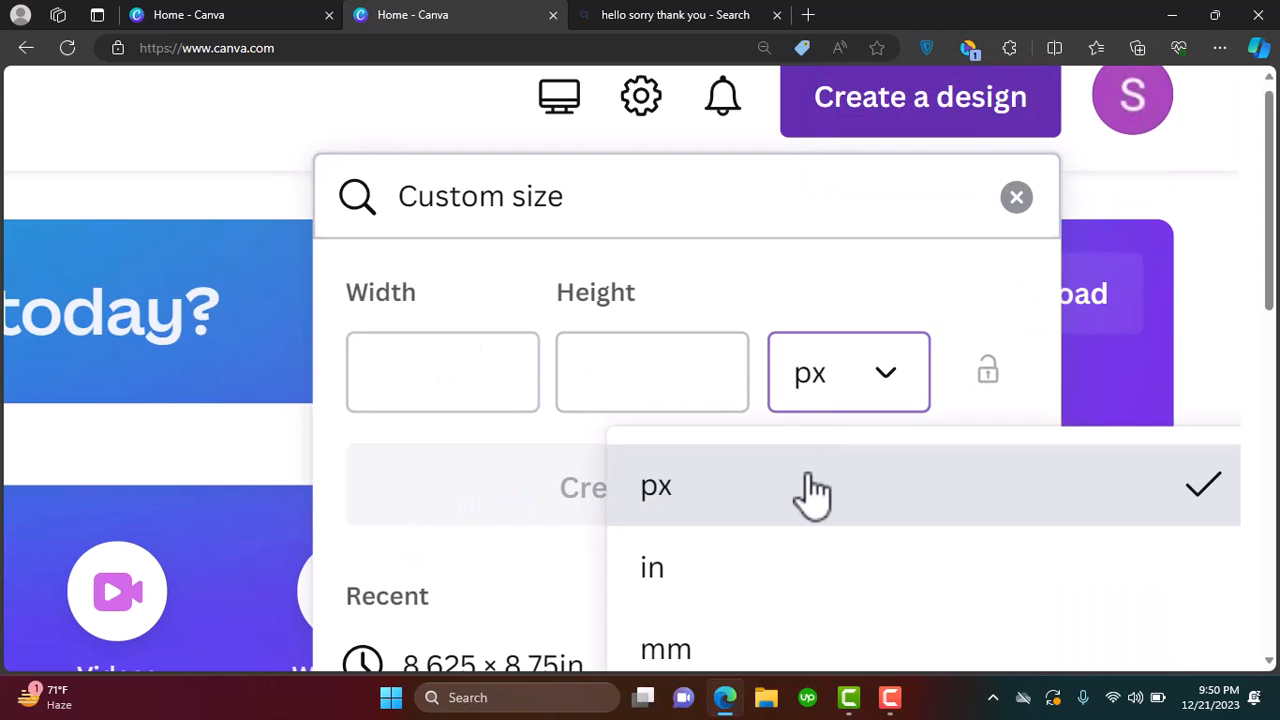
click(766, 571)
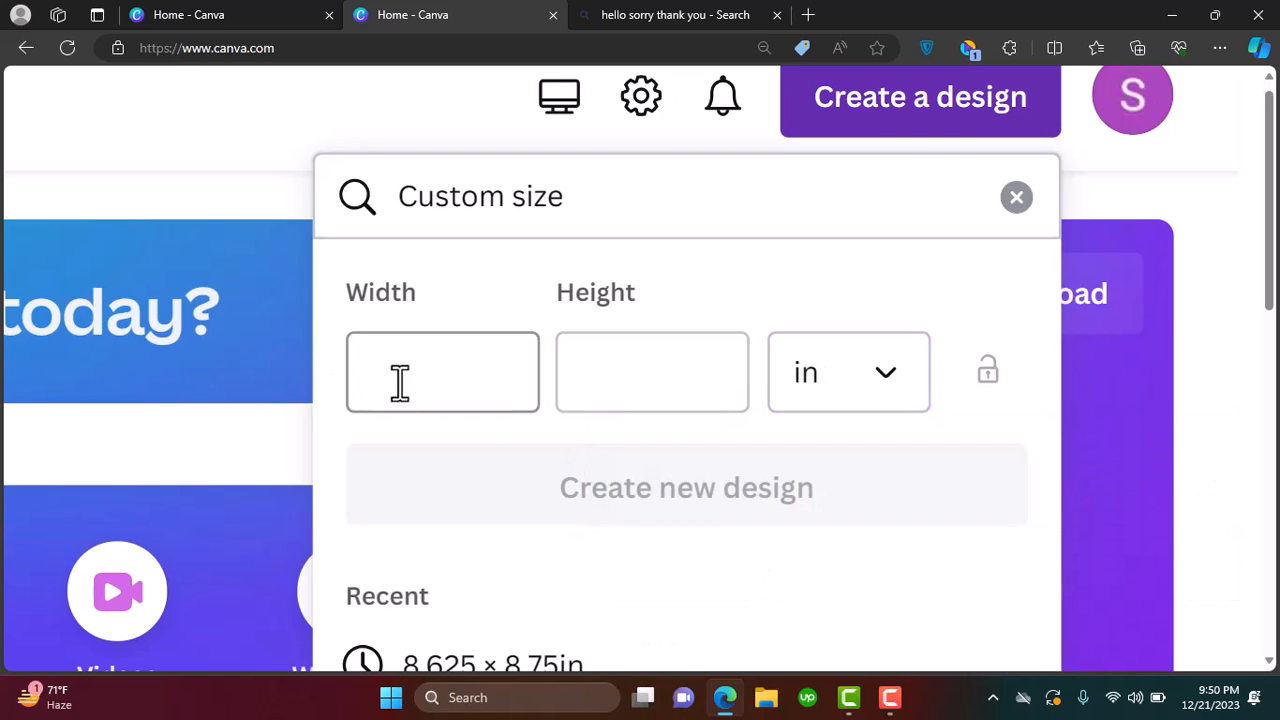
click(407, 390)
text(8.625)
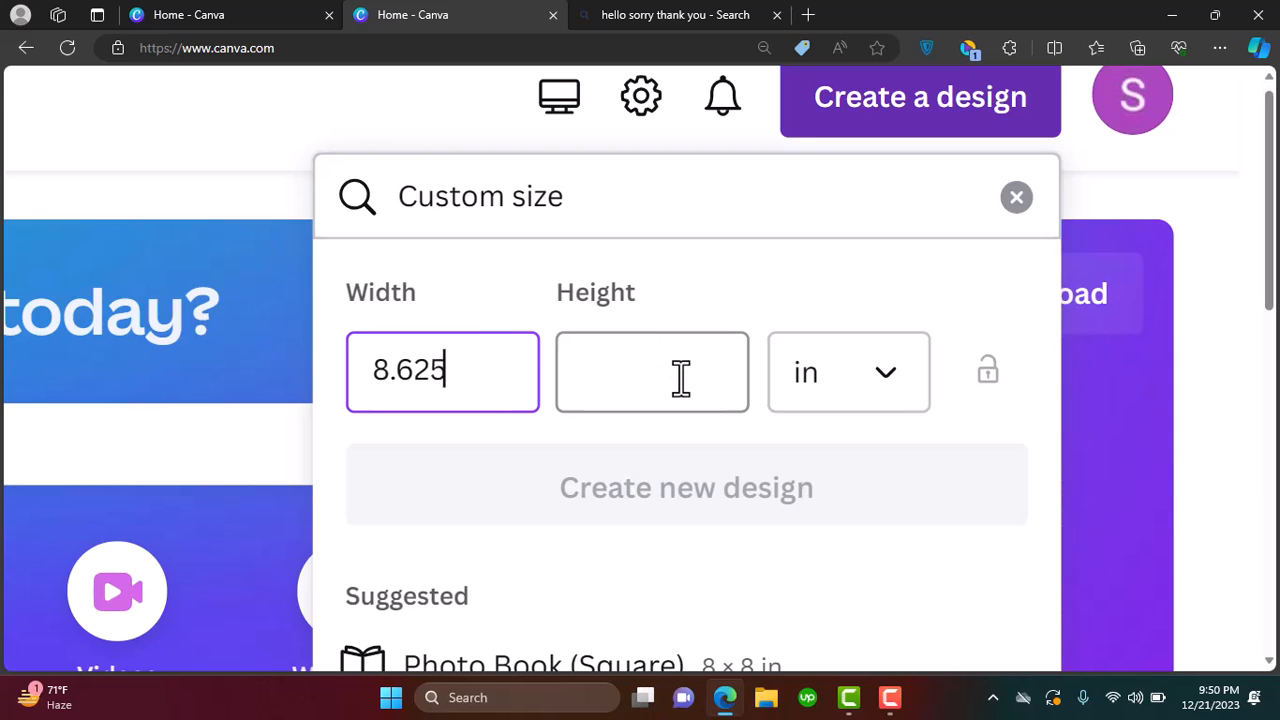
click(680, 378)
text(8.75)
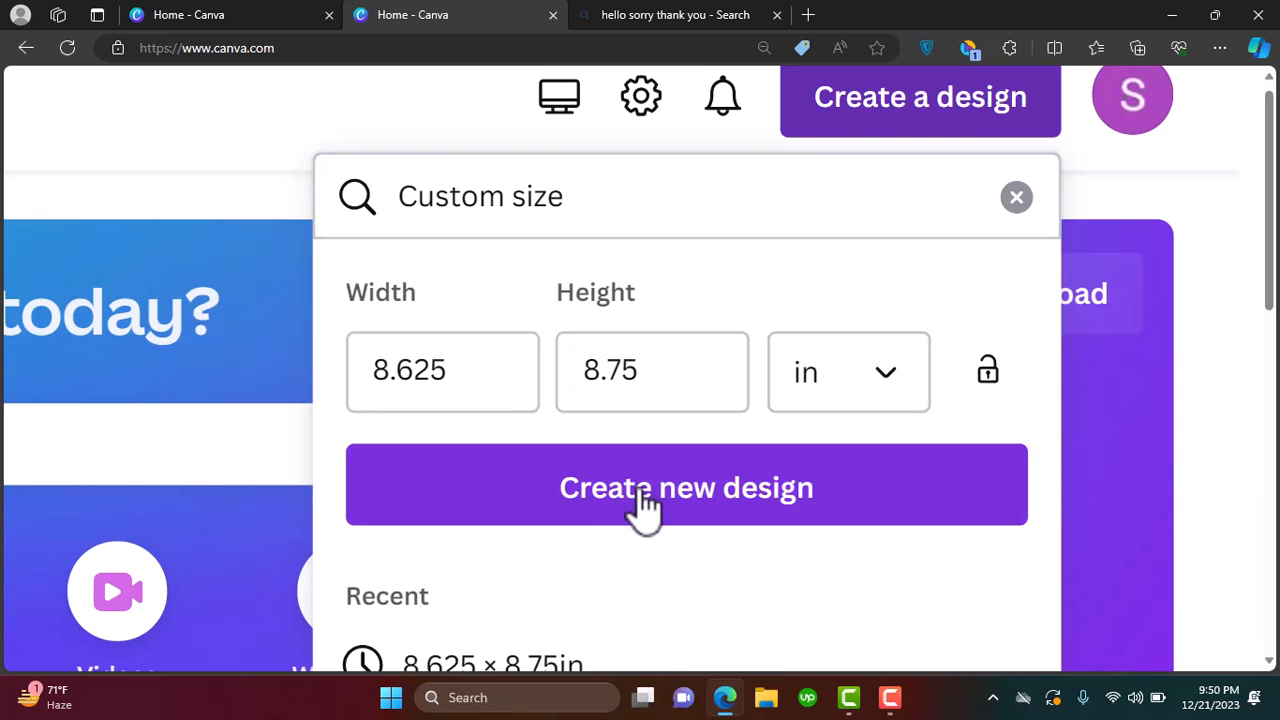
click(643, 492)
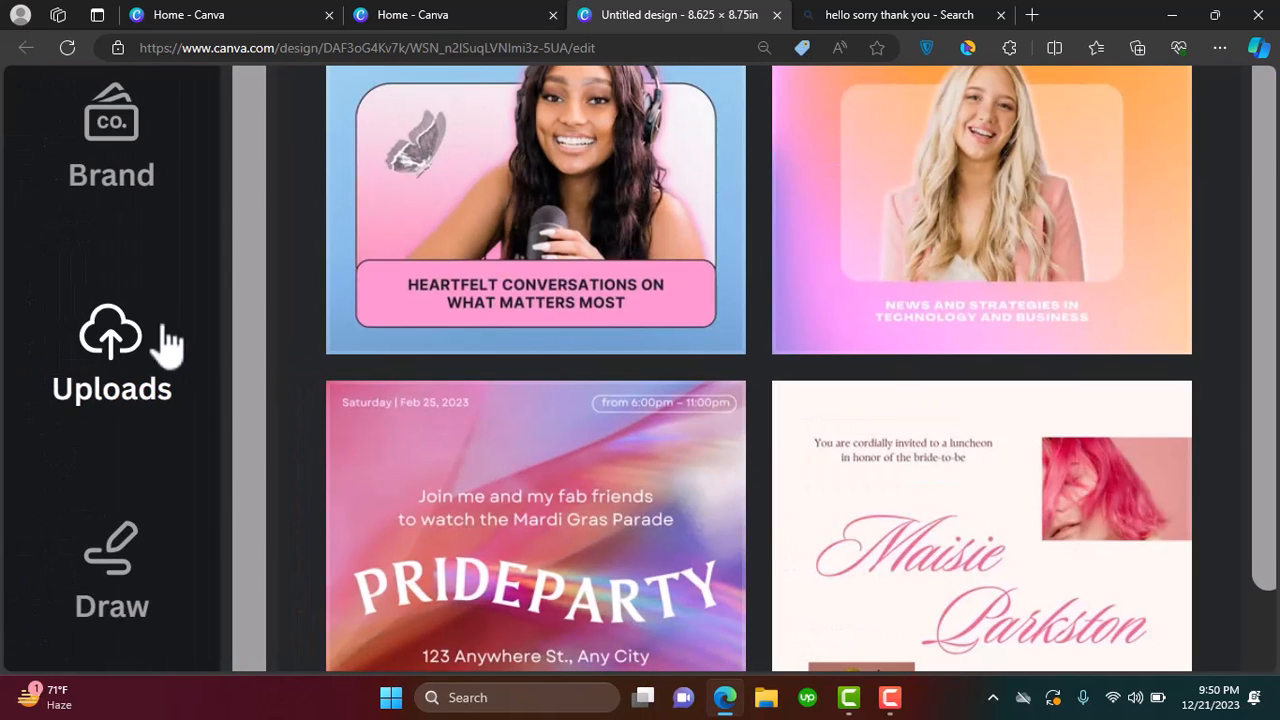
Start a file upload for the new design and open the Welcome folder in Downloads
click(100, 365)
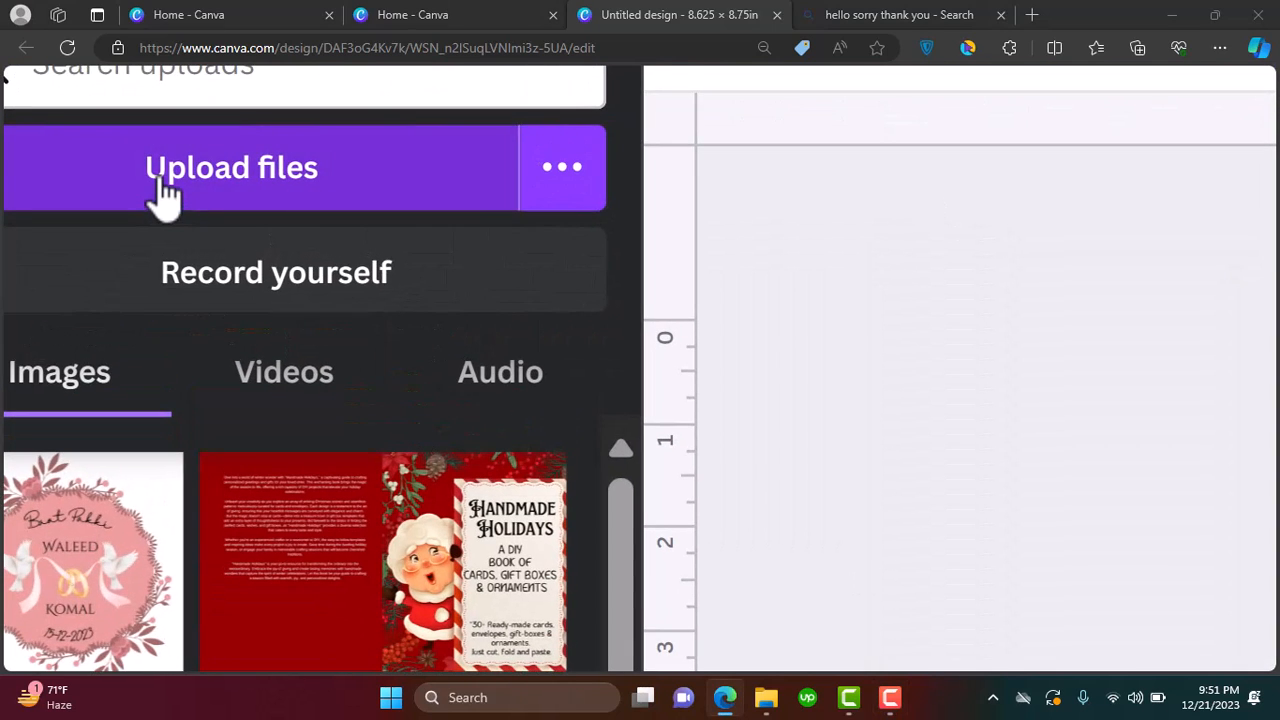
click(165, 175)
click(84, 214)
scroll(263, 153, down, 10)
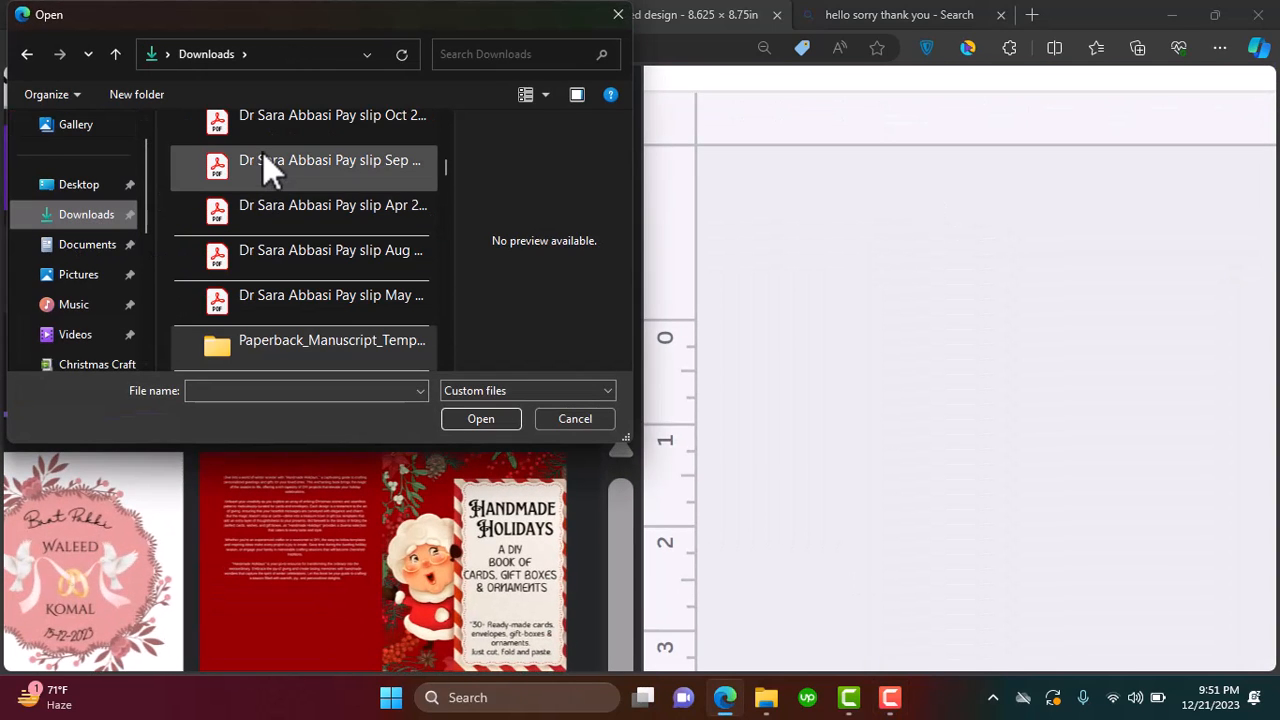
scroll(261, 178, down, 5)
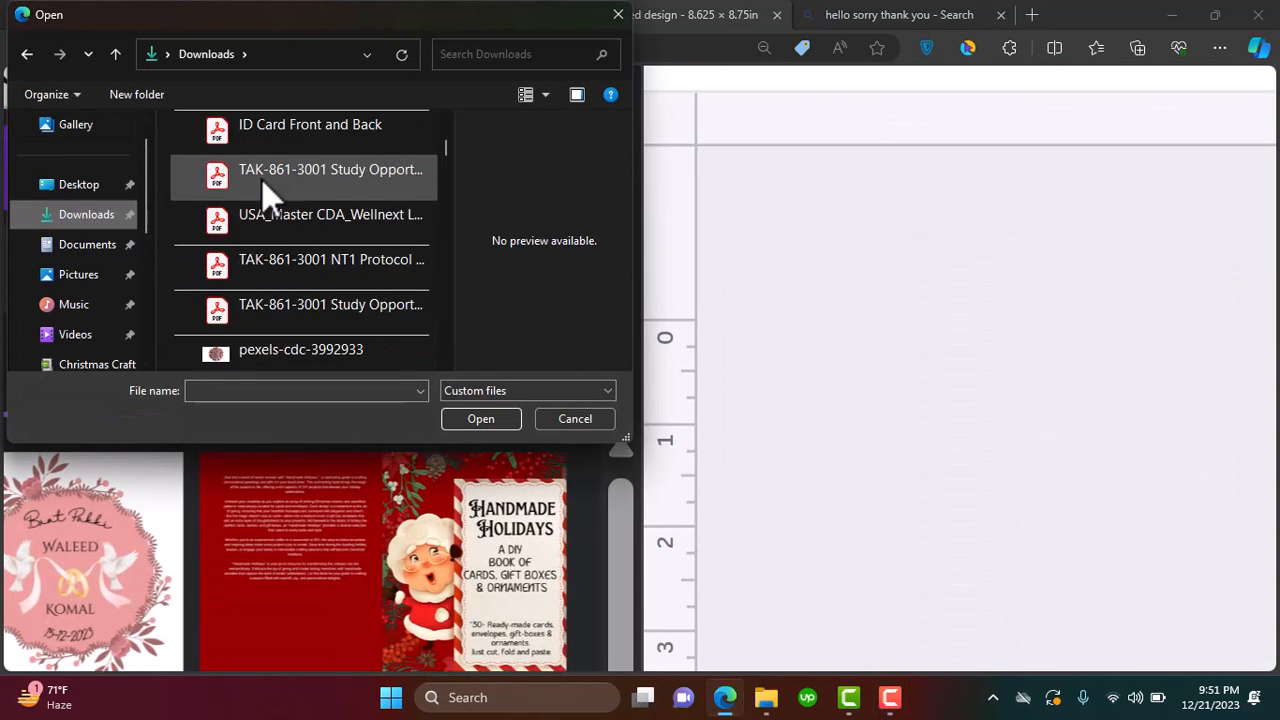
click(246, 390)
text(welc)
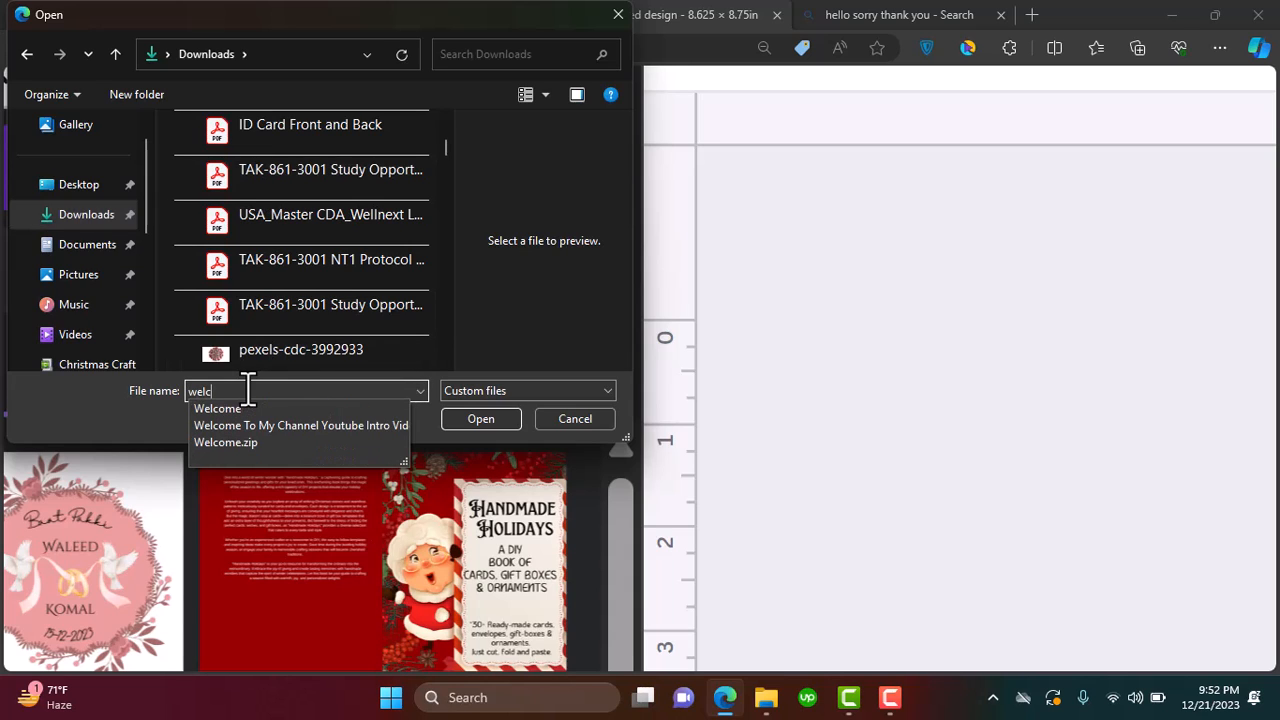
click(244, 410)
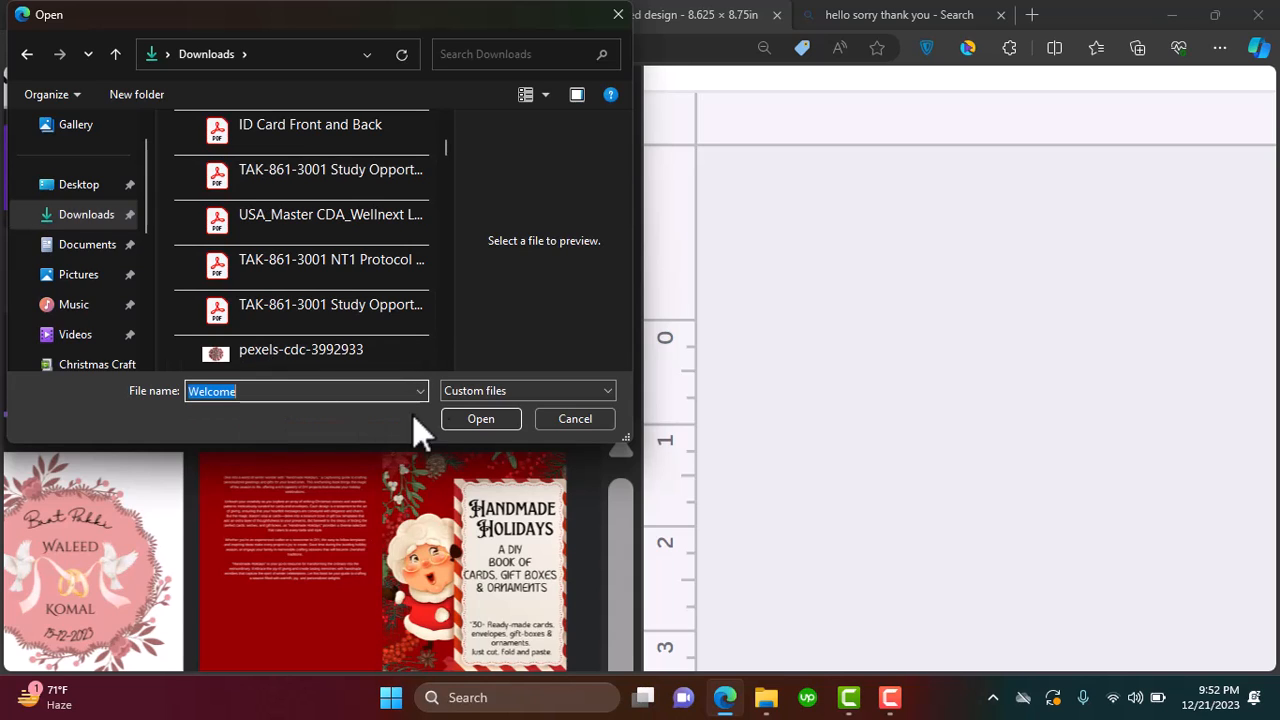
click(471, 422)
Upload the page images 1 through 7 from the Welcome folder
click(253, 175)
scroll(277, 255, down, 1)
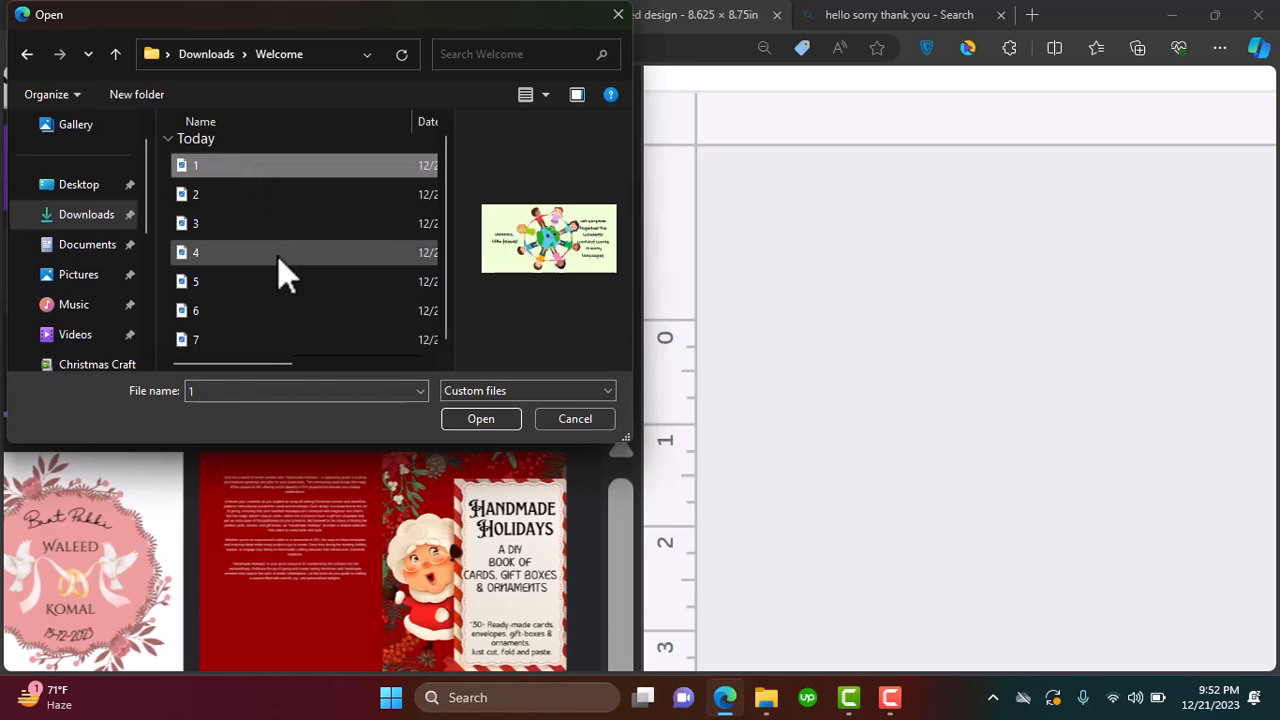
shift+click(224, 340)
click(483, 424)
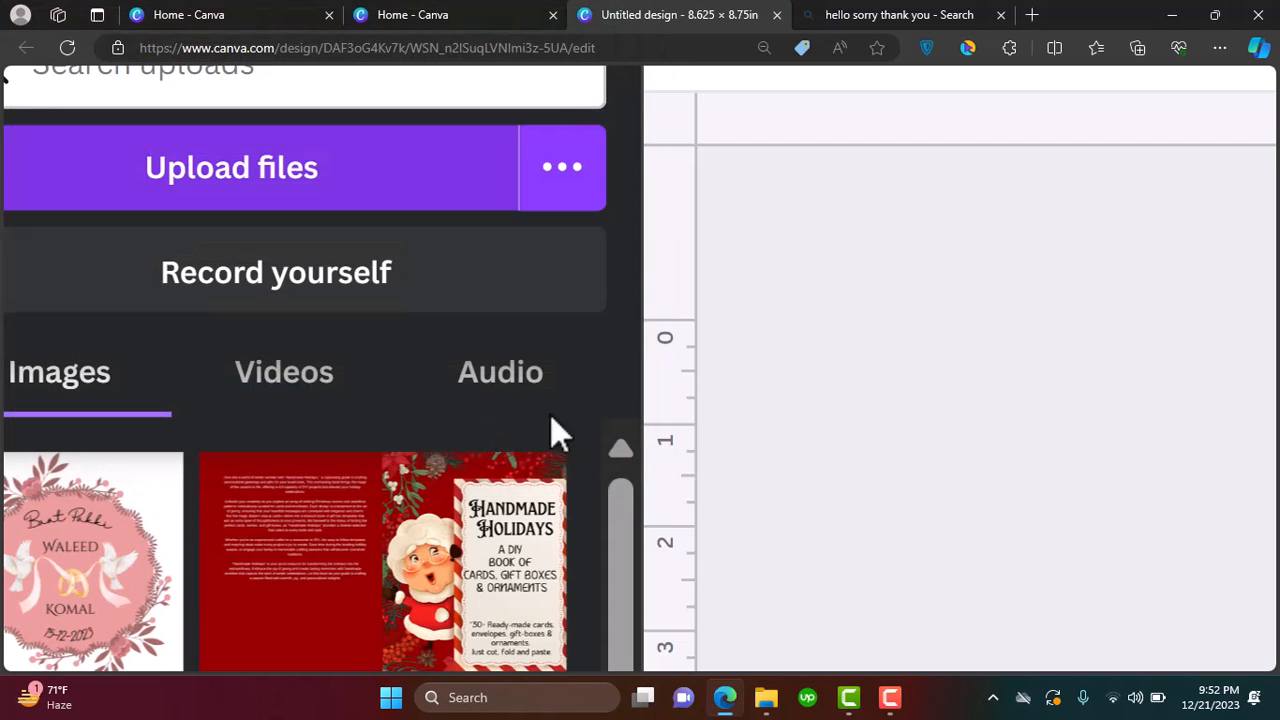
Add a heading reading "Book Title" to the blank first page
key(ctrl+minus)
key(ctrl+minus)
key(ctrl+minus)
key(ctrl+minus)
key(ctrl+minus)
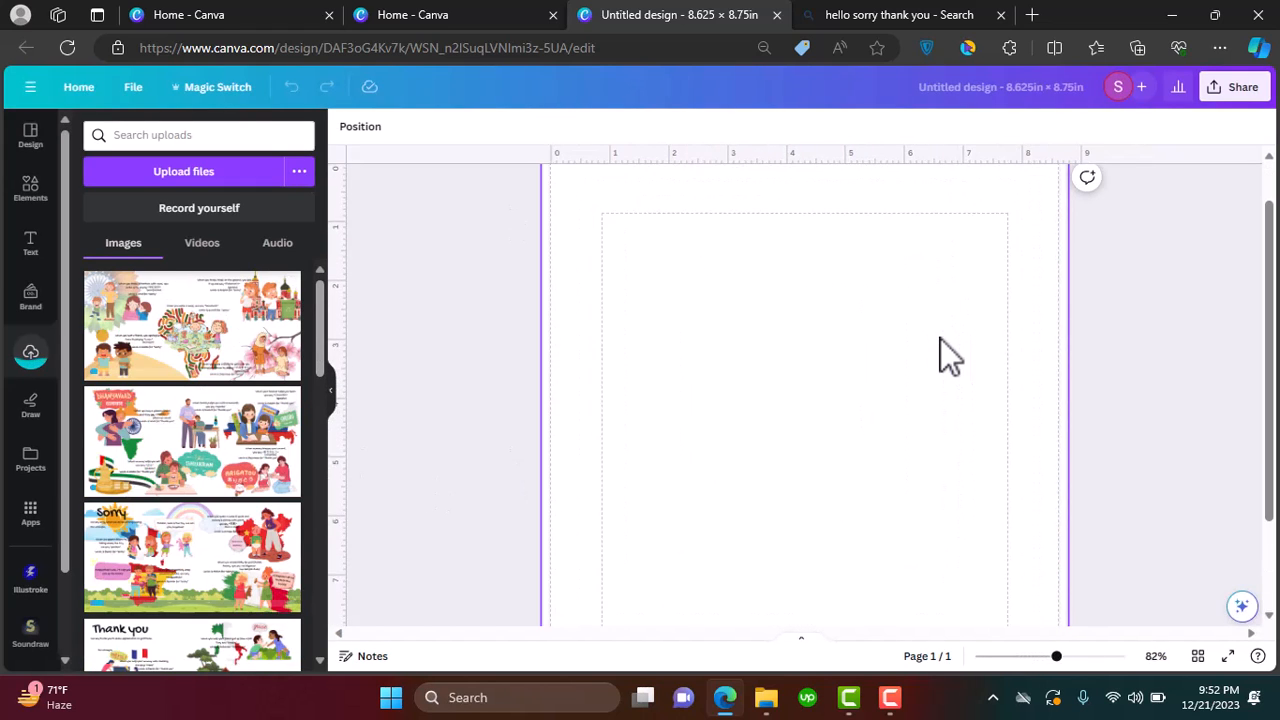
scroll(940, 338, down, 1)
scroll(940, 338, up, 1)
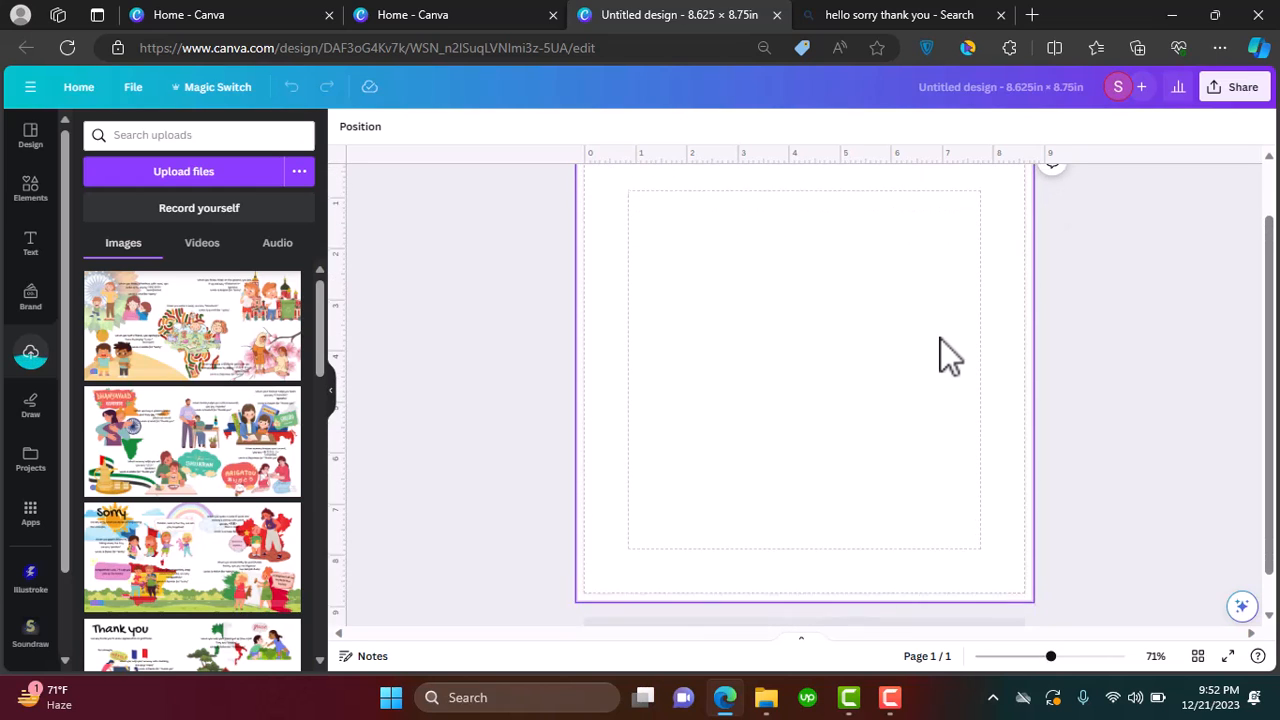
click(35, 242)
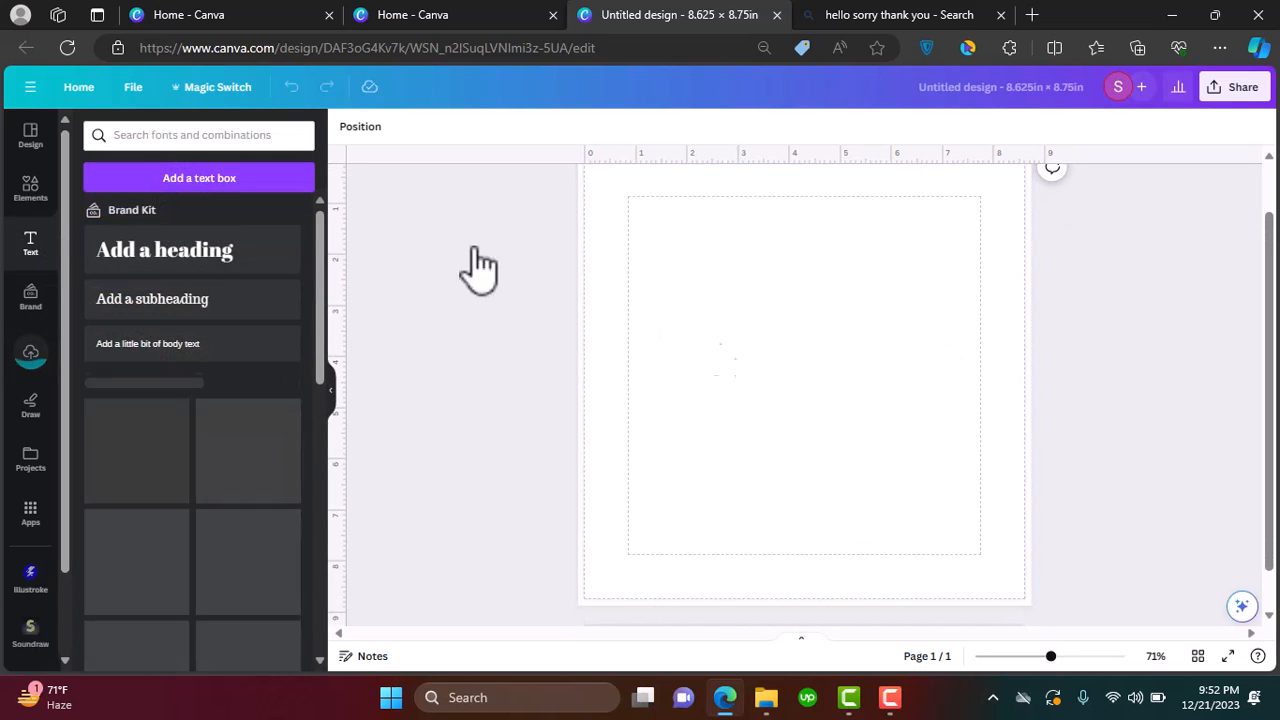
click(217, 257)
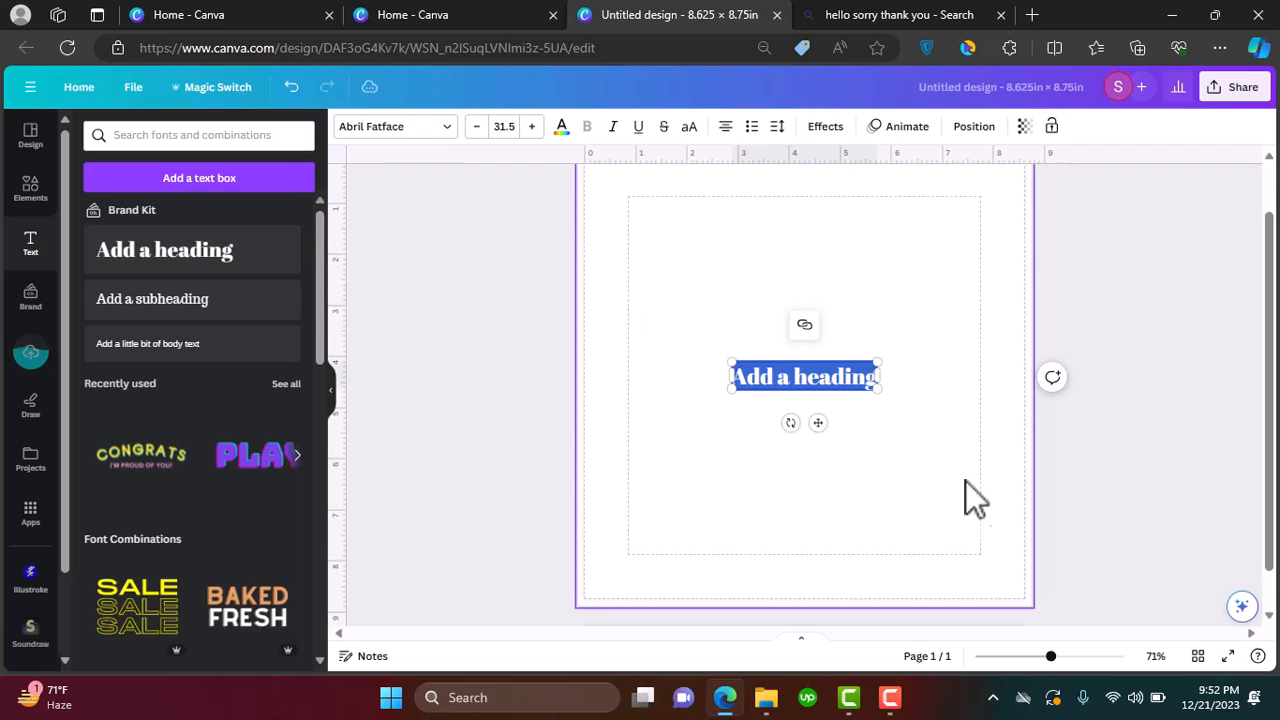
text(Book T)
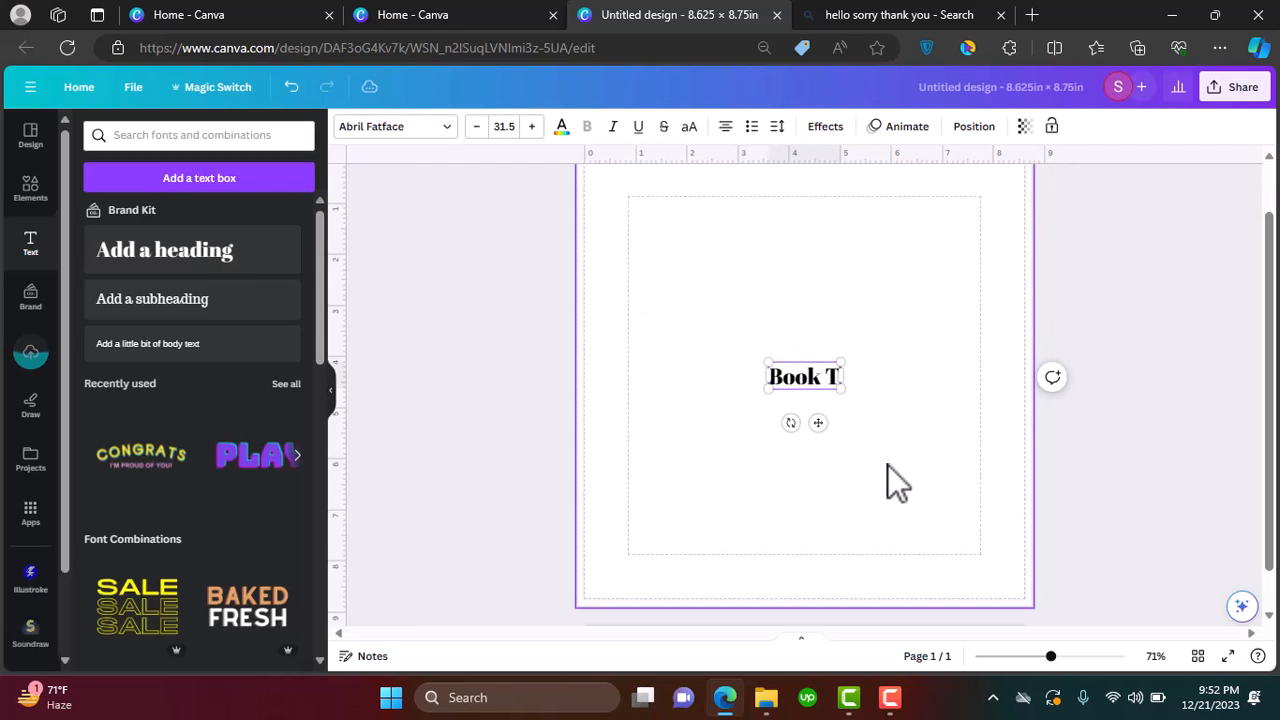
text(itle)
Enlarge the "Book Title" heading to a font size of about 59.3 and centre it horizontally on the page
drag(742, 357, 652, 309)
click(867, 428)
drag(789, 378, 829, 380)
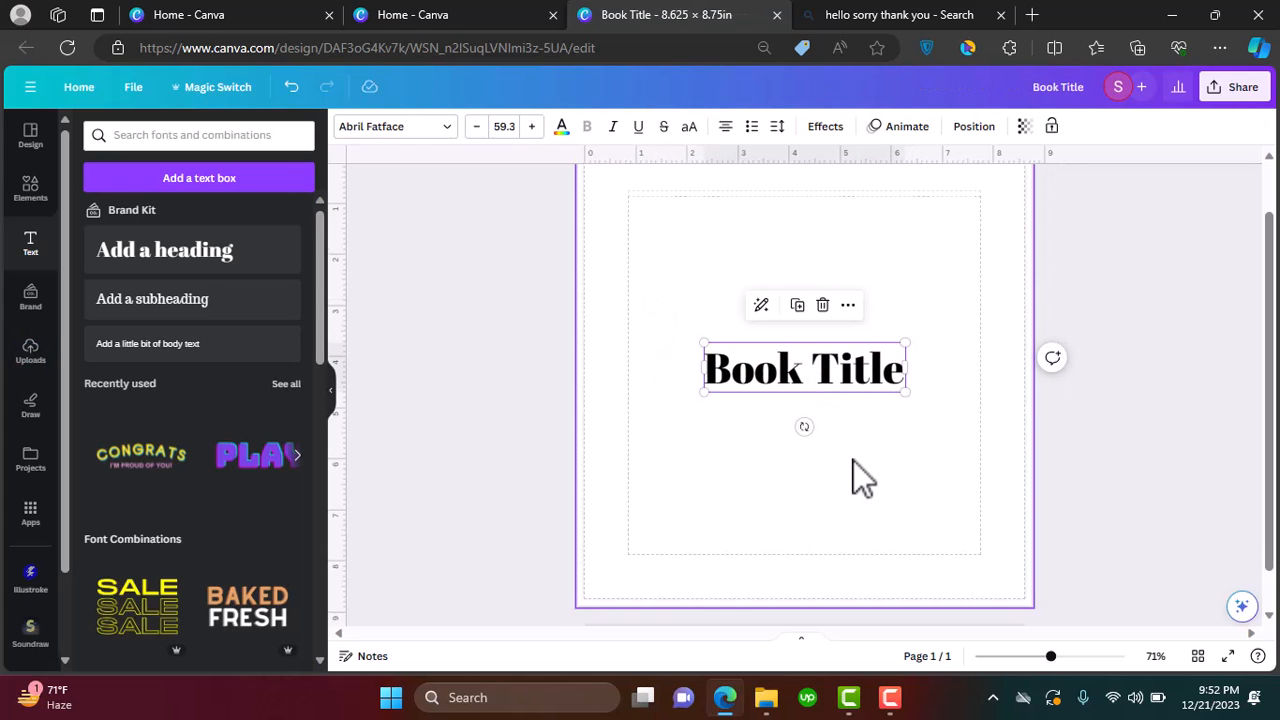
Add page 2 with a heading reading "Leave Blank or add Copyright information", "Version" and "Attributions etc" on separate lines
scroll(857, 474, up, 1)
click(1014, 184)
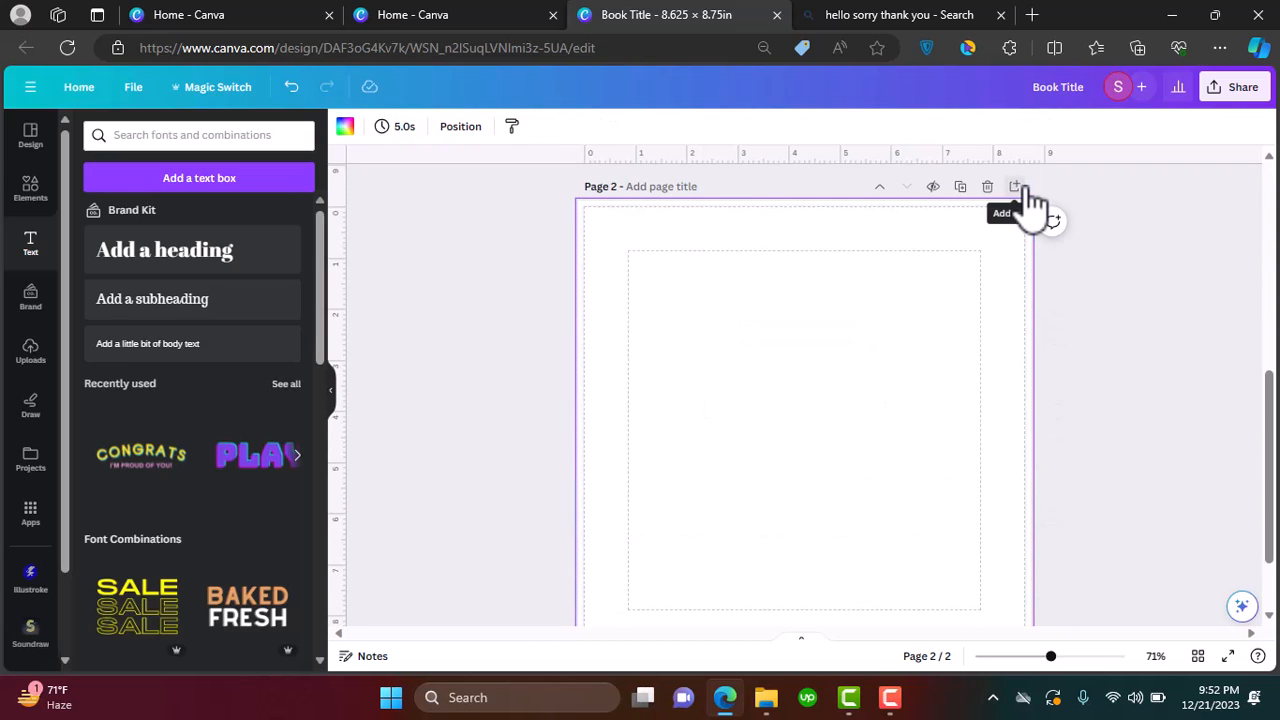
scroll(747, 424, down, 1)
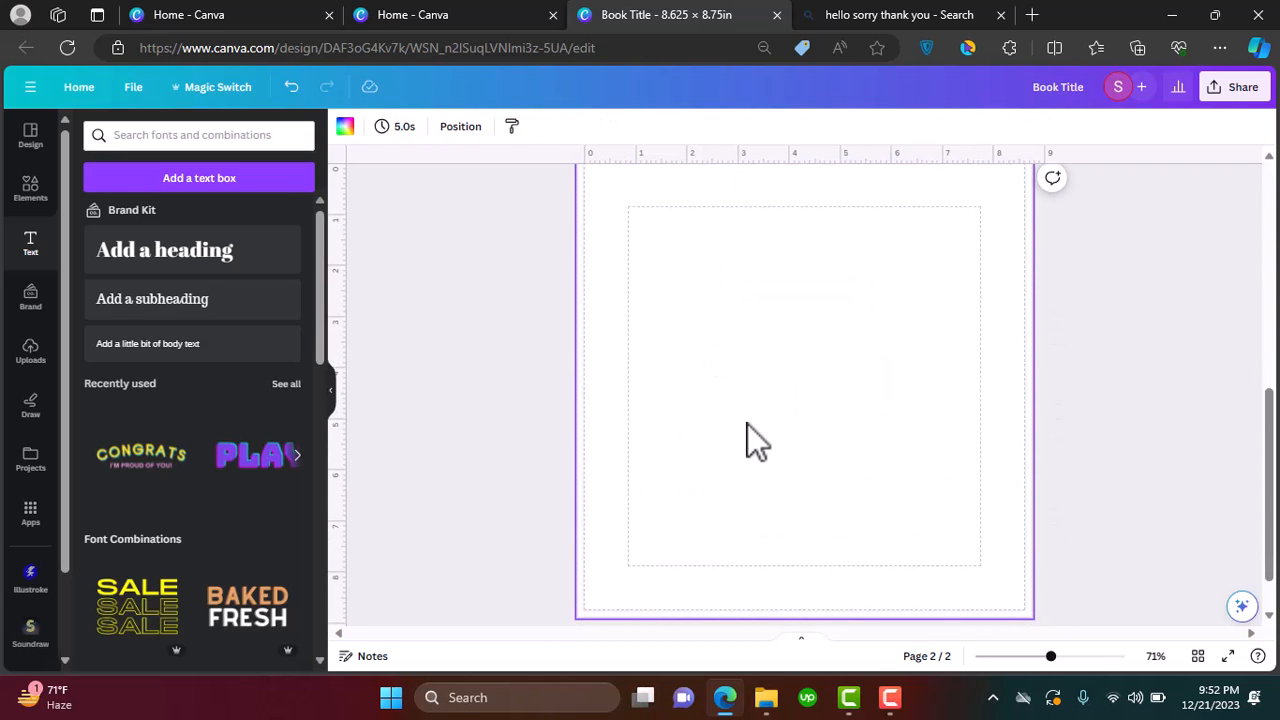
click(201, 246)
text(Le)
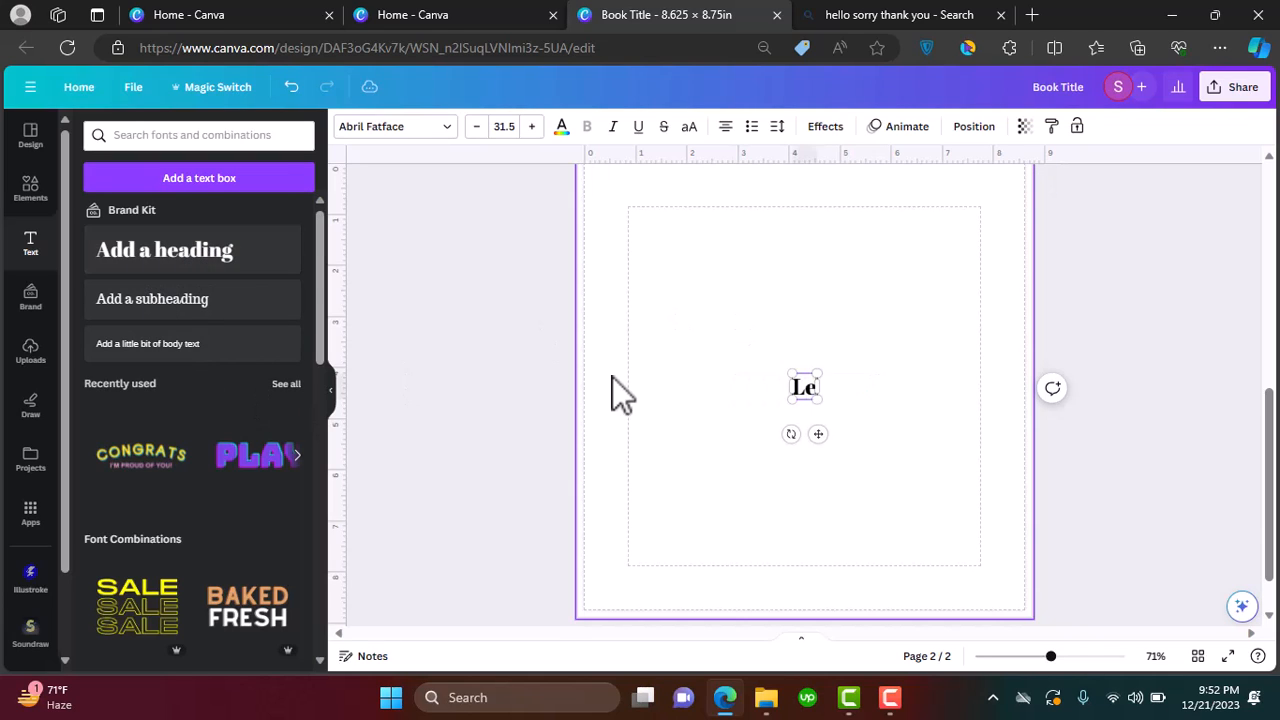
text(ave Blank or add Copyright information)
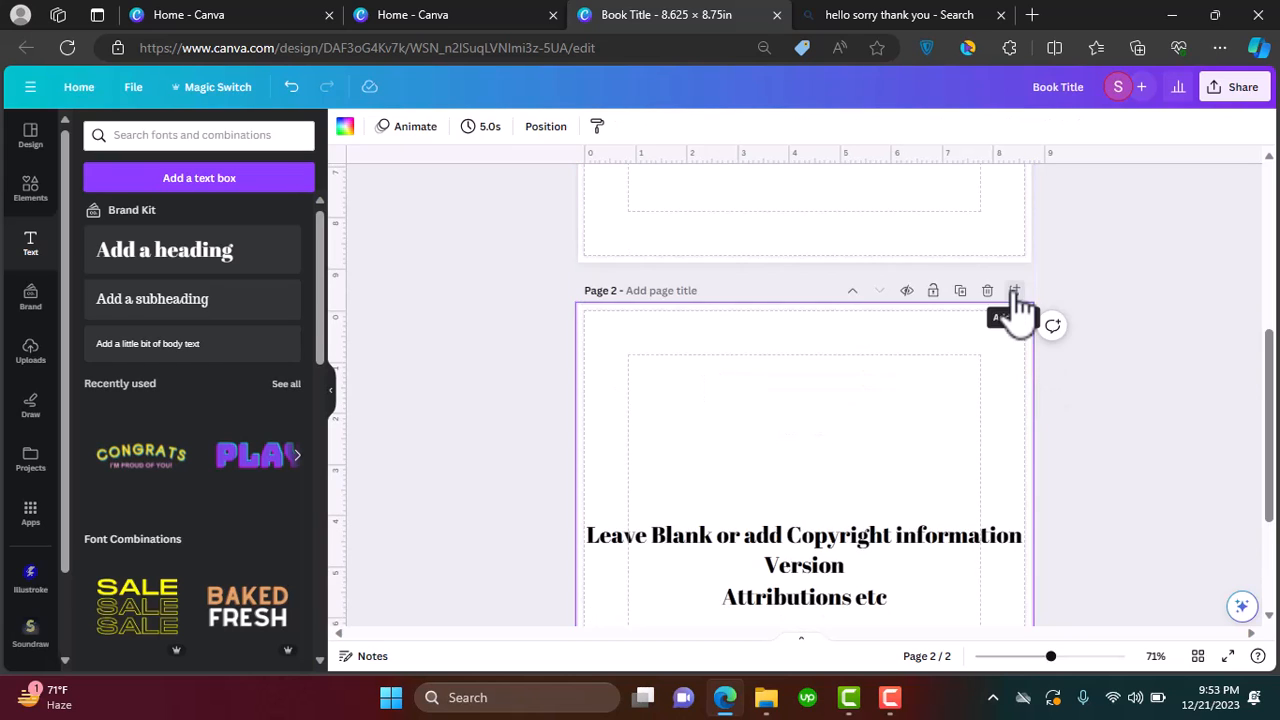
Add page 3 with the heading "Dedication" and page 4 with the heading "Leave Blank"
click(1014, 293)
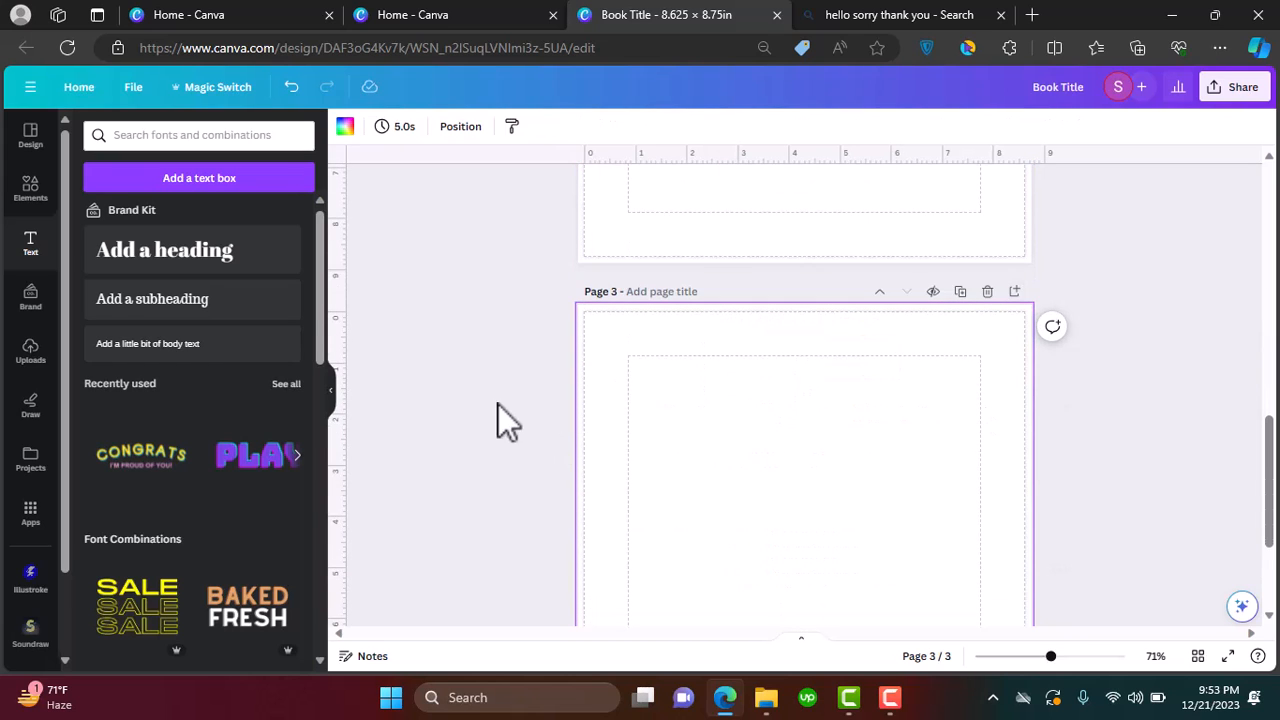
click(209, 252)
text(Dedication)
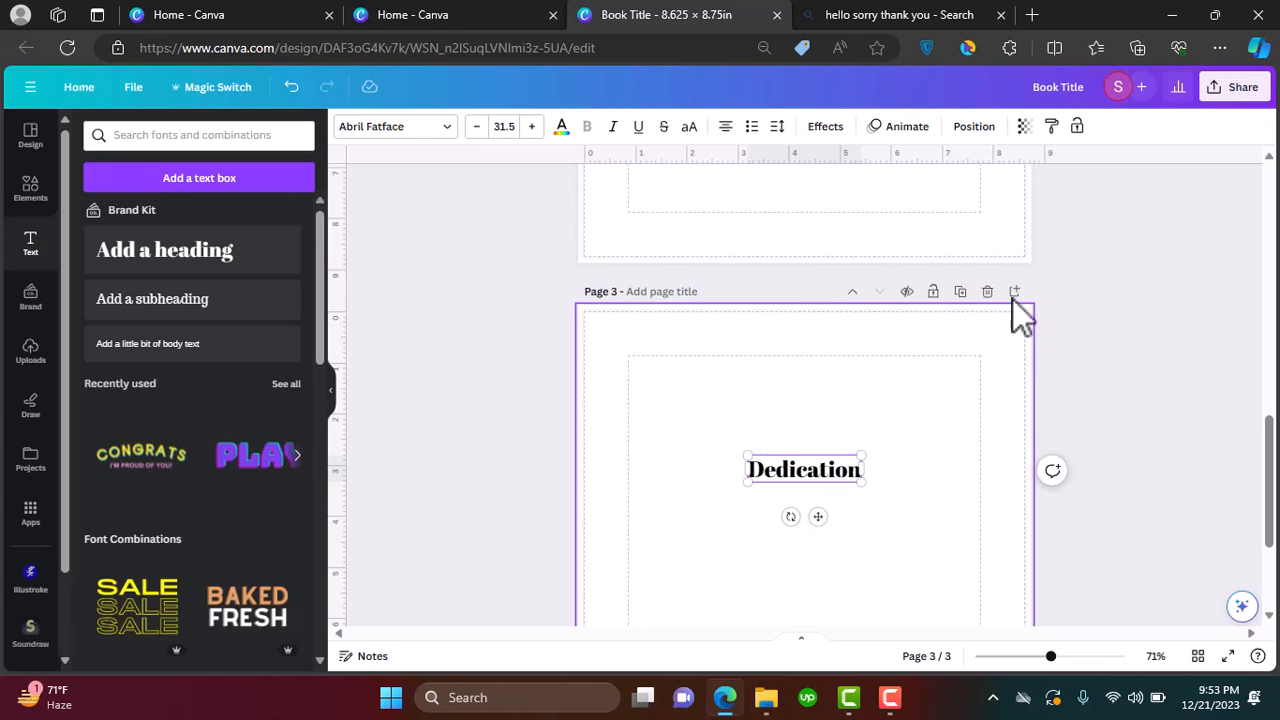
click(1014, 293)
click(214, 262)
text(I)
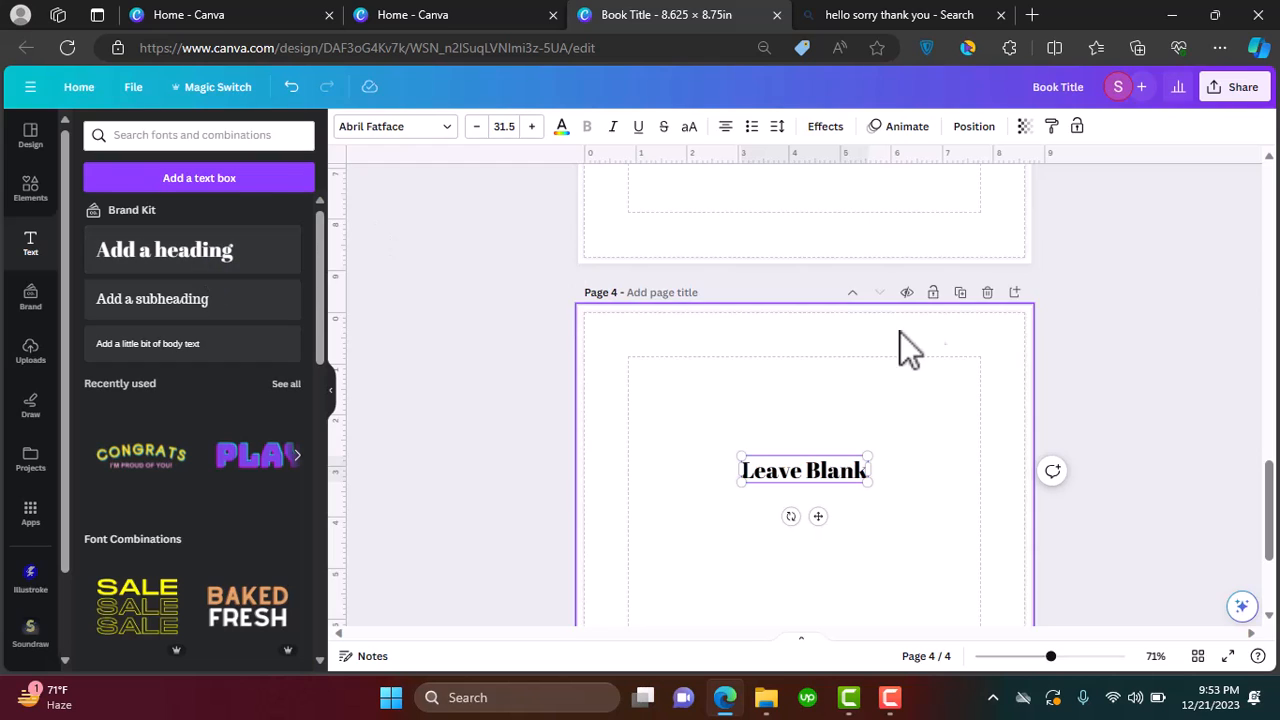
Add page 5 with a heading reading "About the Book"
click(1014, 293)
click(170, 268)
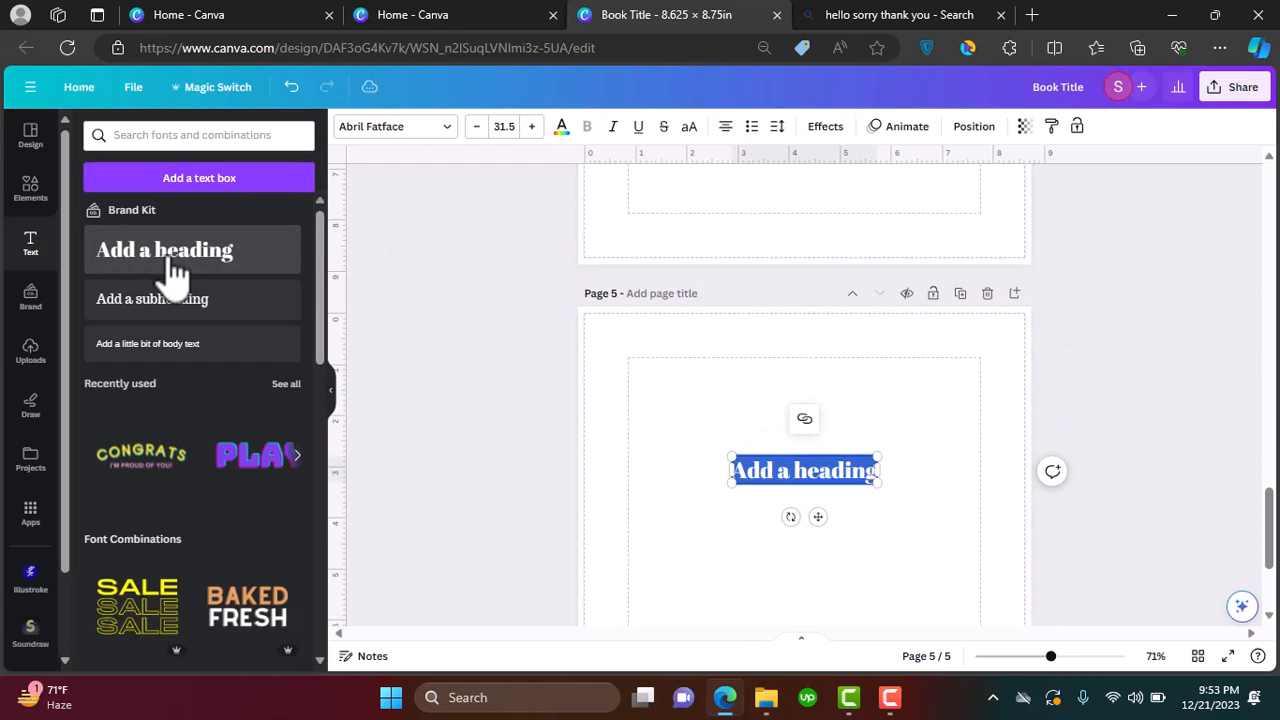
text(Tah)
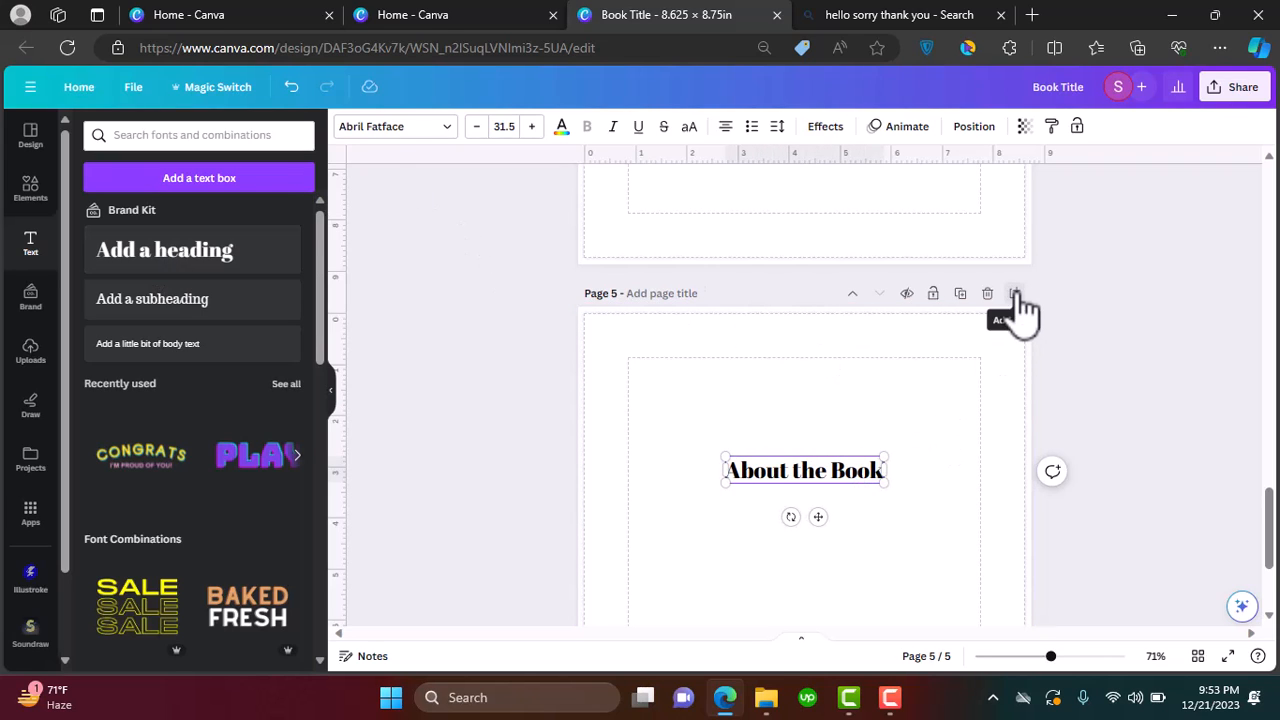
Add page 6 with a heading reading "Leave Blank or continue about the book"
click(1014, 295)
click(224, 268)
text(Leave Blank)
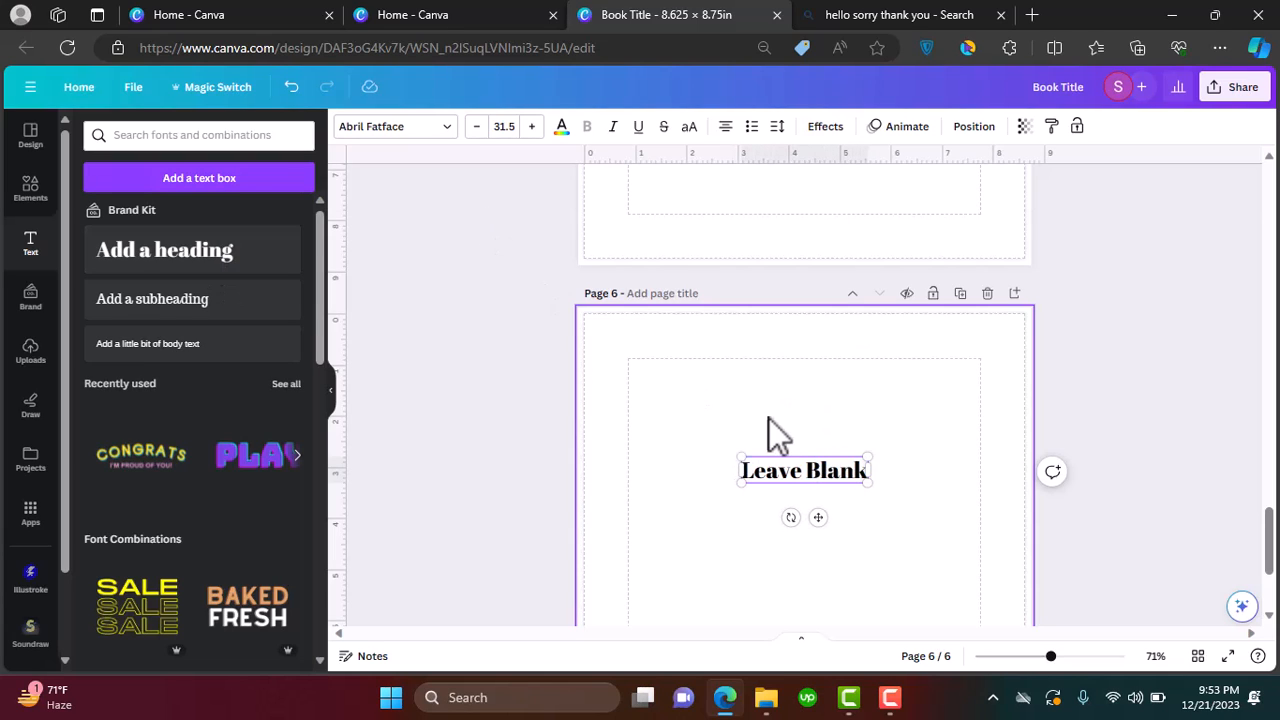
scroll(775, 434, down, 1)
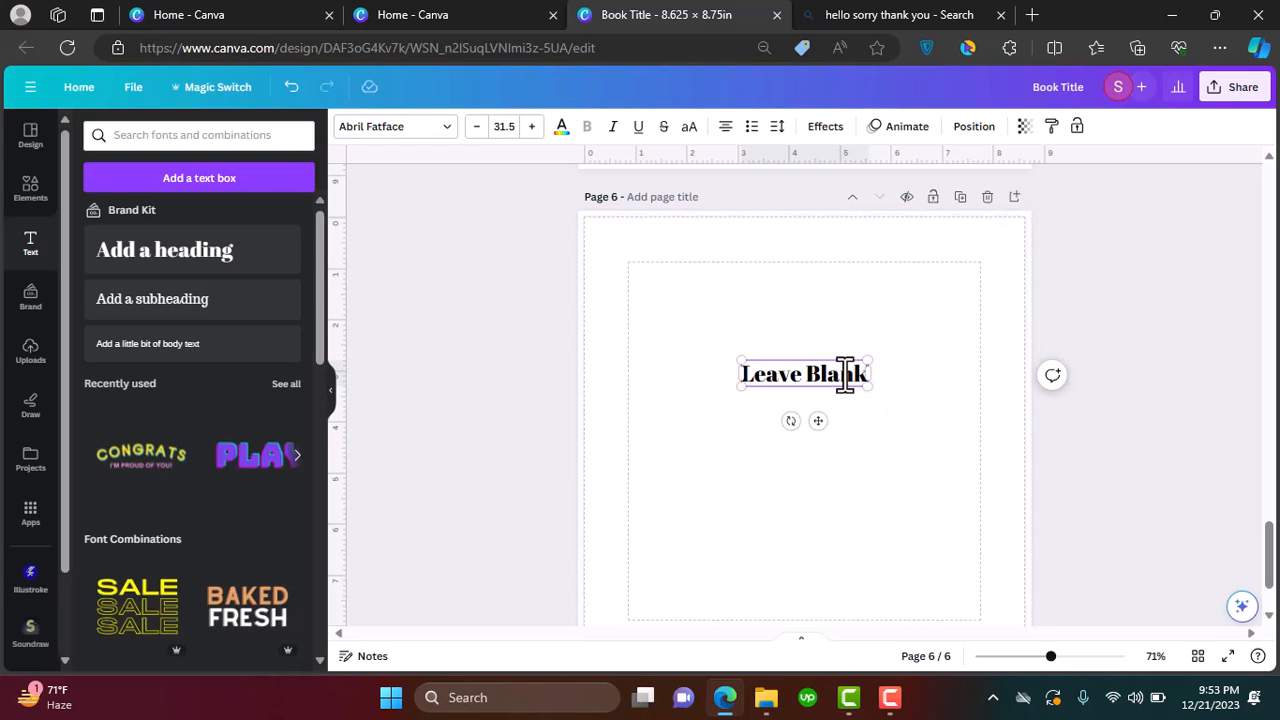
text(conti)
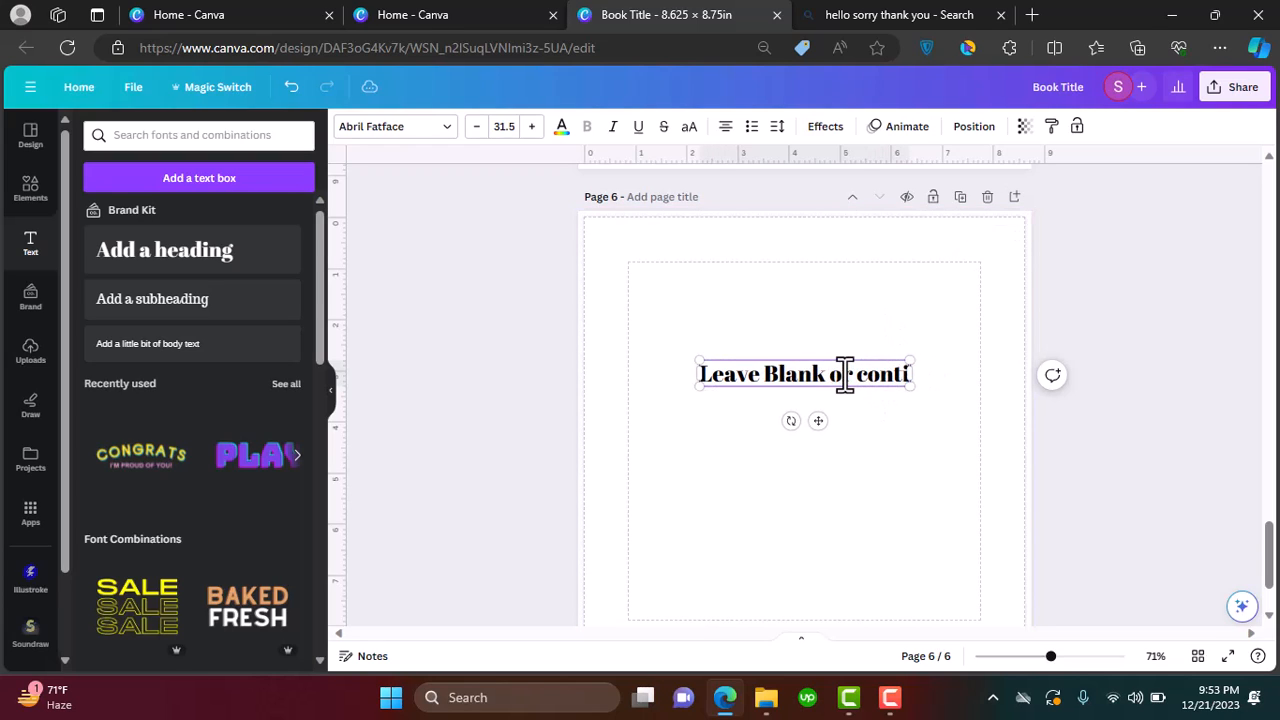
text(nue about hte)
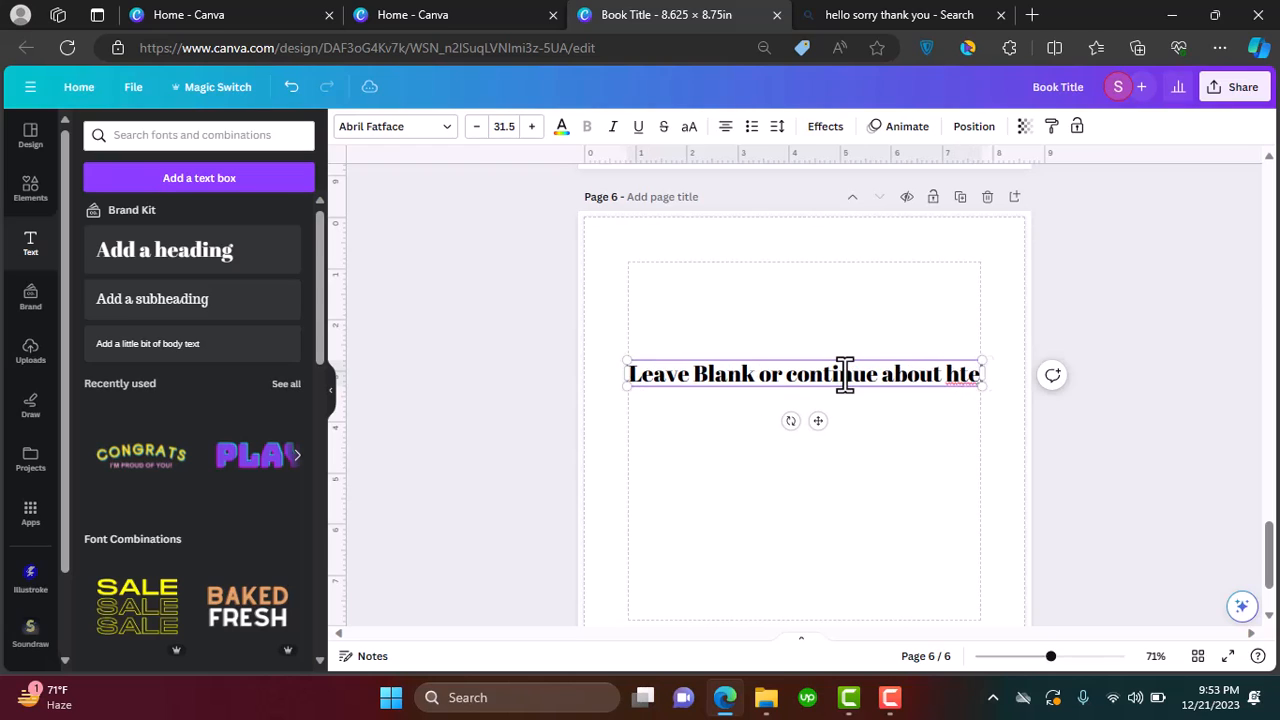
key(BackSpace)
key(BackSpace)
key(BackSpace)
text(the b)
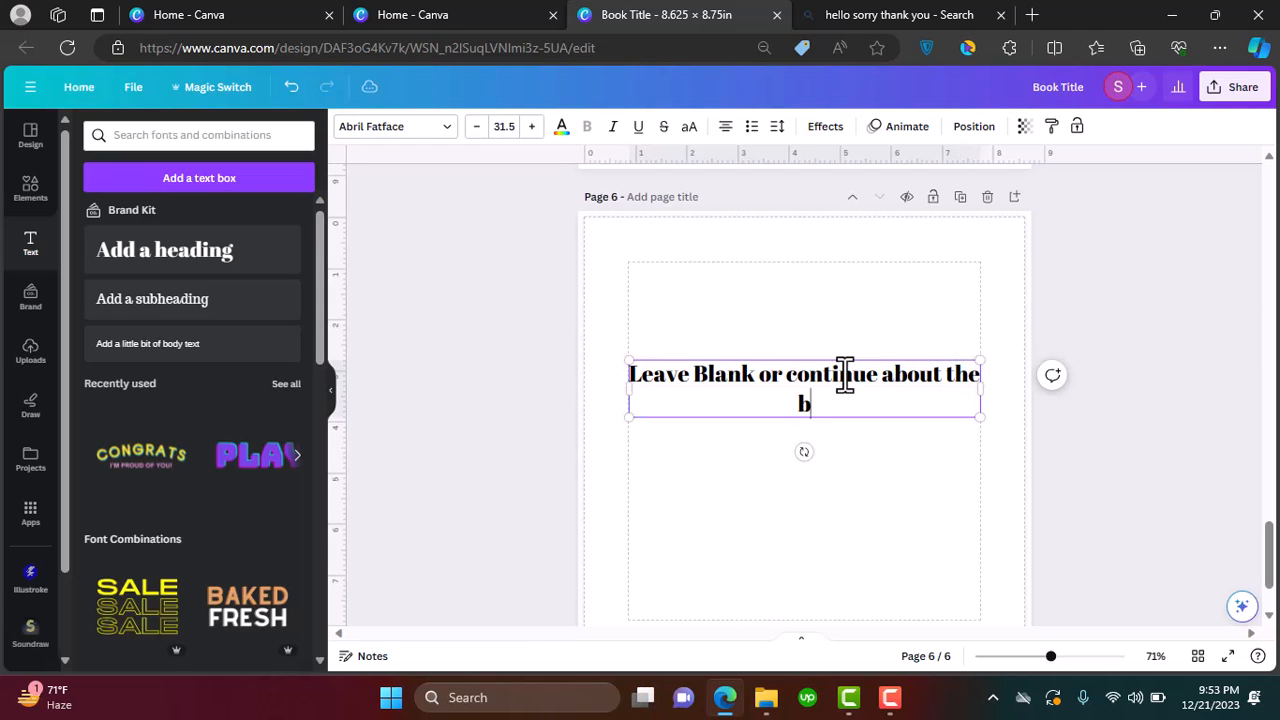
text(ook)
Add page 7 with a heading reading "Table of Contents"
click(1014, 197)
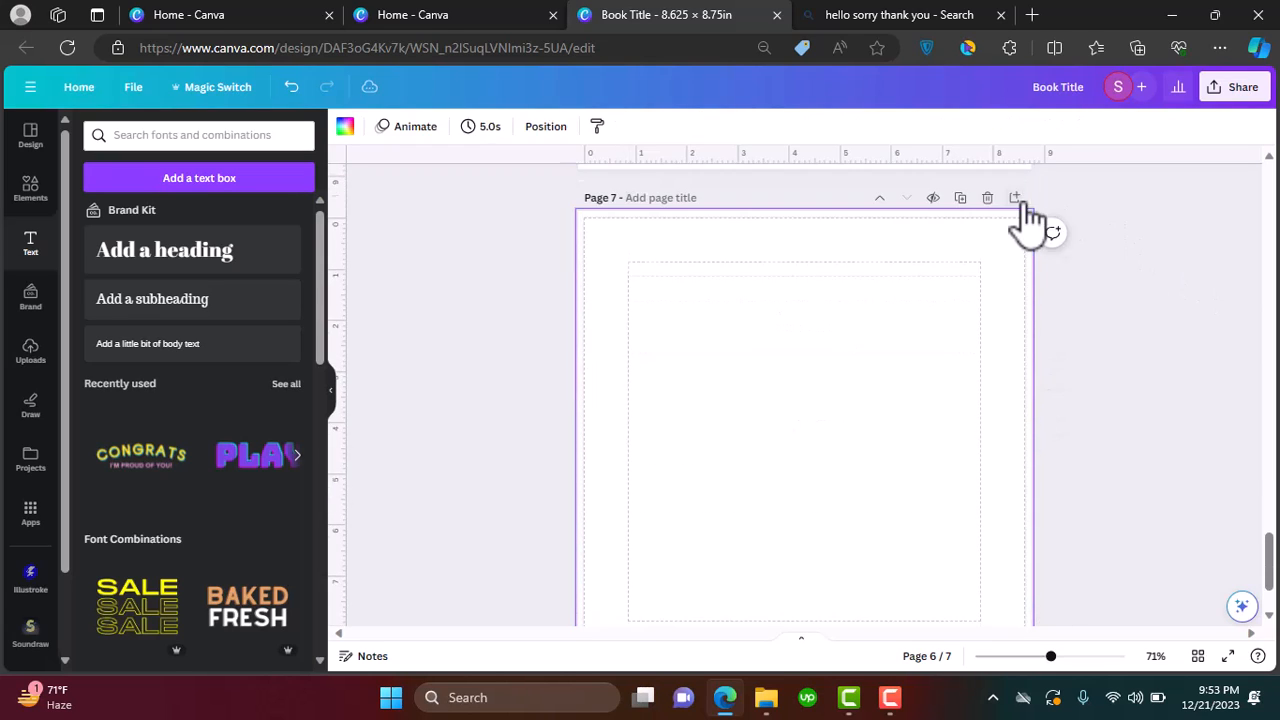
click(213, 262)
text(Tah)
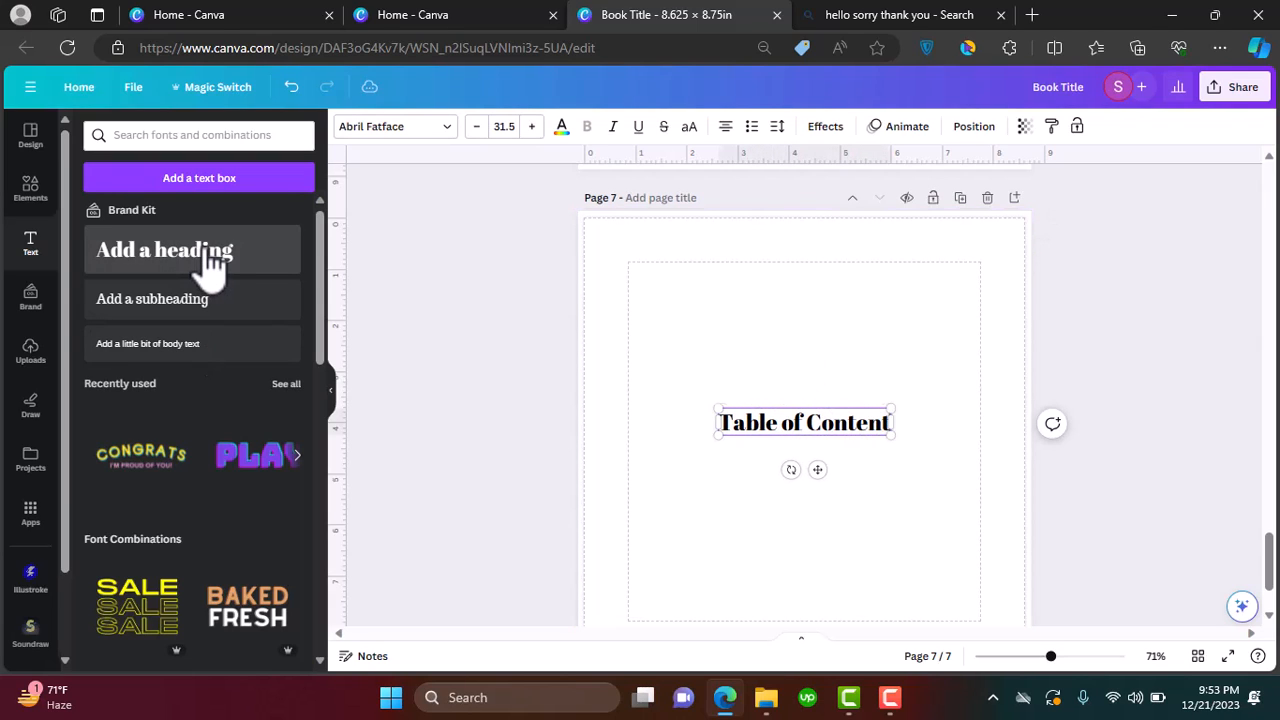
click(957, 515)
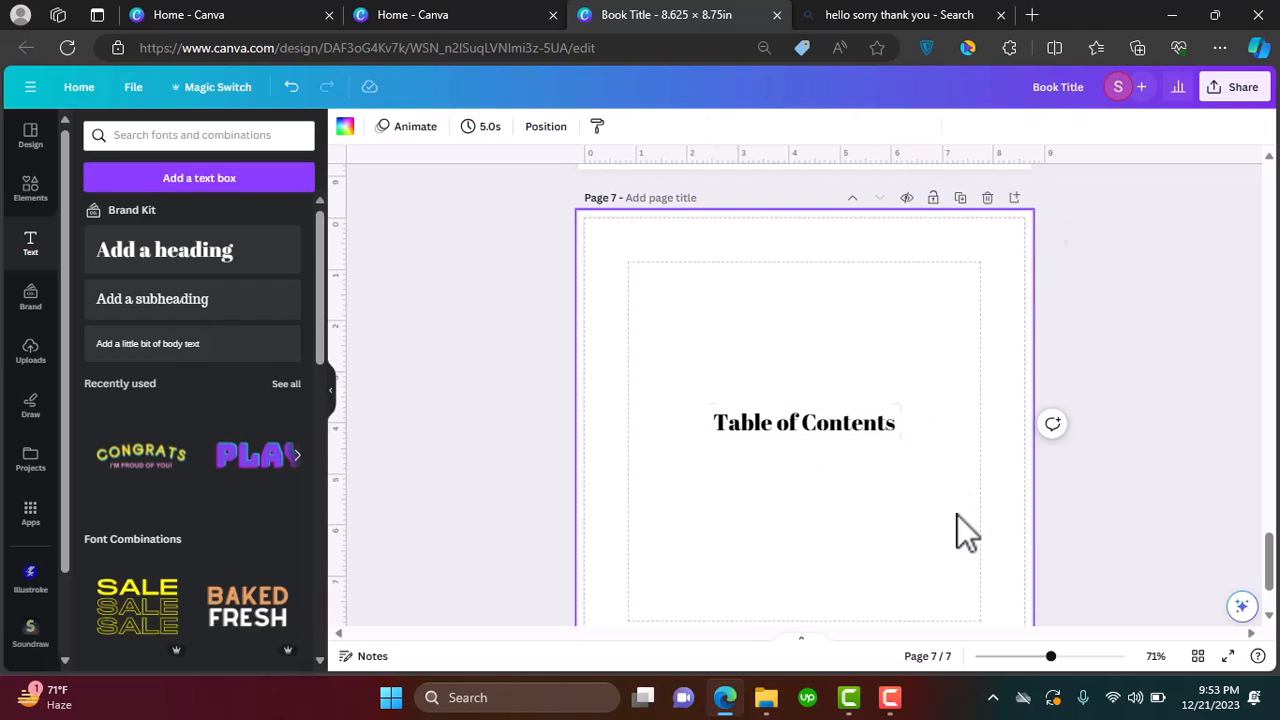
Add page 8 and place the uploaded "Welcome, little friends!" spread on it, enlarged from the page's top-left corner so its left half fills the page
click(1014, 197)
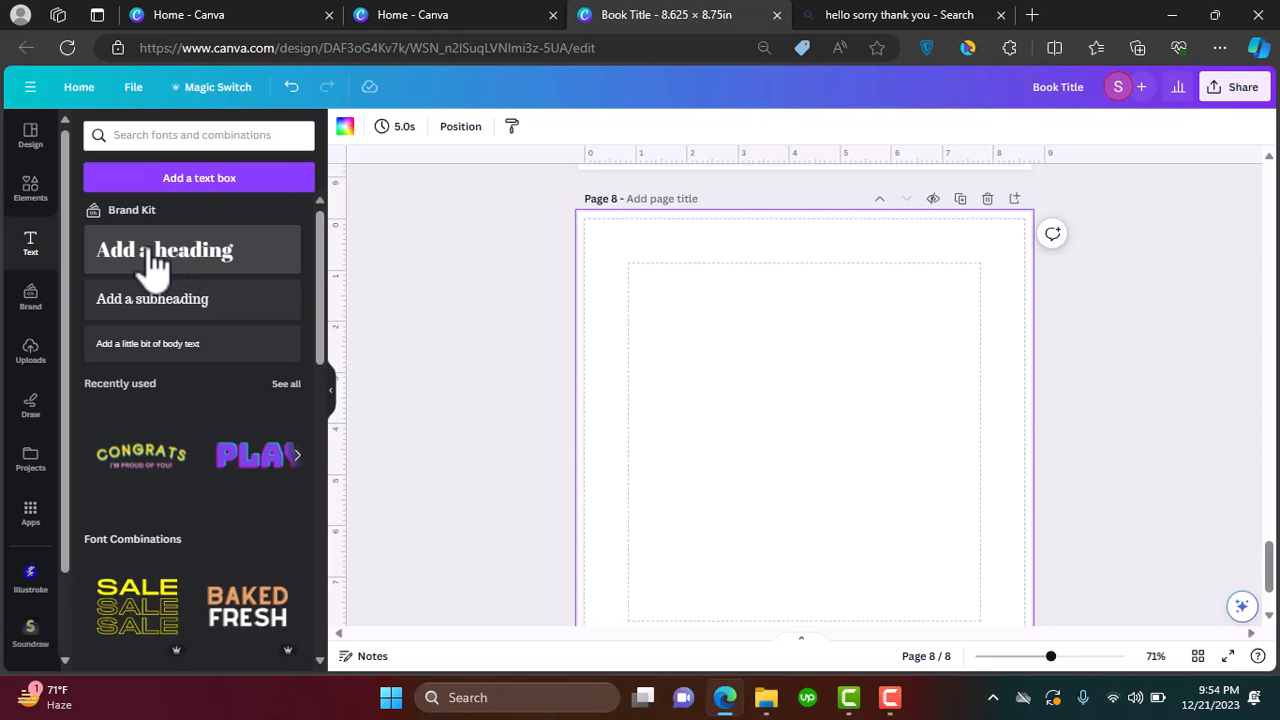
click(31, 352)
scroll(165, 440, down, 10)
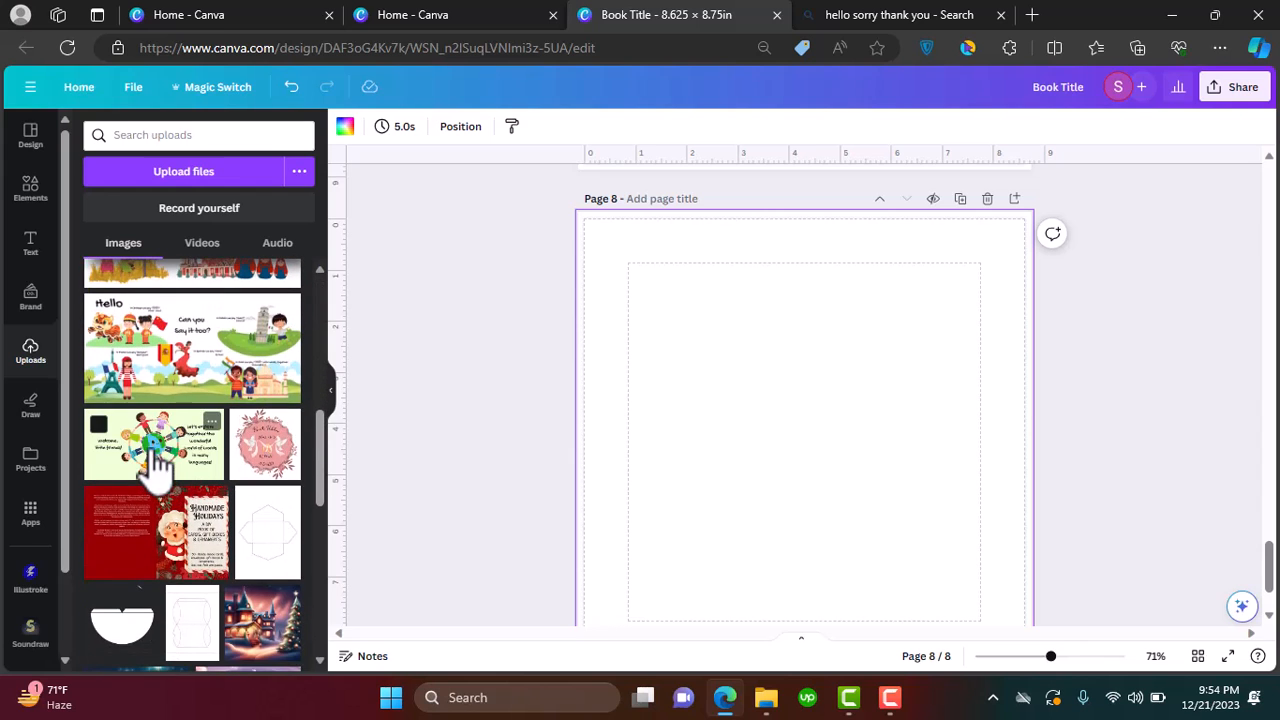
click(150, 455)
ctrl+scroll(722, 490, down, 5)
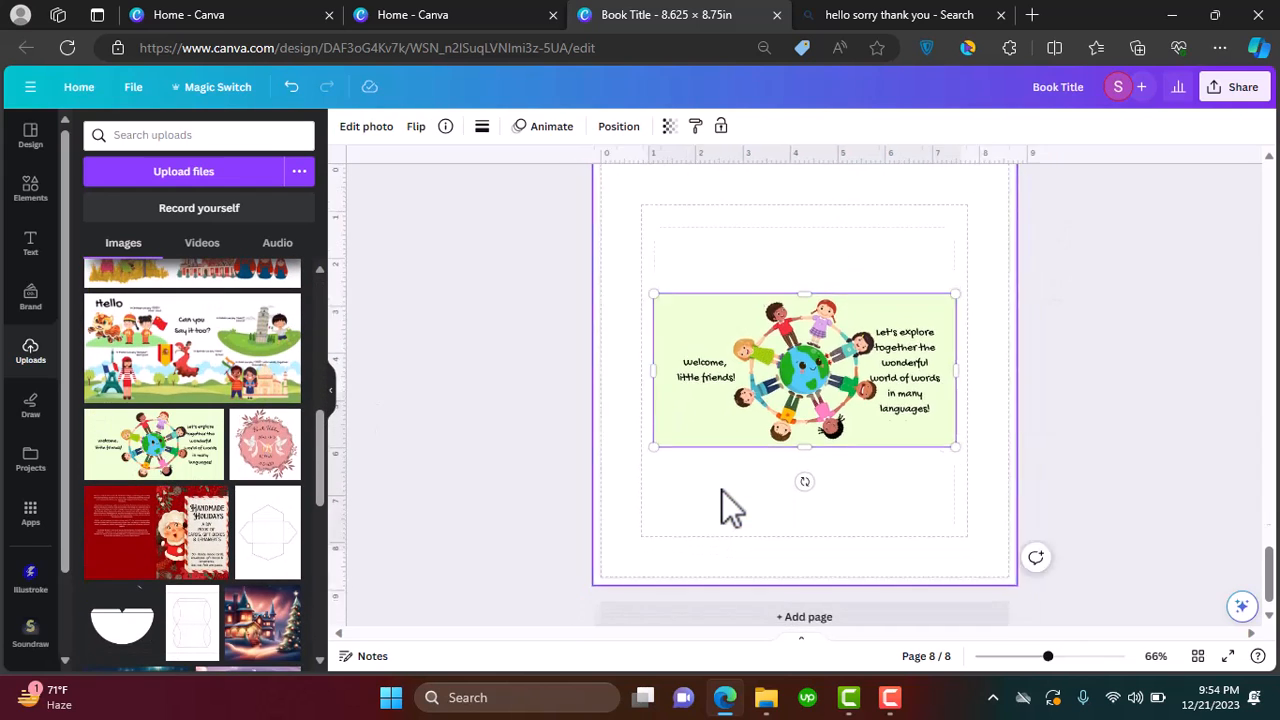
drag(722, 438, 682, 347)
click(682, 346)
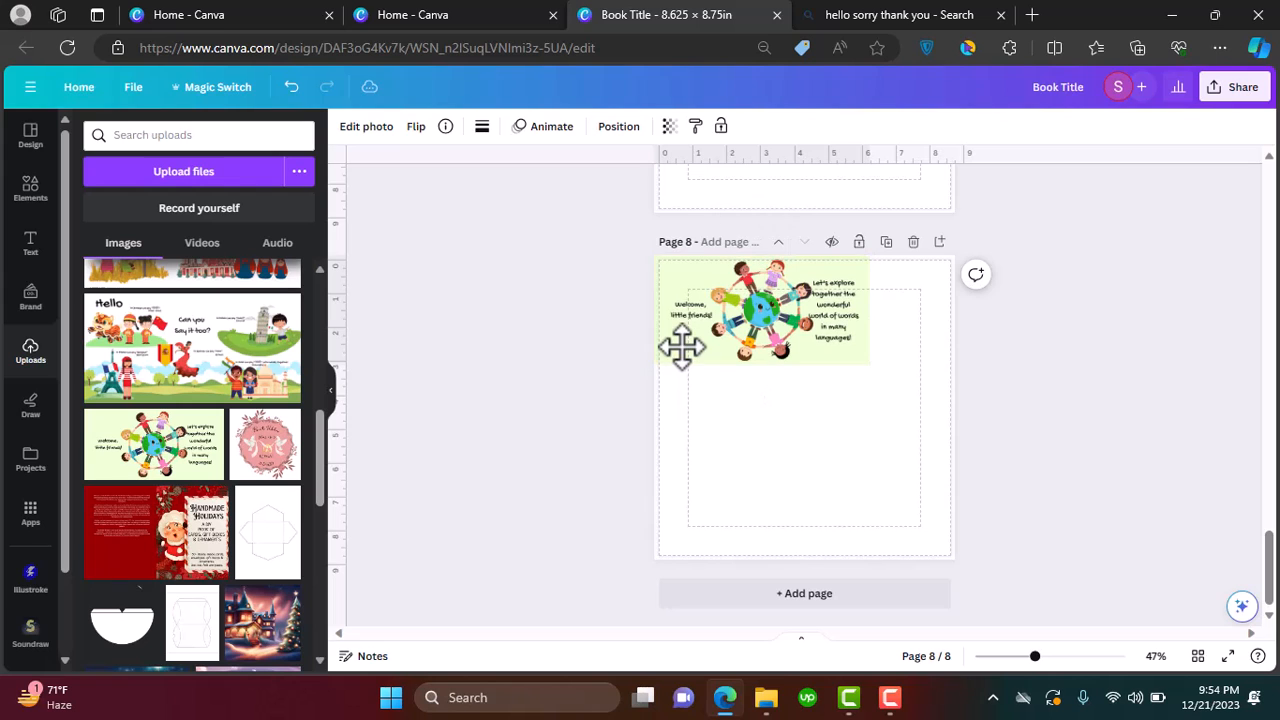
drag(872, 366, 1262, 553)
click(1084, 589)
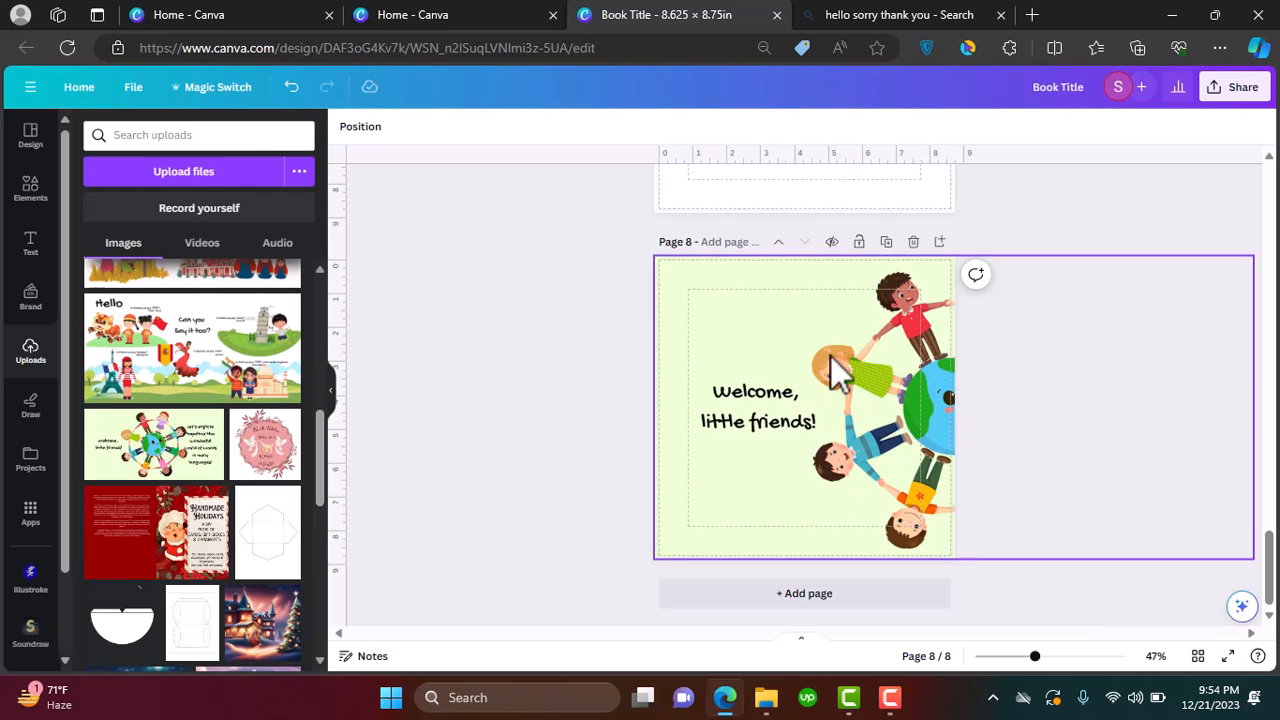
Add page 9, copy the welcome spread onto it and shift it so its right half fills the page
click(939, 241)
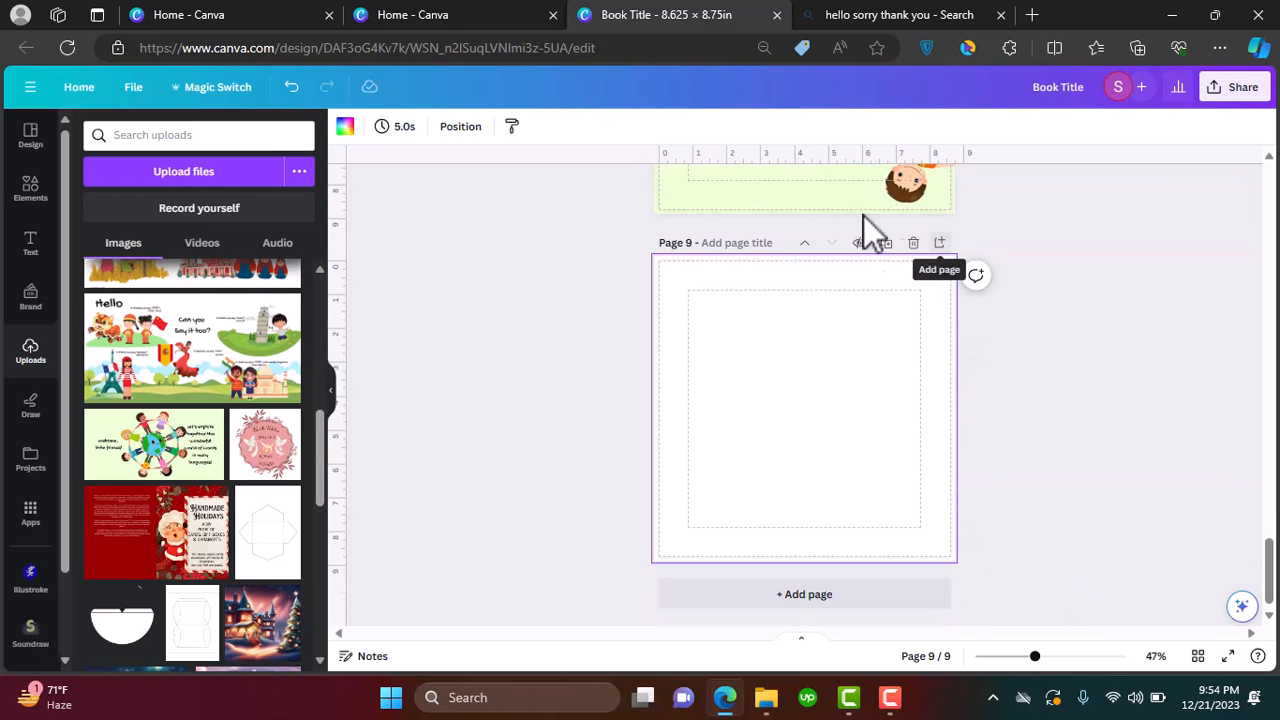
click(823, 189)
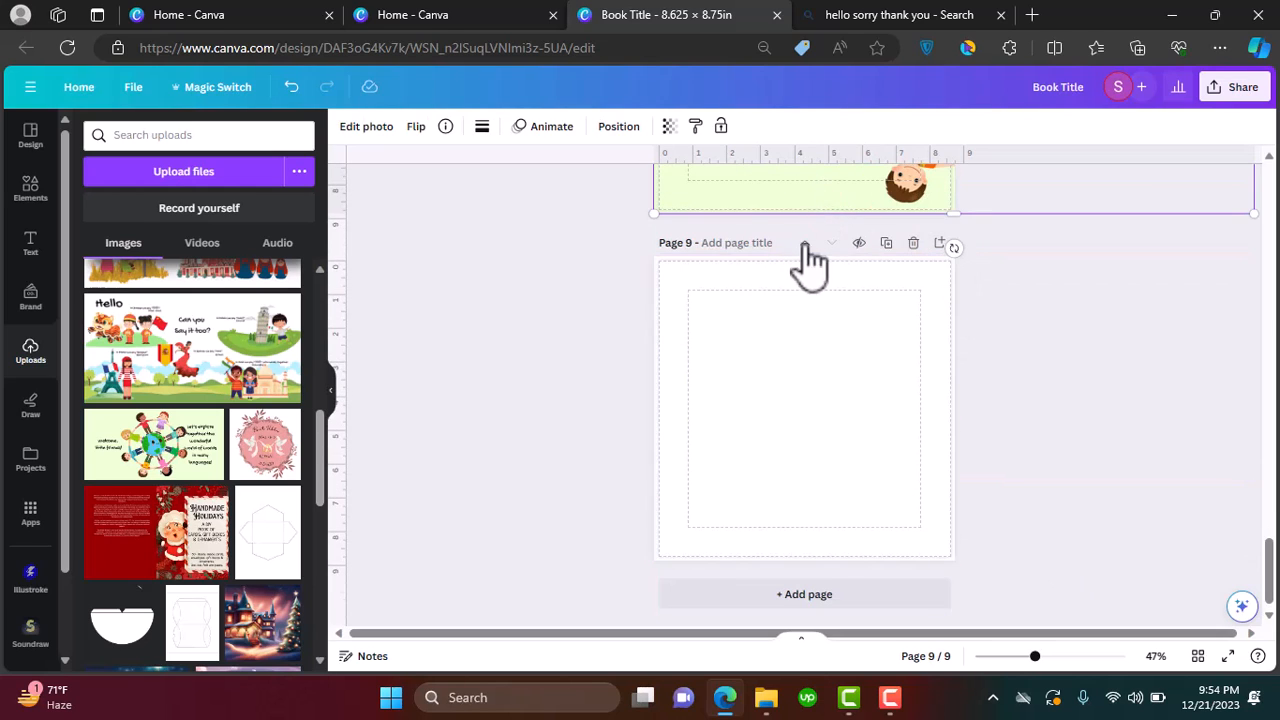
right_click(738, 204)
click(777, 224)
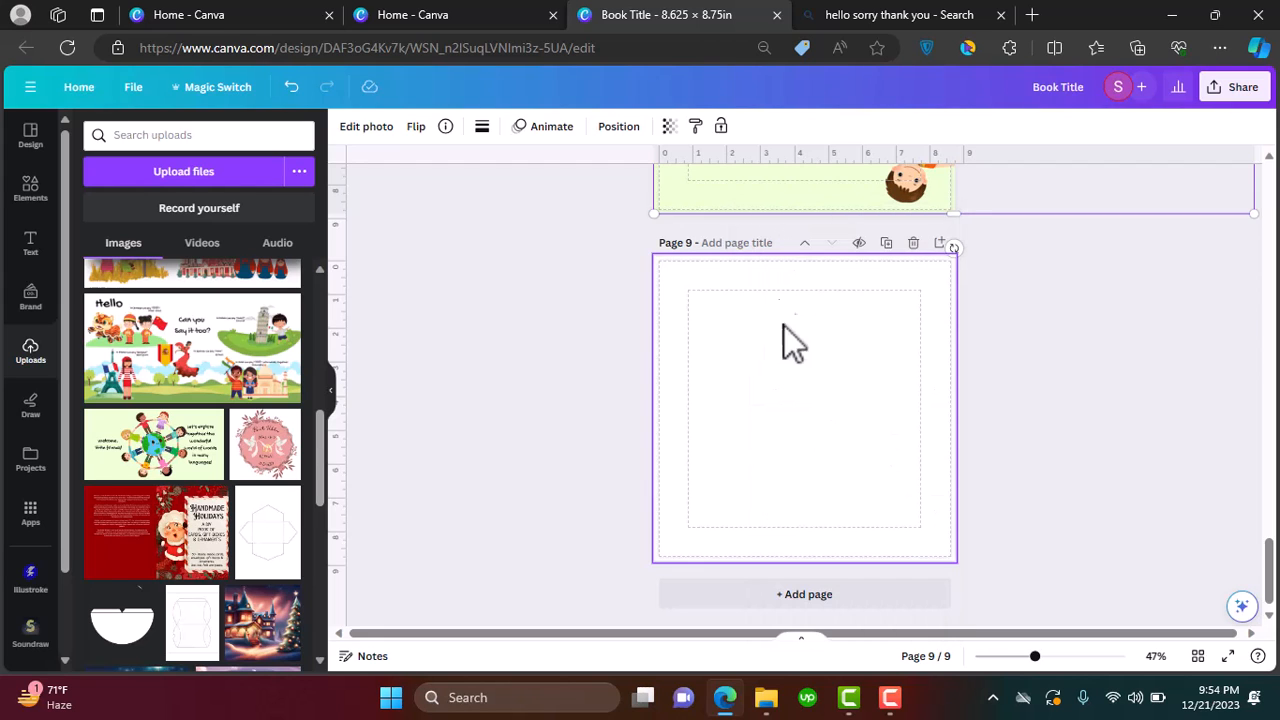
key(ctrl+v)
drag(787, 362, 540, 408)
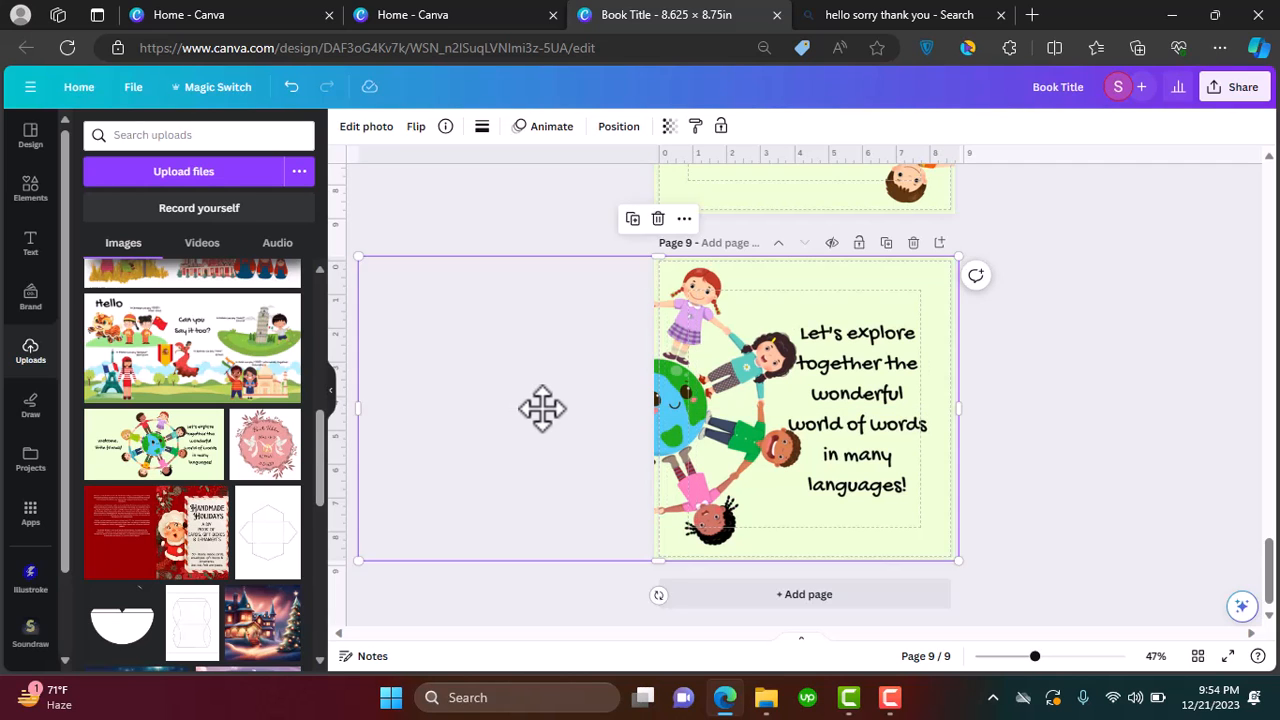
click(1006, 545)
scroll(1006, 545, up, 1)
scroll(1006, 545, down, 2)
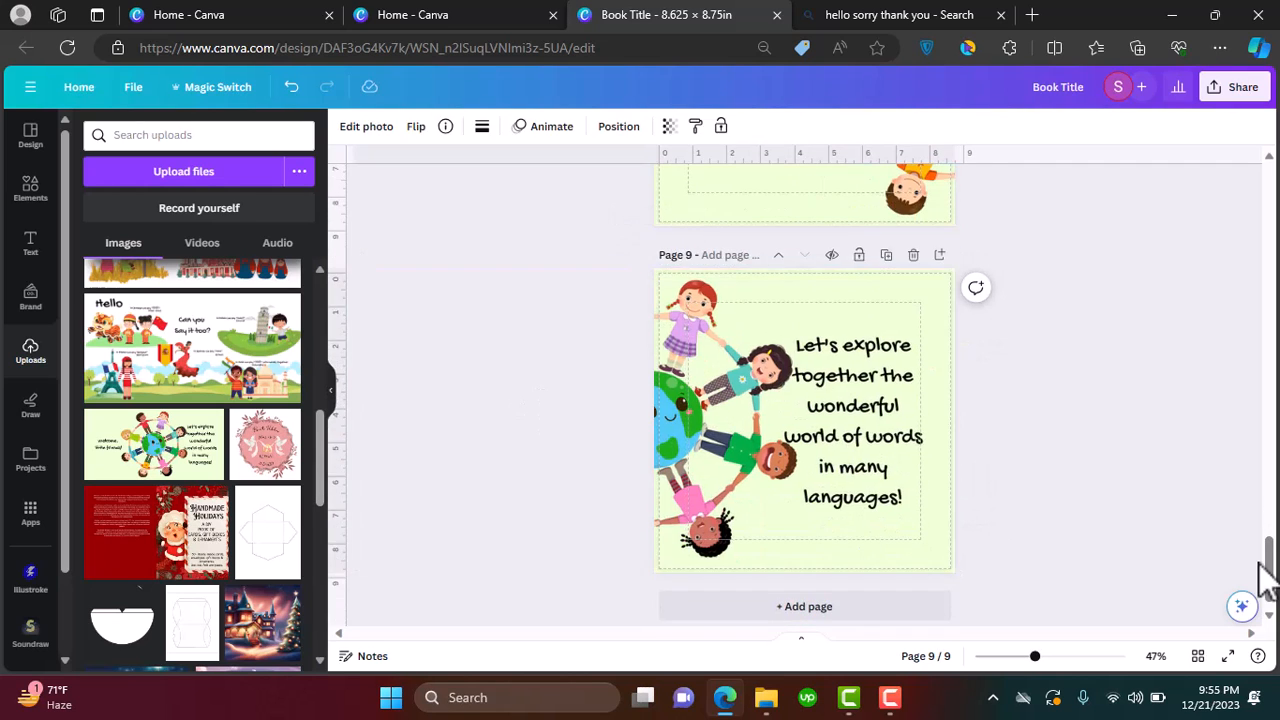
Add page 10 and place the first "Hello" spread with the Chinese and French scenes, enlarged so its left half fills the page
click(808, 607)
drag(143, 357, 778, 340)
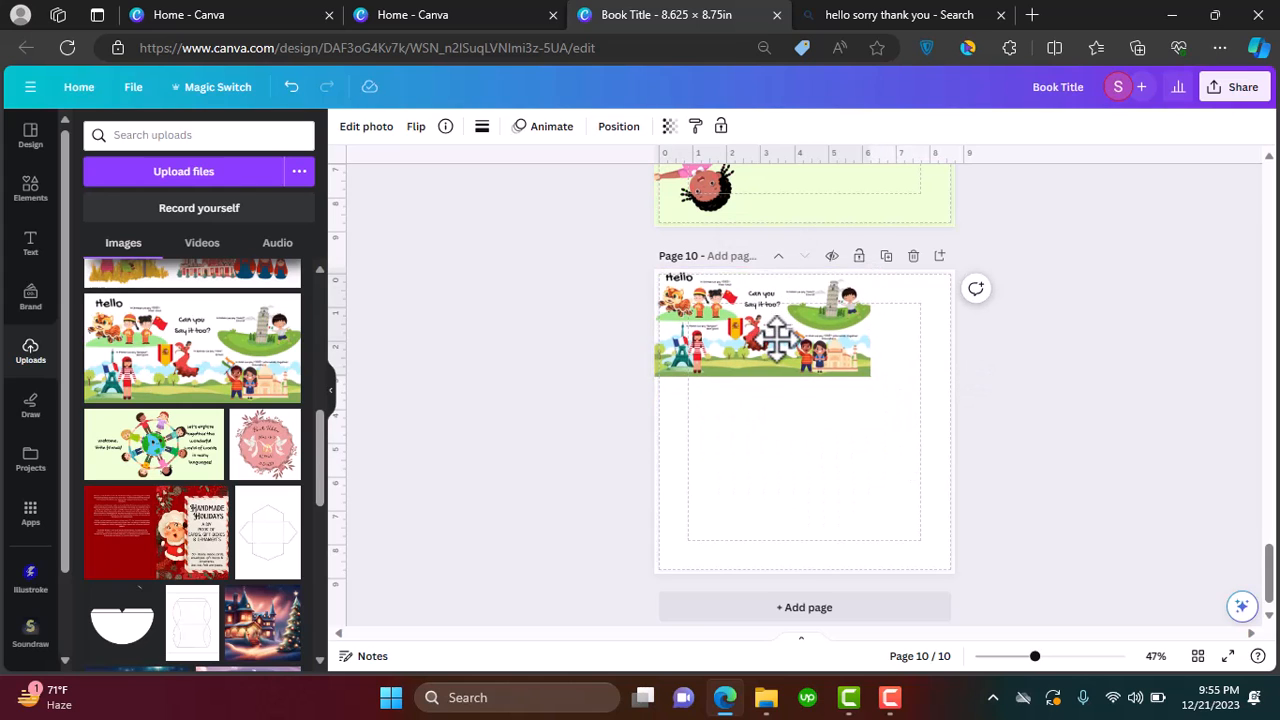
drag(873, 382, 1250, 570)
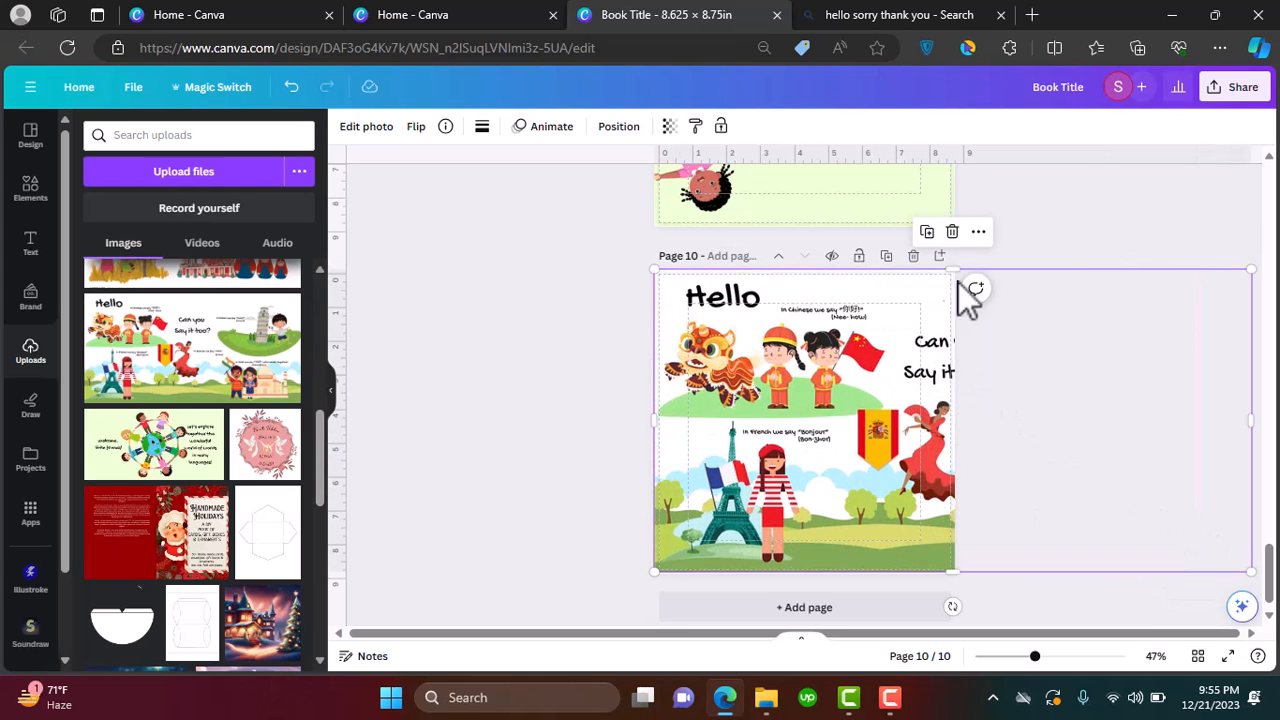
drag(955, 569, 1254, 572)
Duplicate page 10 as page 11 and shift the first "Hello" spread so its right half fills the page
click(886, 256)
drag(1175, 420, 905, 420)
click(1074, 489)
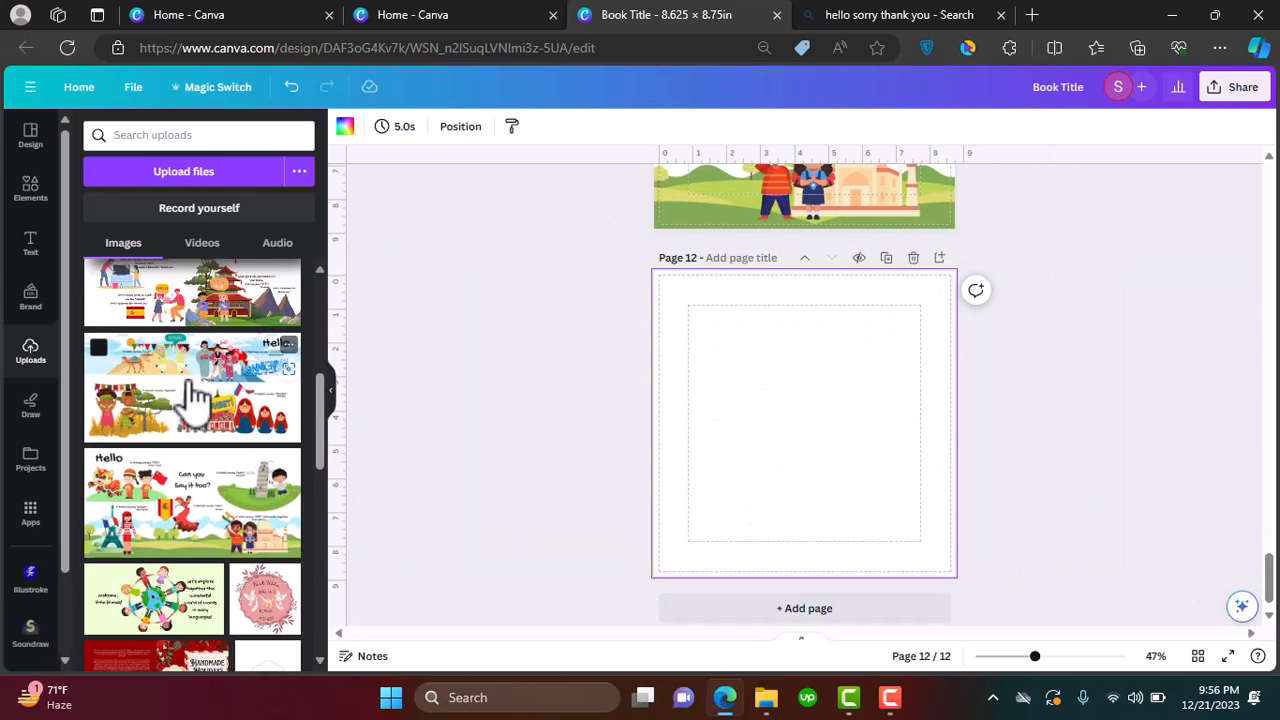
Place the second "Hello" spread with the camel and nesting dolls on page 12, enlarged so its left half fills the page
click(192, 490)
drag(745, 450, 702, 354)
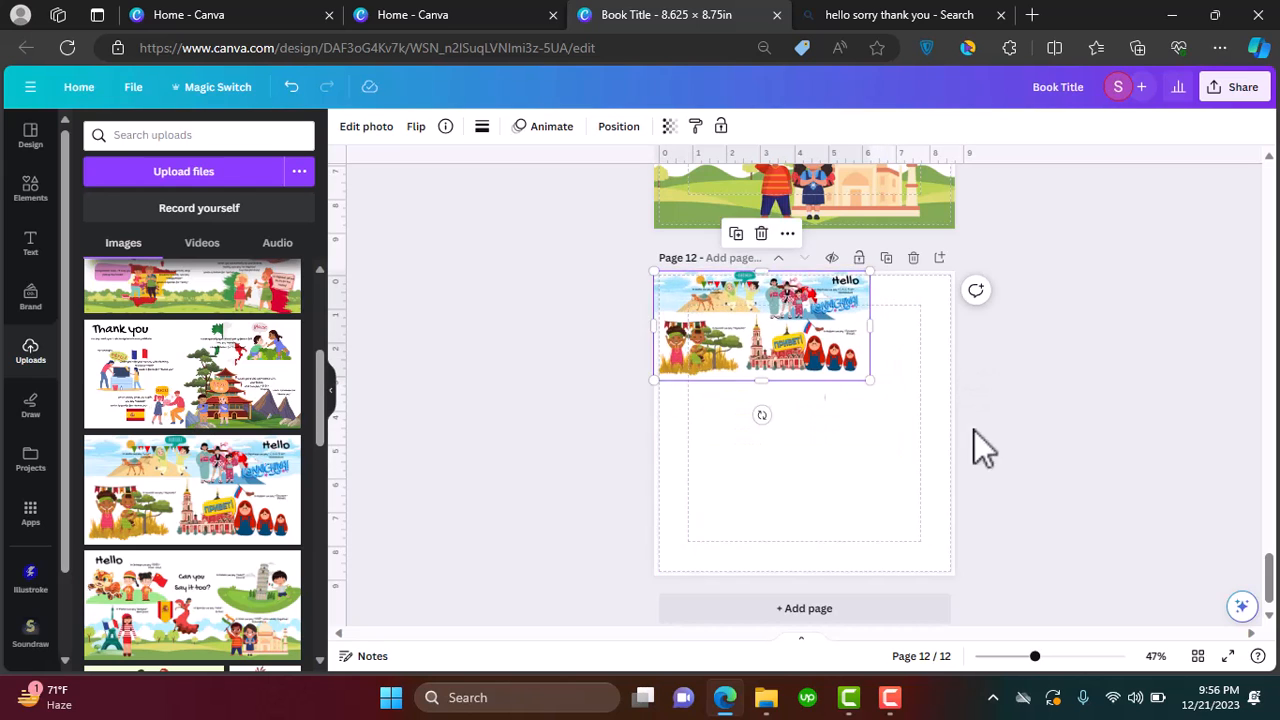
drag(871, 383, 1255, 575)
Duplicate page 12 as page 13 and shift the second "Hello" spread so its right half fills the page
click(886, 257)
drag(1048, 403, 773, 340)
click(1060, 410)
Add page 14 and place the "Thank you" spread on it, enlarged so its left half fills the page
click(804, 608)
click(192, 490)
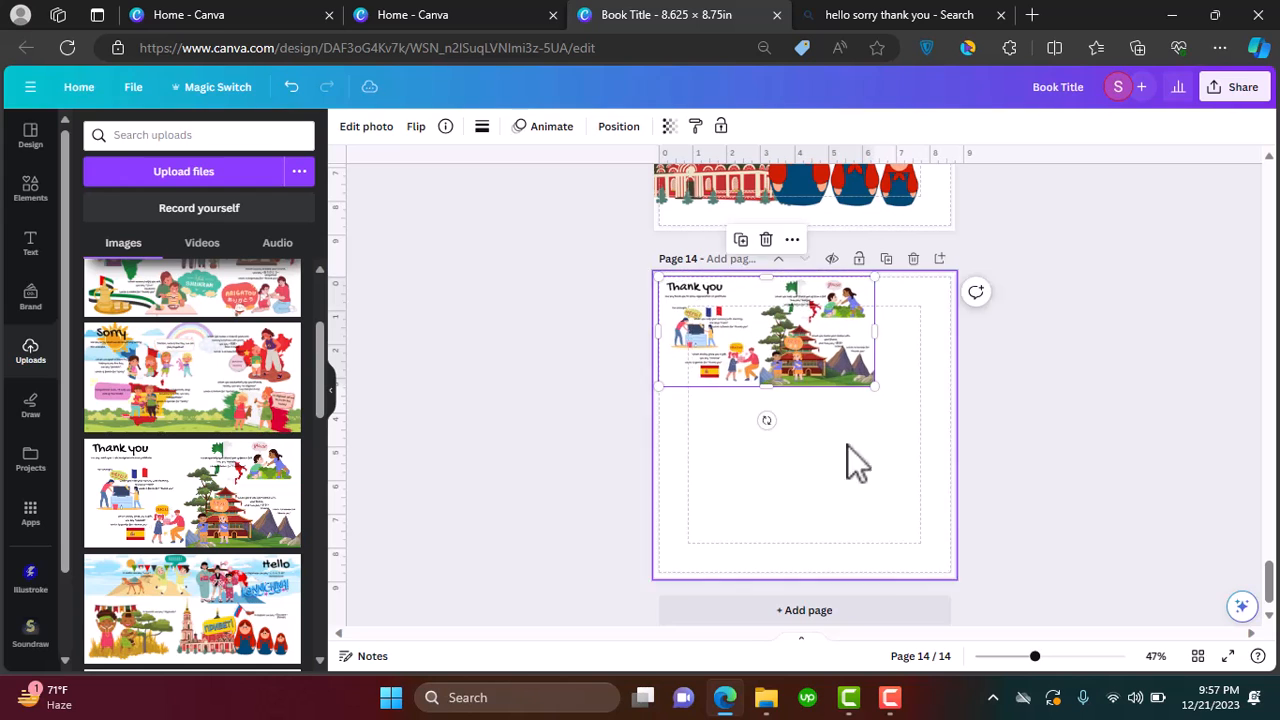
drag(871, 381, 1249, 569)
Duplicate page 14 as page 15 and shift the "Thank you" spread so its right half fills the page
click(886, 258)
drag(1128, 400, 826, 394)
scroll(1034, 443, up, 5)
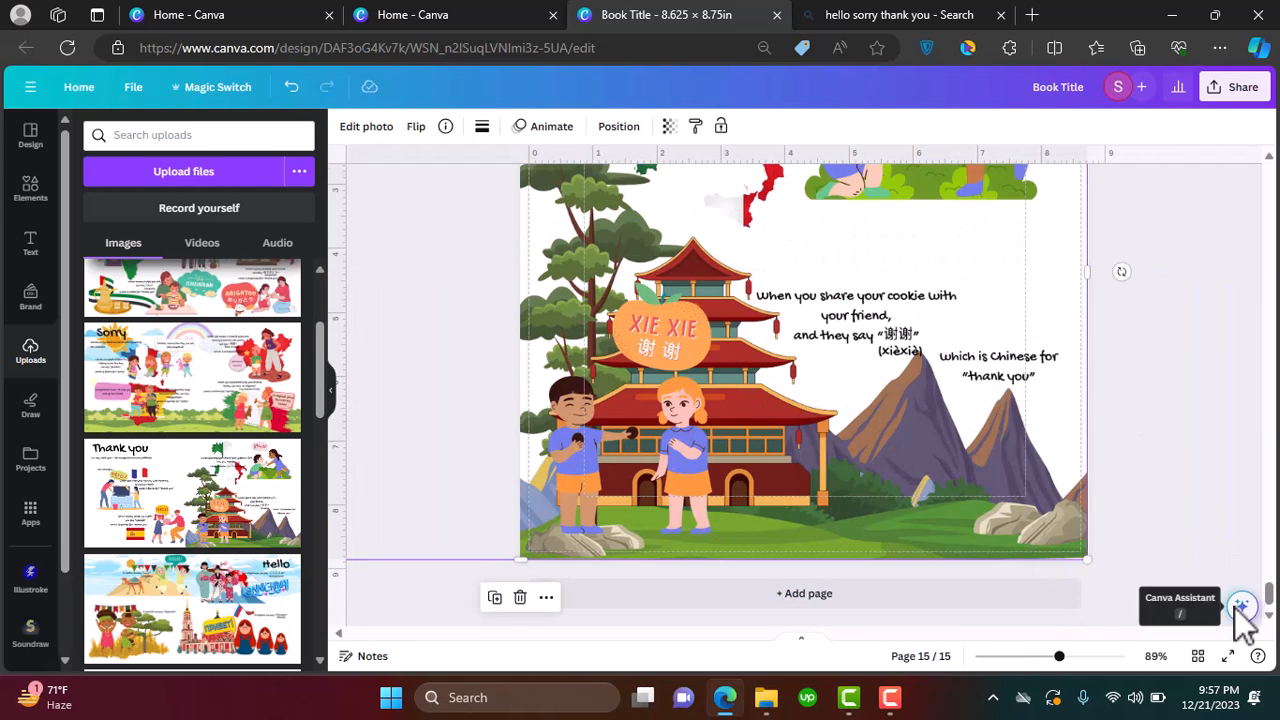
Add page 16 and place the first "Sorry" spread on it, enlarged so its left half fills the page
scroll(1134, 553, down, 5)
click(804, 593)
scroll(664, 348, up, 2)
click(192, 377)
scroll(630, 587, down, 2)
drag(715, 438, 674, 344)
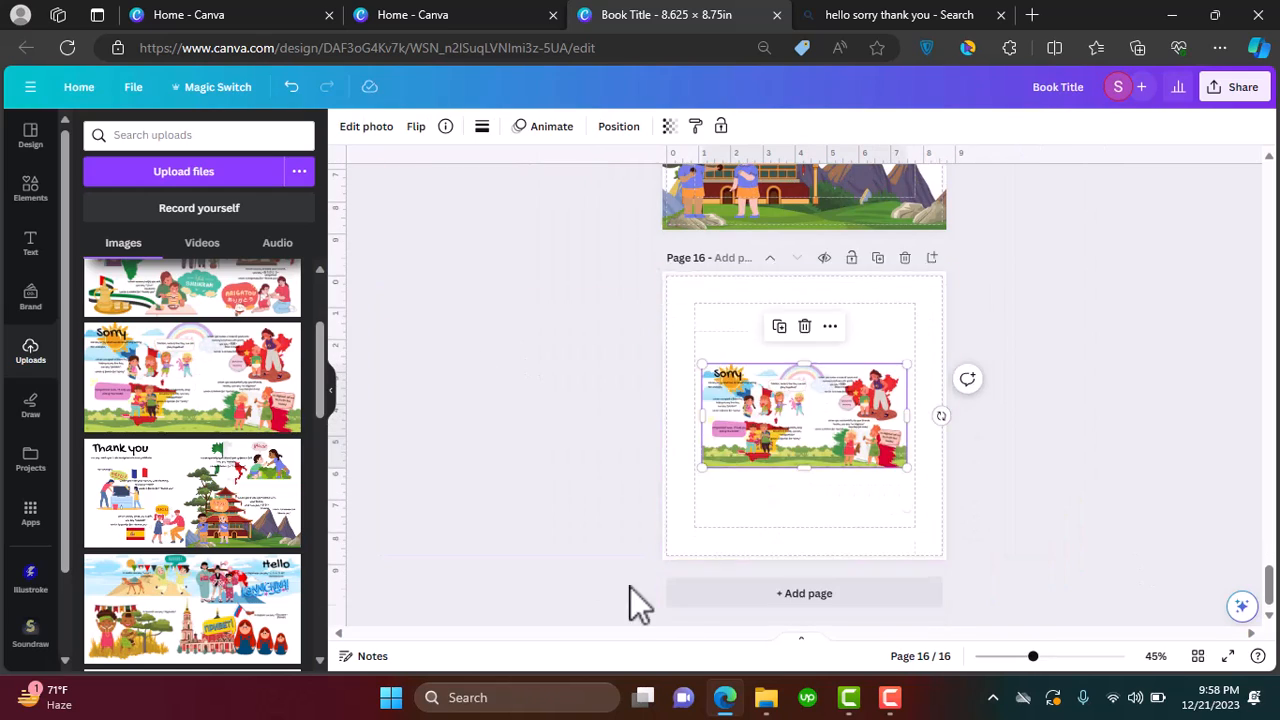
drag(866, 372, 1257, 506)
Duplicate page 16 as page 17 and shift the "Sorry" spread so its right half fills the page
click(878, 258)
drag(951, 366, 808, 370)
scroll(939, 541, up, 5)
scroll(939, 541, down, 4)
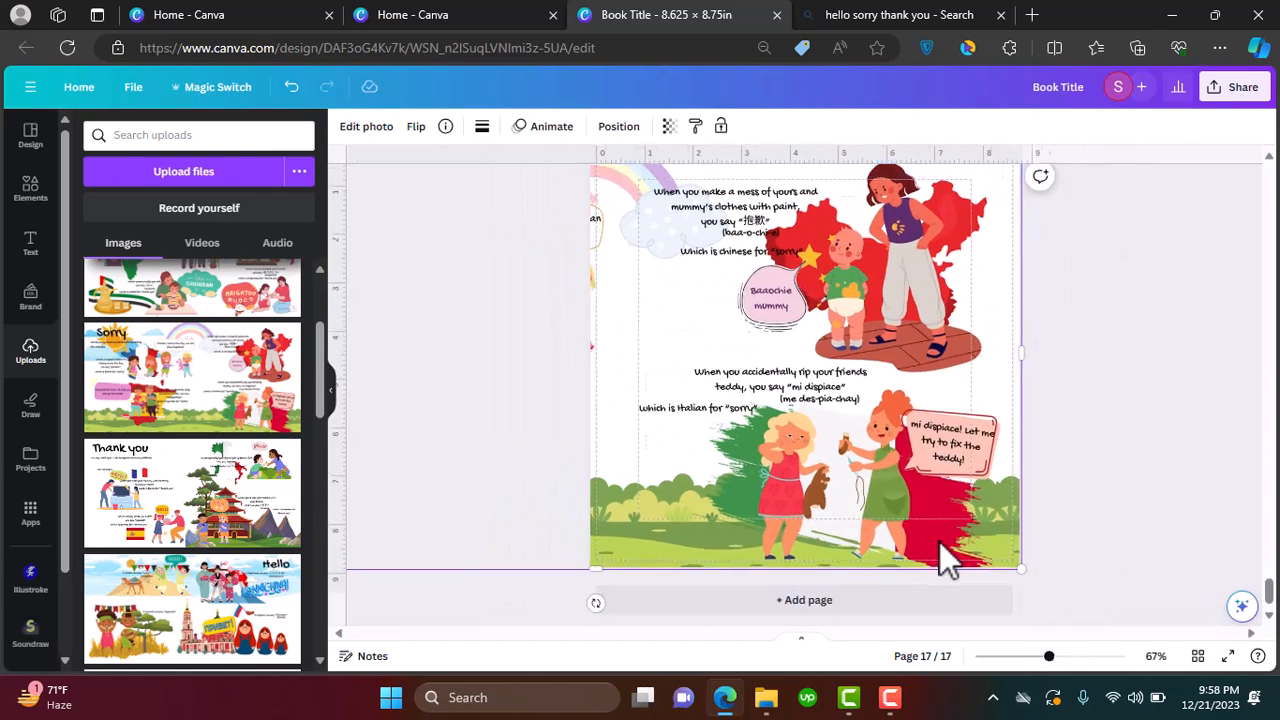
Adjust the "Sorry" spread on page 17 to cover the page, and size its page 16 copy to about 17.7 × 9 in
drag(994, 204, 990, 230)
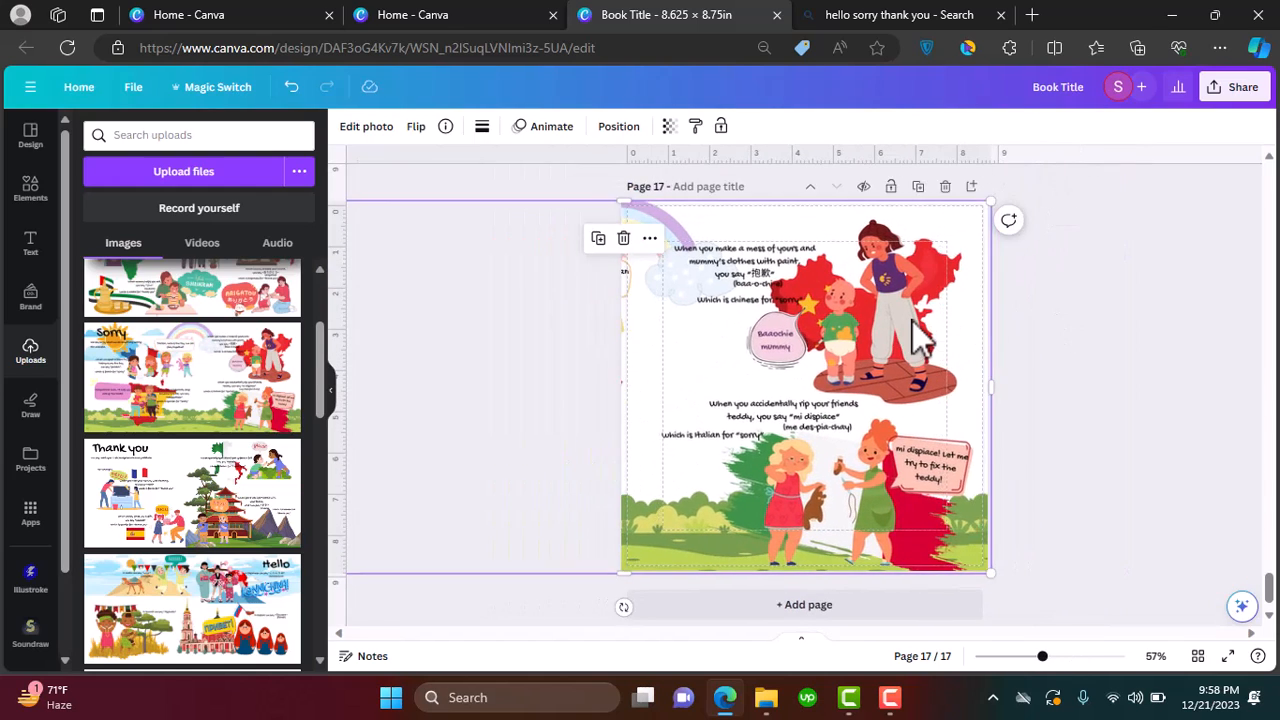
click(1175, 452)
scroll(1103, 514, down, 3)
scroll(549, 417, up, 5)
click(549, 417)
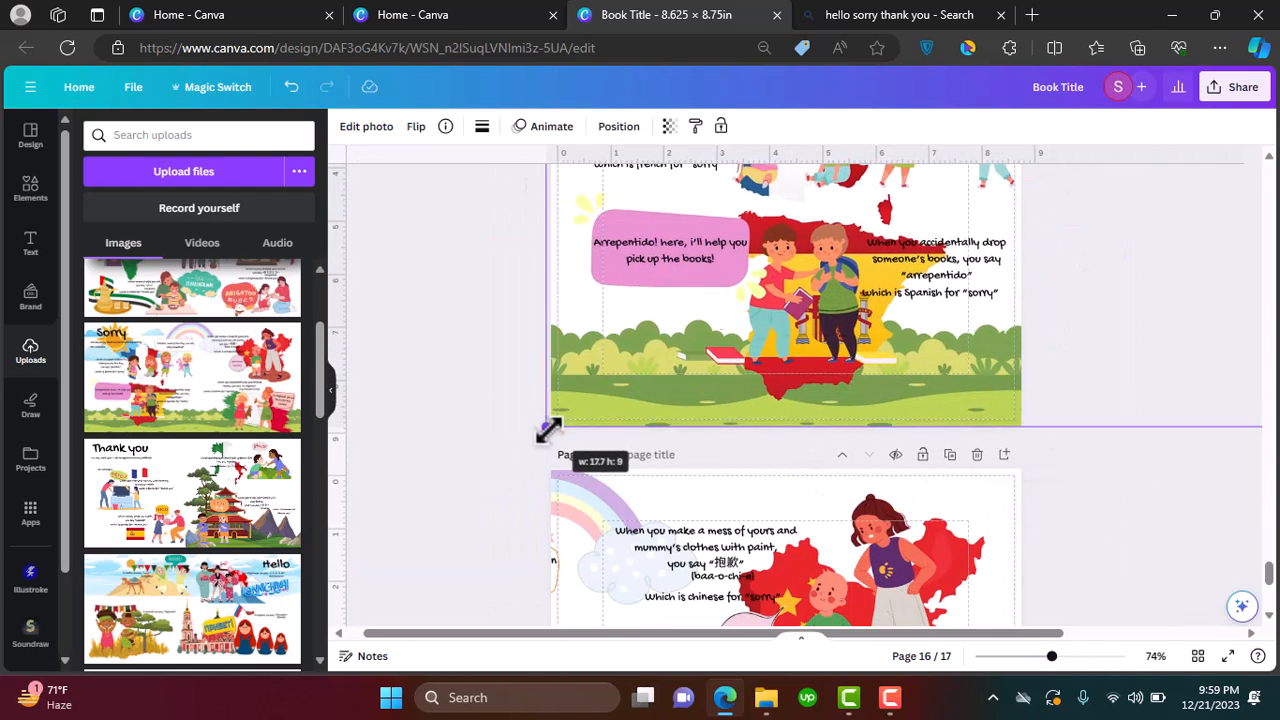
Add page 18, place the "Dhanyavaad" thank-you spread with its left half filling the page, and duplicate the page
scroll(486, 449, down, 4)
click(803, 591)
scroll(190, 450, up, 2)
drag(137, 437, 1151, 549)
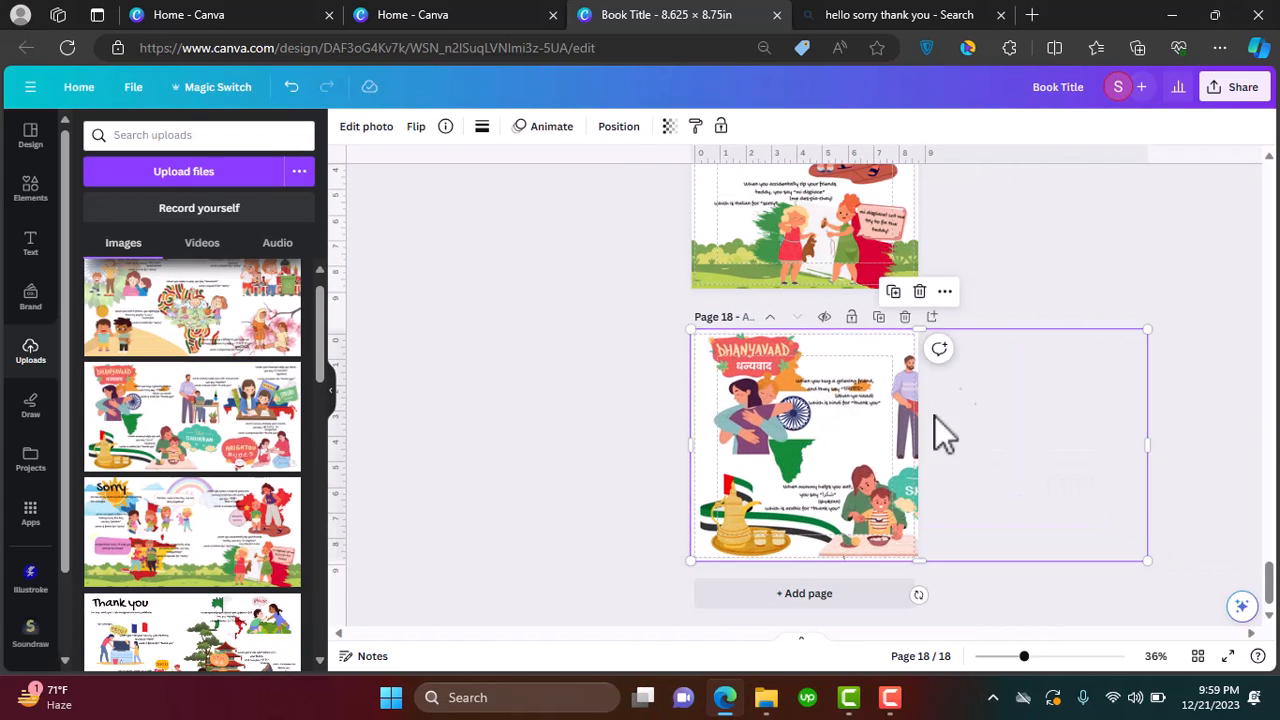
click(878, 316)
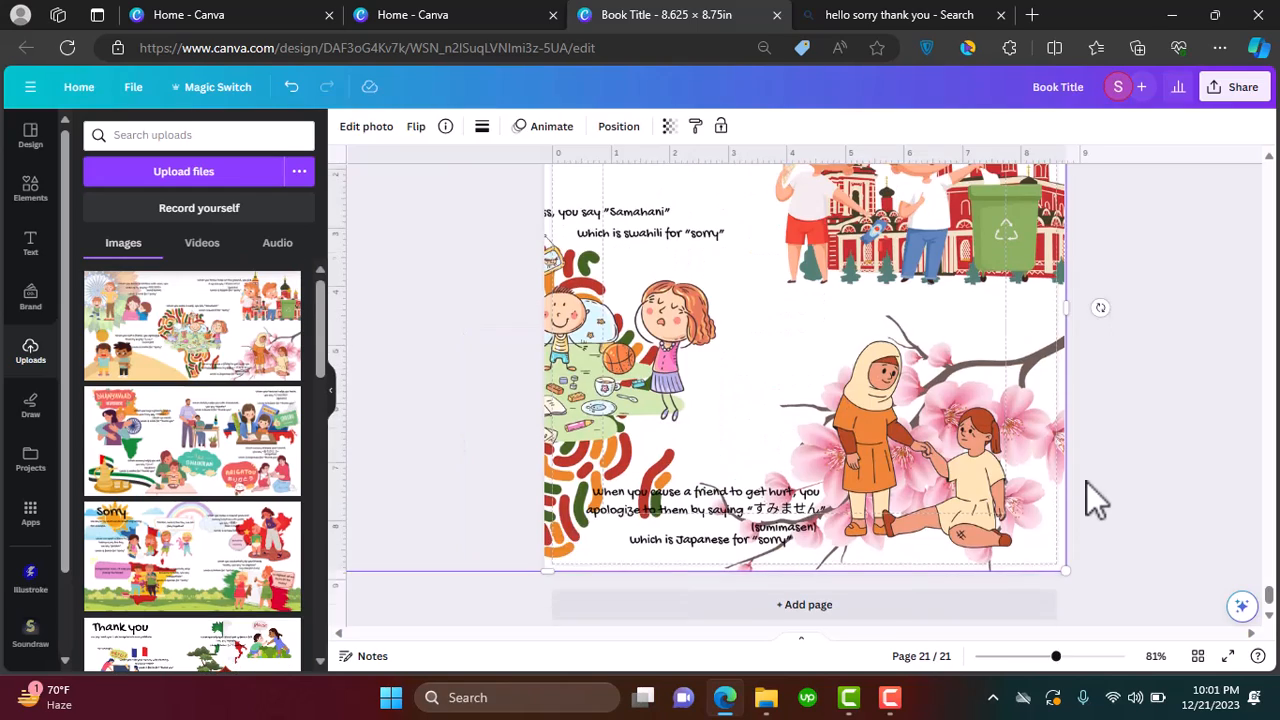
Add three blank pages, 22 to 24, after the last "Sorry" page at the end of the book
scroll(1086, 481, down, 5)
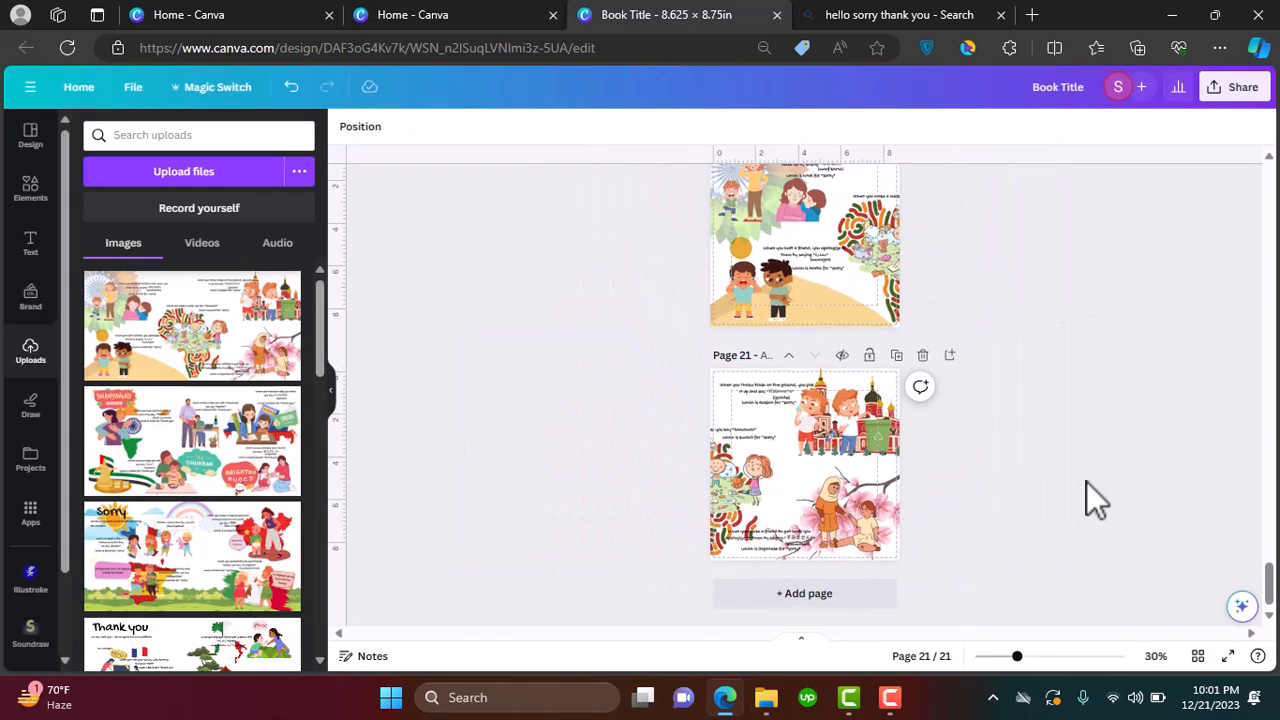
scroll(1081, 362, up, 20)
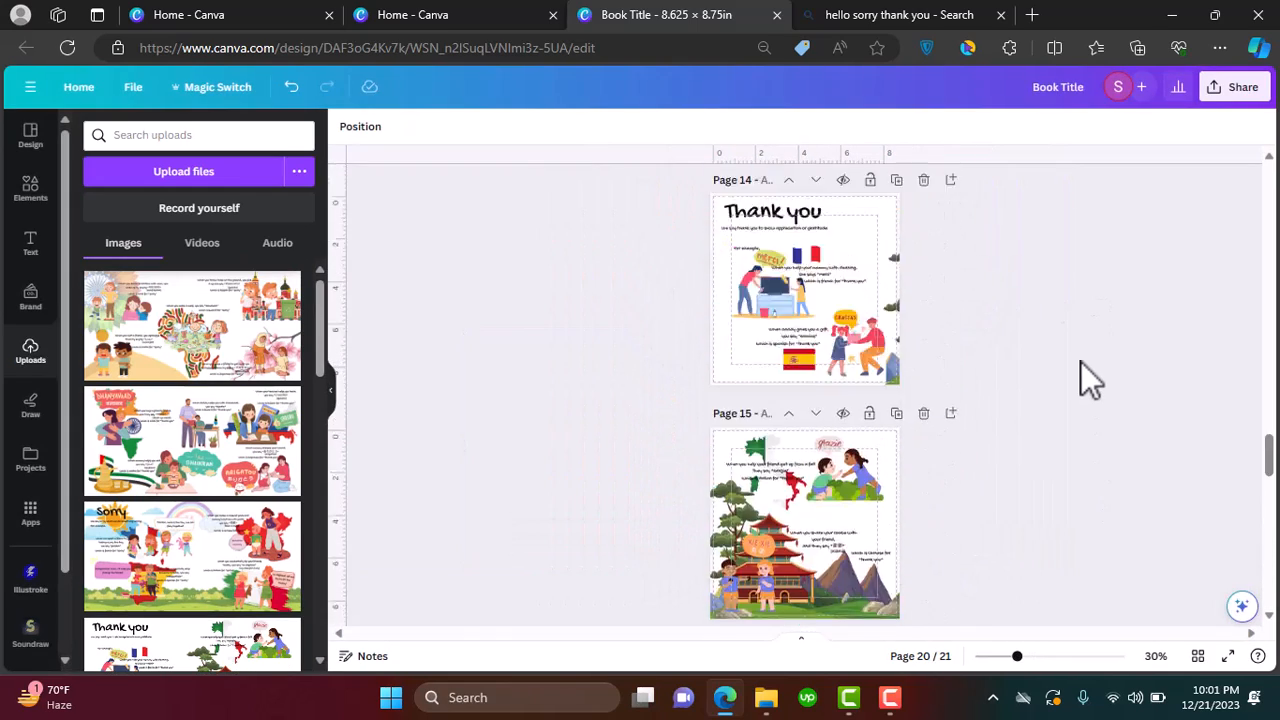
scroll(1081, 362, up, 6)
scroll(1081, 362, down, 20)
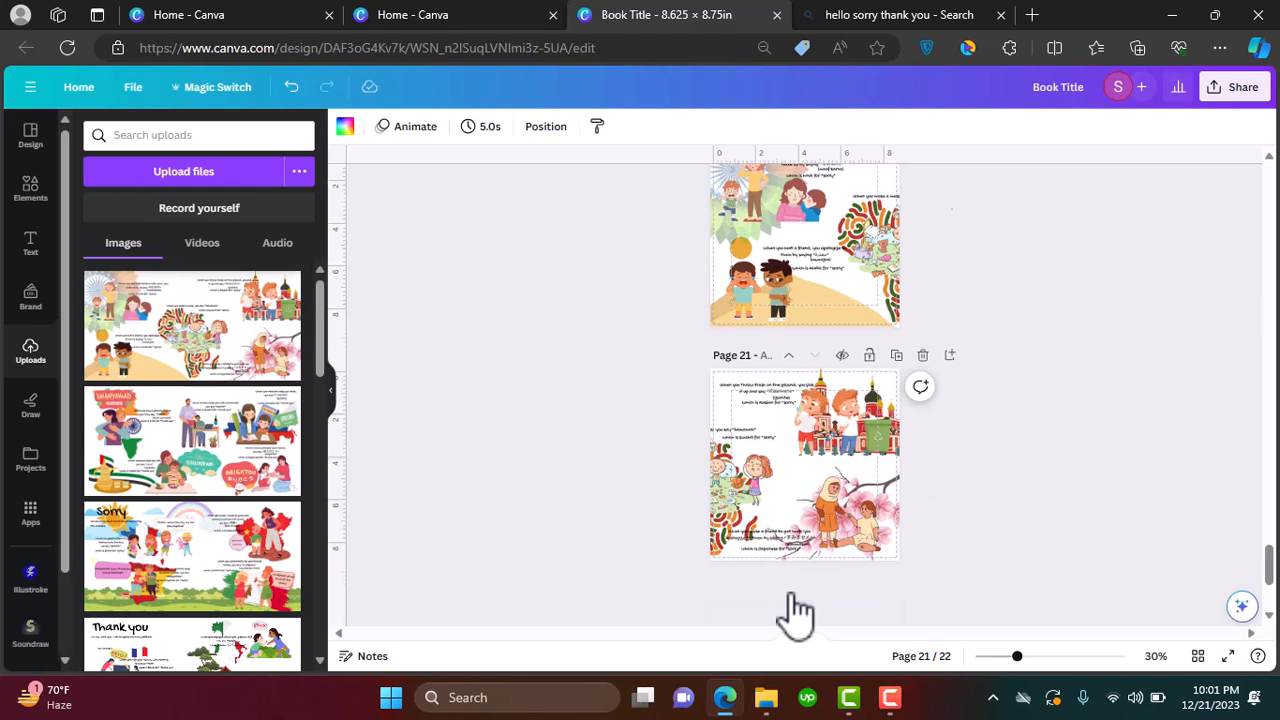
click(797, 600)
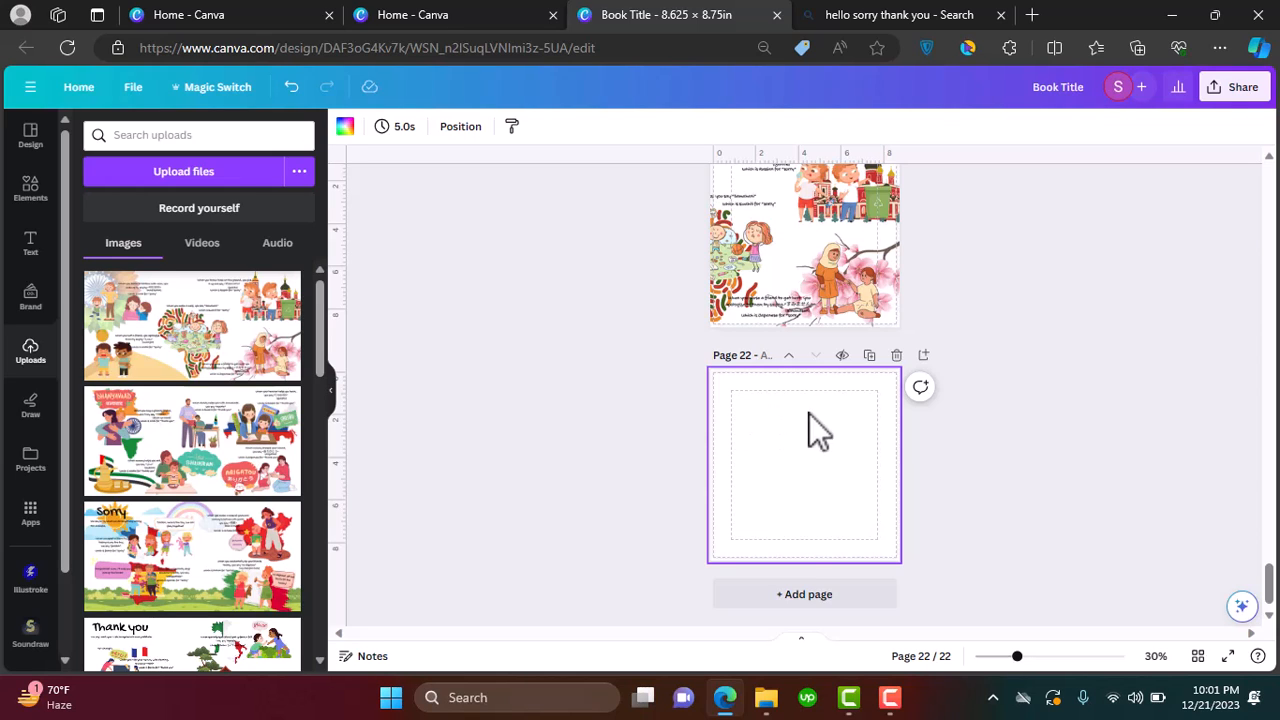
click(786, 598)
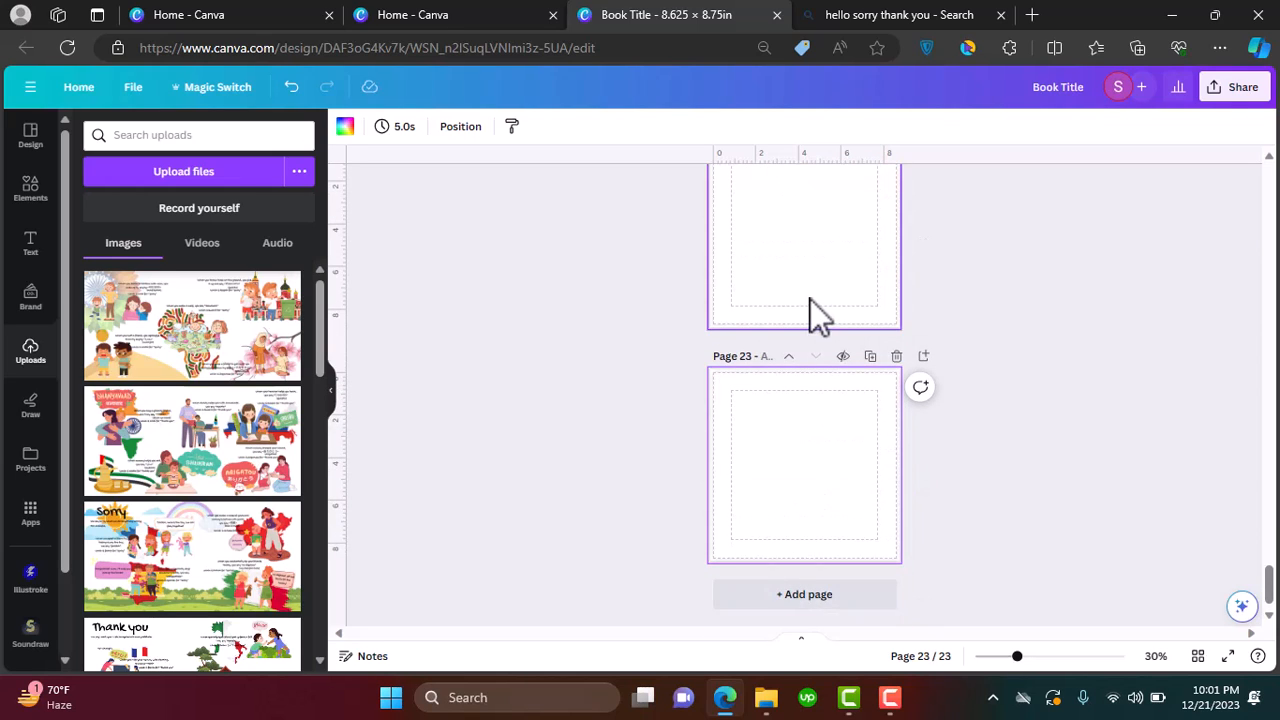
click(818, 594)
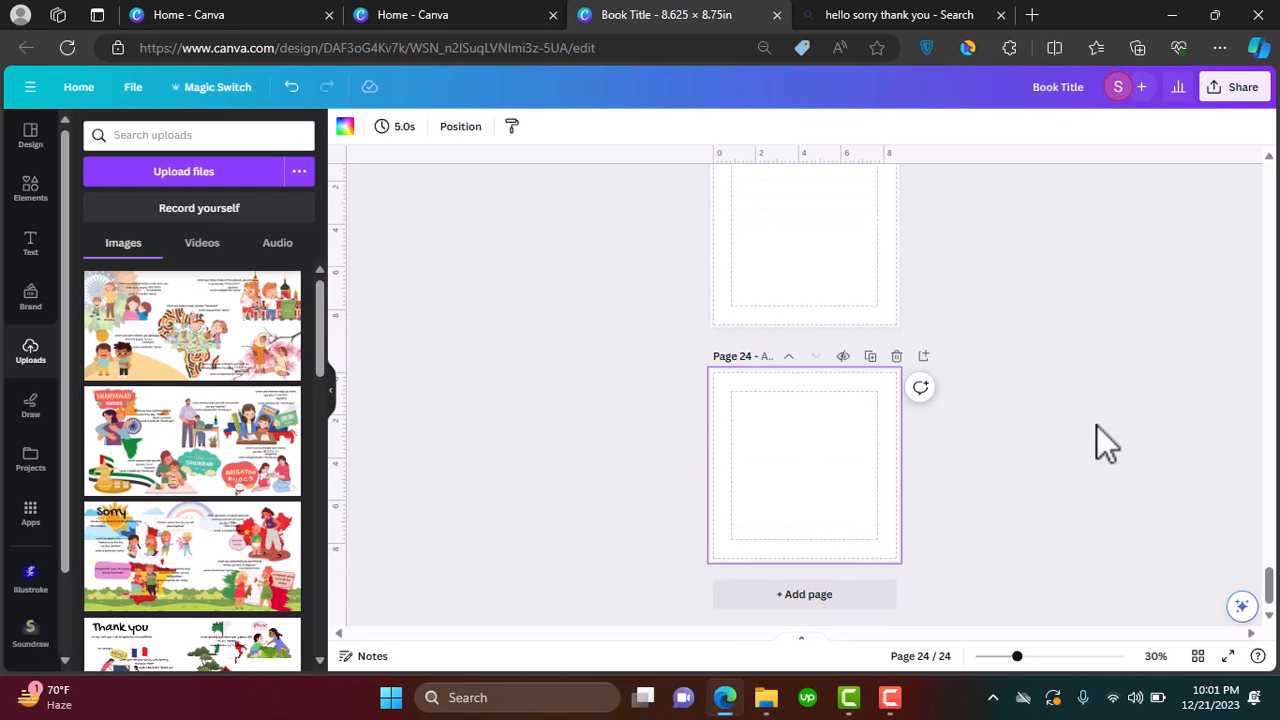
Add a heading on page 24 reading "Add end of the book pages maybe information about other books in the volume"
scroll(1097, 426, up, 2)
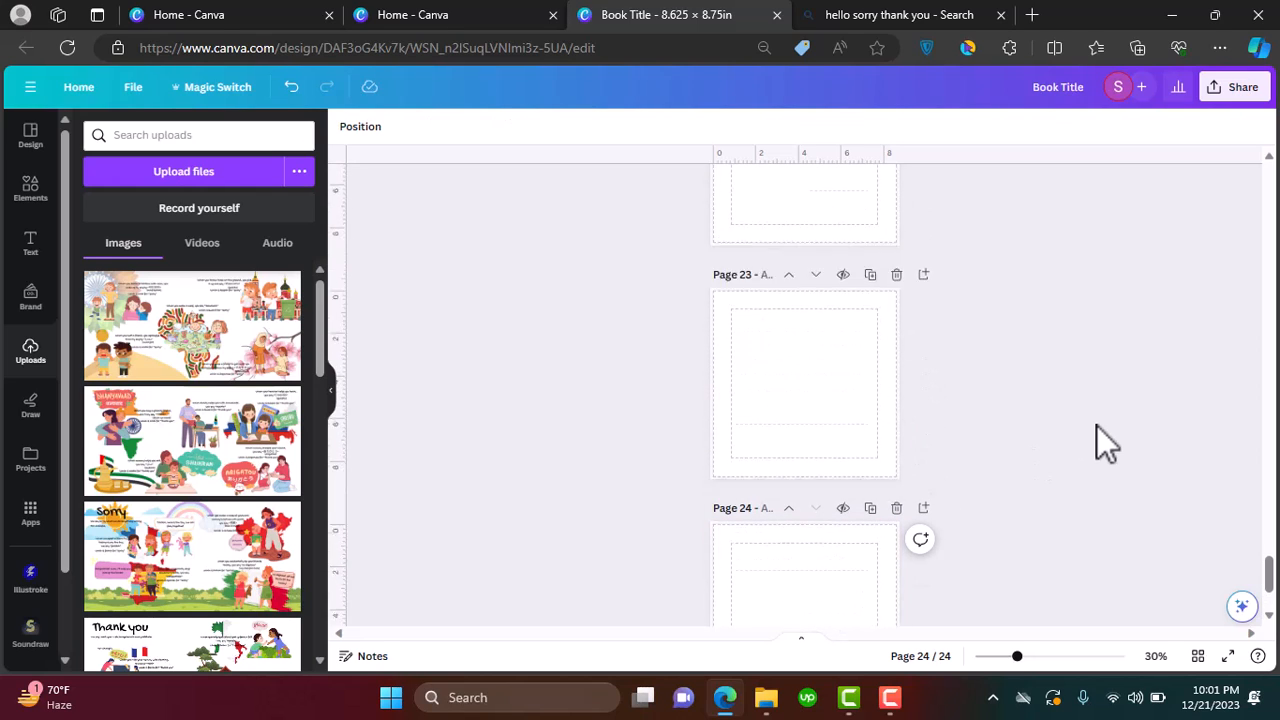
scroll(1097, 426, up, 5)
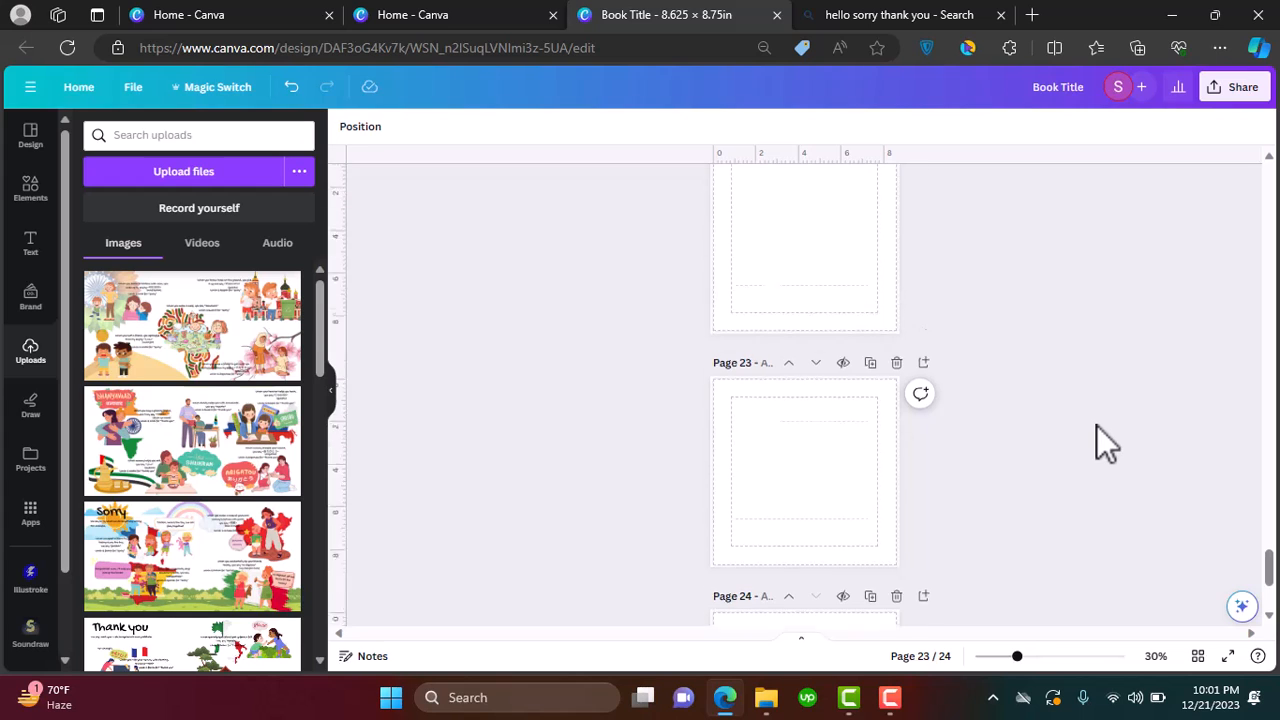
scroll(1097, 426, down, 1)
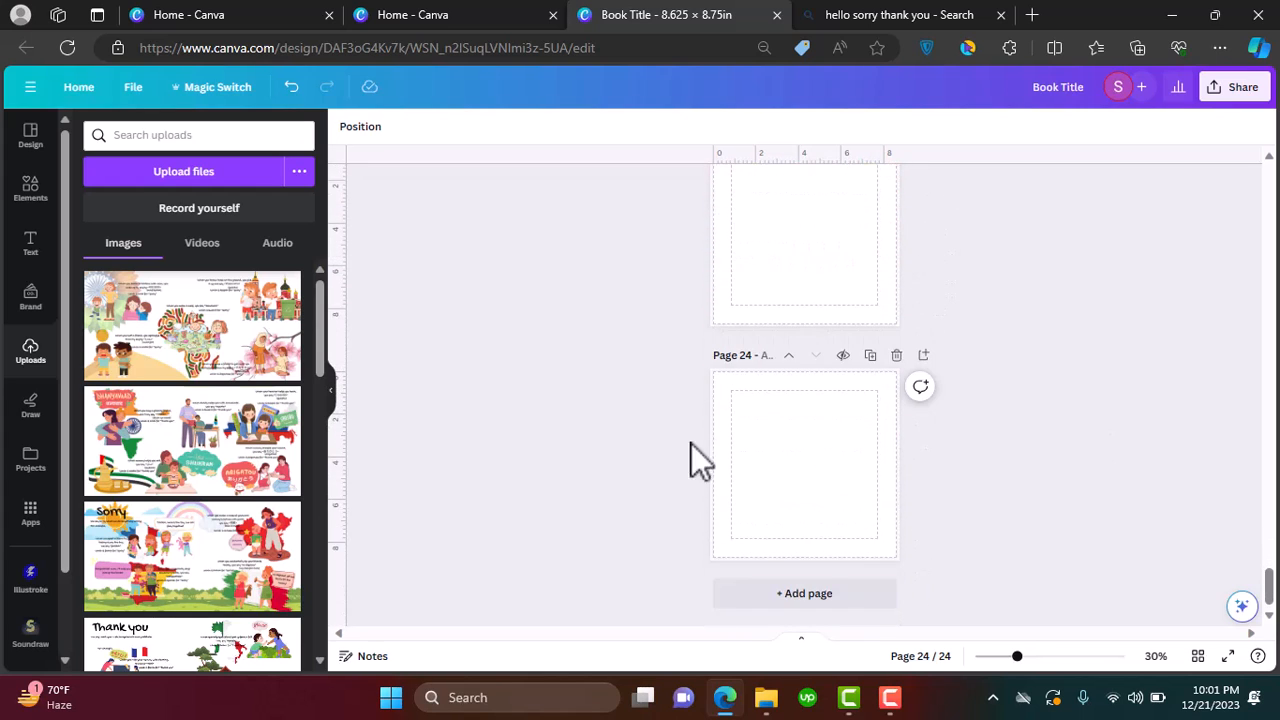
click(760, 500)
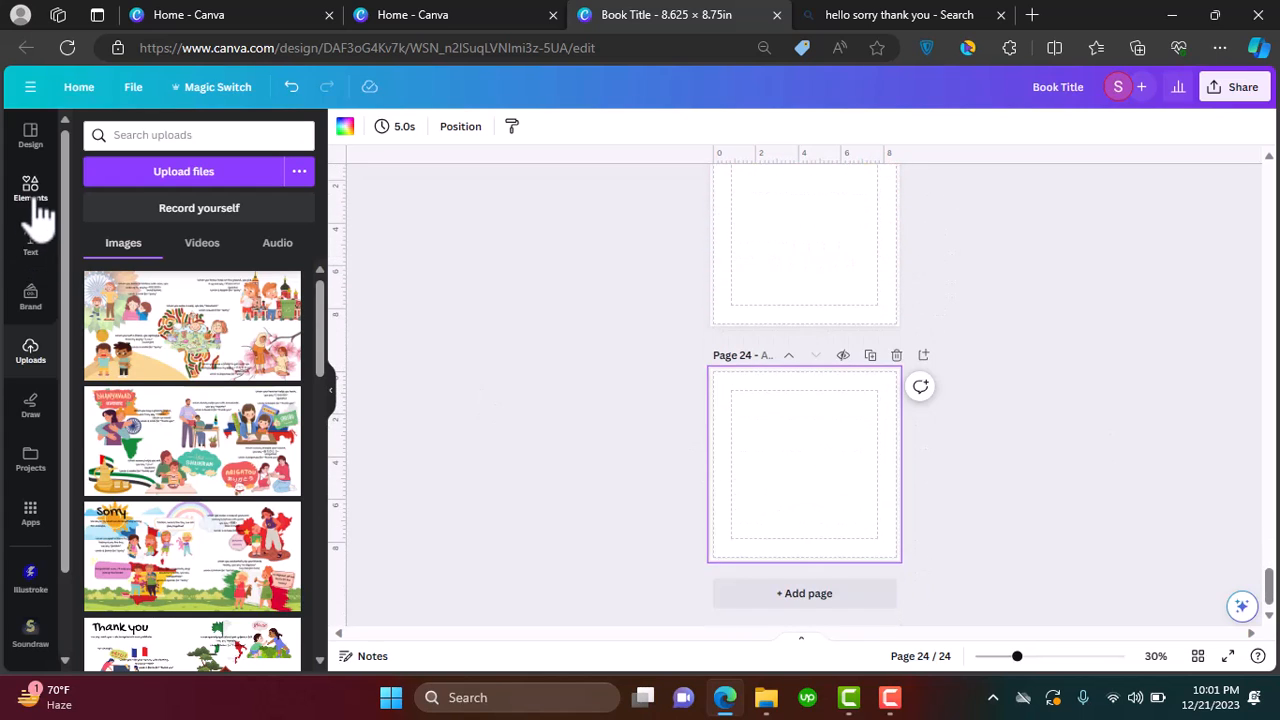
click(36, 245)
click(205, 262)
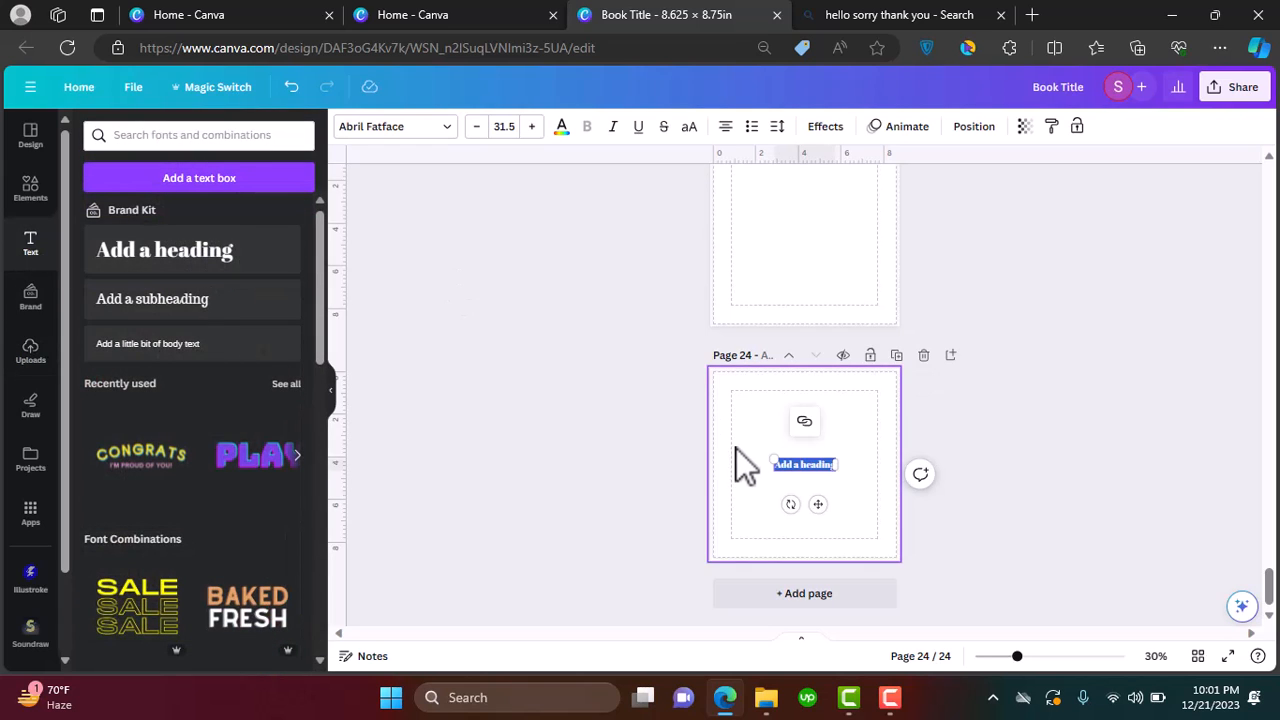
text(Add end of the bo)
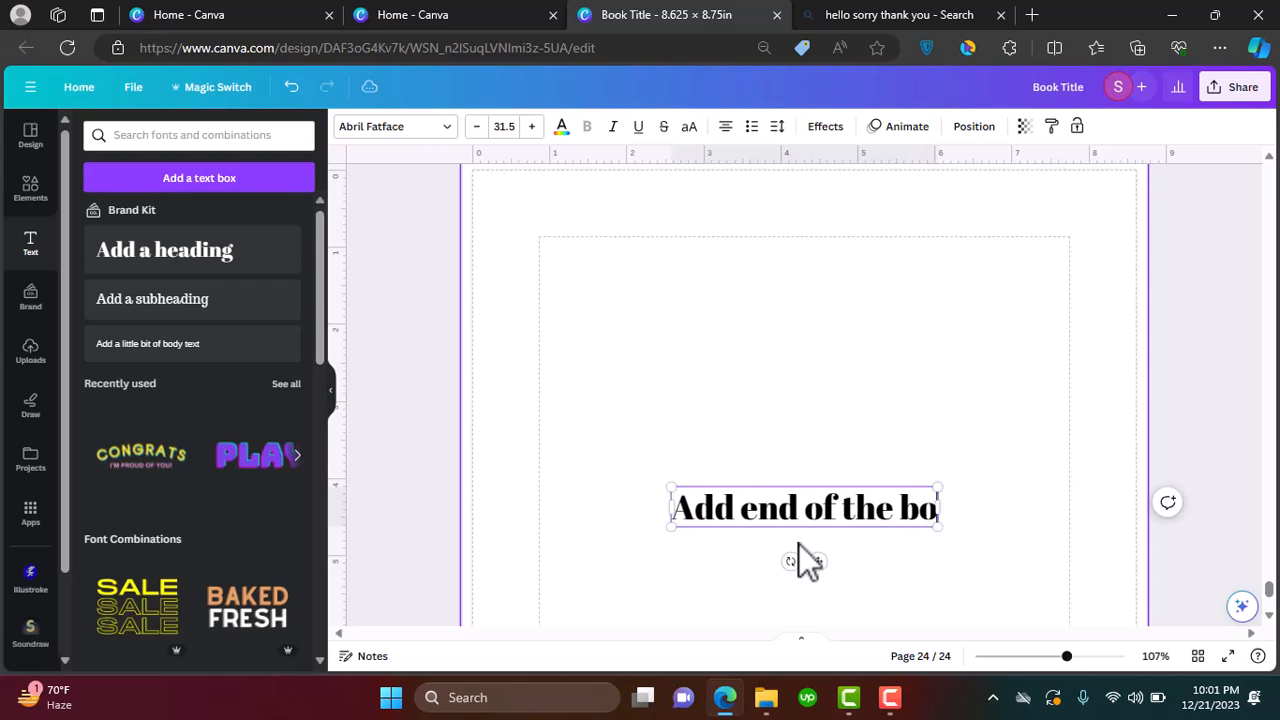
text(ok pages)
key(Return)
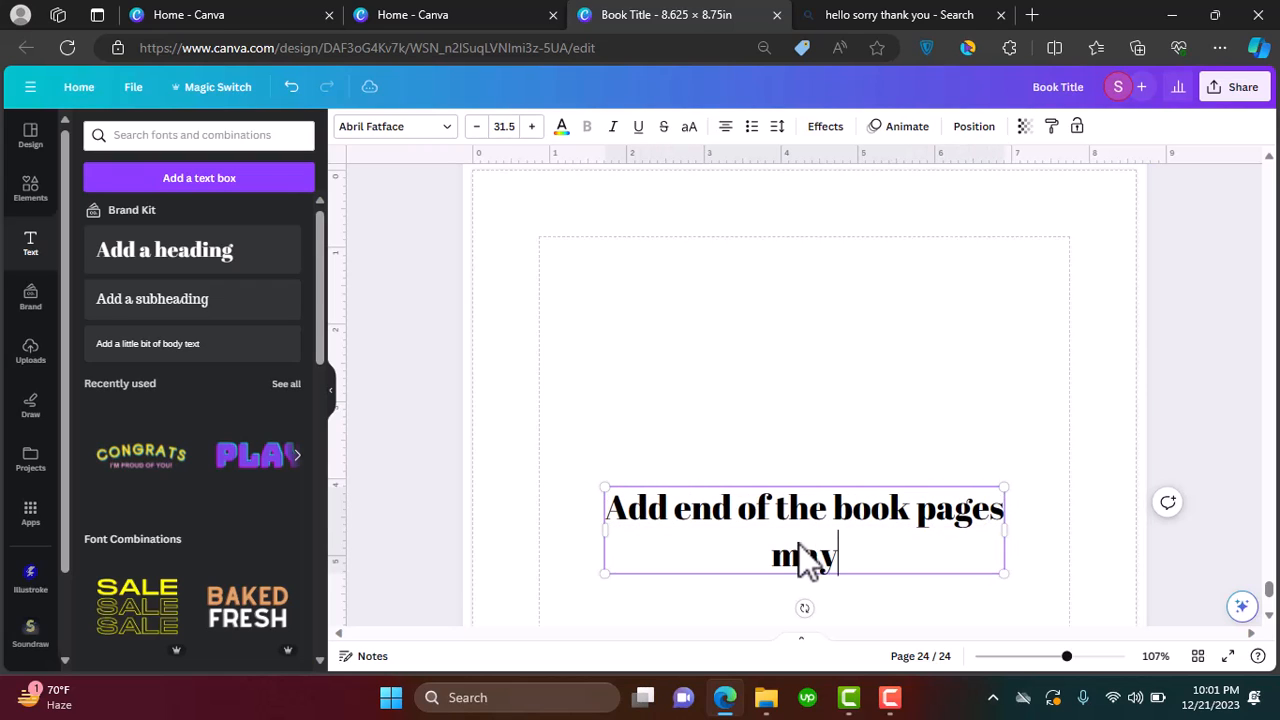
text(maybe infor)
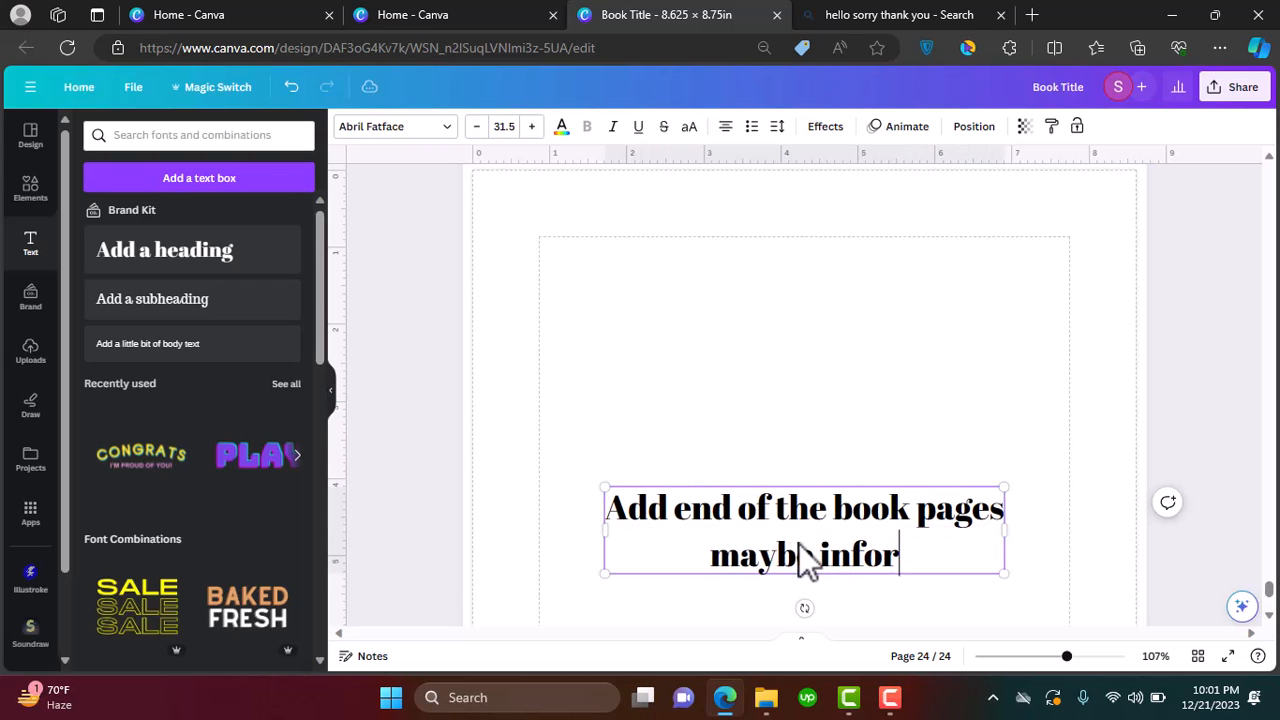
text(mation about other)
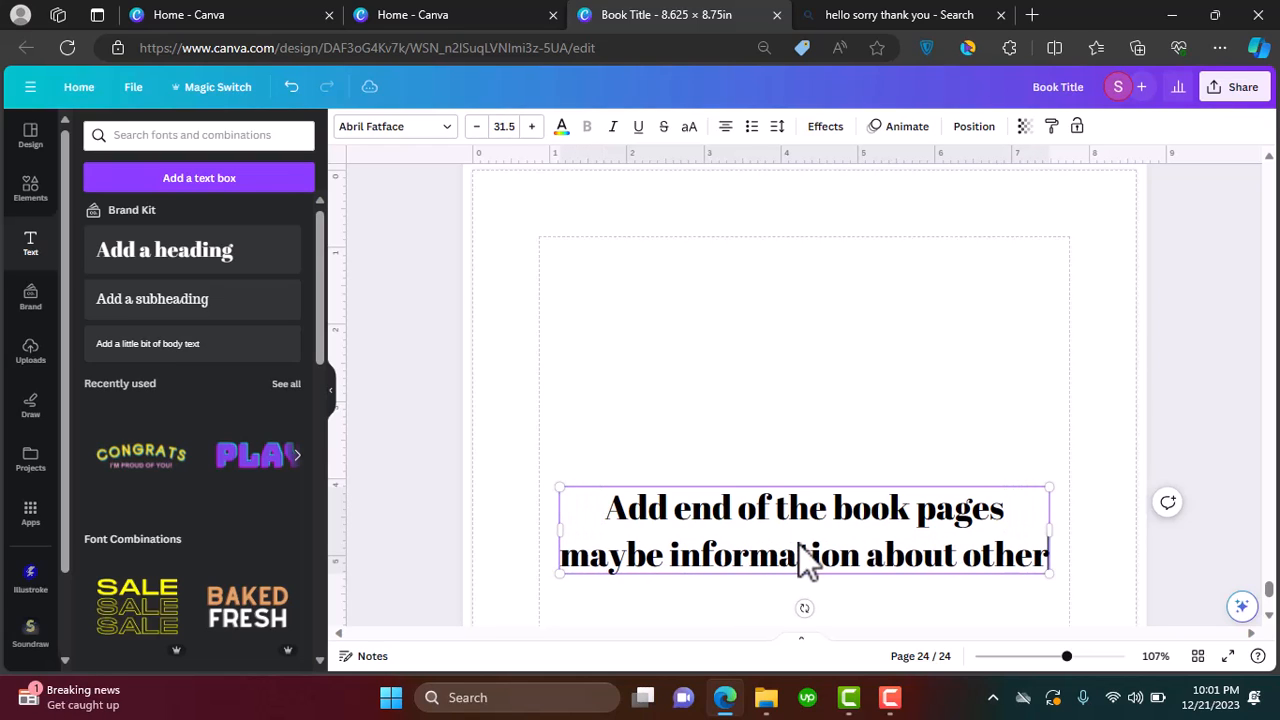
key(Return)
text(books in the volume)
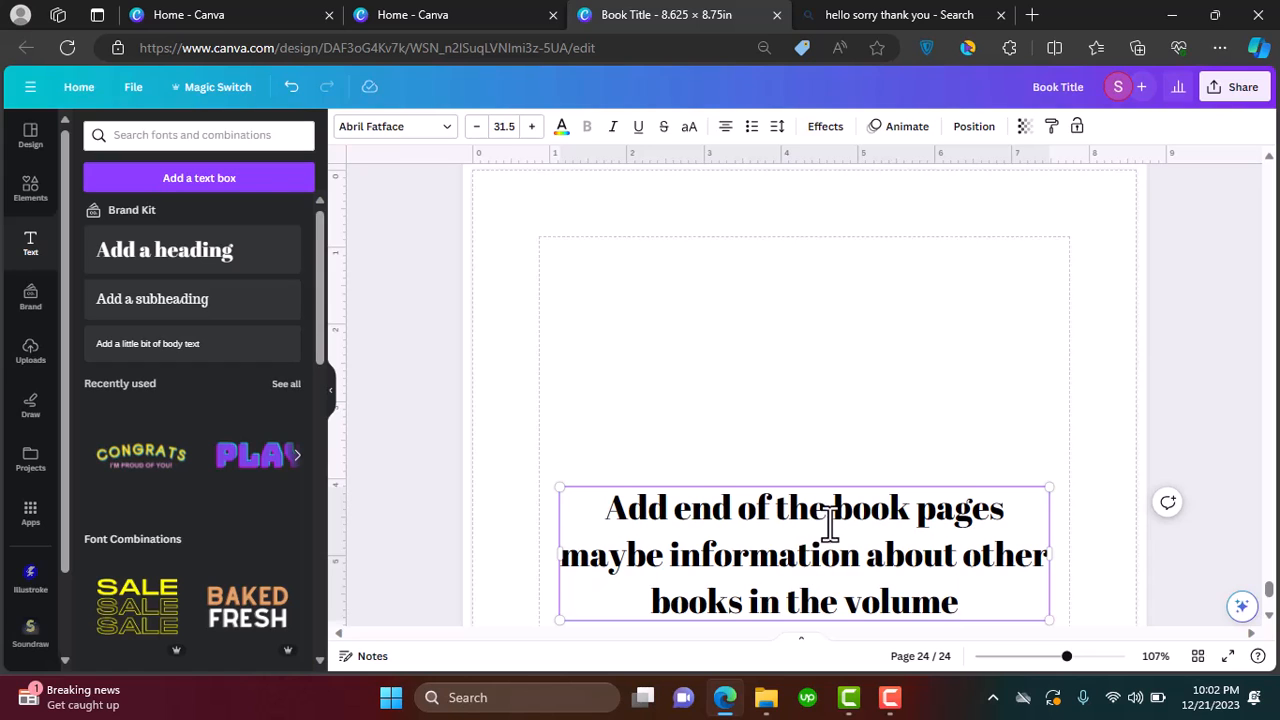
scroll(990, 394, down, 5)
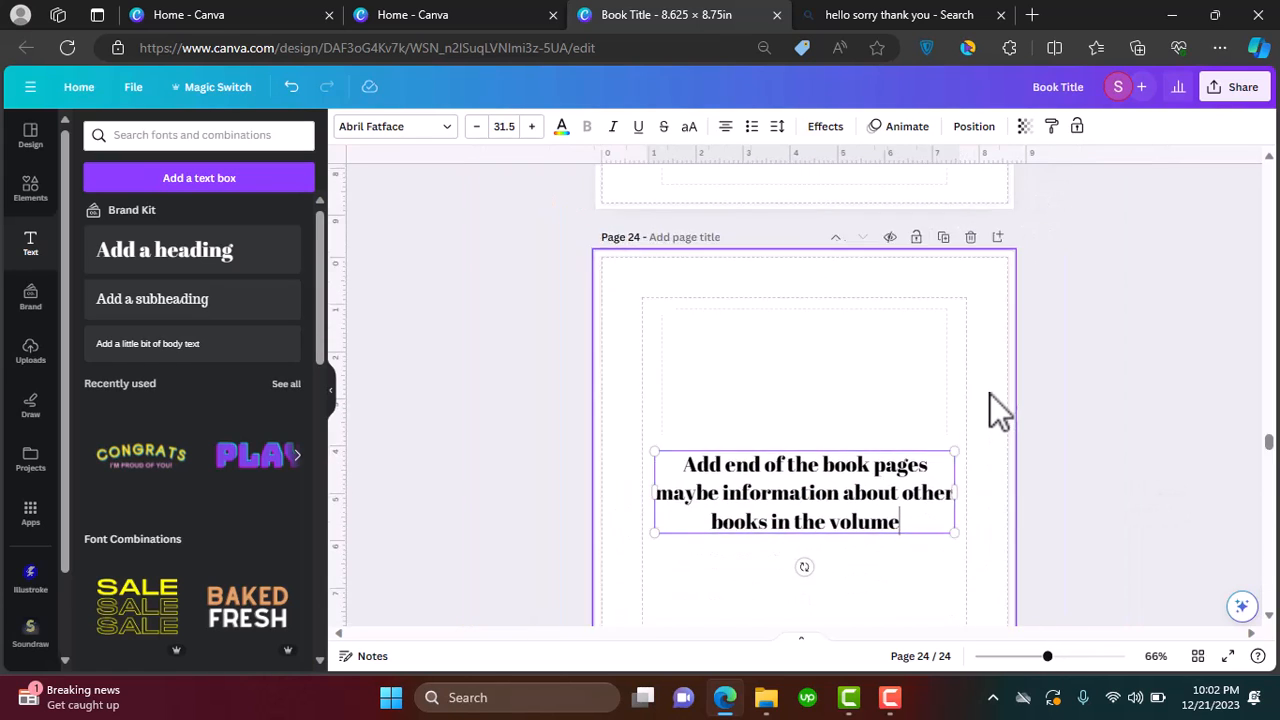
click(1035, 450)
Review the order and content of all book pages in the page view and the grid overview
scroll(1034, 450, down, 1)
scroll(1034, 450, up, 20)
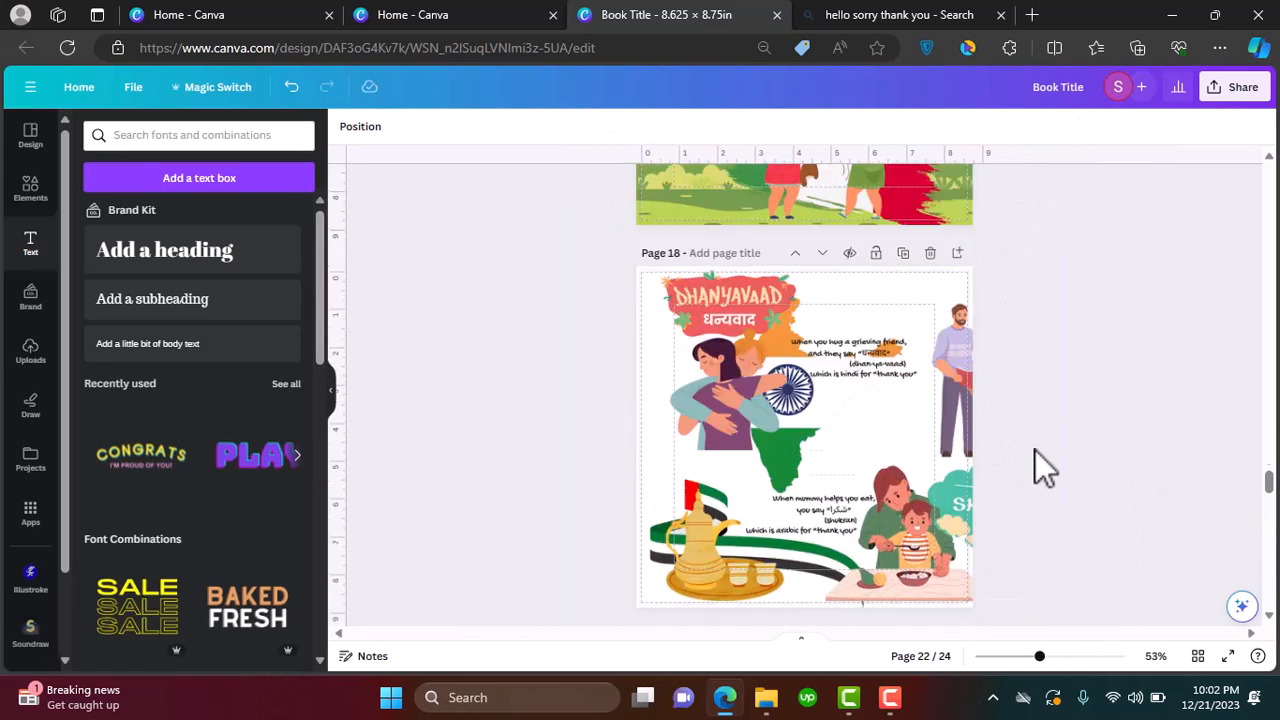
scroll(1035, 452, up, 20)
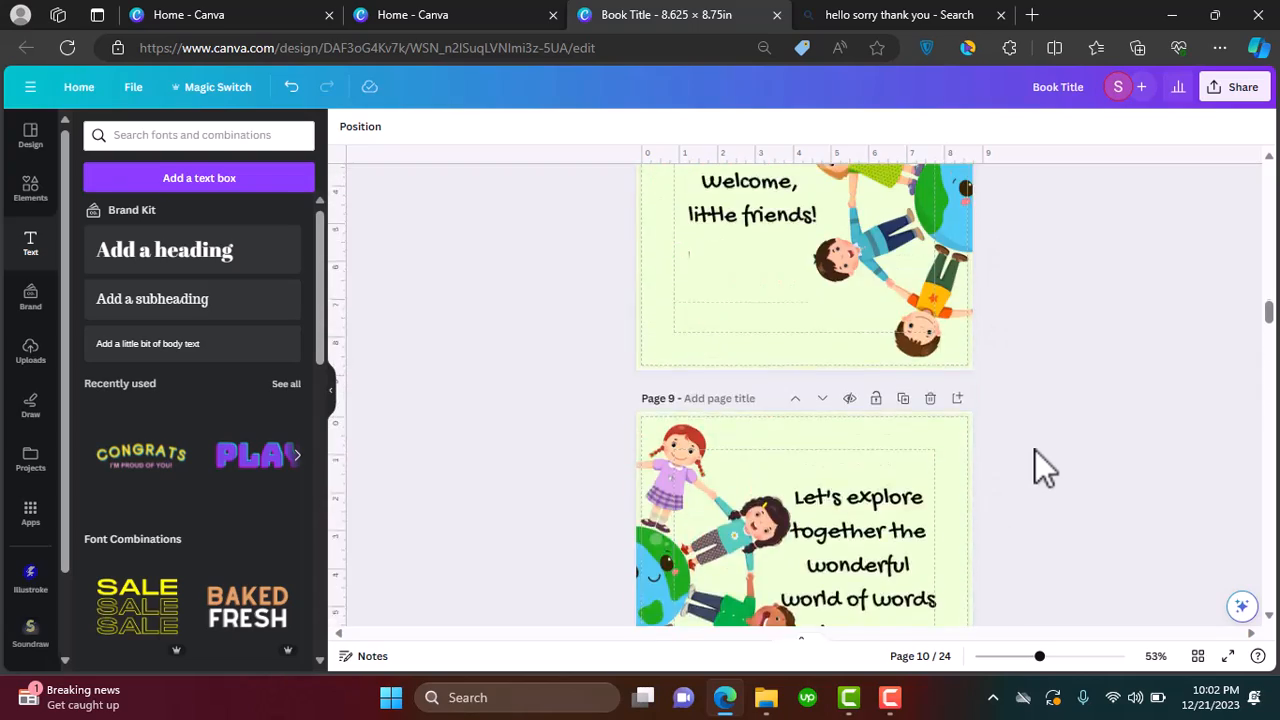
scroll(1035, 450, down, 3)
click(1198, 656)
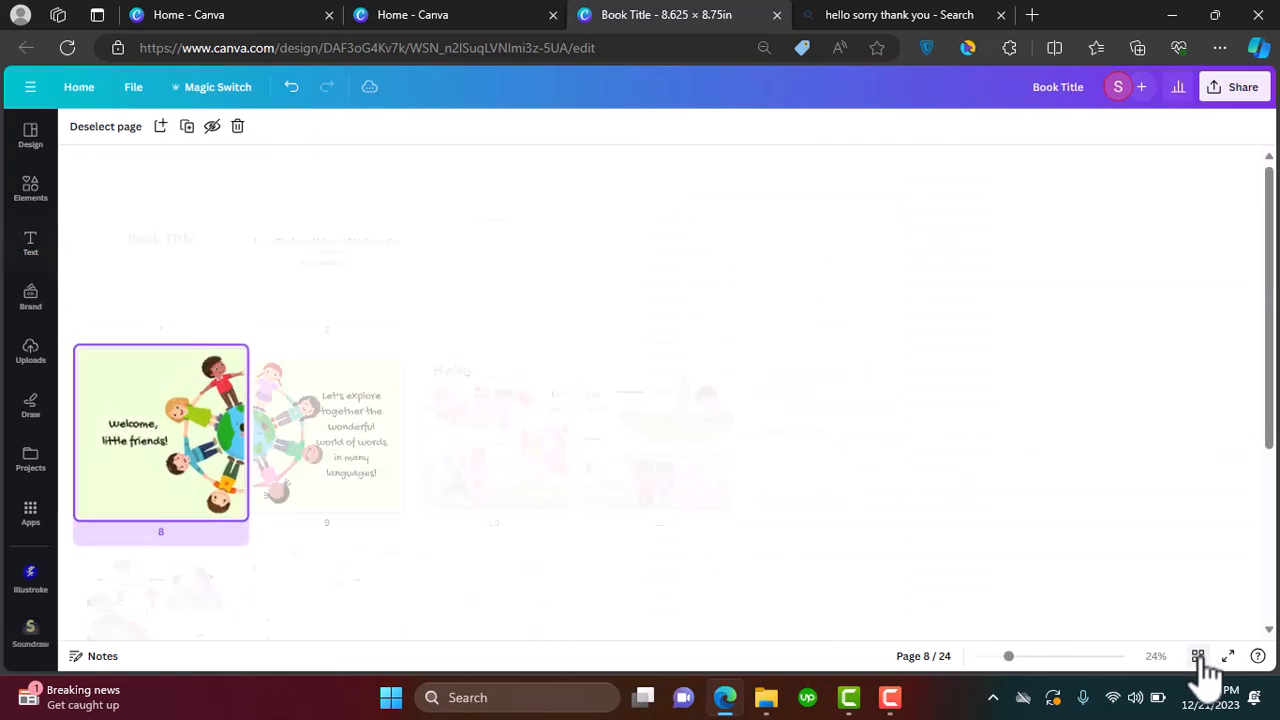
scroll(763, 514, down, 3)
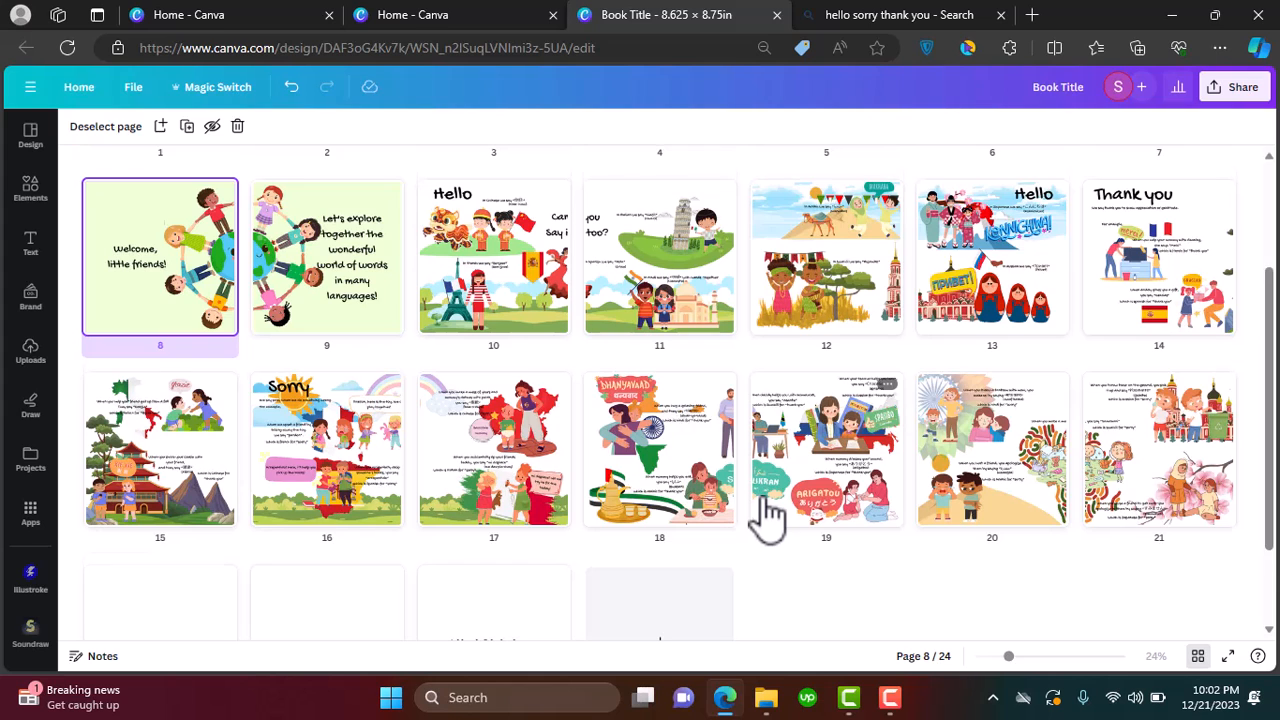
scroll(767, 516, down, 1)
scroll(769, 514, up, 3)
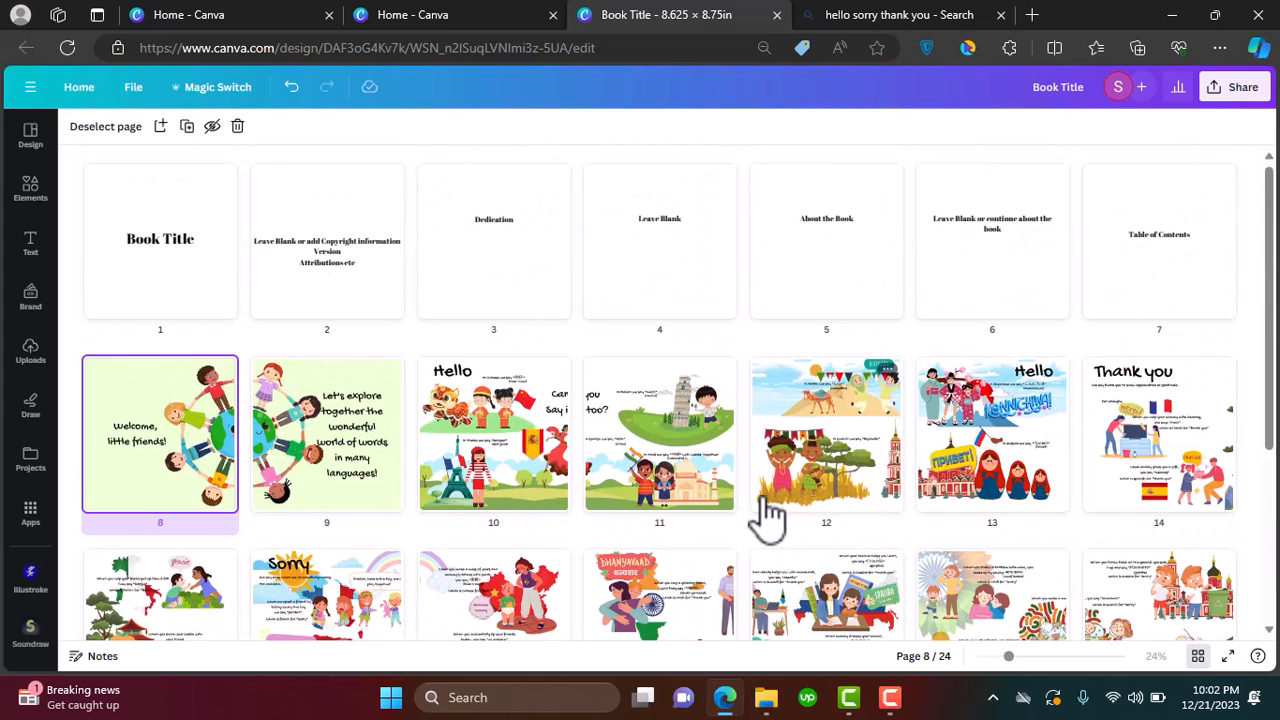
scroll(460, 400, down, 3)
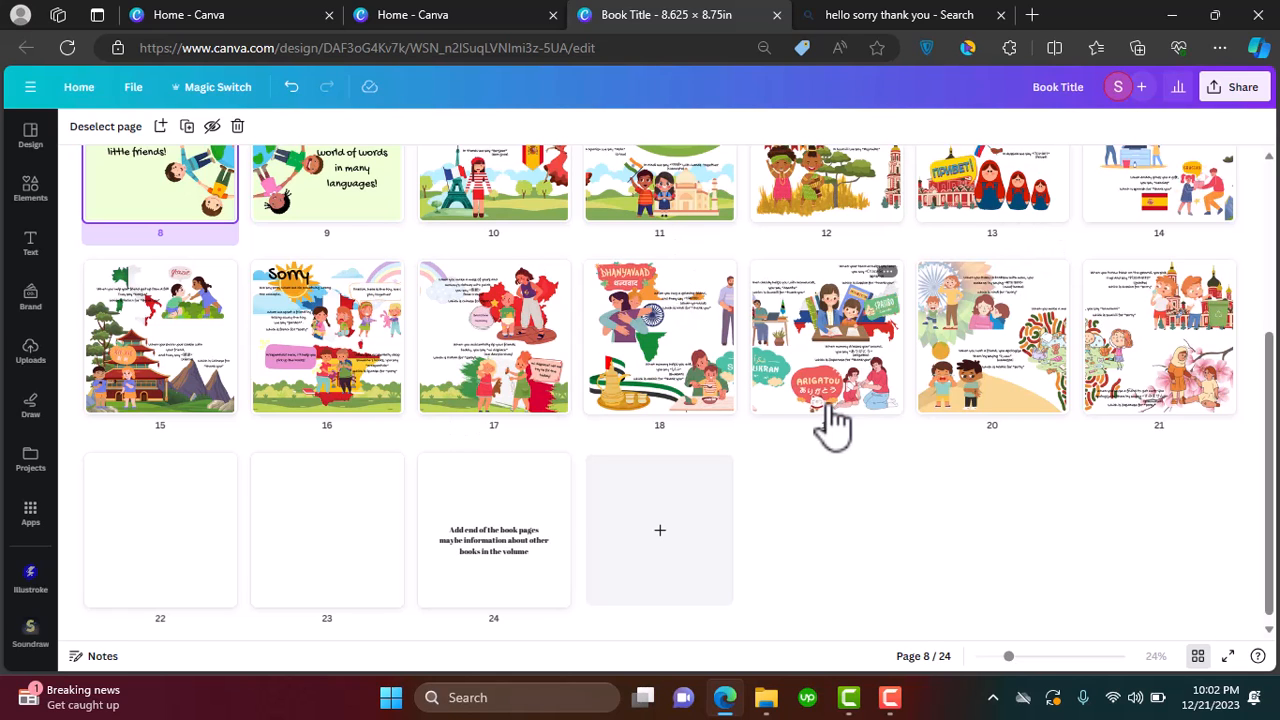
scroll(846, 430, up, 3)
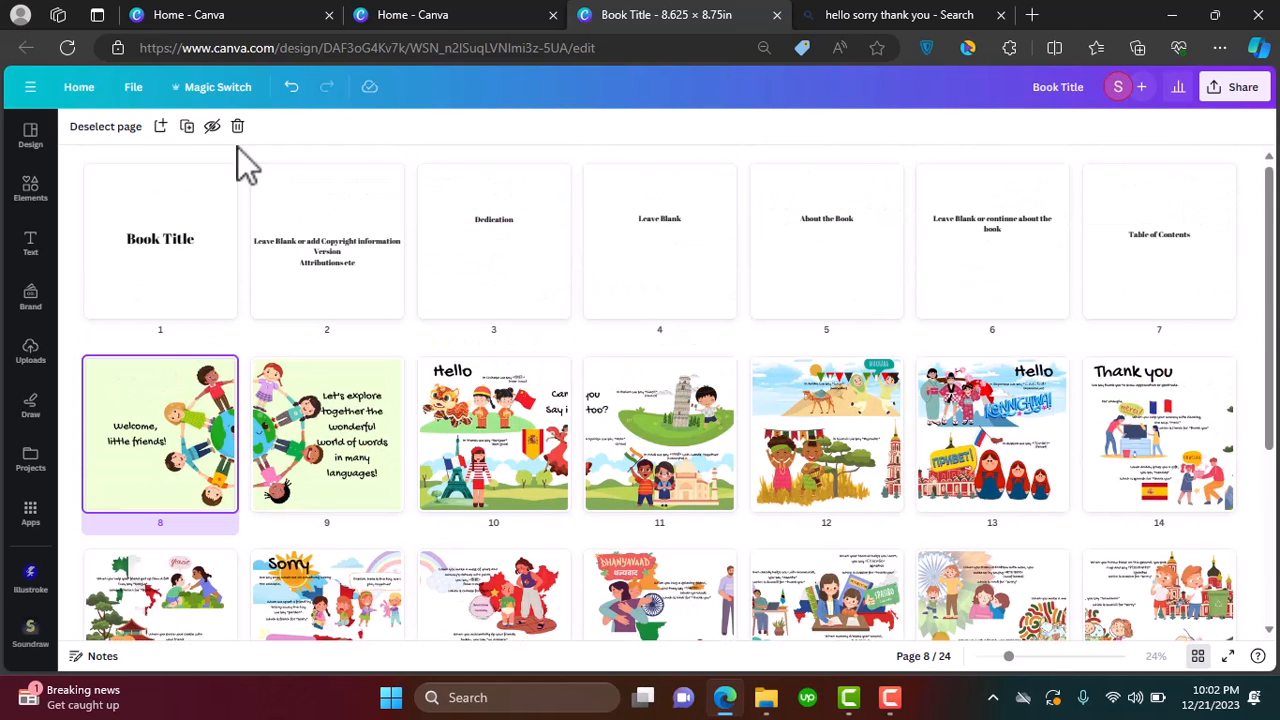
click(40, 205)
scroll(870, 380, up, 5)
scroll(870, 360, down, 2)
scroll(870, 360, down, 5)
scroll(1016, 357, up, 3)
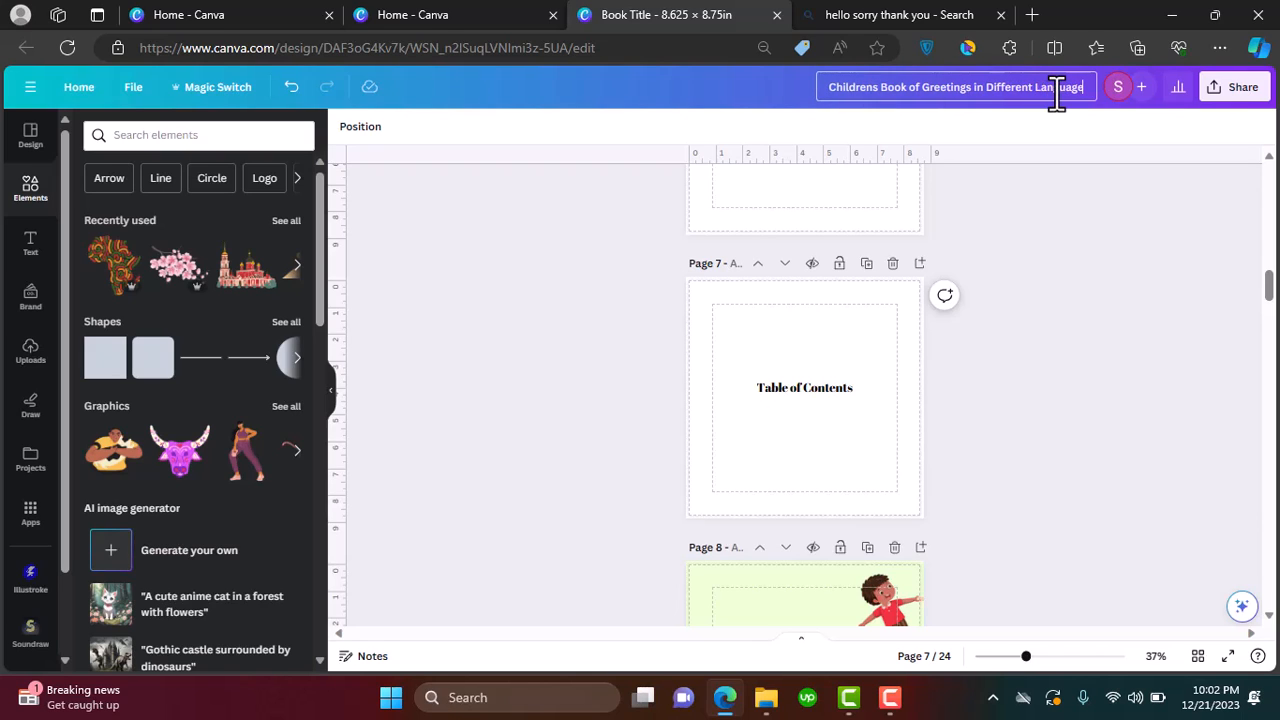
Download all pages as a PDF Print file with crop marks and bleed and the RGB colour profile
click(1237, 92)
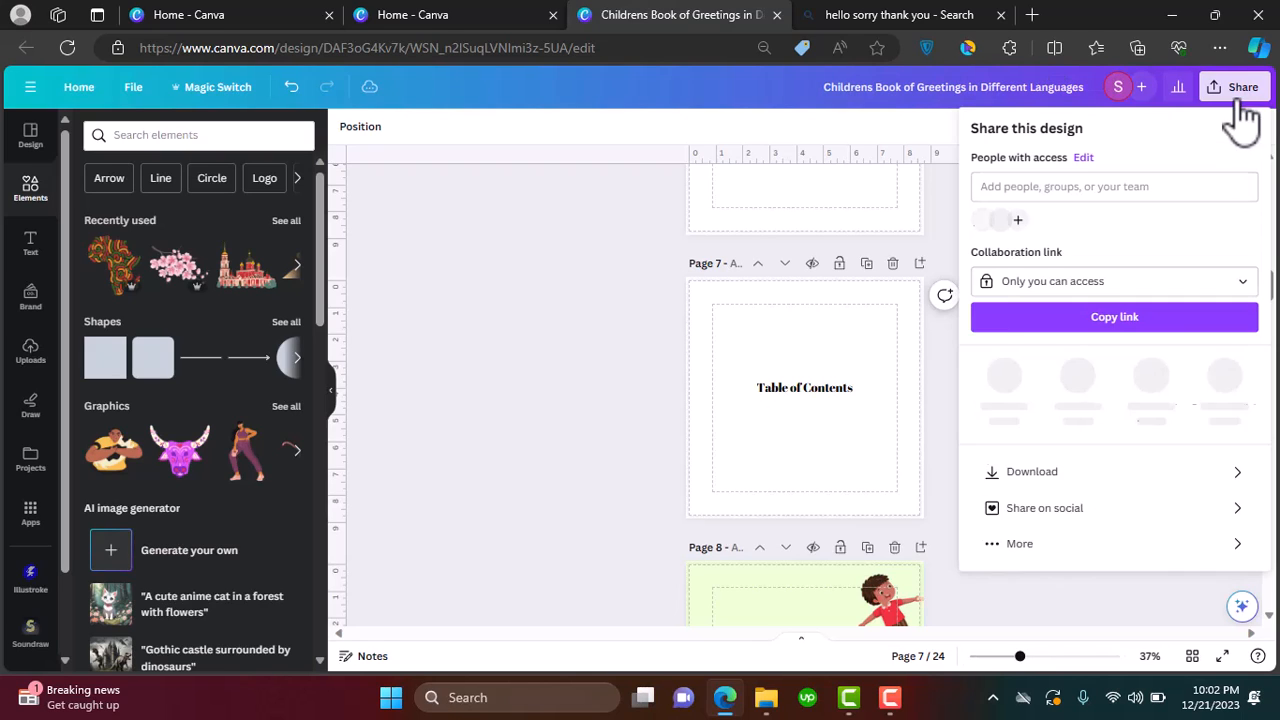
click(1020, 466)
click(1100, 191)
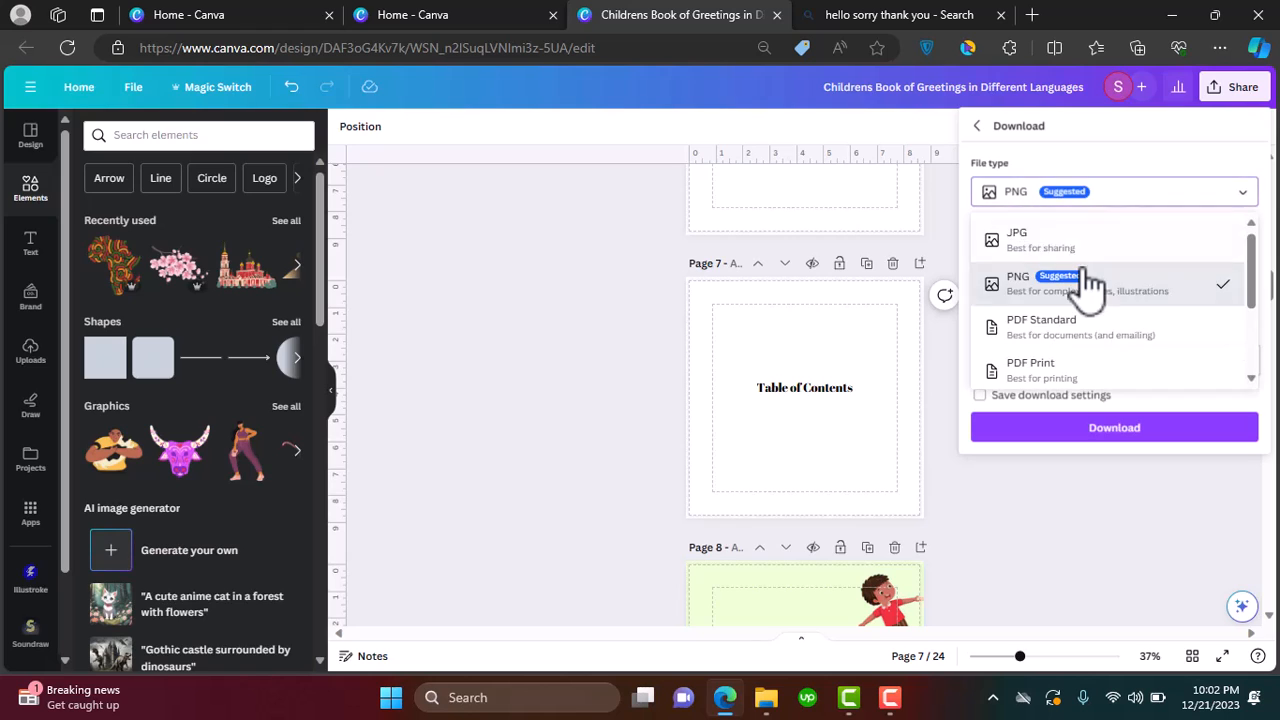
click(1020, 484)
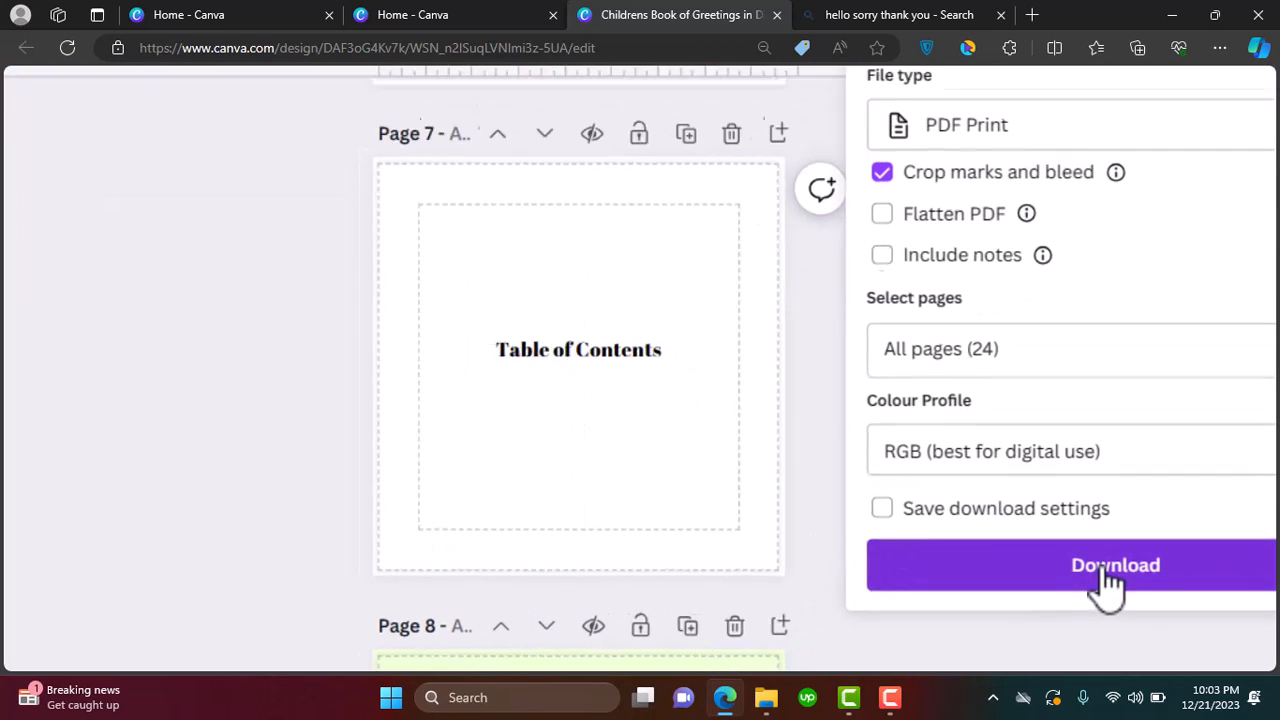
click(1108, 570)
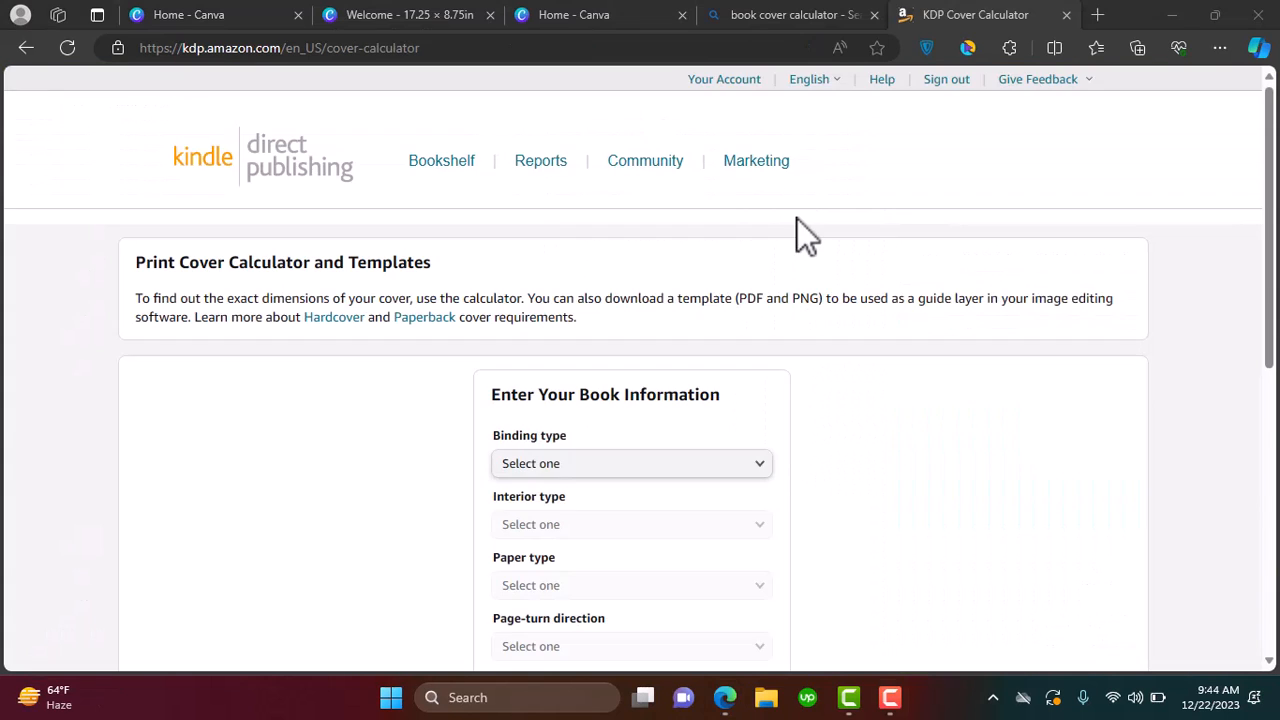
Set the binding type to Paperback and the interior type to Premium color in the cover calculator
scroll(800, 234, down, 2)
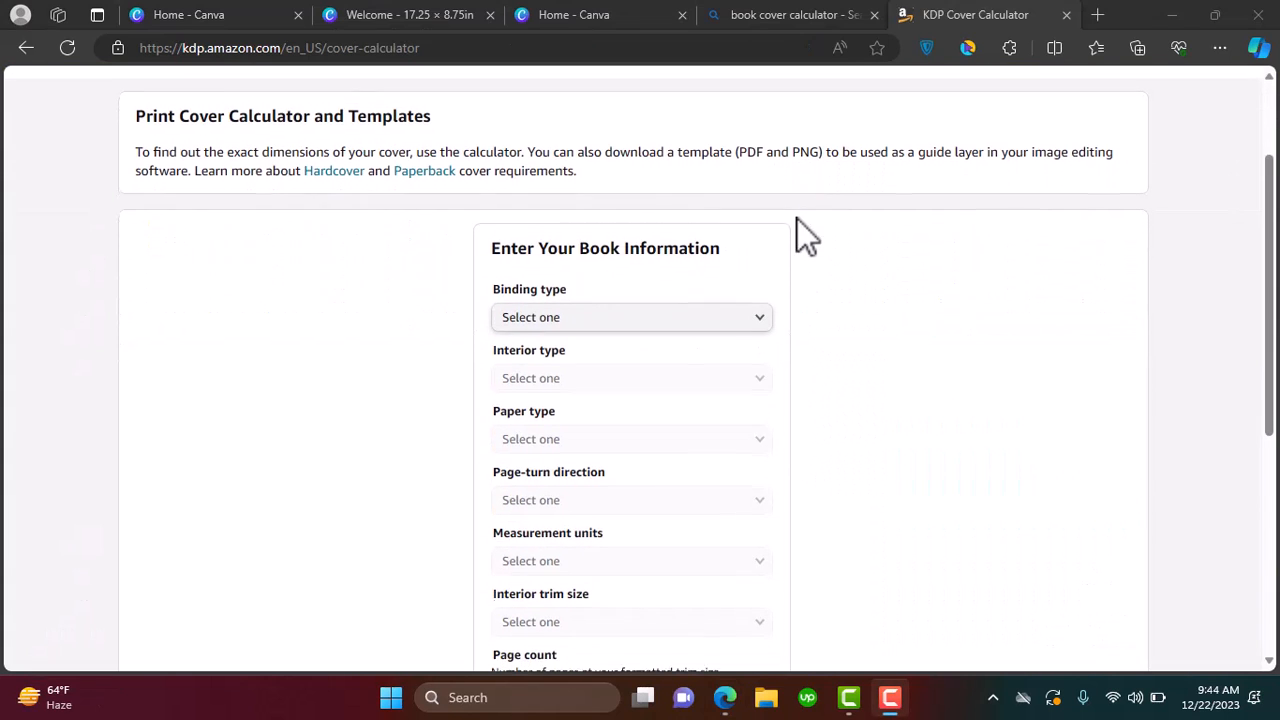
click(677, 316)
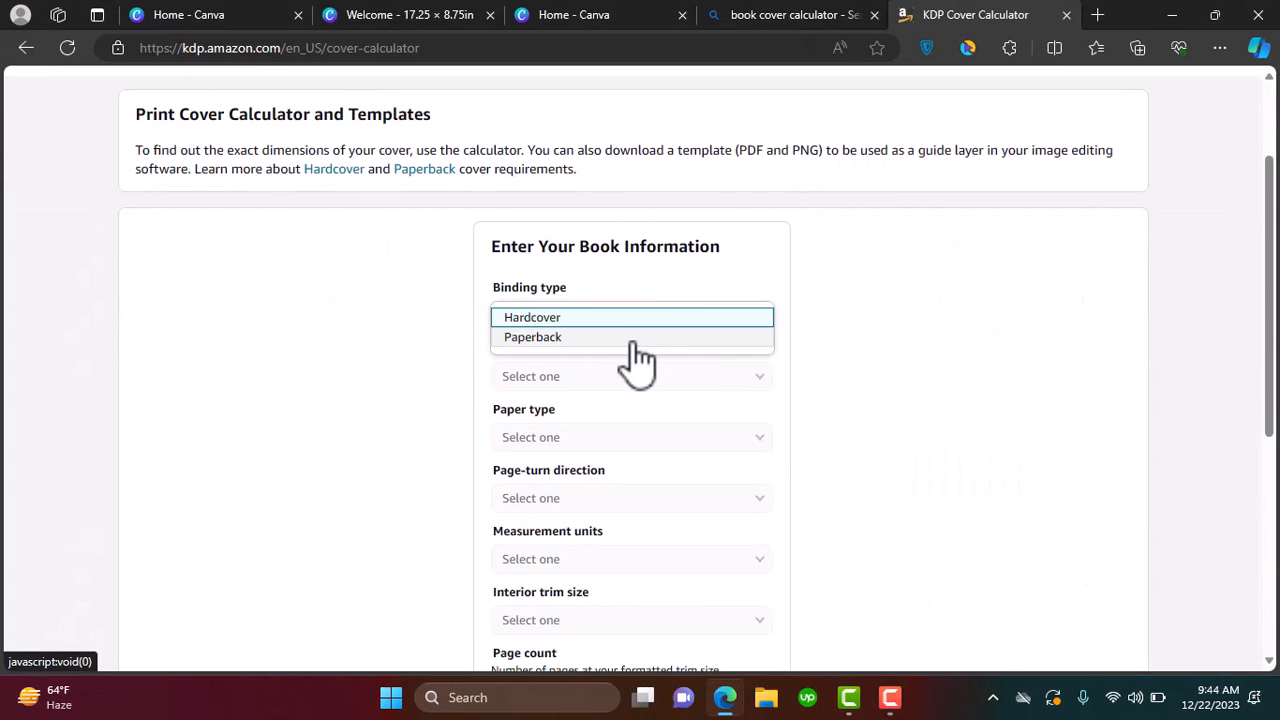
click(636, 340)
click(642, 376)
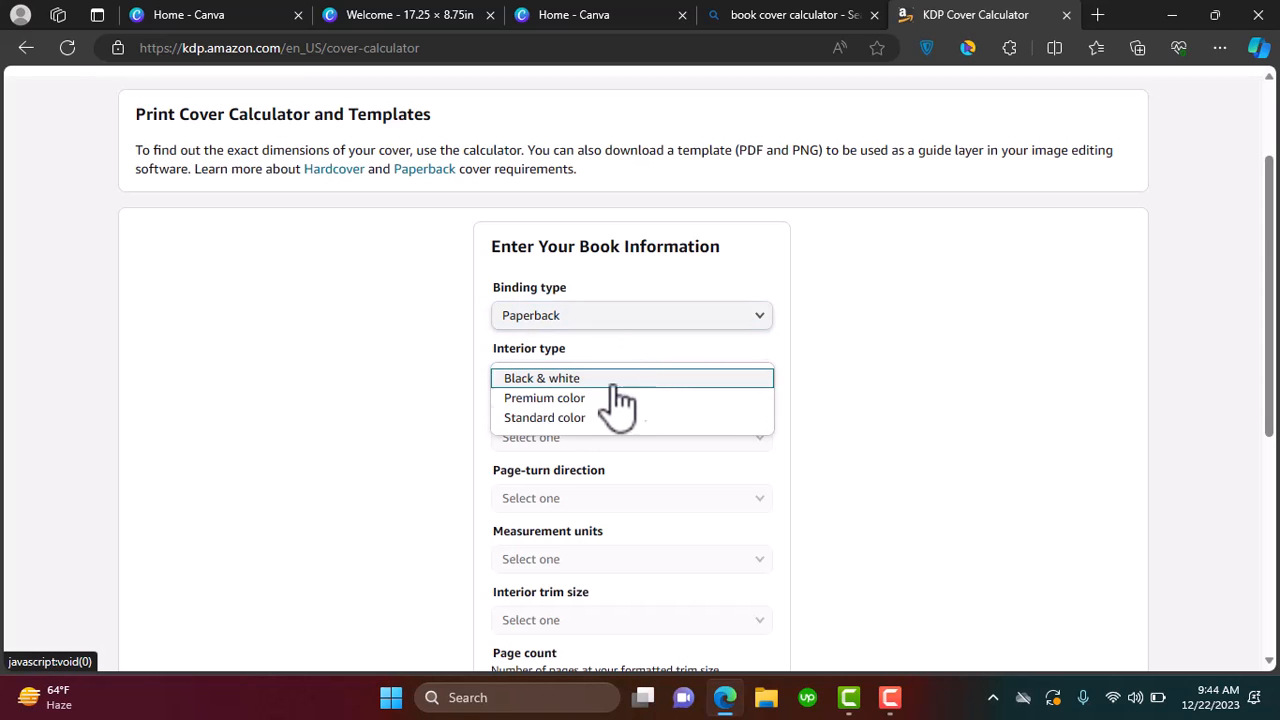
click(576, 398)
Set the paper type to White paper and the page-turn direction to Right to Left
scroll(655, 440, down, 1)
click(600, 318)
click(588, 330)
click(592, 380)
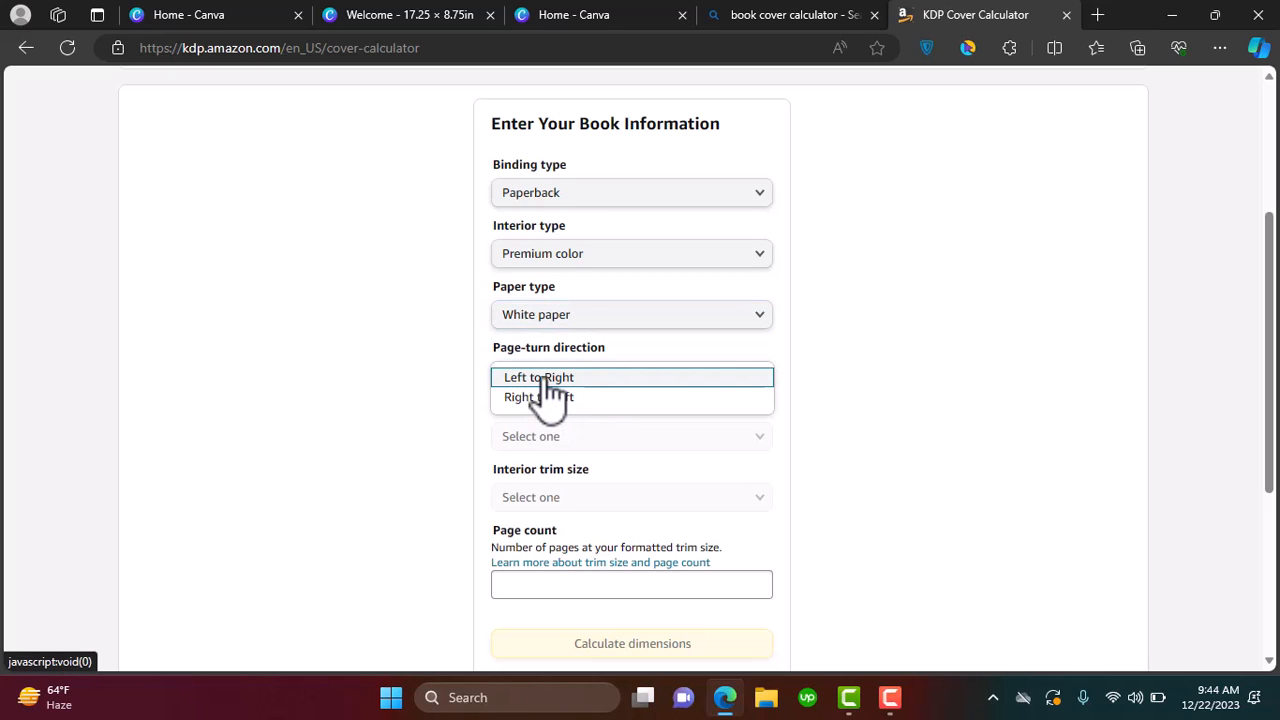
click(548, 398)
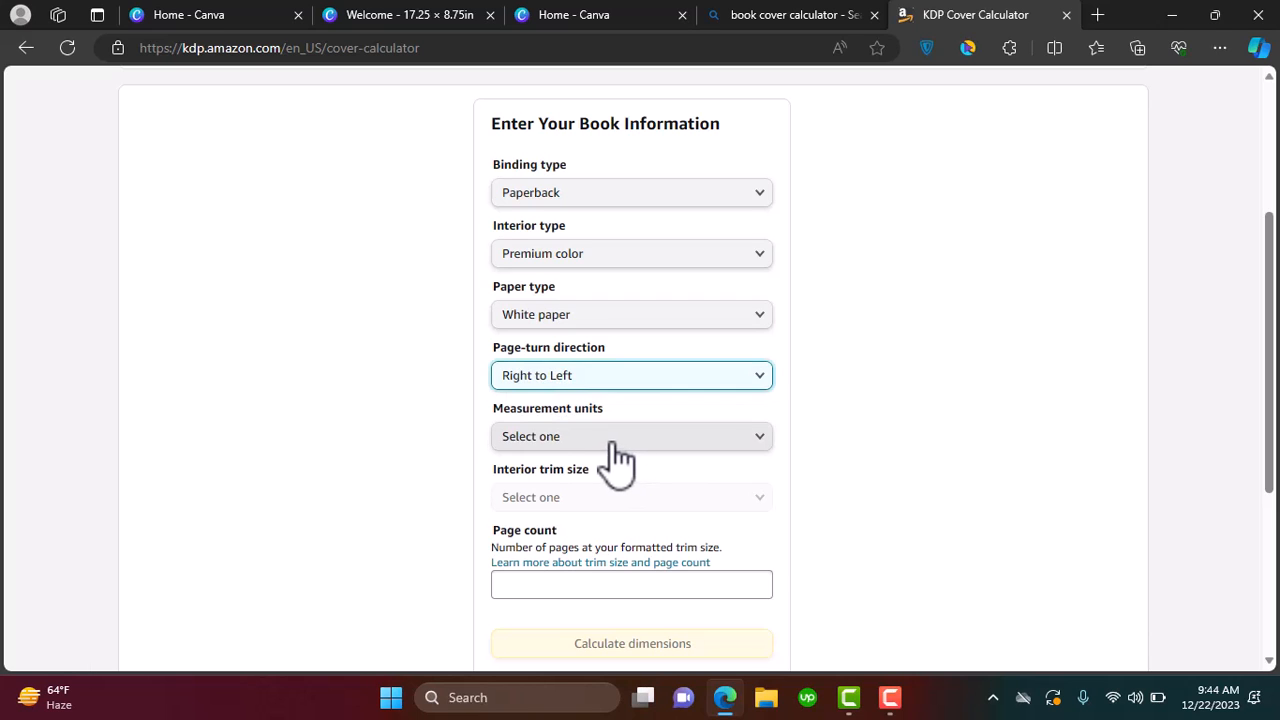
Set the measurement units to Inches and the interior trim size to 8.5 x 8.5 in
click(612, 440)
click(590, 440)
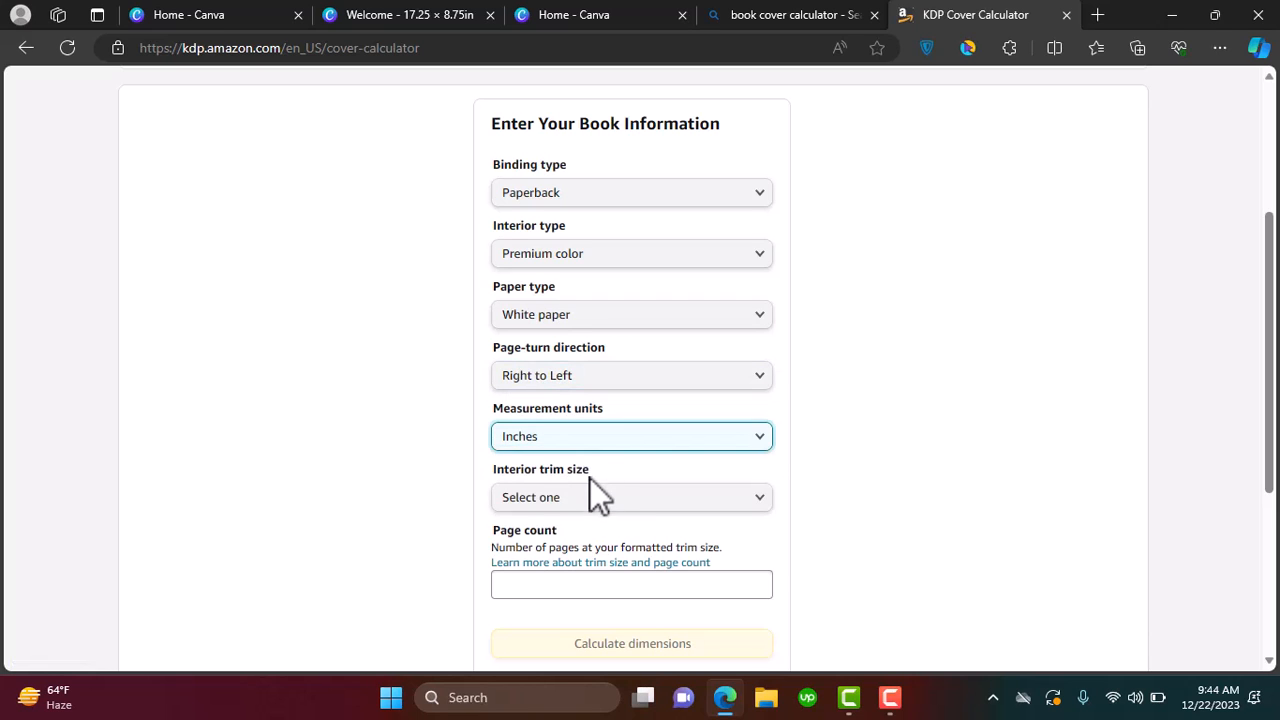
click(595, 497)
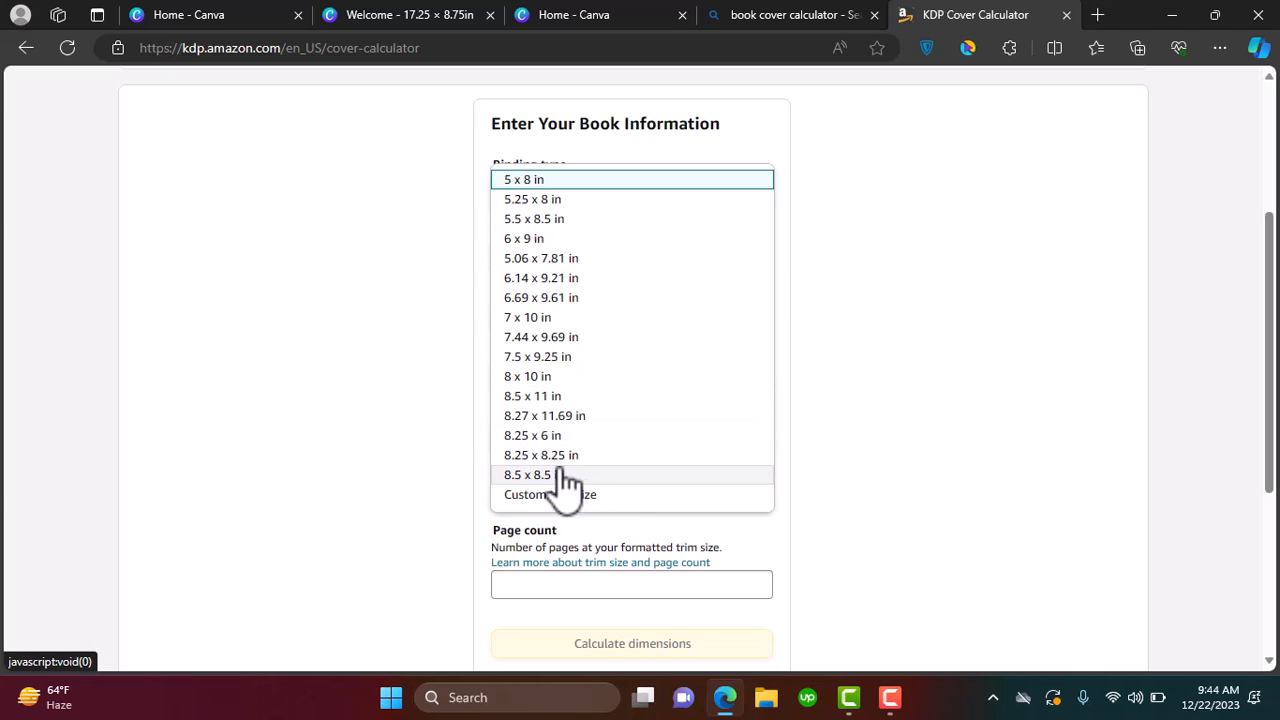
click(548, 480)
Enter a page count of 24 and calculate the cover dimensions
scroll(660, 595, down, 2)
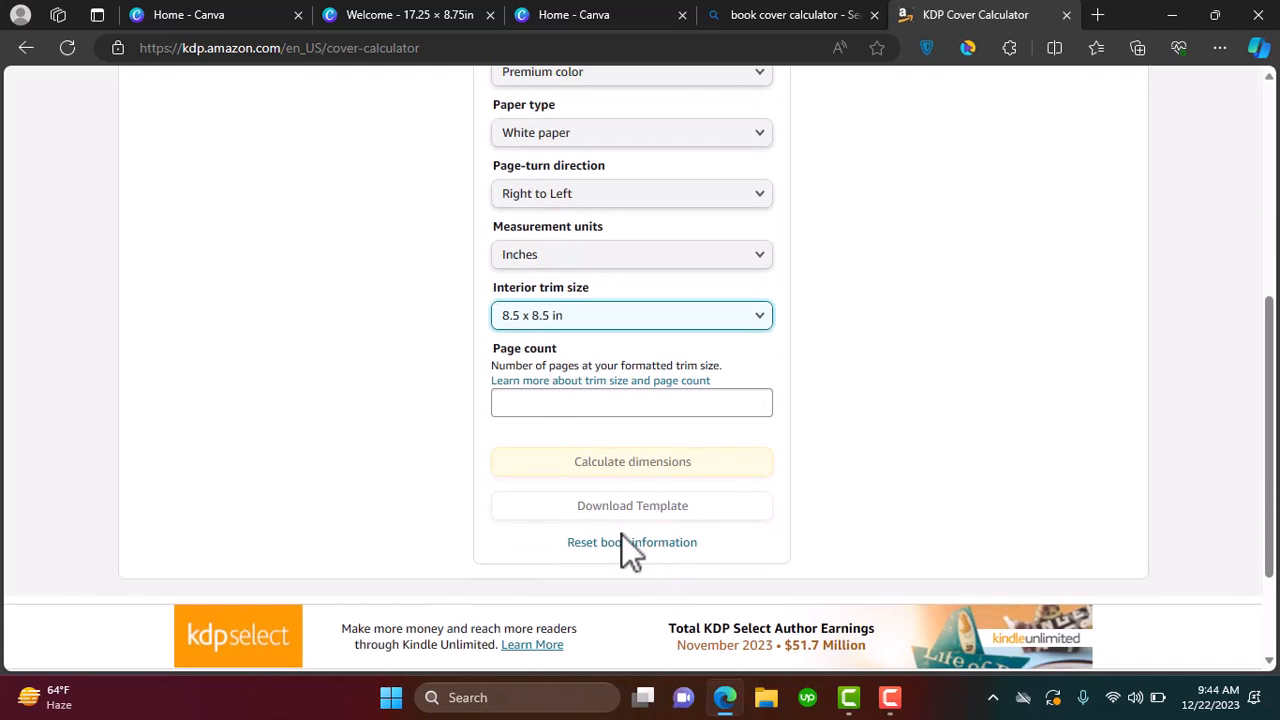
click(567, 405)
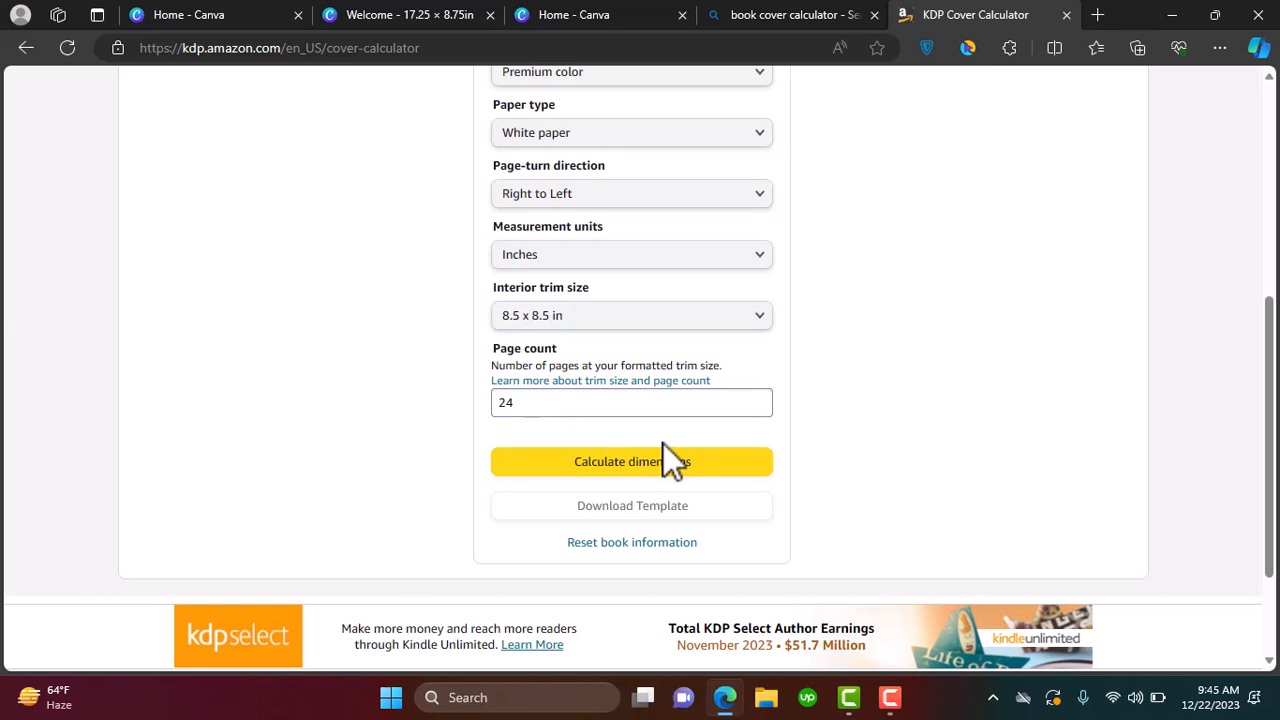
click(658, 468)
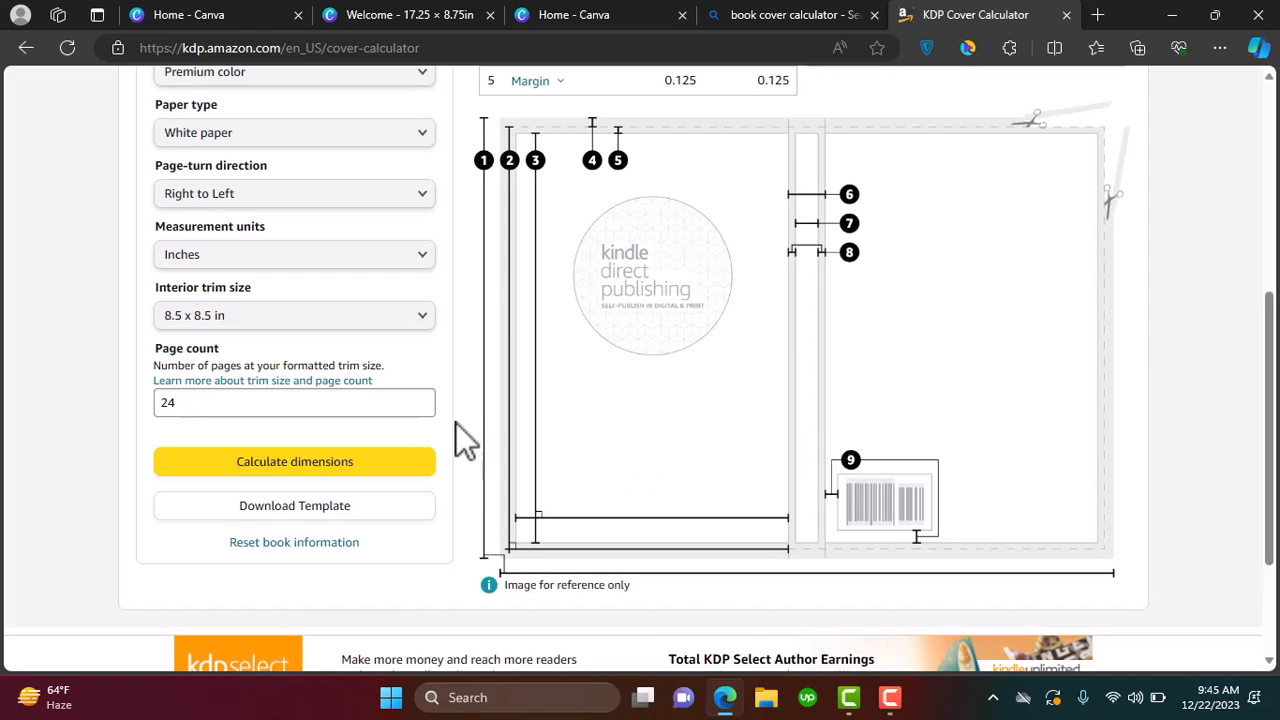
Examine the full cover's width and height in the dimensions table and copy the width value
scroll(789, 343, up, 4)
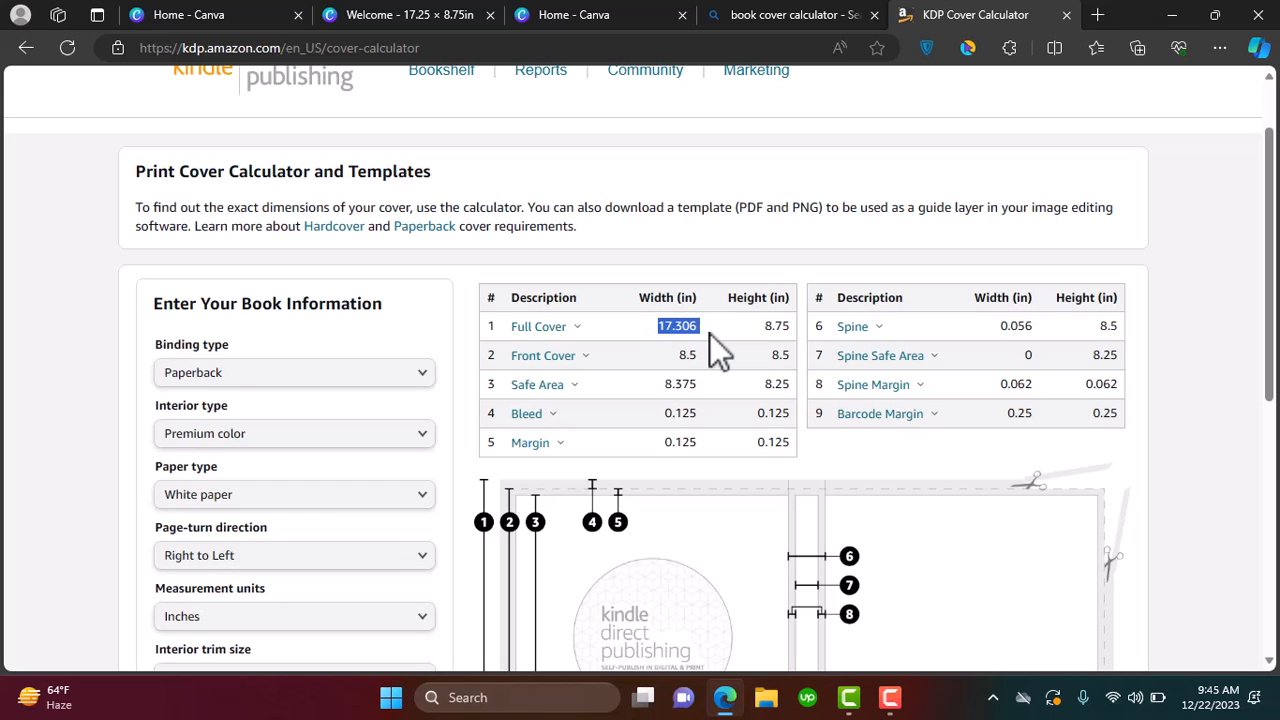
click(698, 337)
click(741, 332)
ctrl+scroll(683, 332, up, 6)
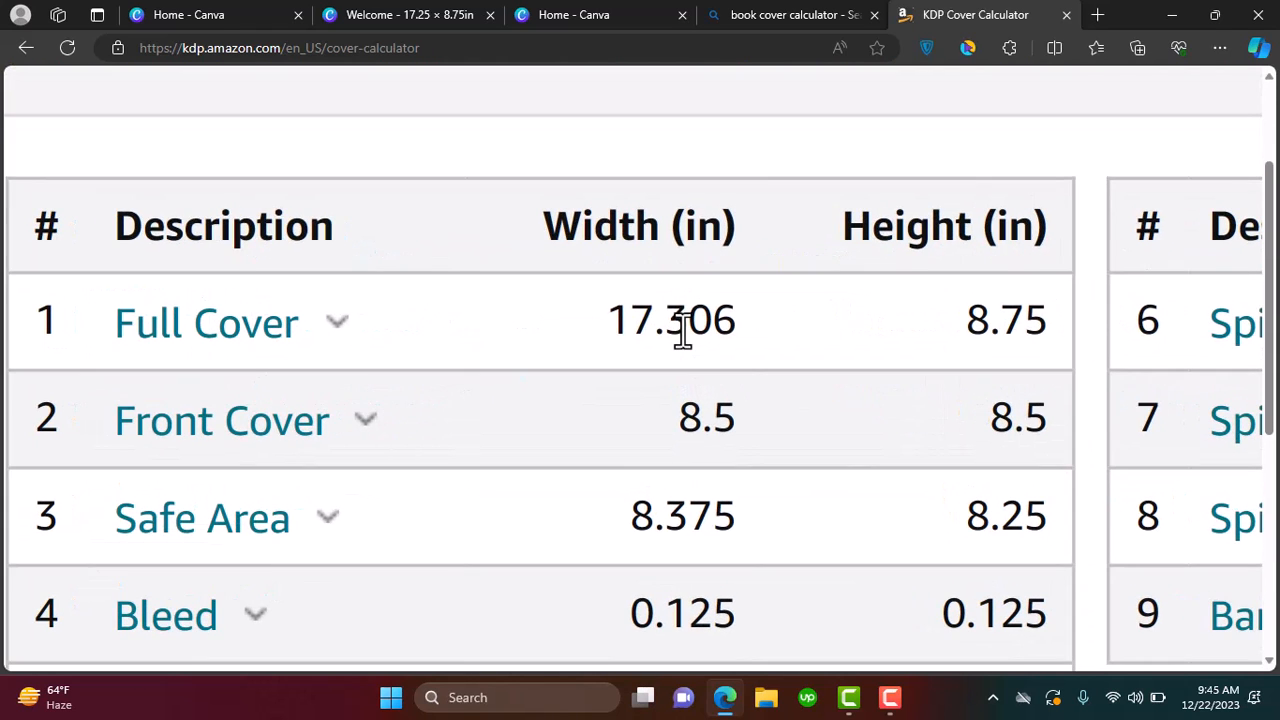
mouse_move(265, 345)
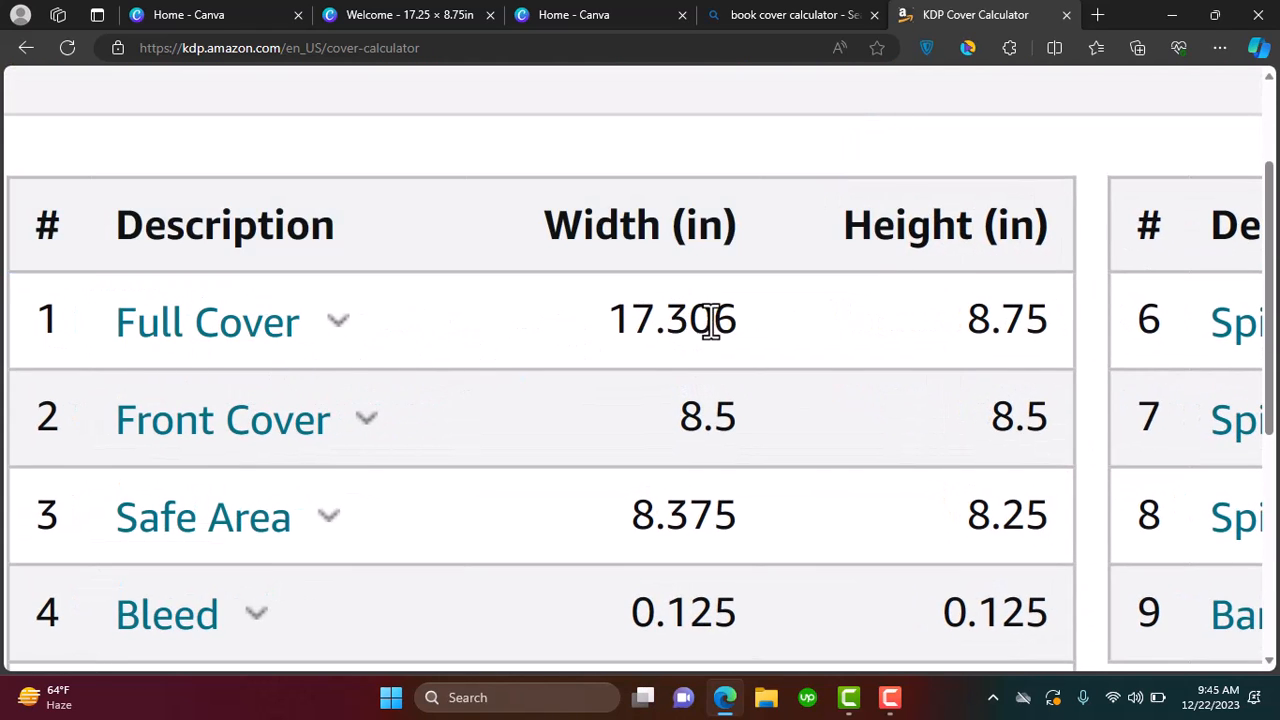
ctrl+scroll(1030, 330, down, 6)
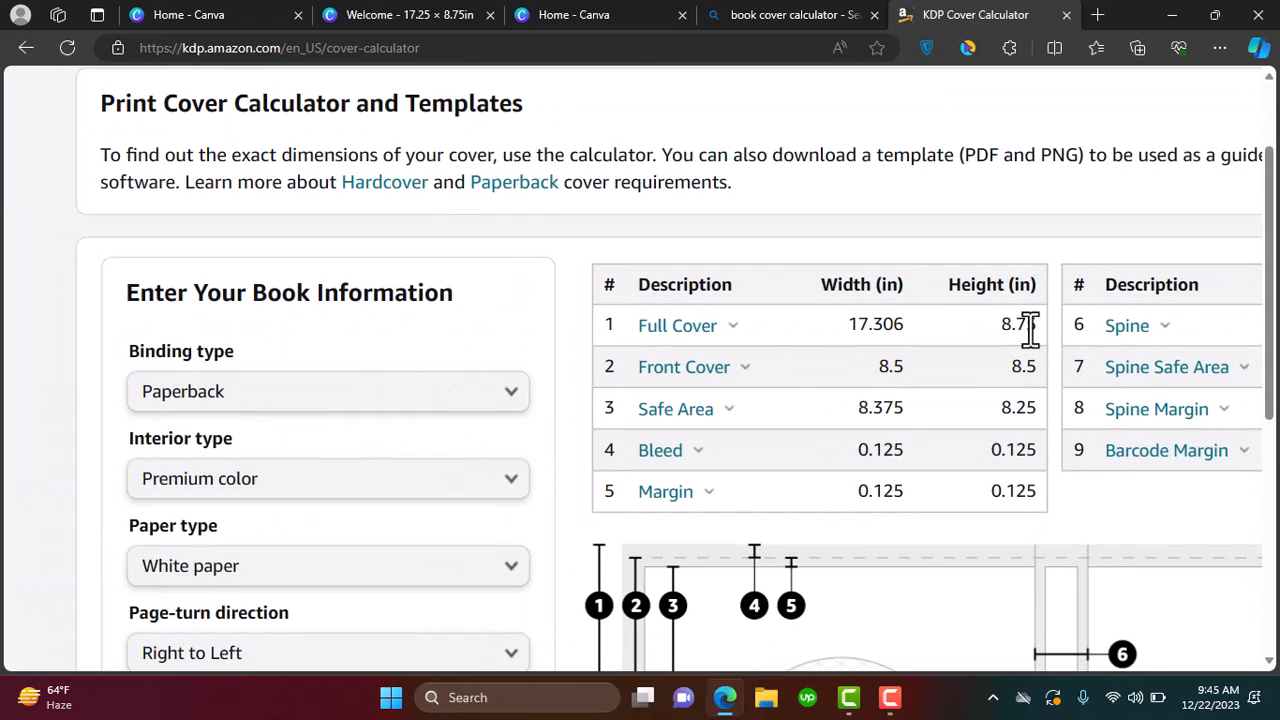
double_click(857, 325)
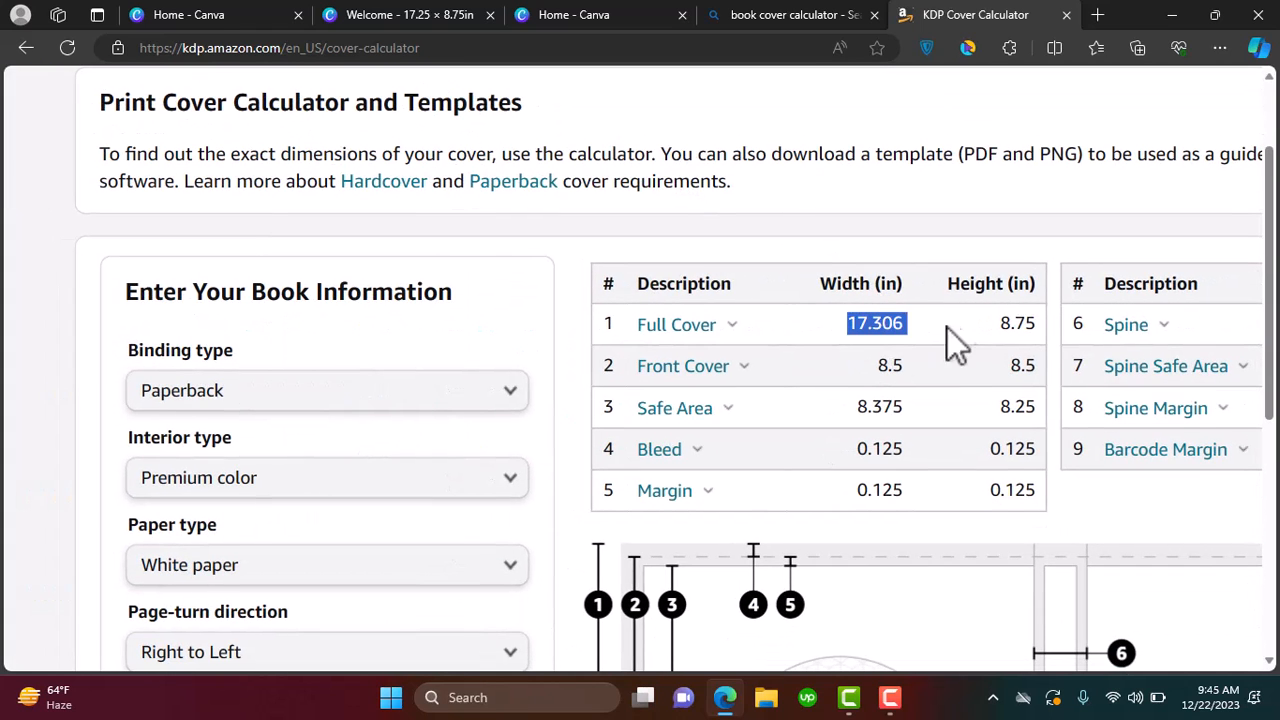
right_click(888, 323)
click(905, 345)
Switch to the Canva home page and open the custom size settings for a new design
click(550, 20)
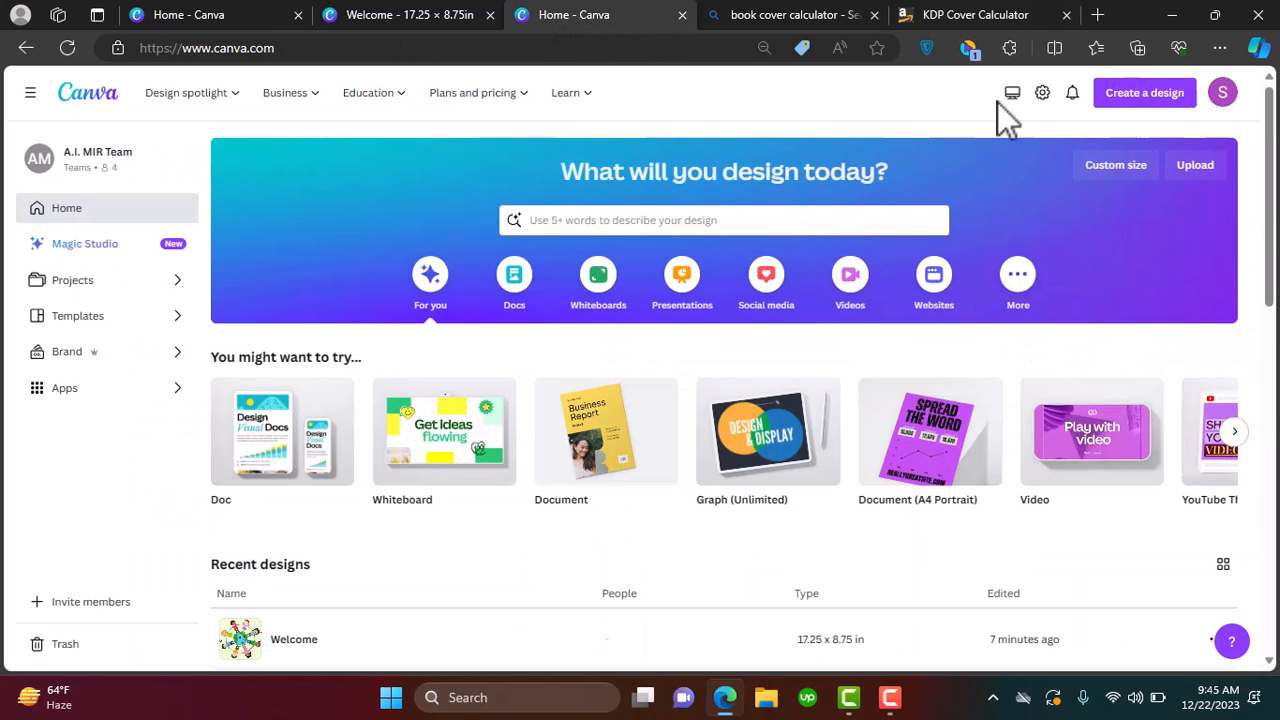
scroll(1129, 111, up, 5)
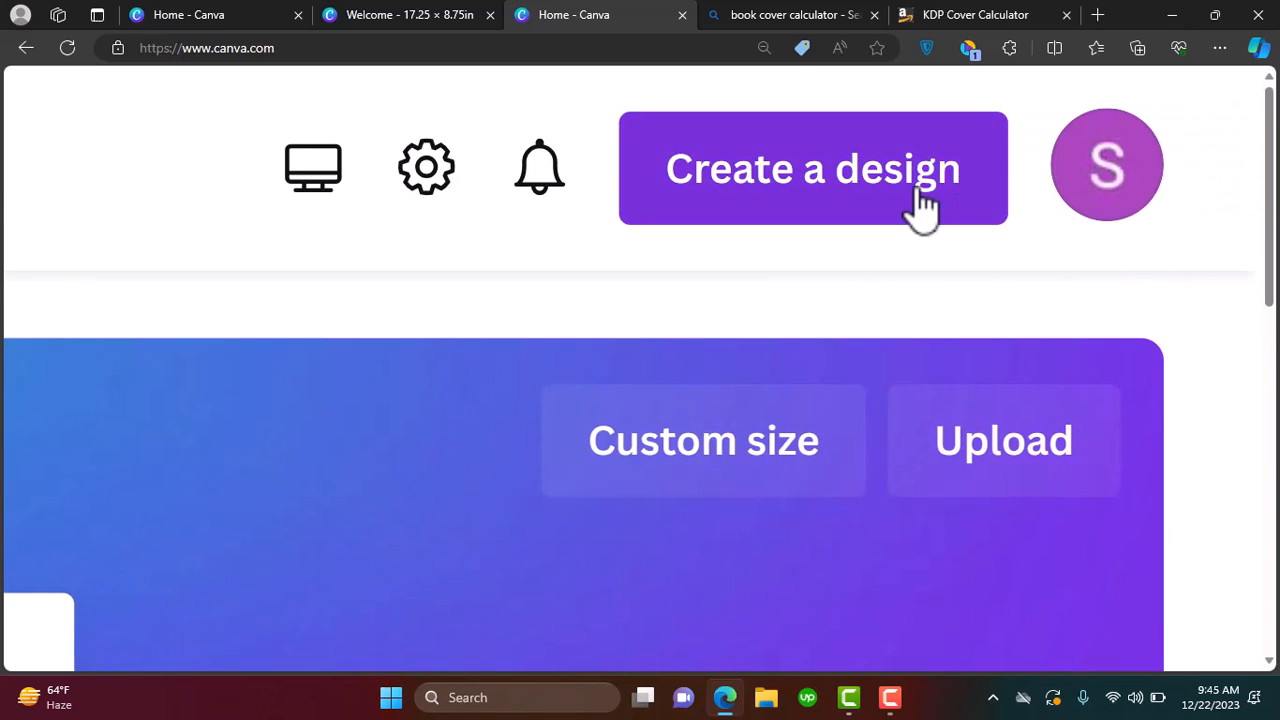
click(918, 203)
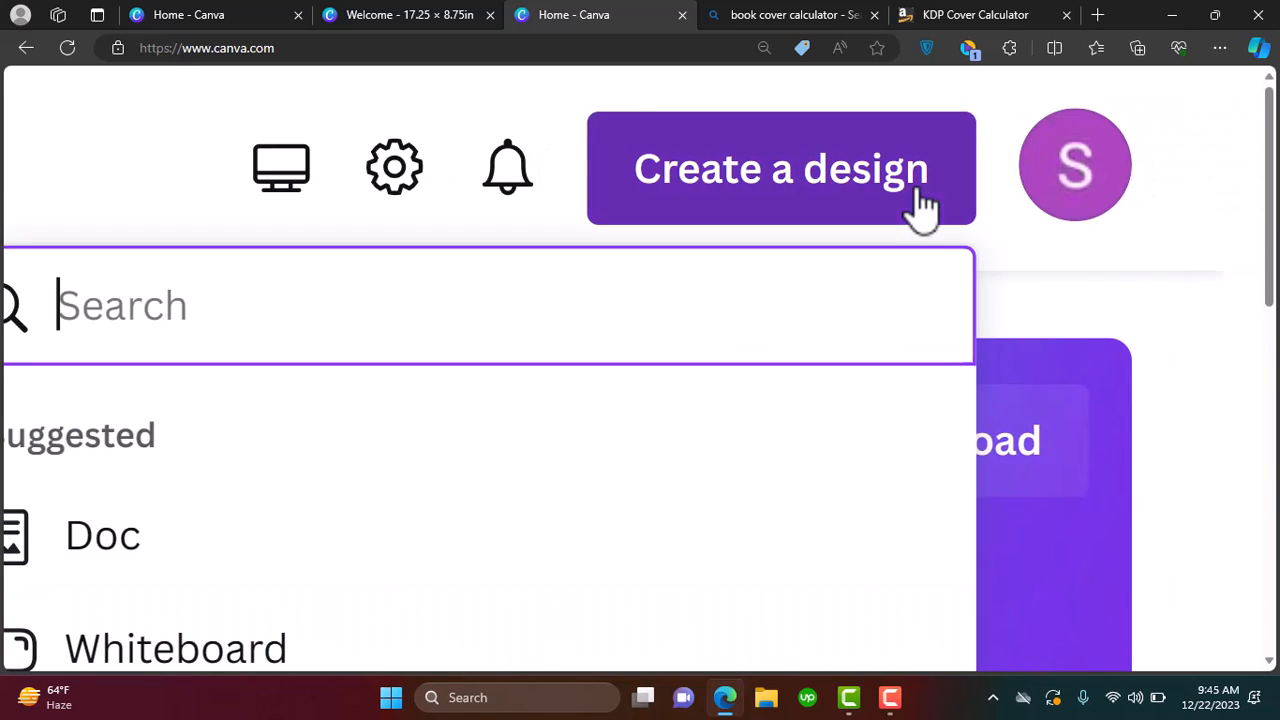
scroll(1027, 470, down, 3)
scroll(1023, 471, down, 5)
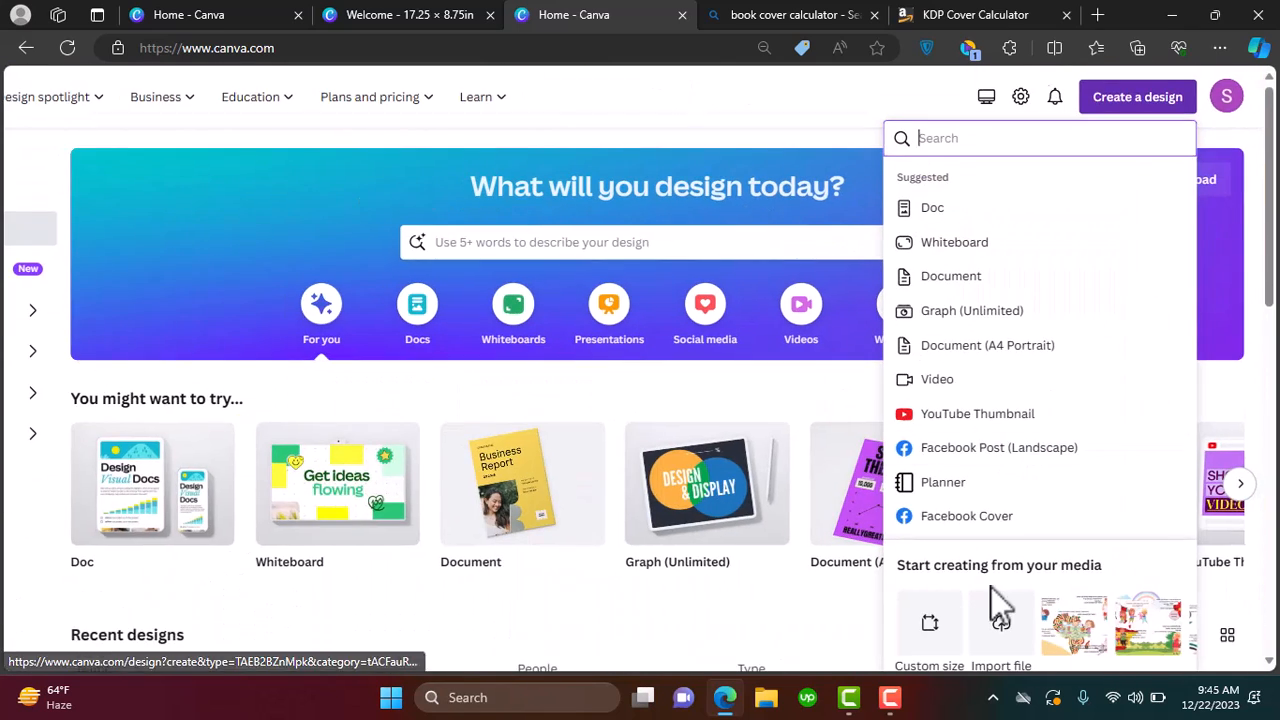
scroll(991, 587, down, 2)
scroll(908, 580, up, 5)
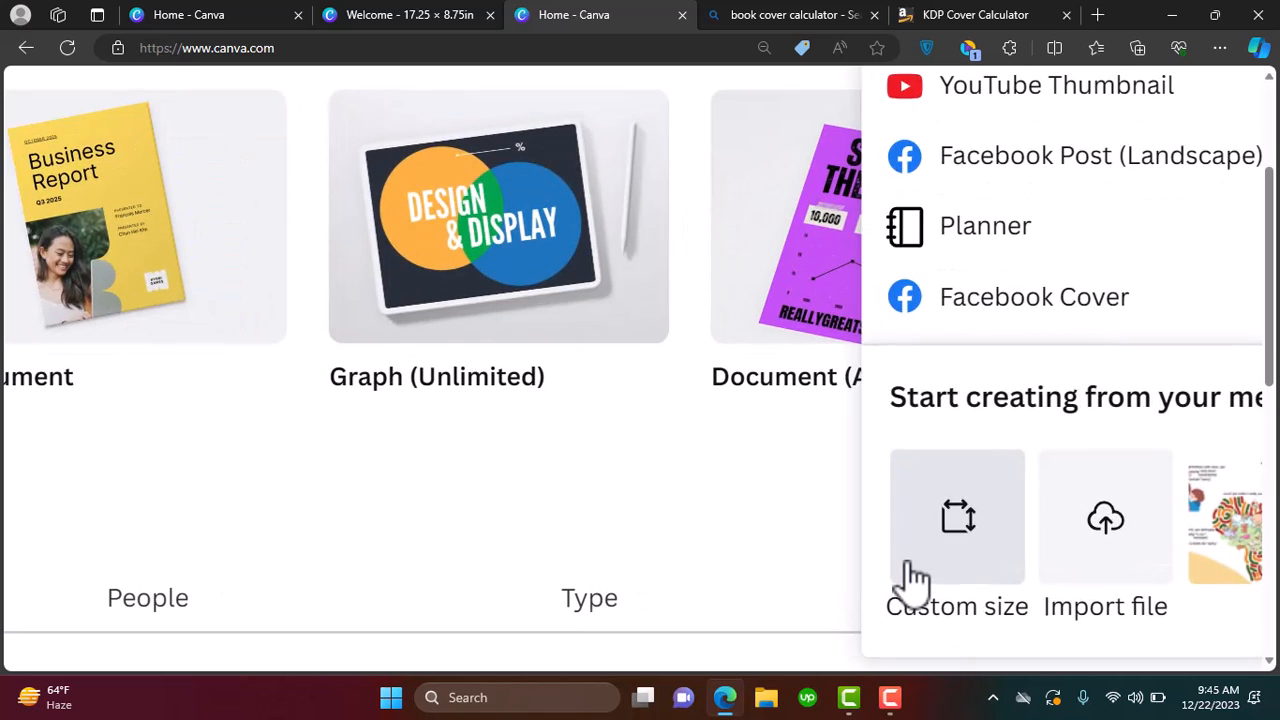
click(910, 580)
scroll(1084, 444, down, 5)
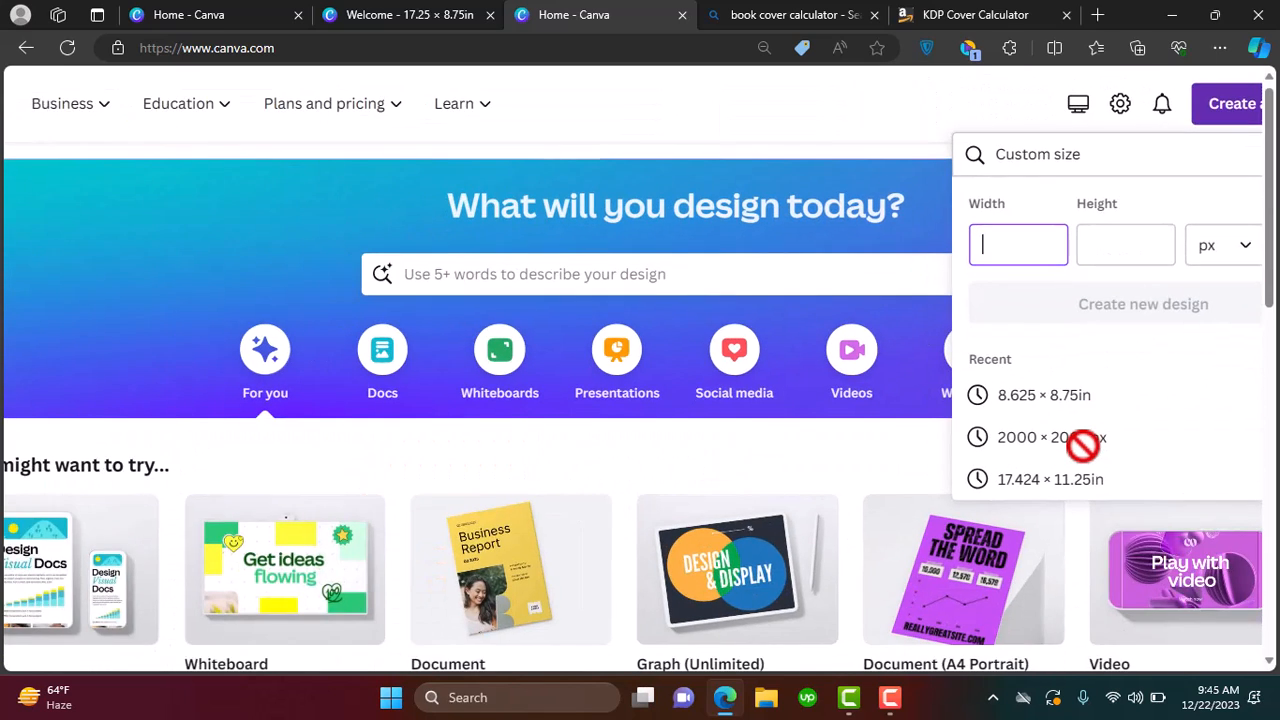
Create a new design in inches, 17.306 in wide by 8.75 in high, pasting in the copied cover width
click(1070, 255)
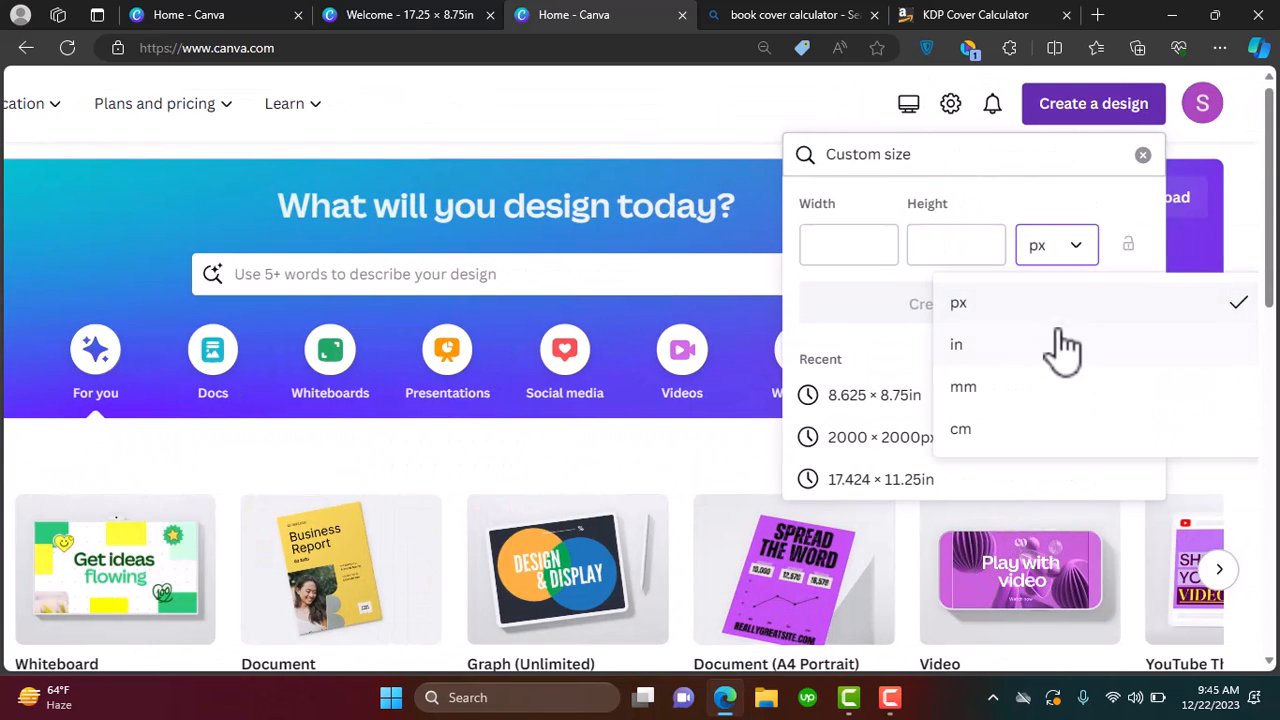
click(1010, 350)
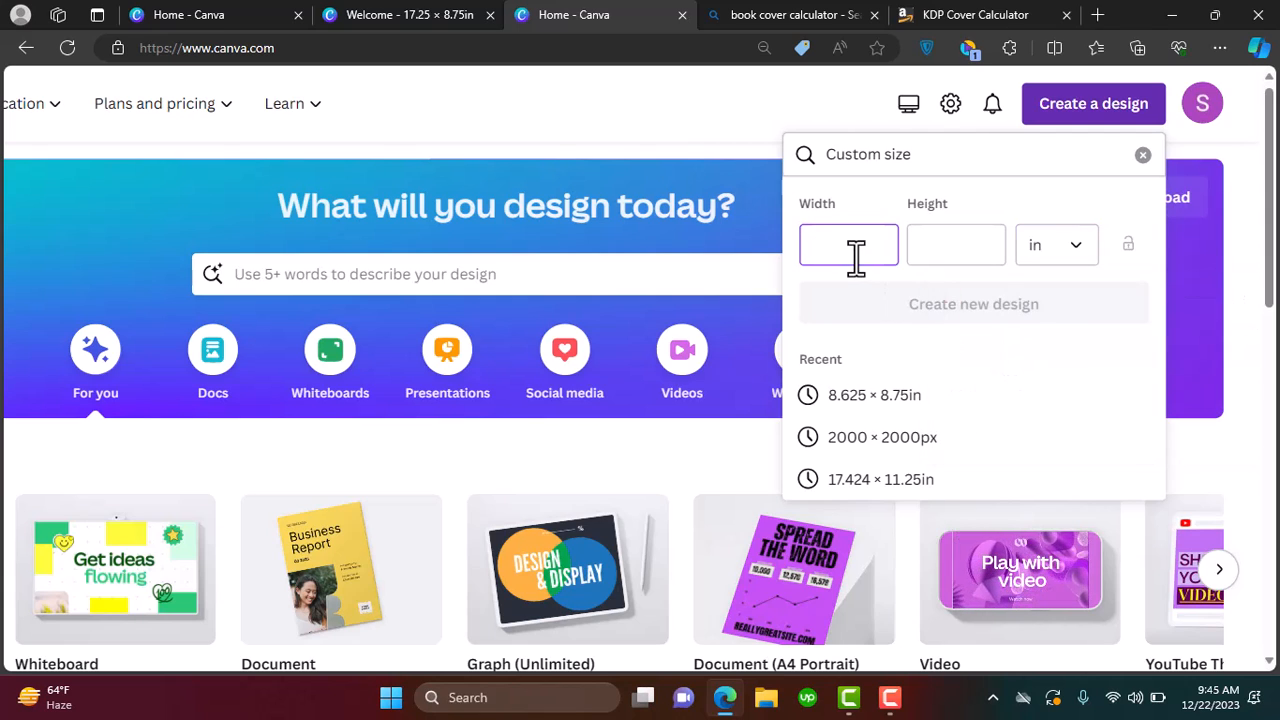
right_click(856, 258)
click(919, 402)
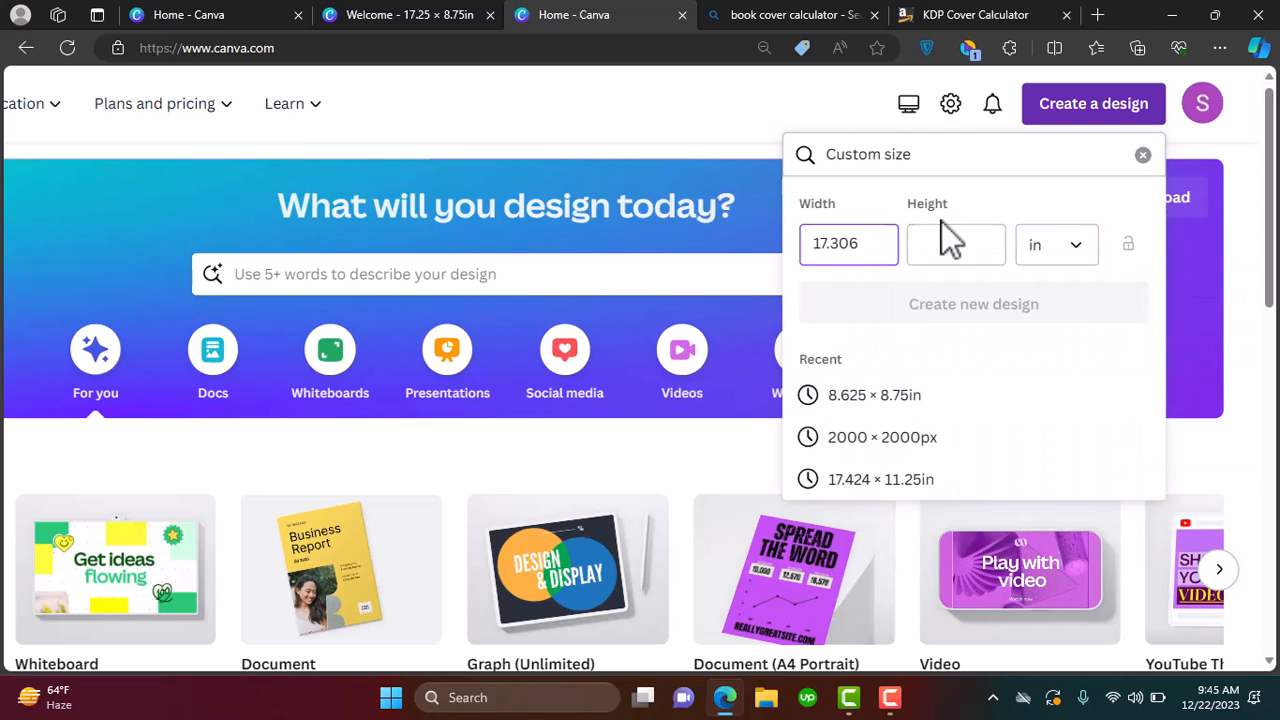
text(8.75)
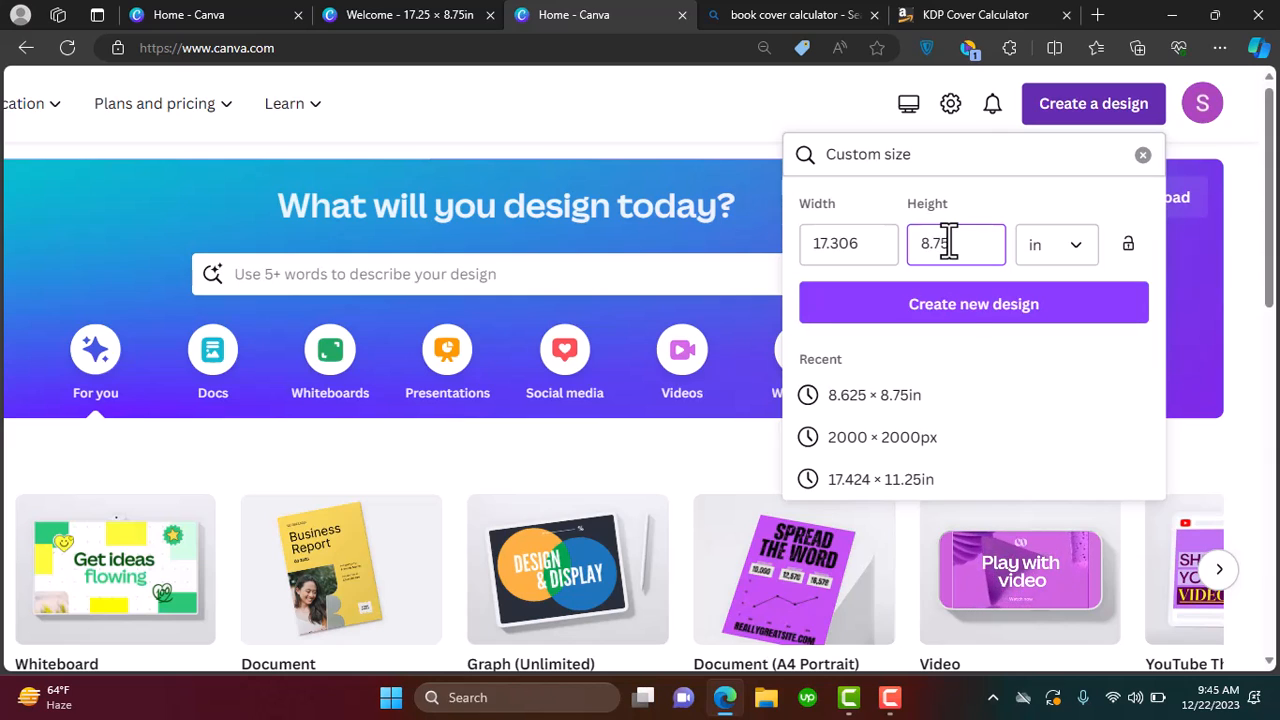
click(963, 310)
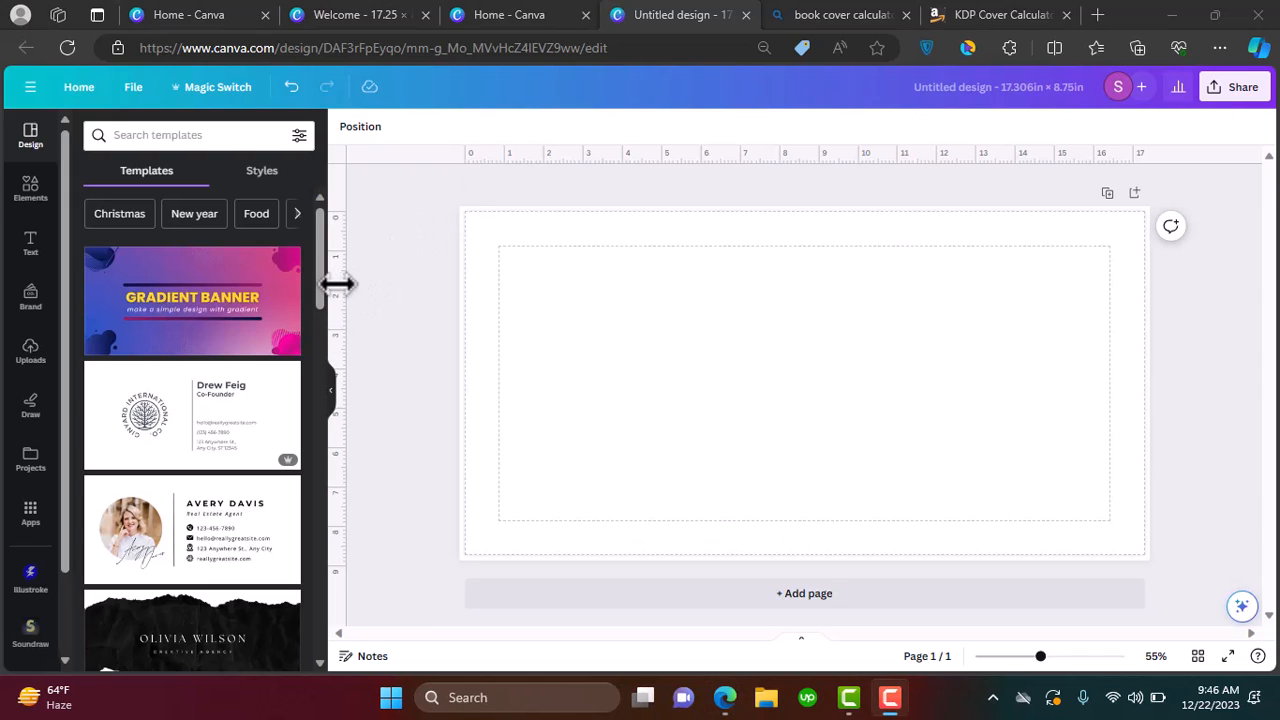
Place a vertical ruler guide at about 8.653 in to mark the middle of the cover
drag(337, 322, 707, 338)
drag(799, 337, 809, 337)
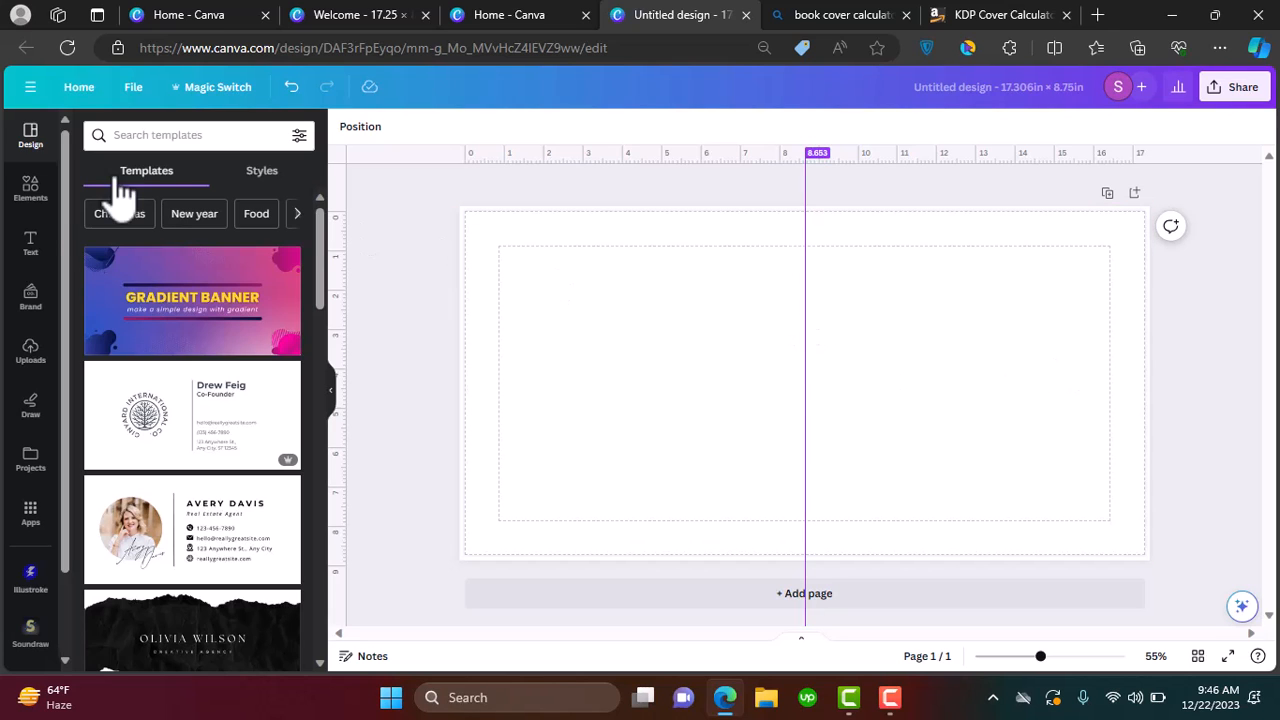
Search the elements library for "multilingual kids" and browse all matching graphics
click(47, 198)
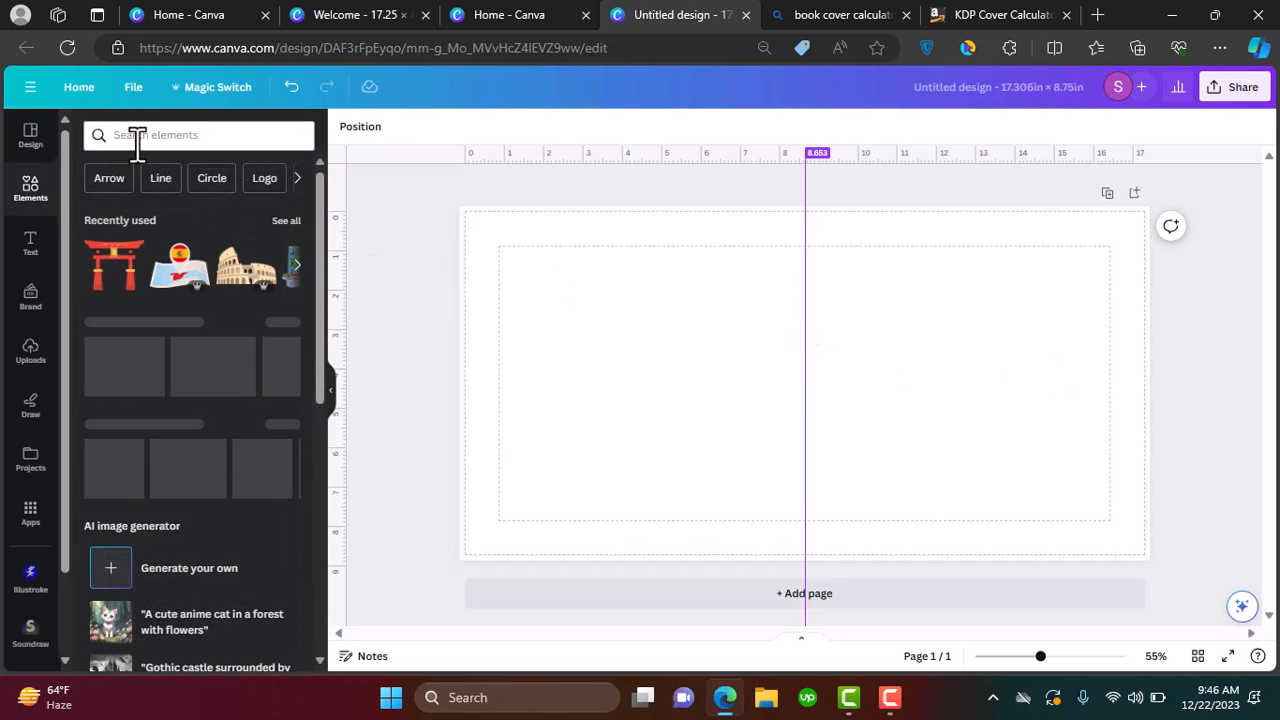
click(144, 135)
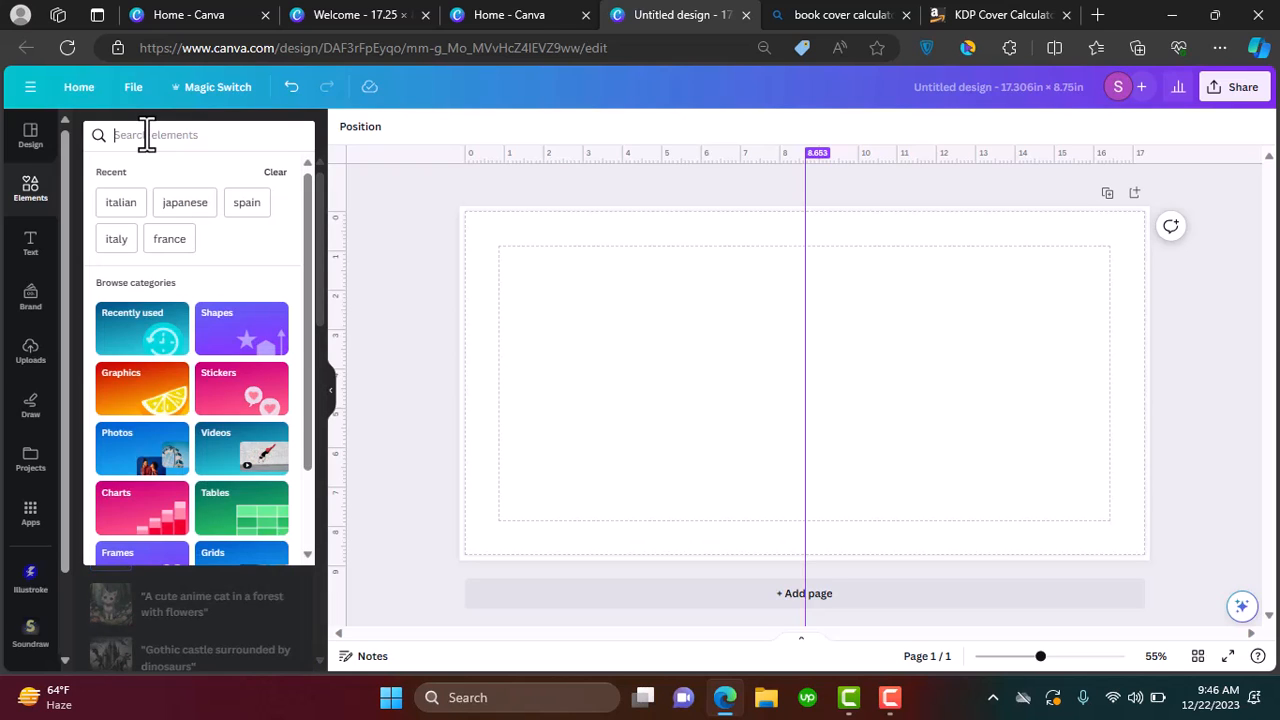
text(multili)
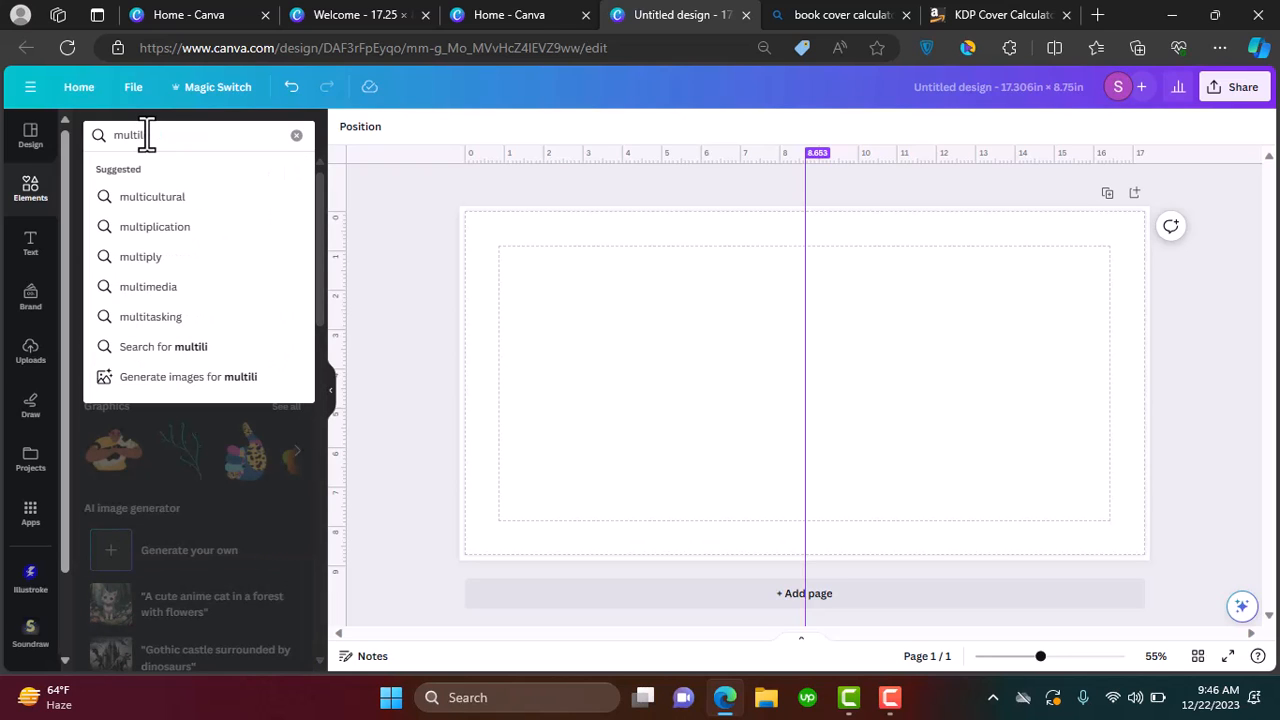
text(ngual kids)
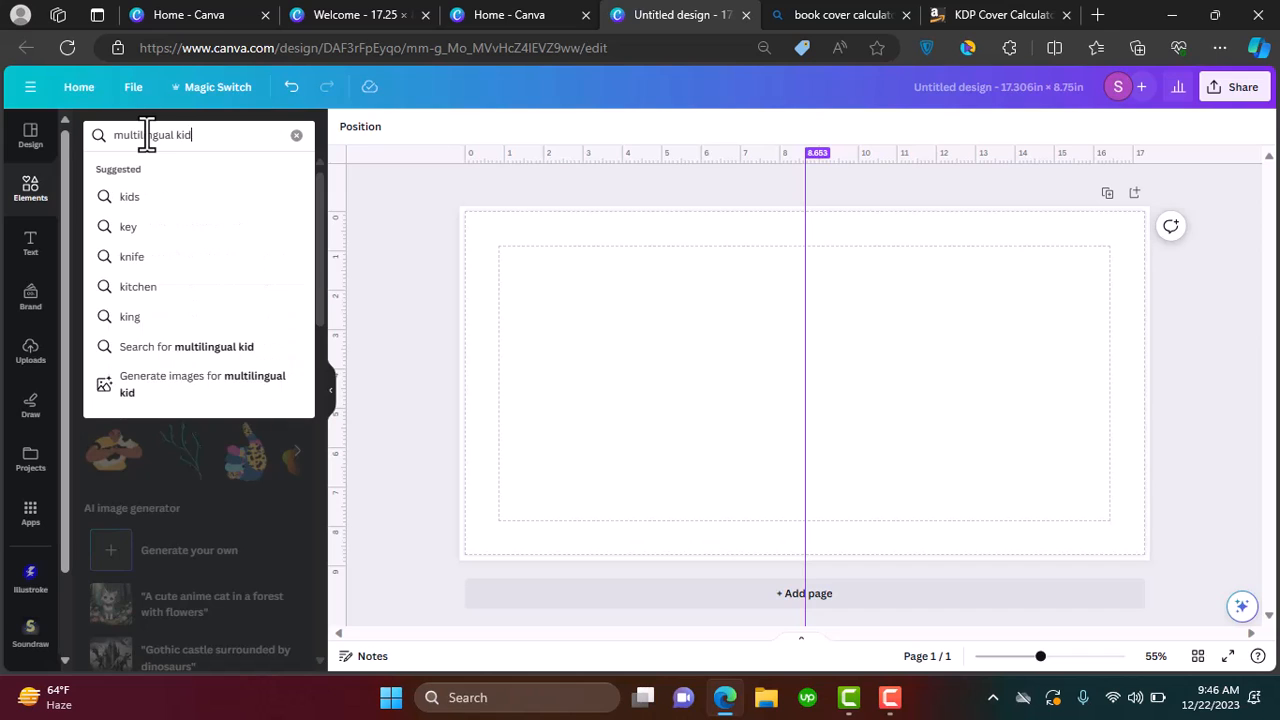
key(Return)
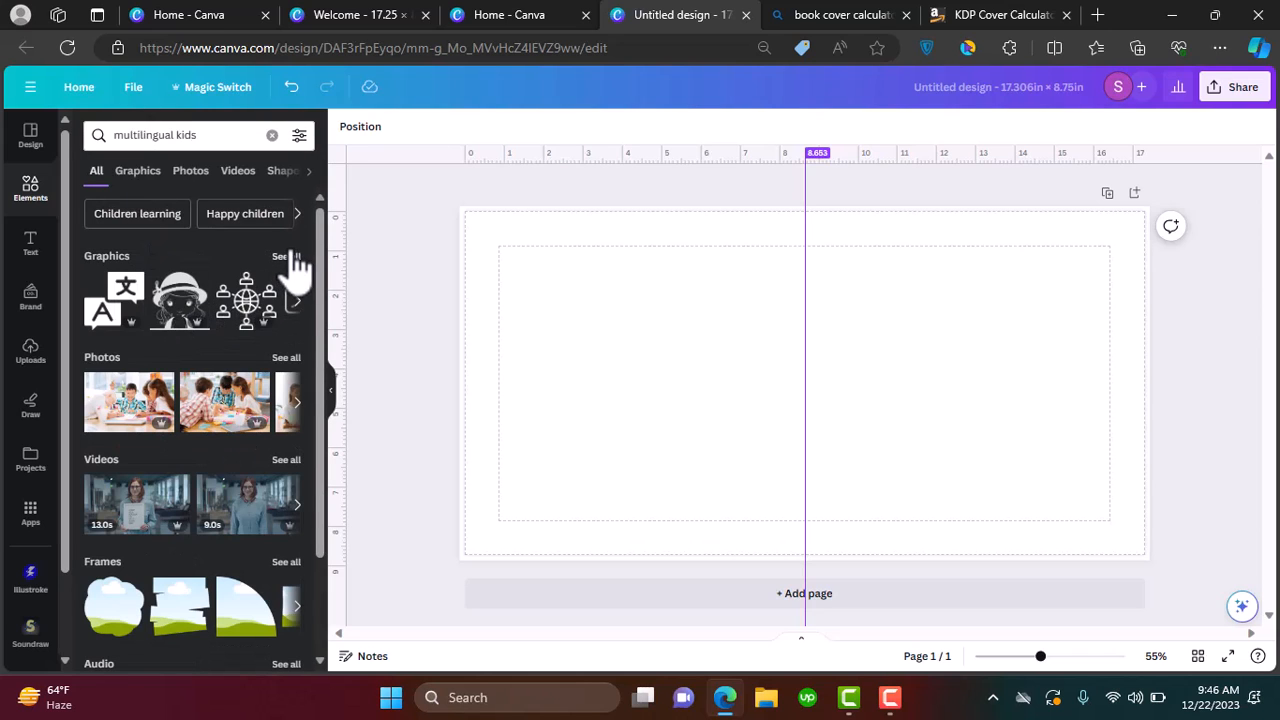
click(290, 256)
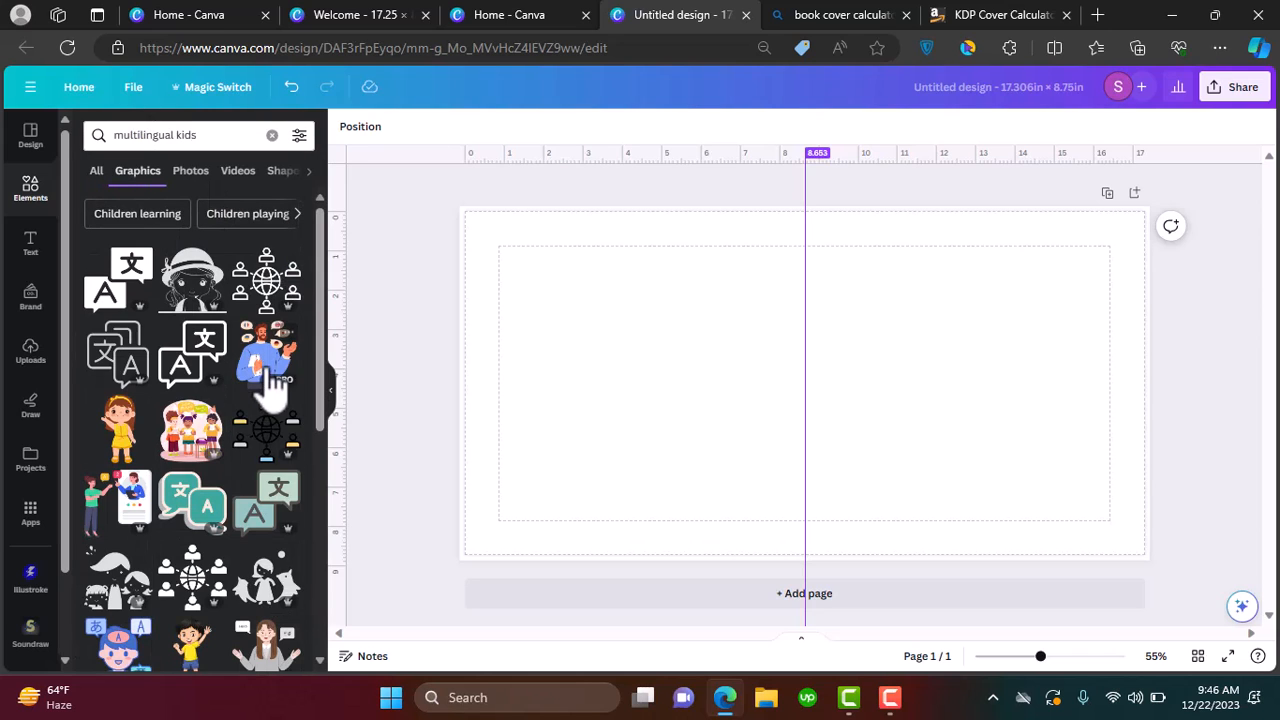
scroll(293, 512, down, 2)
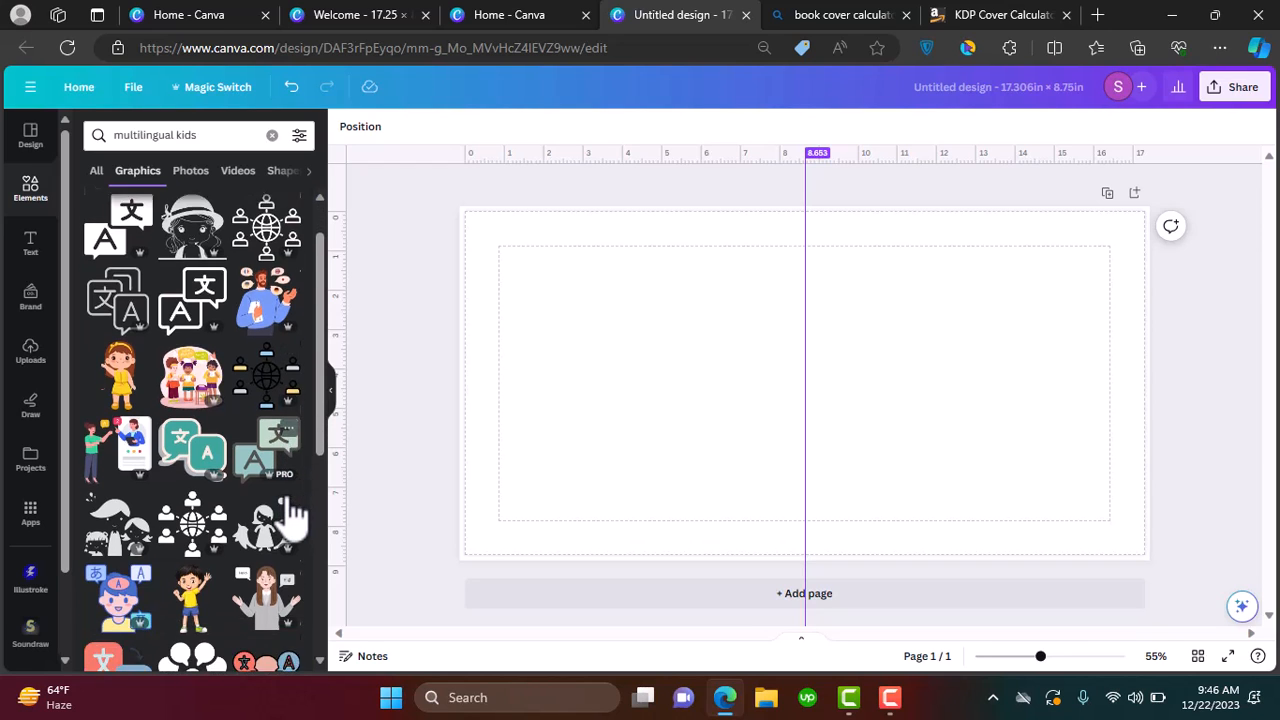
Search the graphics for "world" and place the globe with landmarks across the lower part of the front cover half
click(273, 136)
text(world)
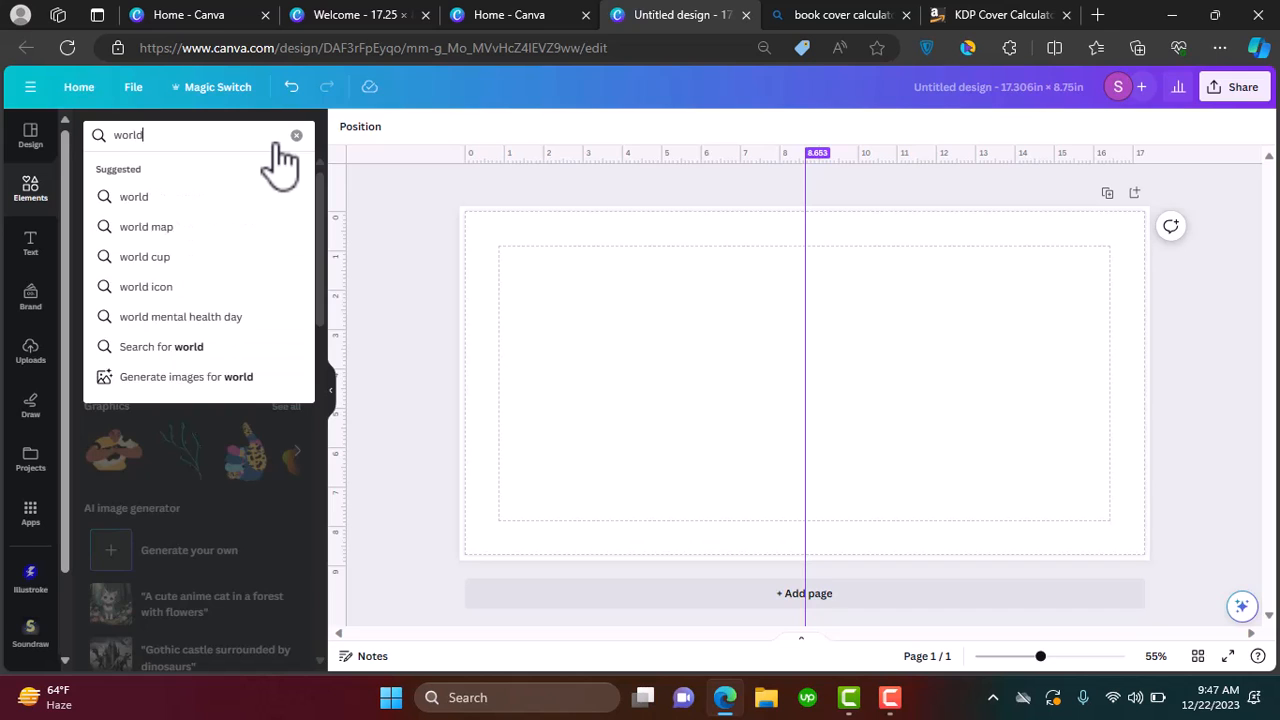
key(Return)
click(286, 257)
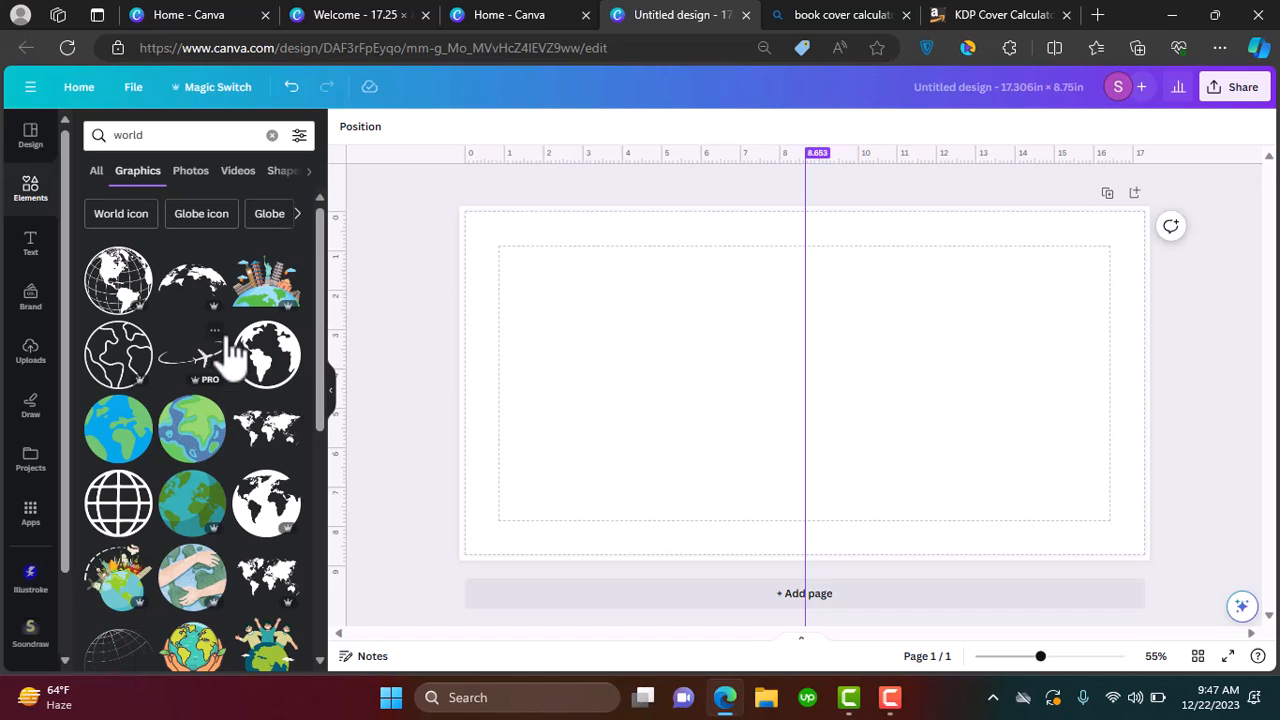
click(275, 300)
drag(846, 434, 1097, 527)
drag(968, 416, 763, 337)
drag(857, 412, 860, 412)
click(666, 283)
Search the graphics for "kids diversity" and try out children illustrations on the front cover
drag(165, 135, 41, 134)
text(kids)
key(Return)
click(166, 140)
text(diversity)
key(Return)
scroll(254, 430, down, 1)
click(118, 452)
drag(805, 400, 974, 511)
key(Delete)
scroll(244, 524, down, 5)
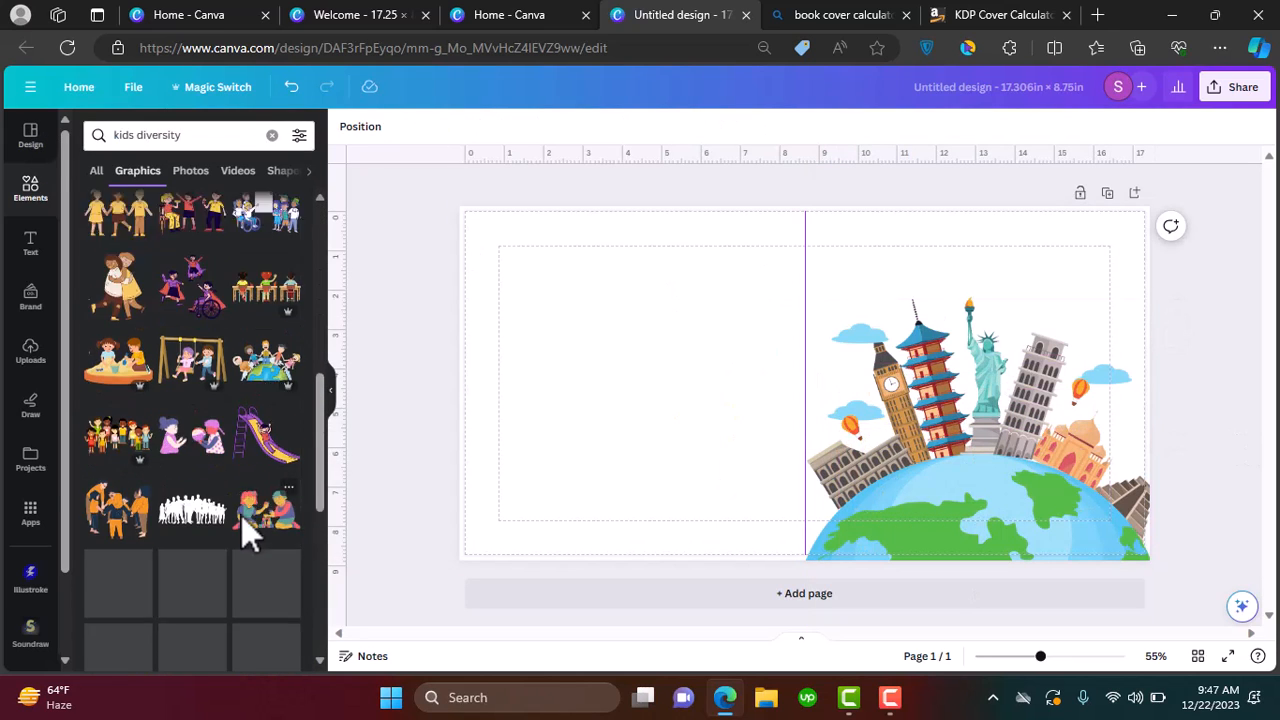
click(105, 315)
key(Delete)
Search for "french girl" and place the girl in the red dress, scaled down, at the globe's left side
click(171, 134)
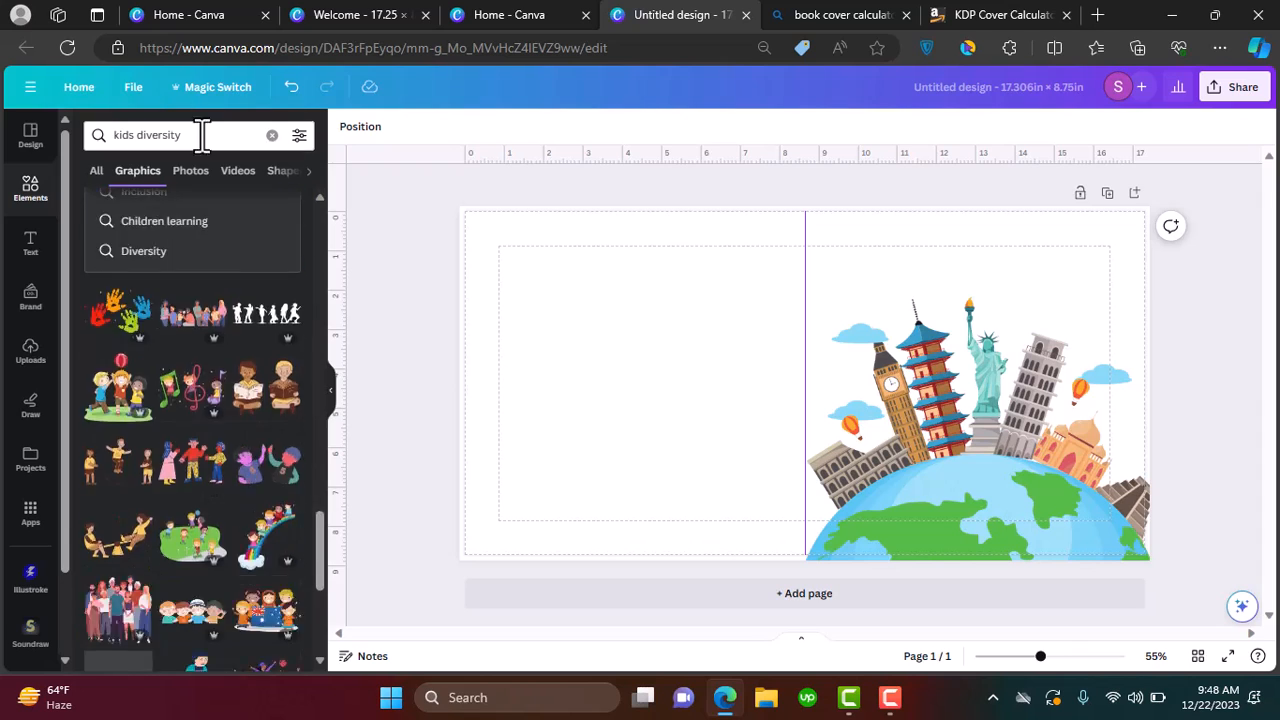
key(ctrl+a)
text(french girl)
key(Return)
click(118, 360)
drag(805, 390, 963, 430)
drag(866, 288, 962, 424)
drag(1000, 508, 872, 511)
click(275, 423)
scroll(210, 432, down, 1)
click(226, 510)
key(Delete)
Search for "italian boy" and place the boy in the straw hat beside the French girl, layered behind her flag
click(91, 129)
click(134, 134)
key(ctrl+a)
text(italian boy)
key(Return)
click(265, 350)
drag(805, 400, 870, 440)
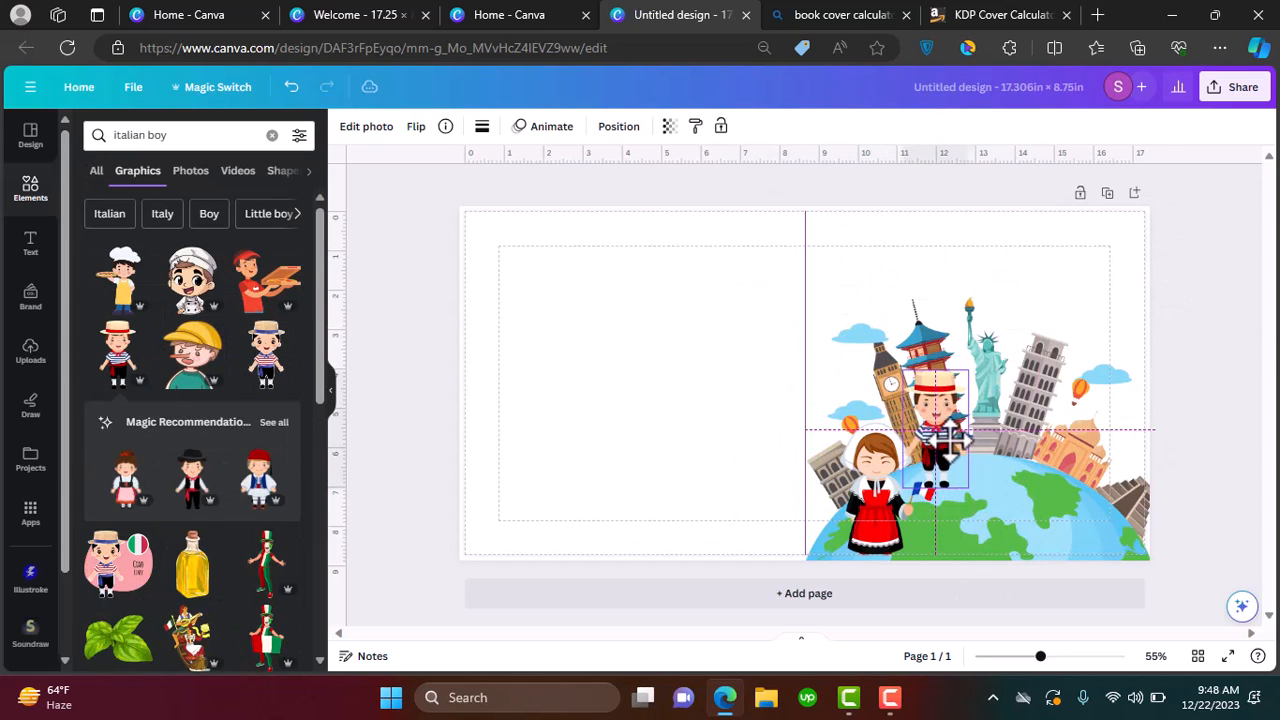
right_click(870, 440)
mouse_move(983, 340)
Search for "spanish boy" and place the boy with the guitar in the front row, right of the French girl
click(143, 134)
key(ctrl+a)
text(spanish boy)
key(Return)
click(188, 358)
drag(805, 385, 945, 478)
Search for "japanese girl" and place the girl in the kimono in the front row beside the guitar boy
click(150, 134)
key(ctrl+a)
text(japanese girl)
key(Return)
click(185, 300)
drag(782, 421, 1018, 505)
Search for "hindi girl" and "indian girl", and place the dancing girl in the back row, layered behind the Japanese girl
click(150, 134)
key(ctrl+a)
text(hindi girl)
key(Return)
key(ctrl+a)
text(indian girl)
key(Return)
drag(200, 275, 1086, 420)
right_click(1086, 420)
click(930, 420)
Search the graphics for "swahili boy" and then "african boy"
text(swahili)
drag(145, 135, 18, 155)
text(boy)
key(Return)
scroll(266, 545, down, 10)
text(afrix)
key(BackSpace)
text(can boy)
key(Return)
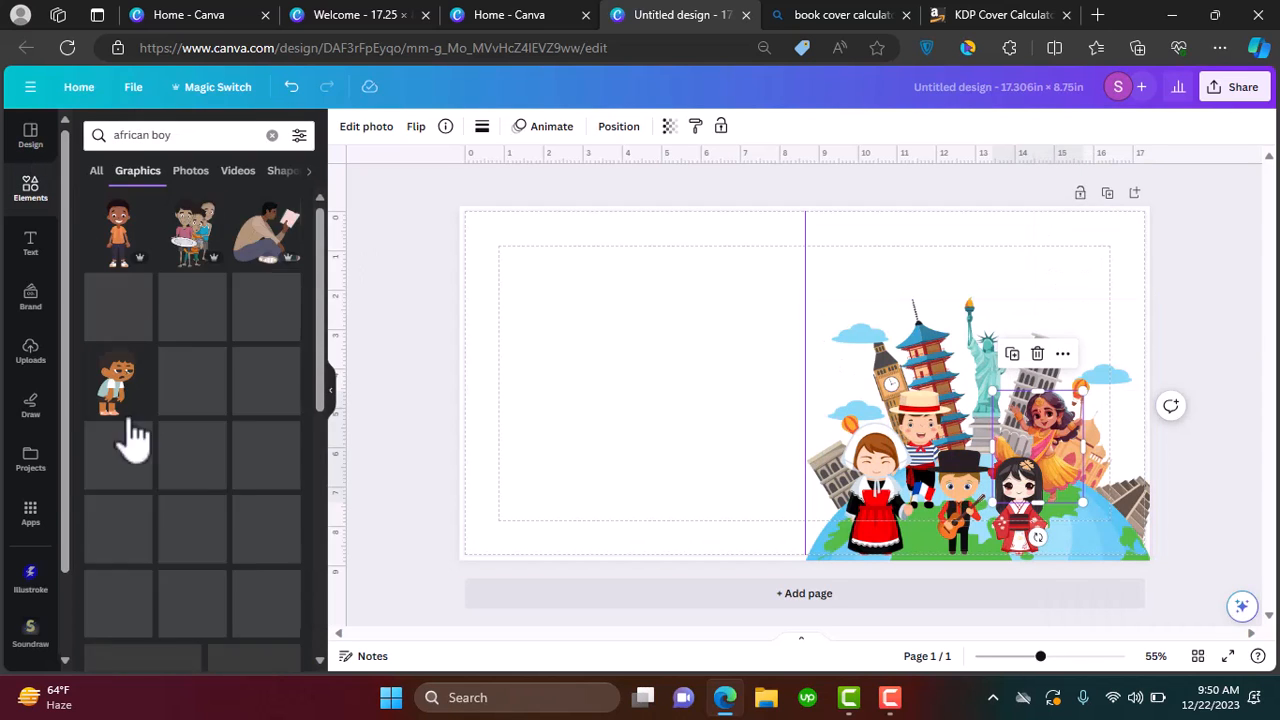
Place an African child in a red robe between the Italian boy and the Indian girl, layered behind the front row
click(220, 300)
click(149, 480)
drag(800, 383, 987, 424)
right_click(987, 424)
mouse_move(1045, 341)
click(912, 402)
Search for "chinese girl" and place the girl with the fan to the right of the Japanese girl
click(91, 130)
click(166, 134)
text(chinese girl)
key(Return)
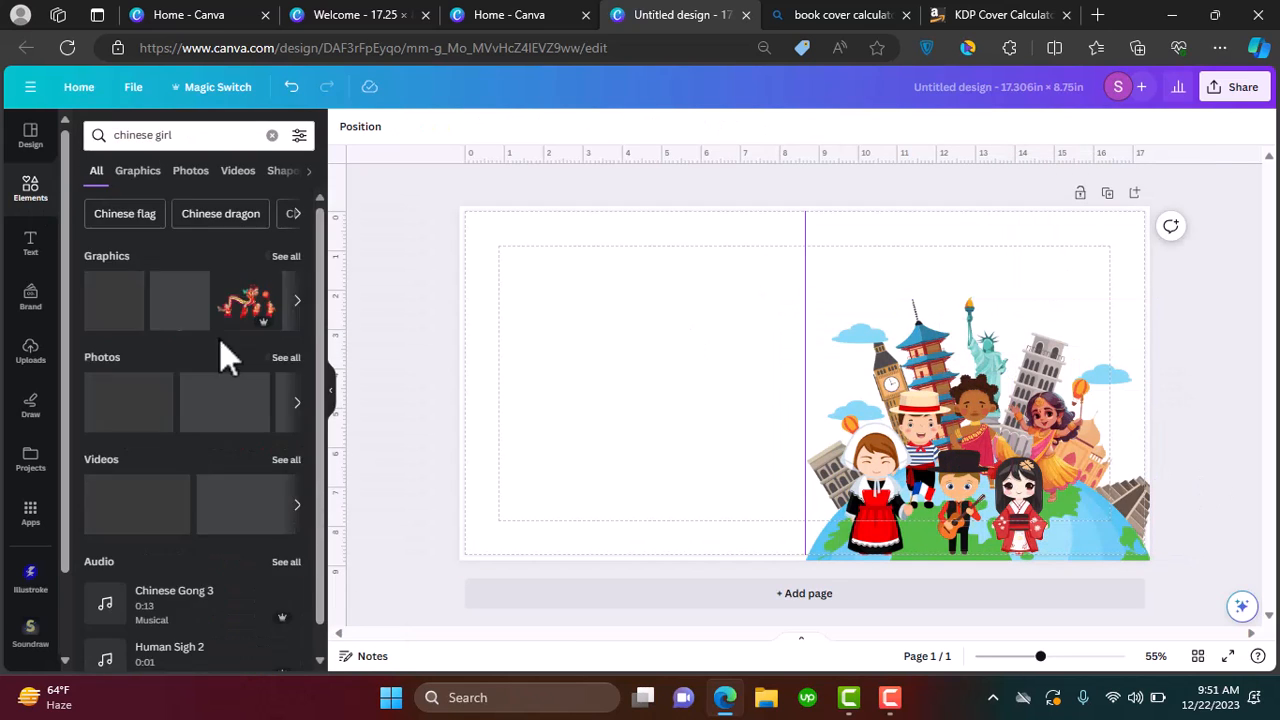
click(190, 322)
drag(800, 380, 1067, 475)
Search the graphics for "arabic kids" and place the boy in the white cap at the cover's lower right corner
triple_click(170, 134)
text(arabic kids)
key(Return)
scroll(214, 323, down, 3)
click(190, 405)
drag(830, 362, 1148, 462)
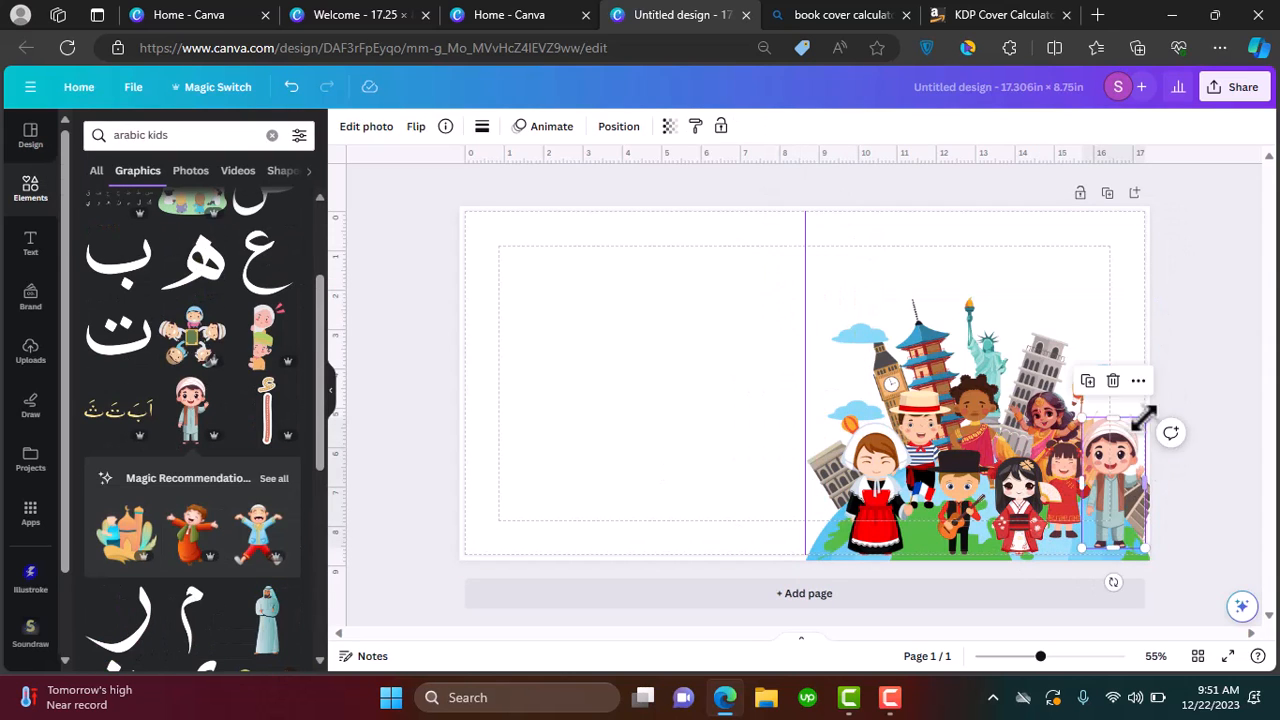
Add the title word "Lets" above the landmarks and duplicate it for the word "Learn"
click(534, 306)
text(tLets)
drag(818, 427, 1054, 324)
key(ctrl+d)
double_click(866, 284)
text(Learn)
Add the title word "Languages" and resize, tilt and stagger the three title words above the landmarks
drag(898, 284, 1004, 288)
drag(973, 333, 952, 320)
mouse_move(876, 264)
mouse_down()
mouse_move(931, 271)
mouse_move(896, 271)
mouse_up()
drag(868, 262, 840, 251)
drag(862, 319, 878, 321)
click(973, 291)
mouse_move(972, 266)
mouse_down()
mouse_move(946, 224)
mouse_move(970, 283)
mouse_up()
drag(923, 320, 933, 327)
click(1044, 324)
drag(994, 312, 937, 296)
drag(1010, 316, 1052, 316)
drag(1047, 366, 1059, 367)
Try several handwriting fonts on the title word "Lets" and change all title words to Portobesto Caps
click(869, 278)
click(395, 127)
click(115, 215)
click(110, 383)
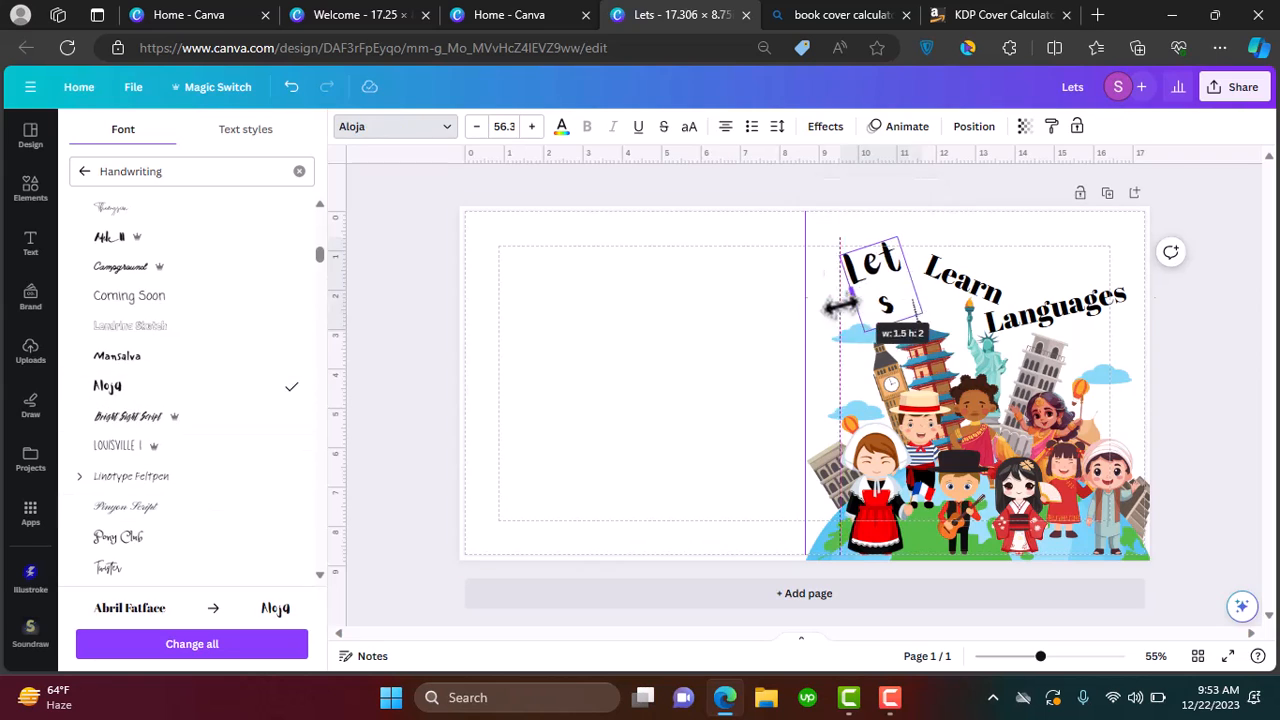
scroll(165, 520, down, 10)
click(146, 514)
scroll(166, 440, down, 3)
click(130, 354)
scroll(150, 430, down, 3)
click(109, 400)
scroll(148, 392, down, 5)
click(135, 353)
click(170, 645)
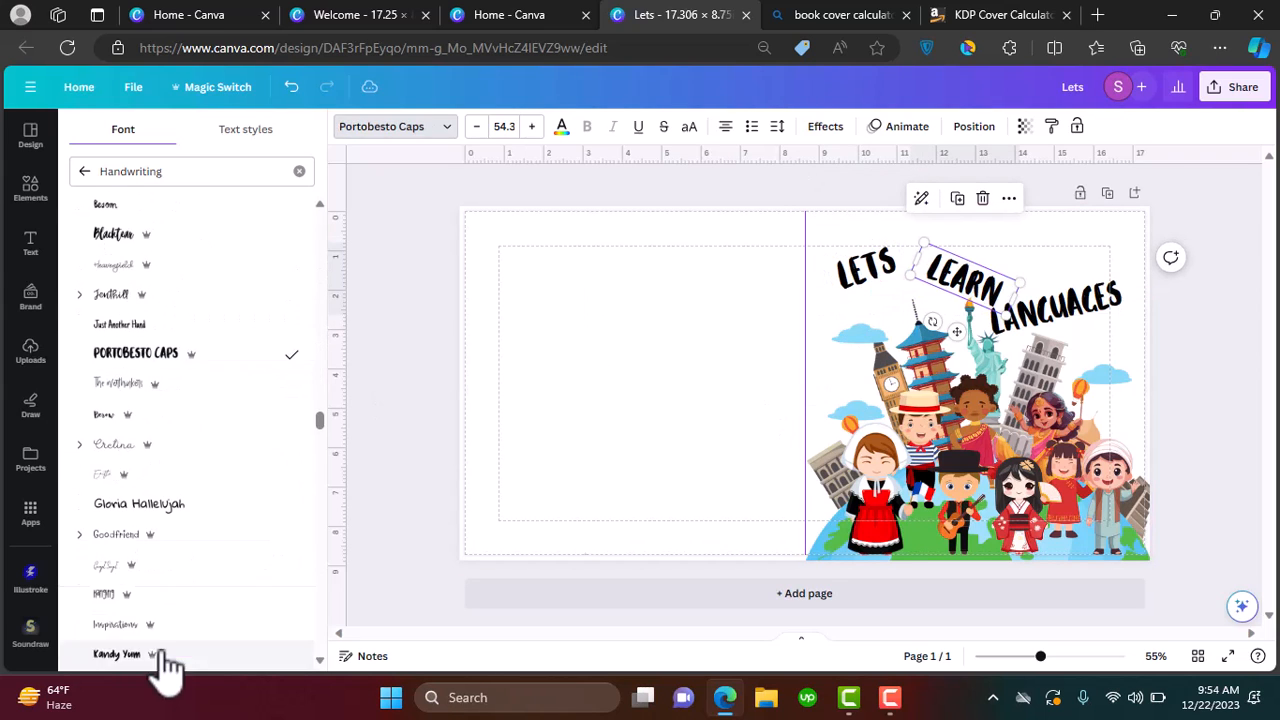
Search the elements library for "sky" and browse the matching graphics
click(1048, 314)
click(30, 188)
click(240, 134)
click(272, 135)
text(sky)
key(Return)
click(137, 170)
scroll(200, 450, down, 3)
scroll(260, 505, down, 5)
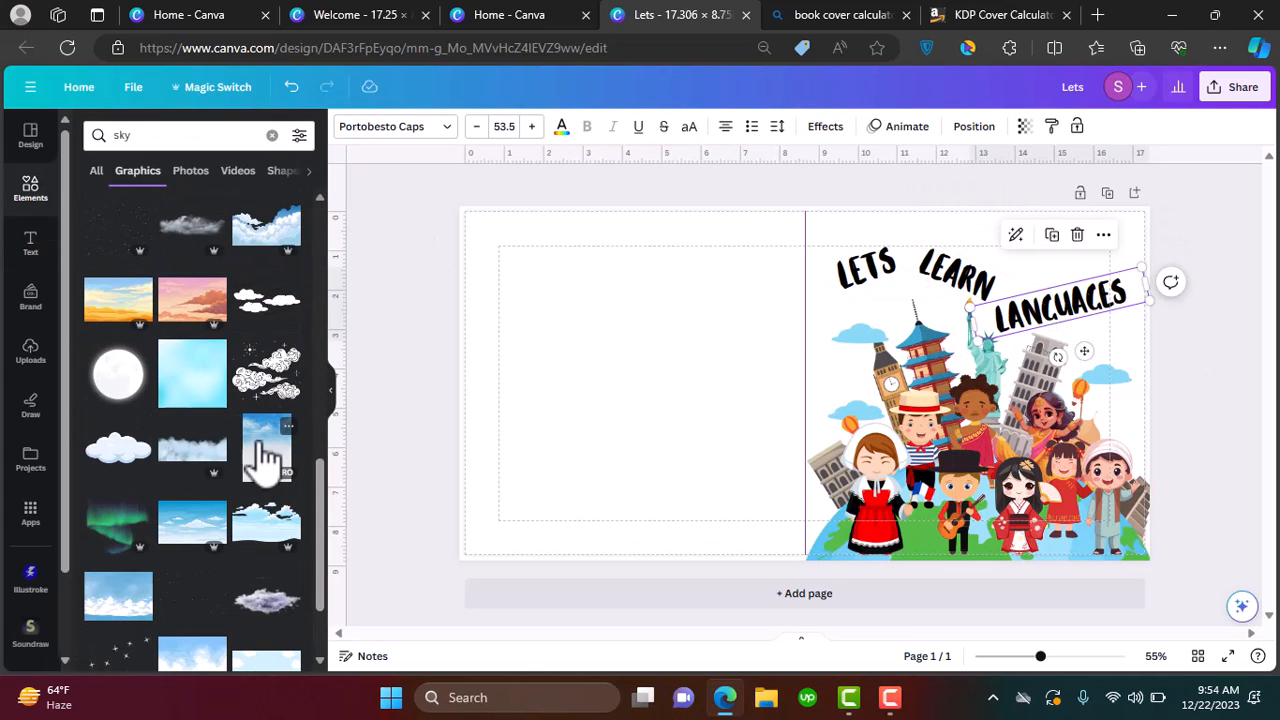
scroll(265, 455, down, 2)
Add the blue sky with clouds behind all artwork and fit it to the front cover half
click(185, 425)
drag(922, 350, 630, 605)
right_click(808, 449)
click(914, 366)
click(760, 440)
double_click(614, 434)
drag(597, 555, 805, 580)
Recolour the title words white and give them a shadow effect
click(940, 275)
click(561, 126)
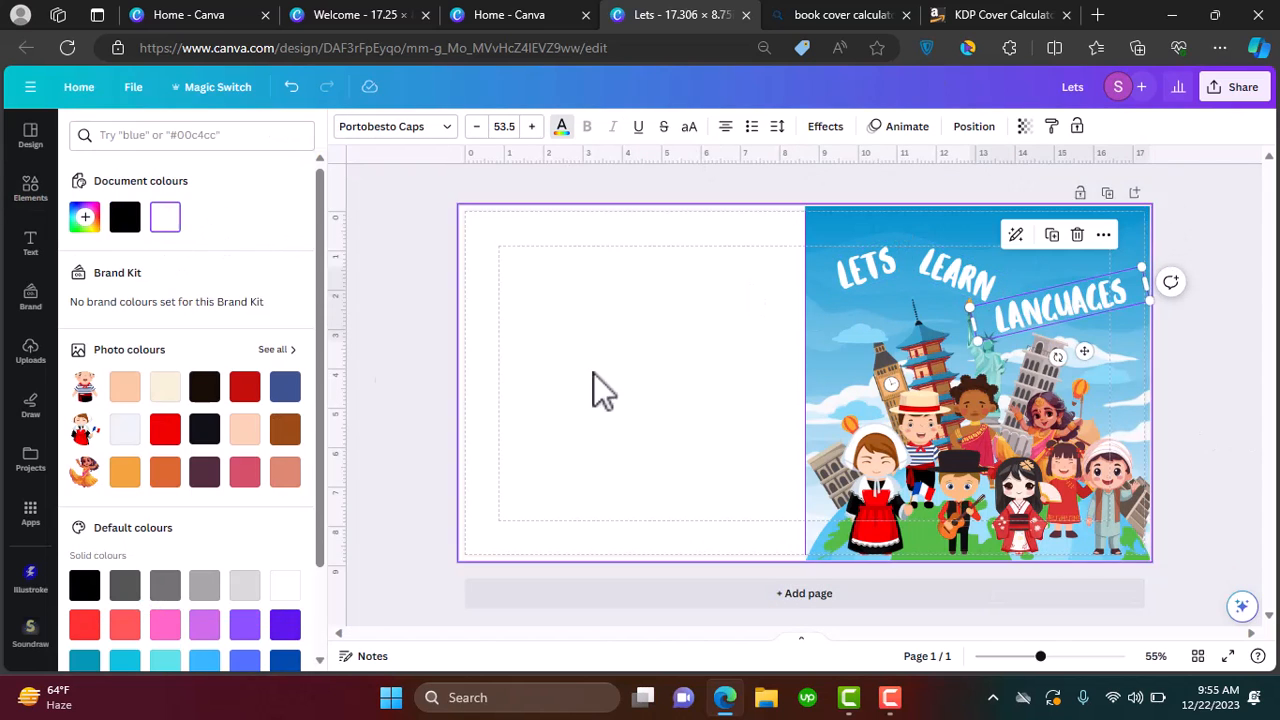
click(825, 126)
click(185, 218)
click(865, 270)
click(185, 218)
click(282, 462)
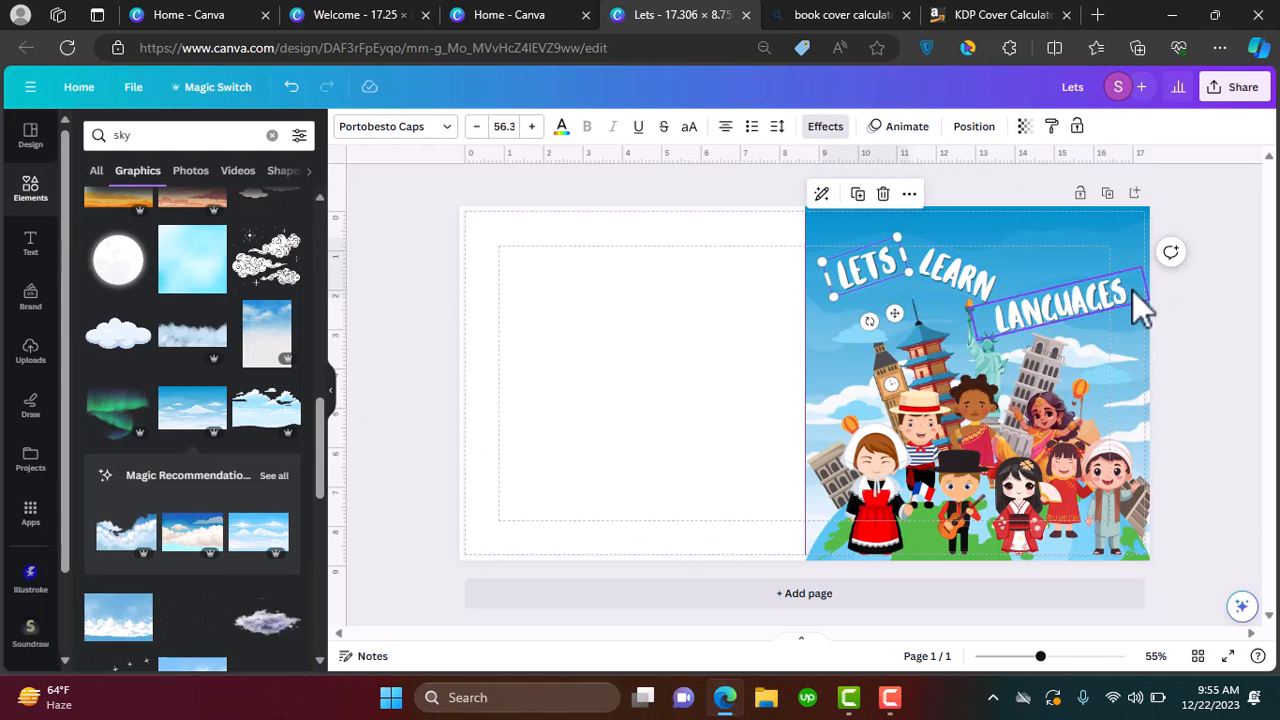
Add the subtitle "Words of Good Manners in 9 Different Languages" and place it, enlarged, near the front cover's upper edge
scroll(852, 320, up, 2)
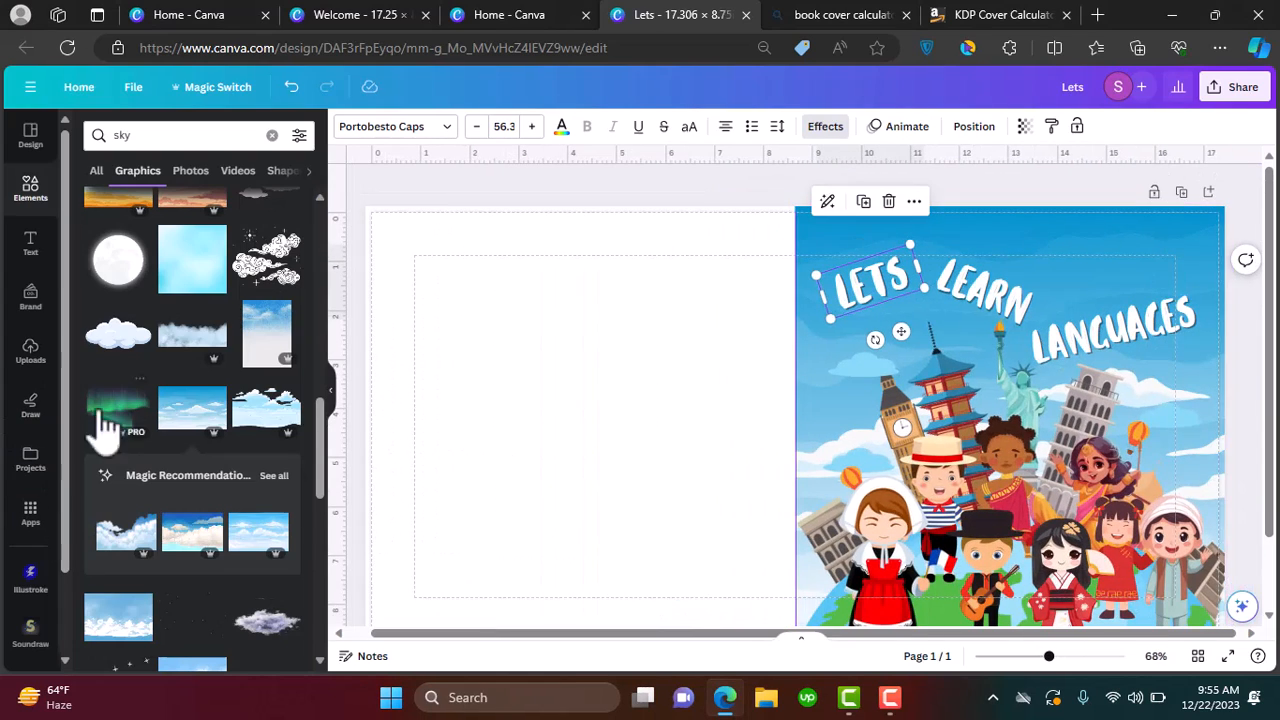
scroll(640, 400, down, 2)
key(t)
scroll(1063, 263, up, 5)
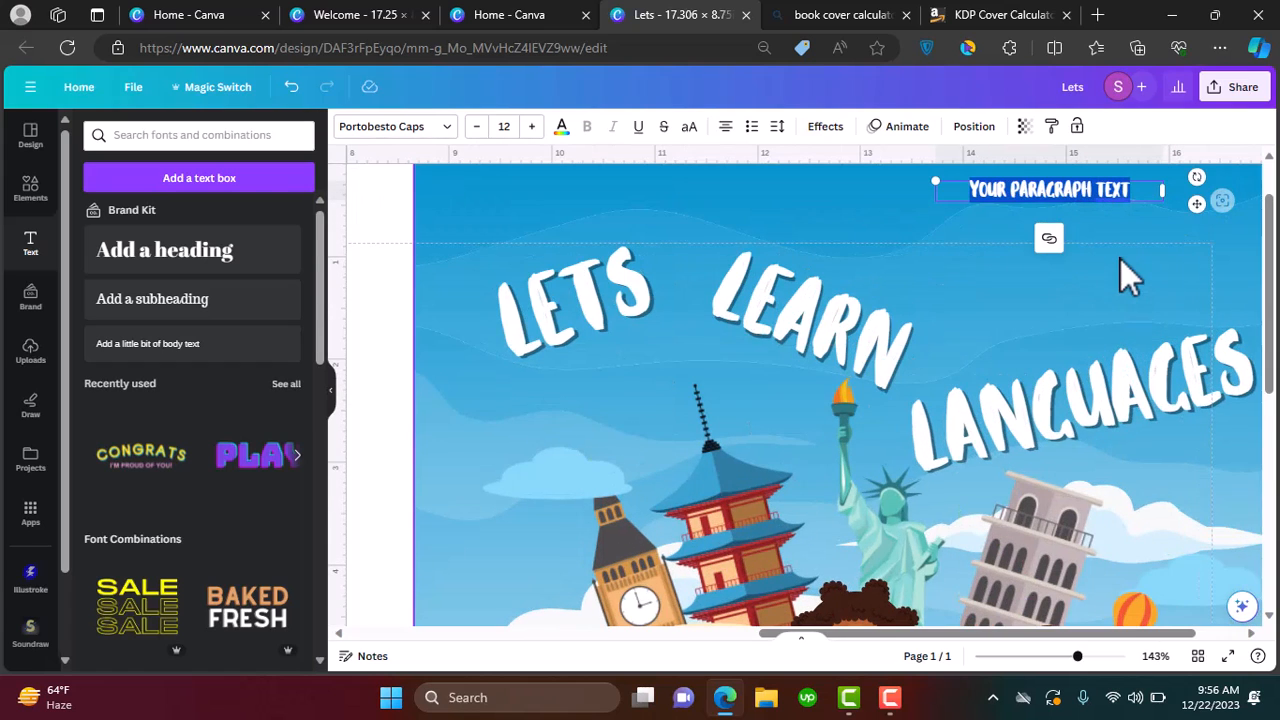
text(WORDS OF GOOD MANNERS IN)
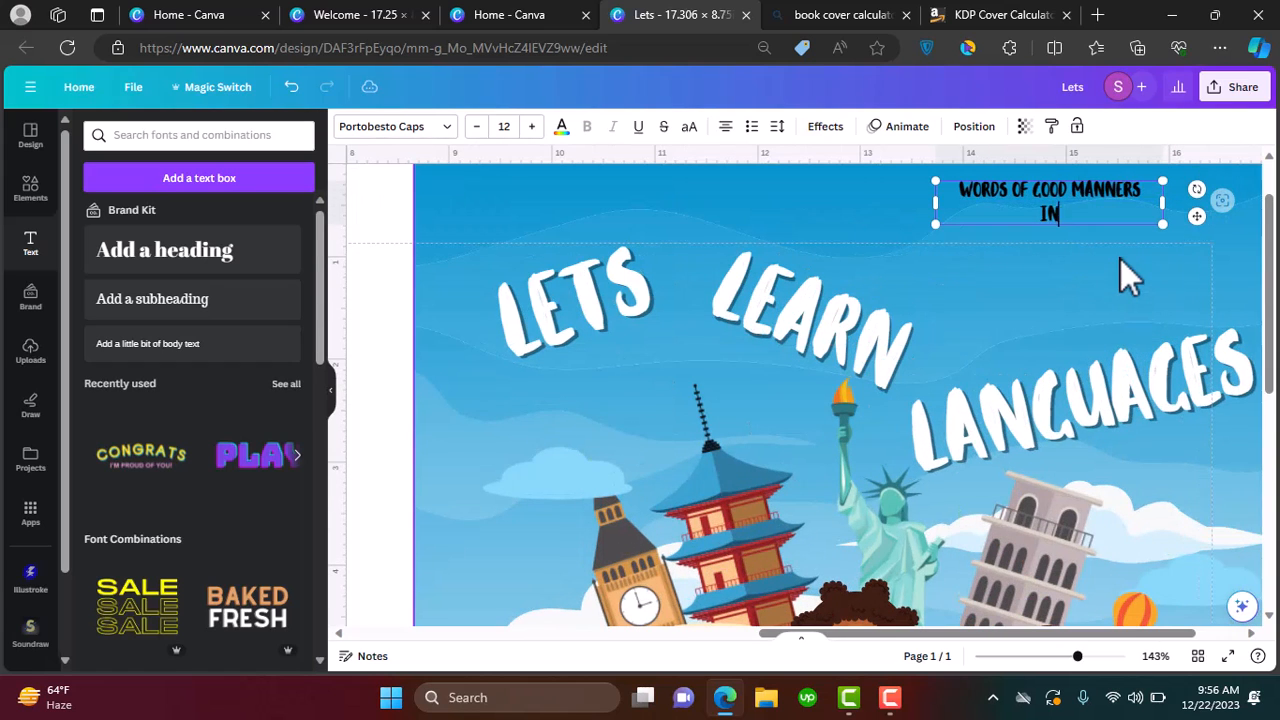
text( 9 DIFFERENT LANGUAGES)
scroll(1120, 258, down, 2)
drag(1136, 243, 1077, 240)
Set the subtitle's font to Gloria Hallelujah
scroll(1249, 343, down, 3)
click(395, 126)
click(214, 503)
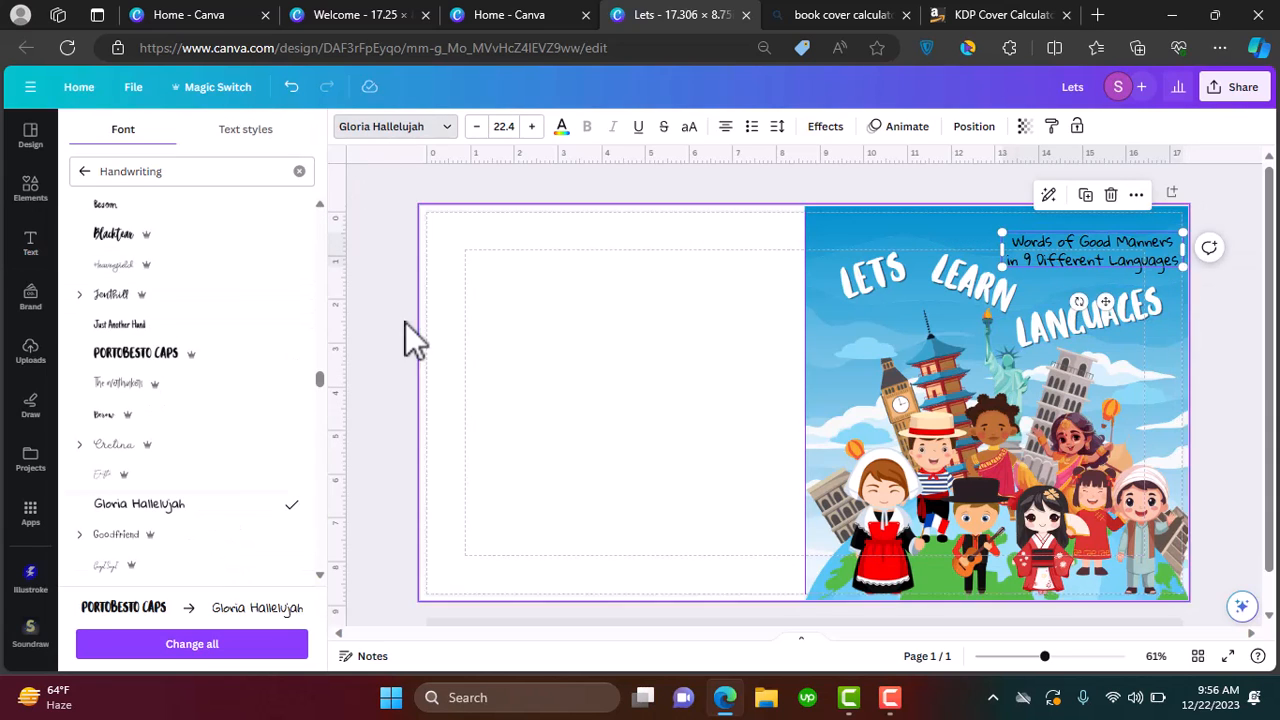
Add the light blue sky graphic from the sky search results and size it to fill the blank back cover half
key(Escape)
scroll(1228, 336, down, 2)
click(1166, 430)
click(30, 188)
click(192, 259)
drag(751, 349, 598, 325)
drag(746, 463, 809, 527)
right_click(651, 393)
click(493, 505)
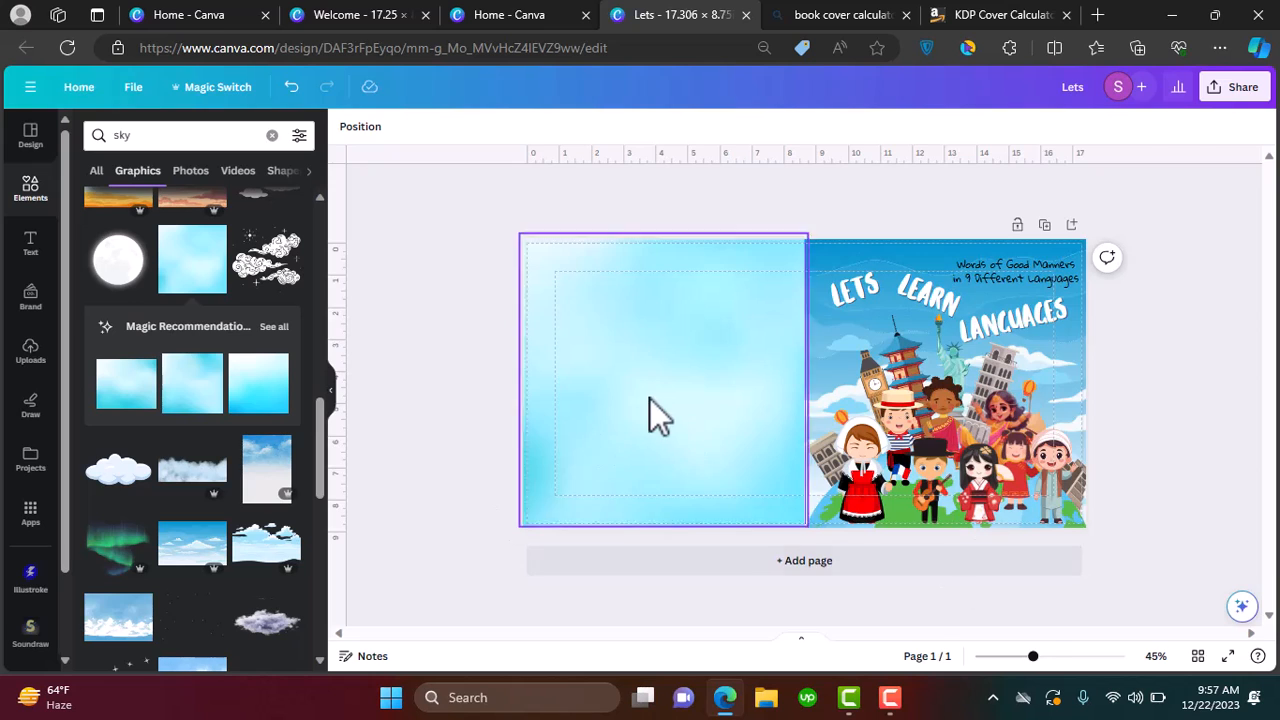
scroll(650, 399, up, 2)
click(30, 243)
click(165, 250)
key(BackSpace)
drag(152, 299, 545, 301)
key(Delete)
Add a body text box near the back cover's upper margin reading "Start them young on their journey to being multi-lingual." and widen it across the cover
click(126, 306)
drag(819, 443, 500, 266)
text(Si)
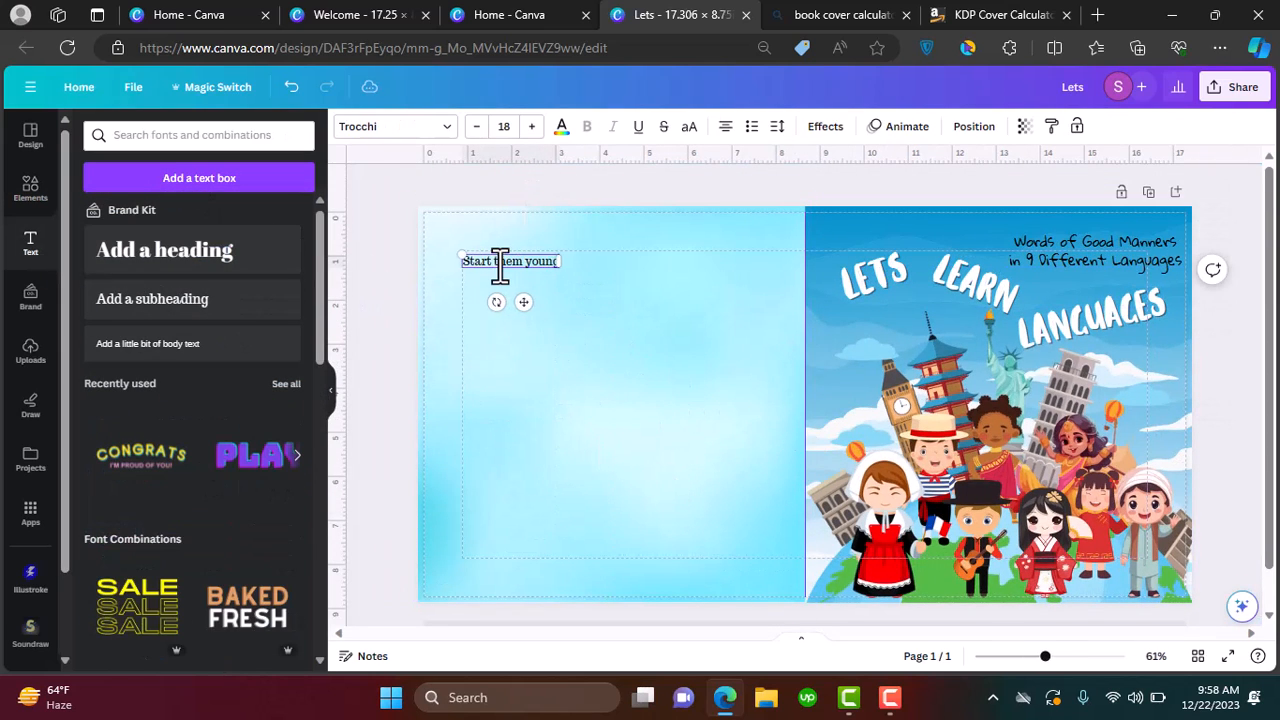
text(ual.)
drag(598, 268, 763, 283)
drag(608, 317, 640, 305)
Continue the back-cover blurb on learning basic vocabulary, golden words of good manners, and the closing line "Start early and grow their love for languages!"
text(Let's Learn Languages is an interactive pictorial book for children that makes learning)
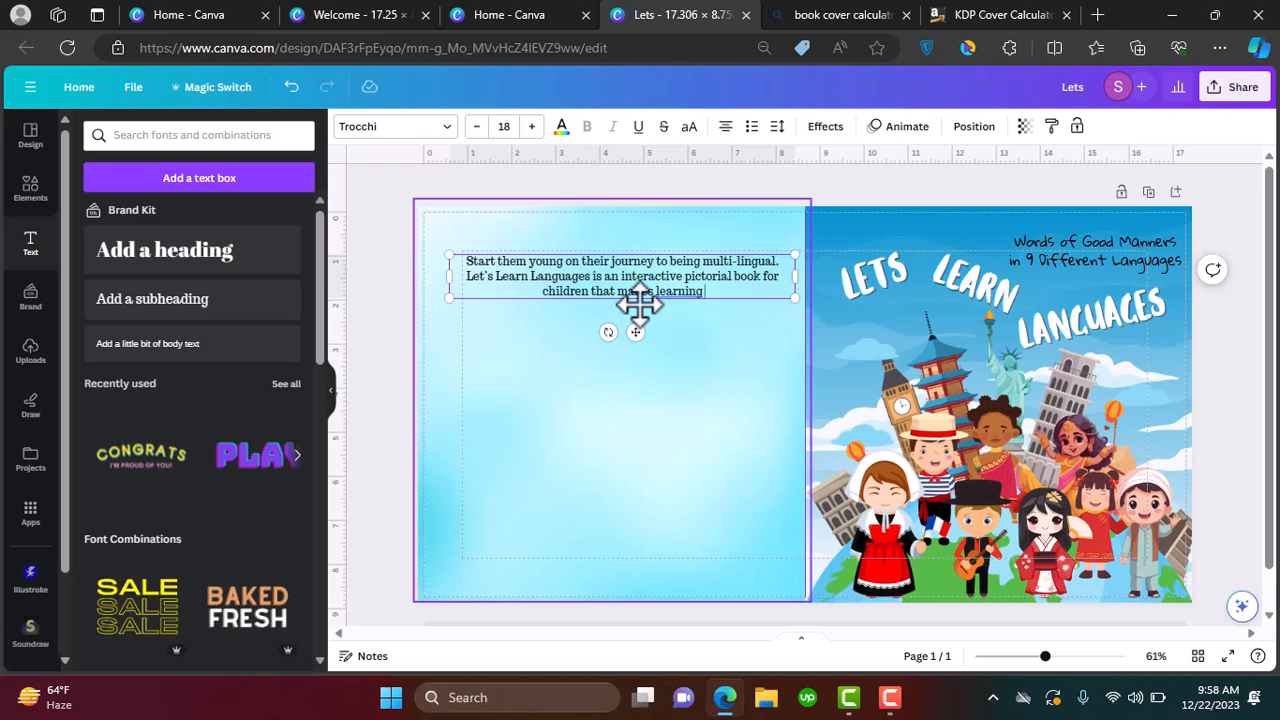
text(y in different languages.)
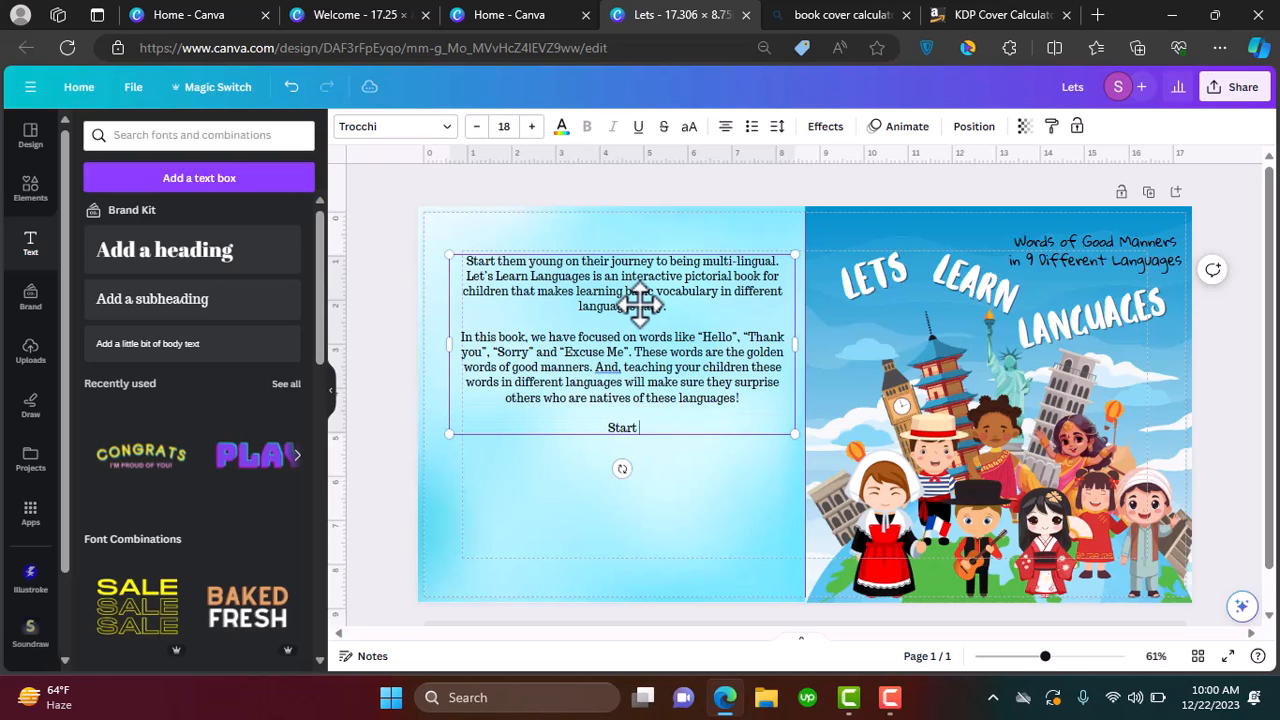
text(eir love for languages)
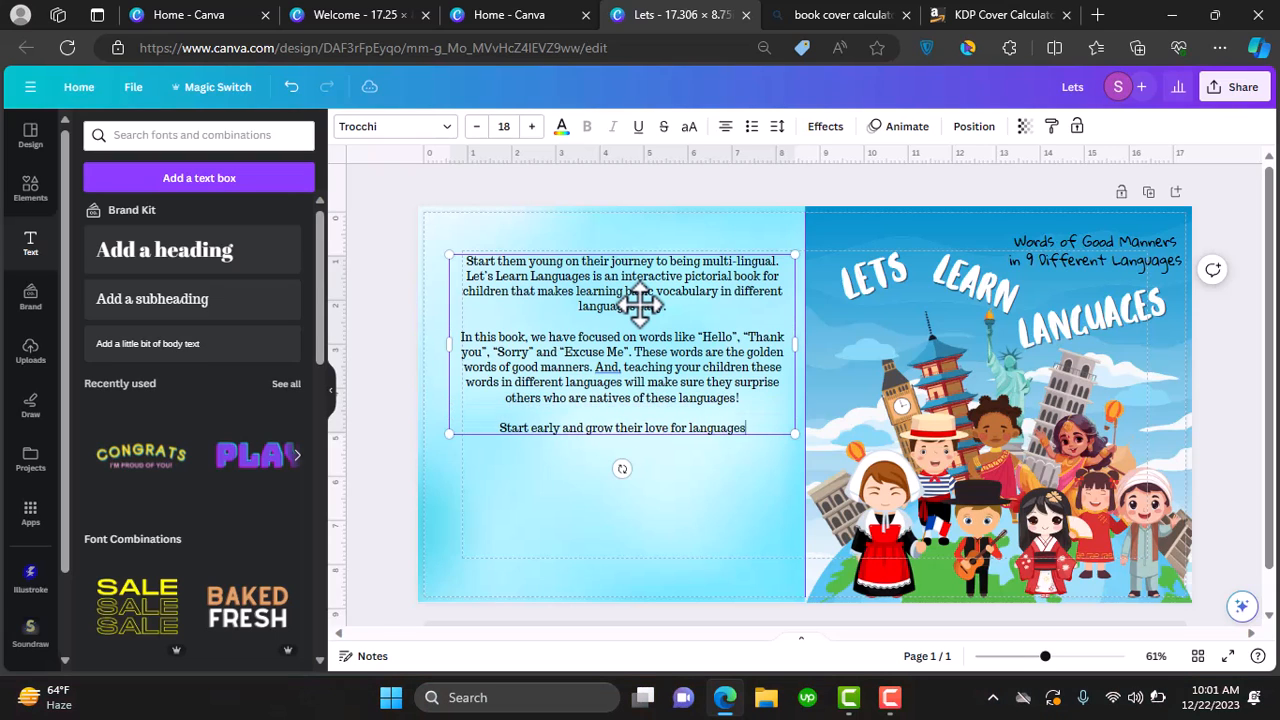
Reduce the back-cover blurb's font size and left-align its paragraphs
click(503, 126)
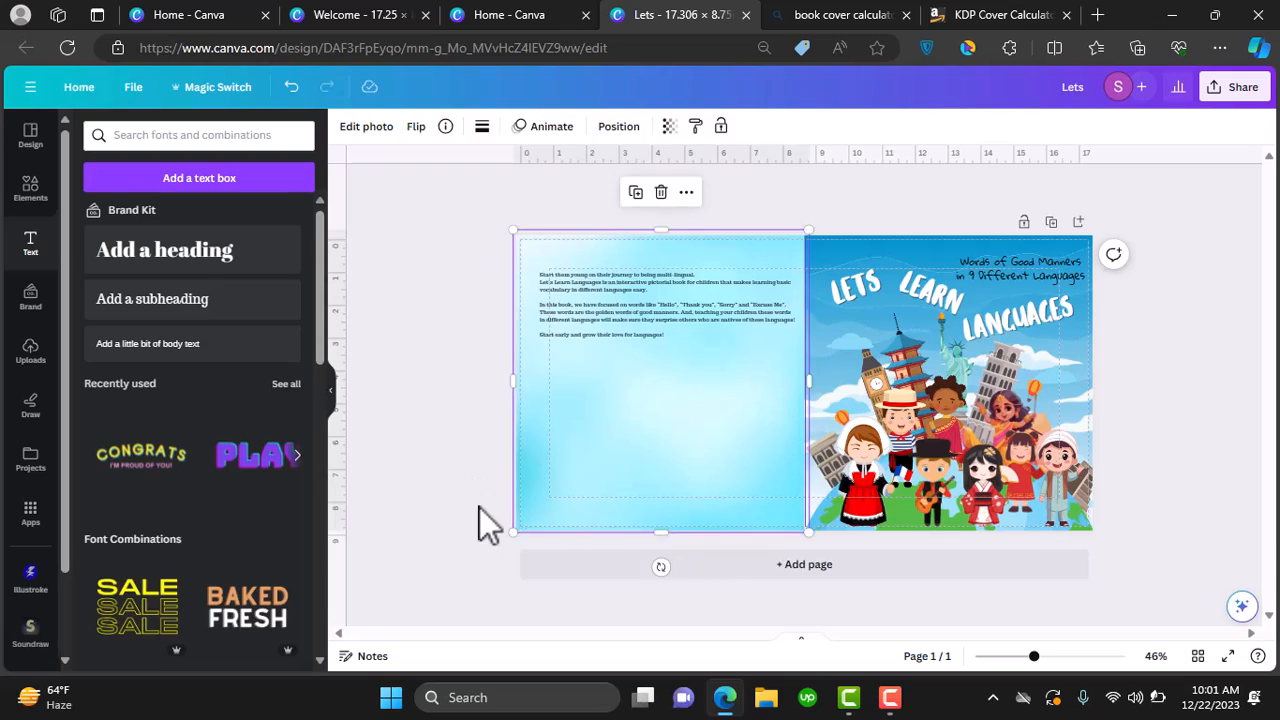
click(1066, 534)
scroll(1066, 534, down, 3)
scroll(1068, 534, up, 5)
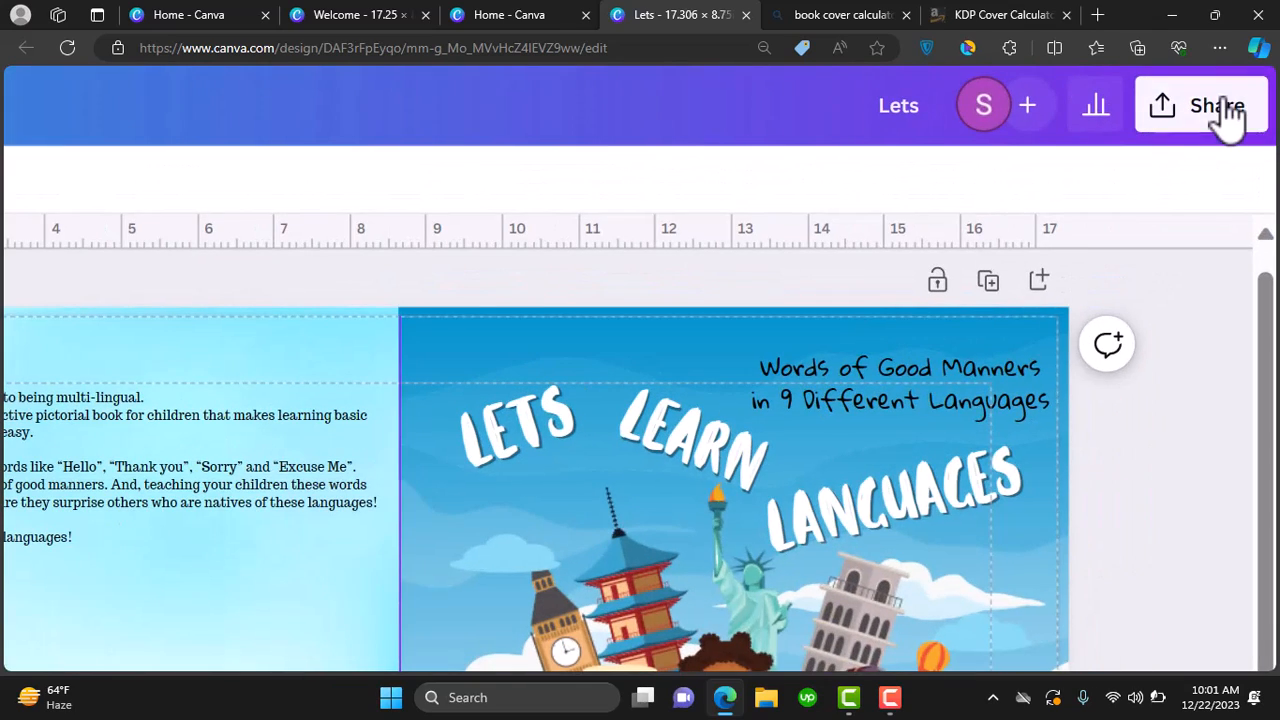
Download the finished cover as a PDF Print file with the RGB colour profile
click(1232, 90)
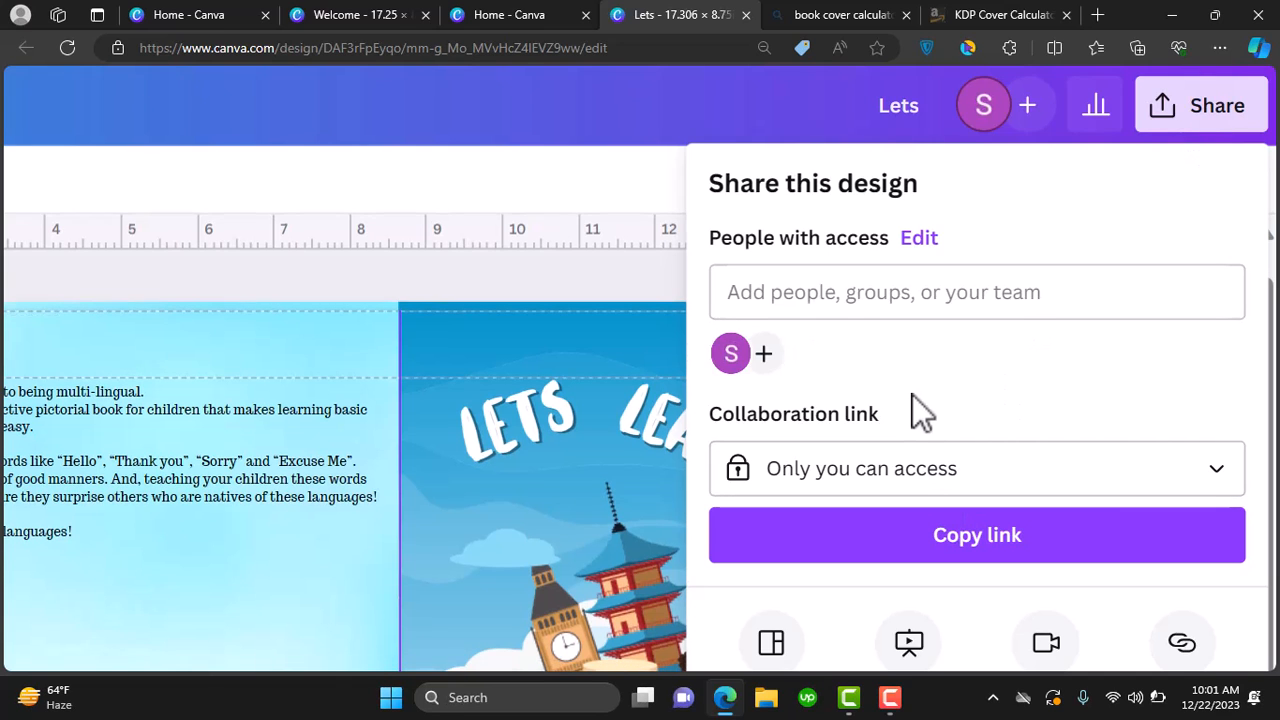
scroll(925, 440, down, 2)
scroll(895, 605, down, 1)
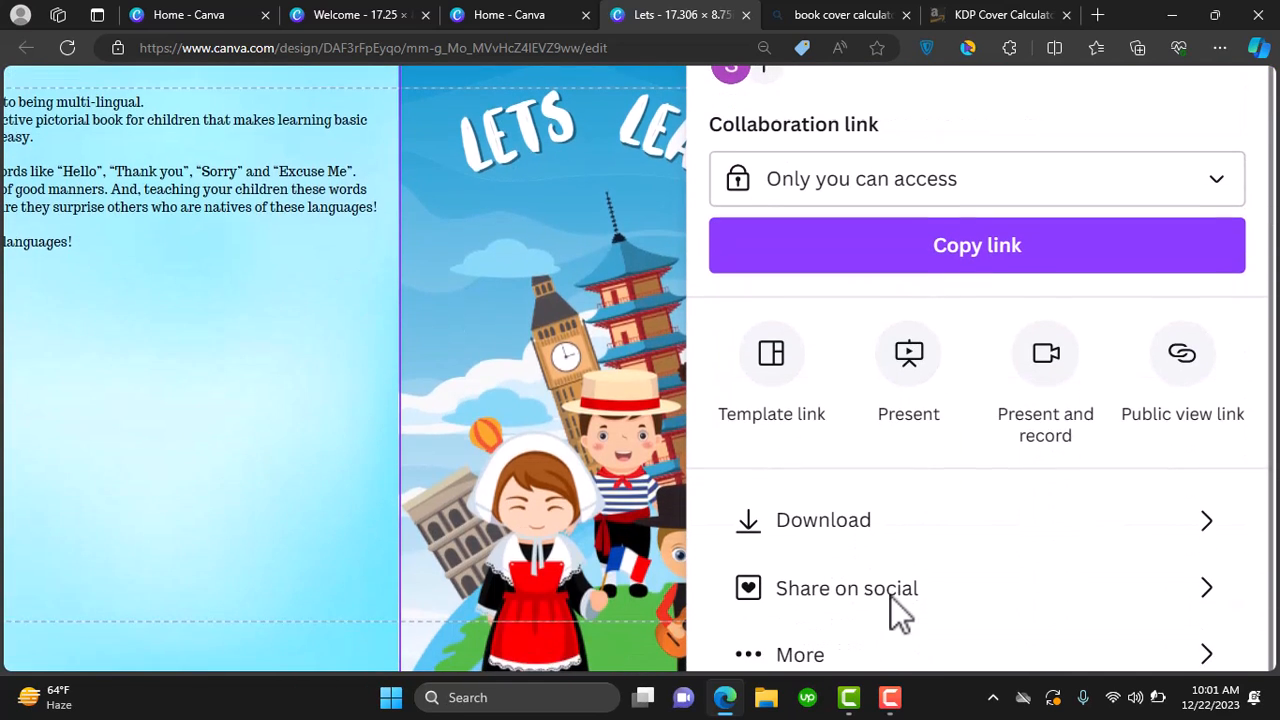
click(851, 528)
click(866, 305)
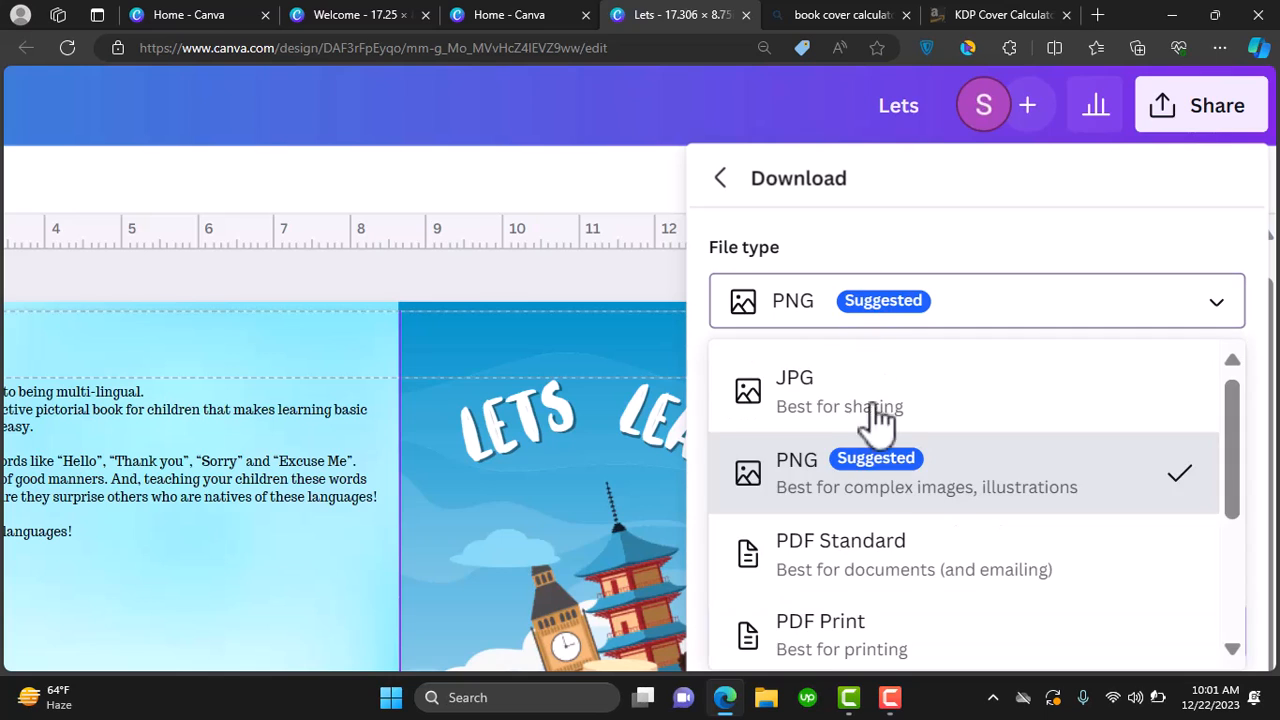
click(914, 642)
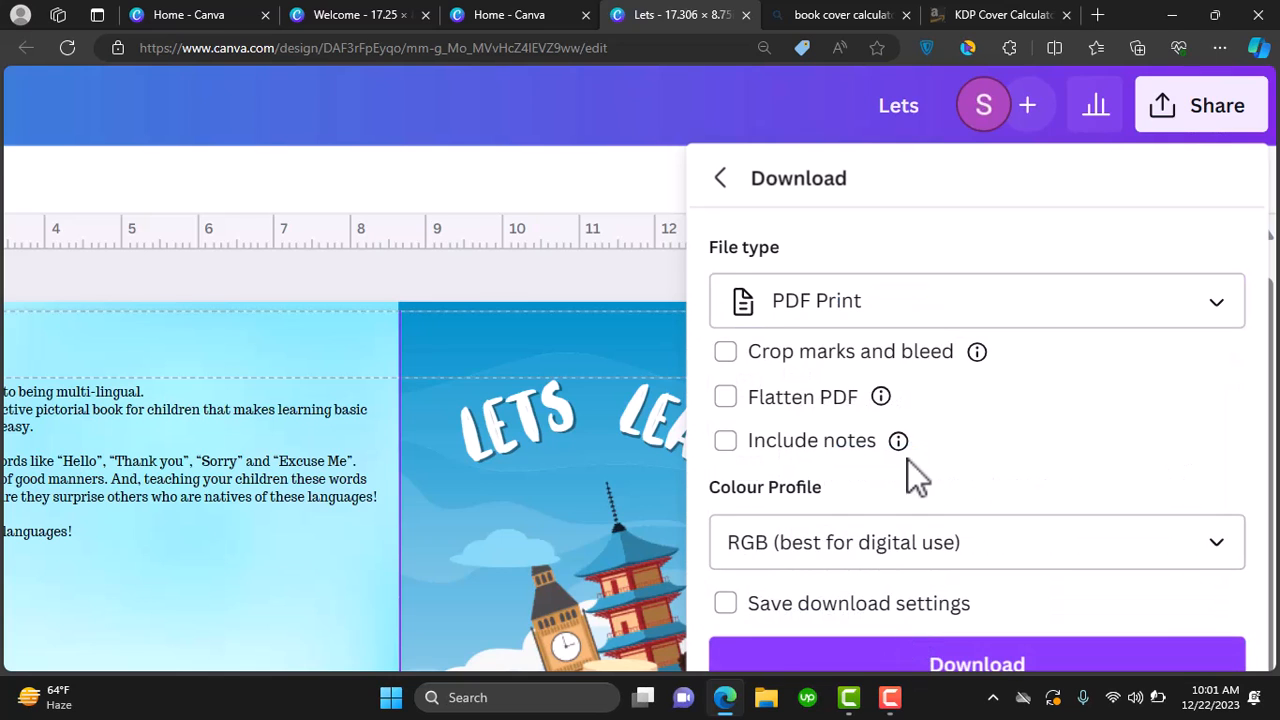
scroll(907, 460, down, 2)
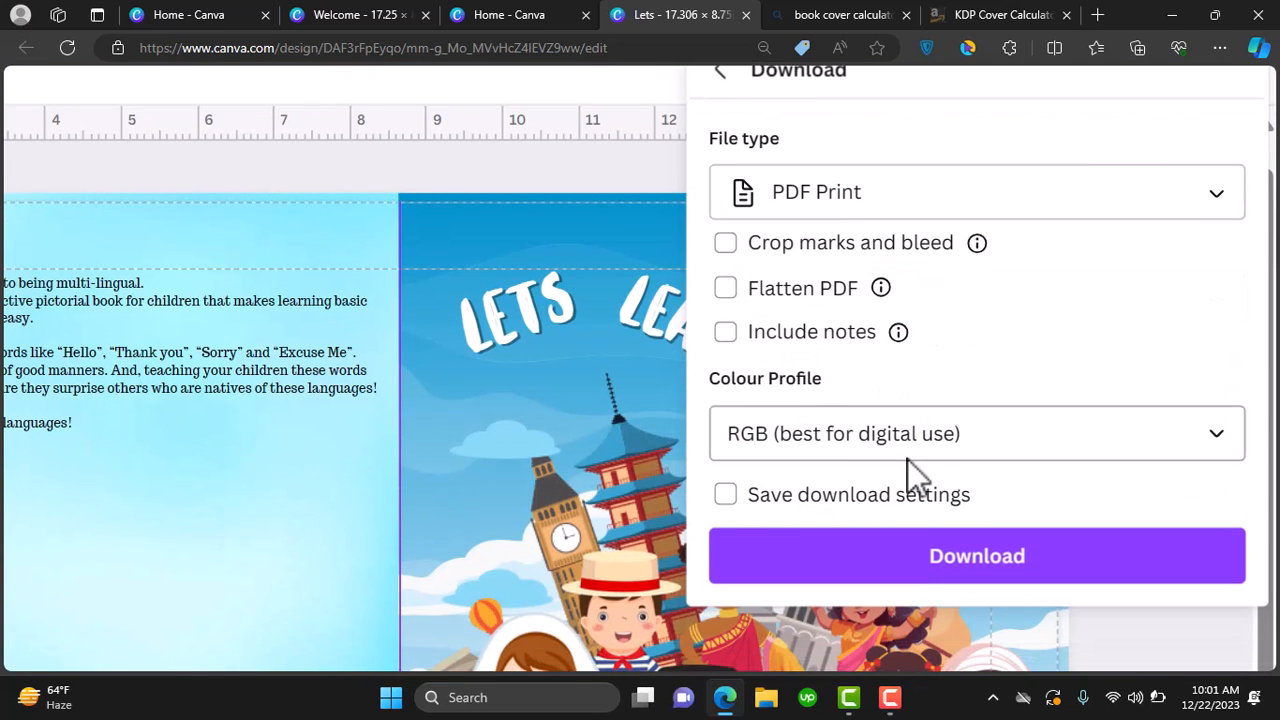
click(976, 560)
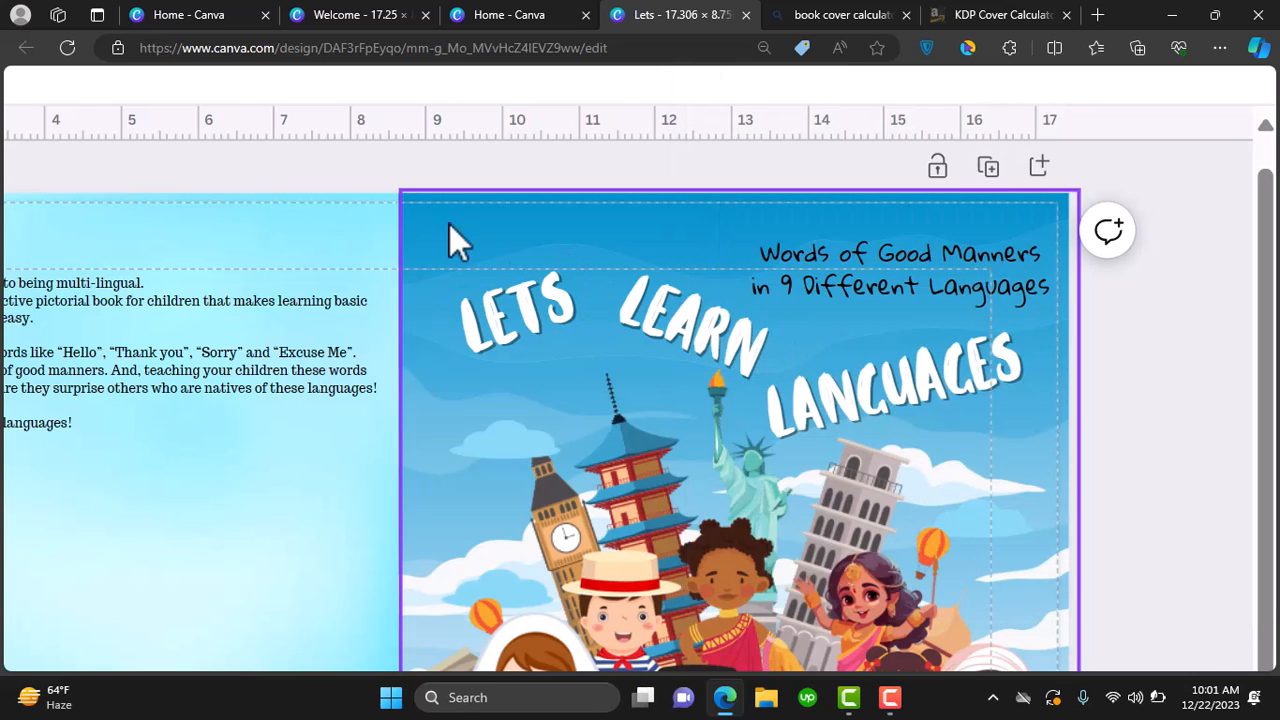